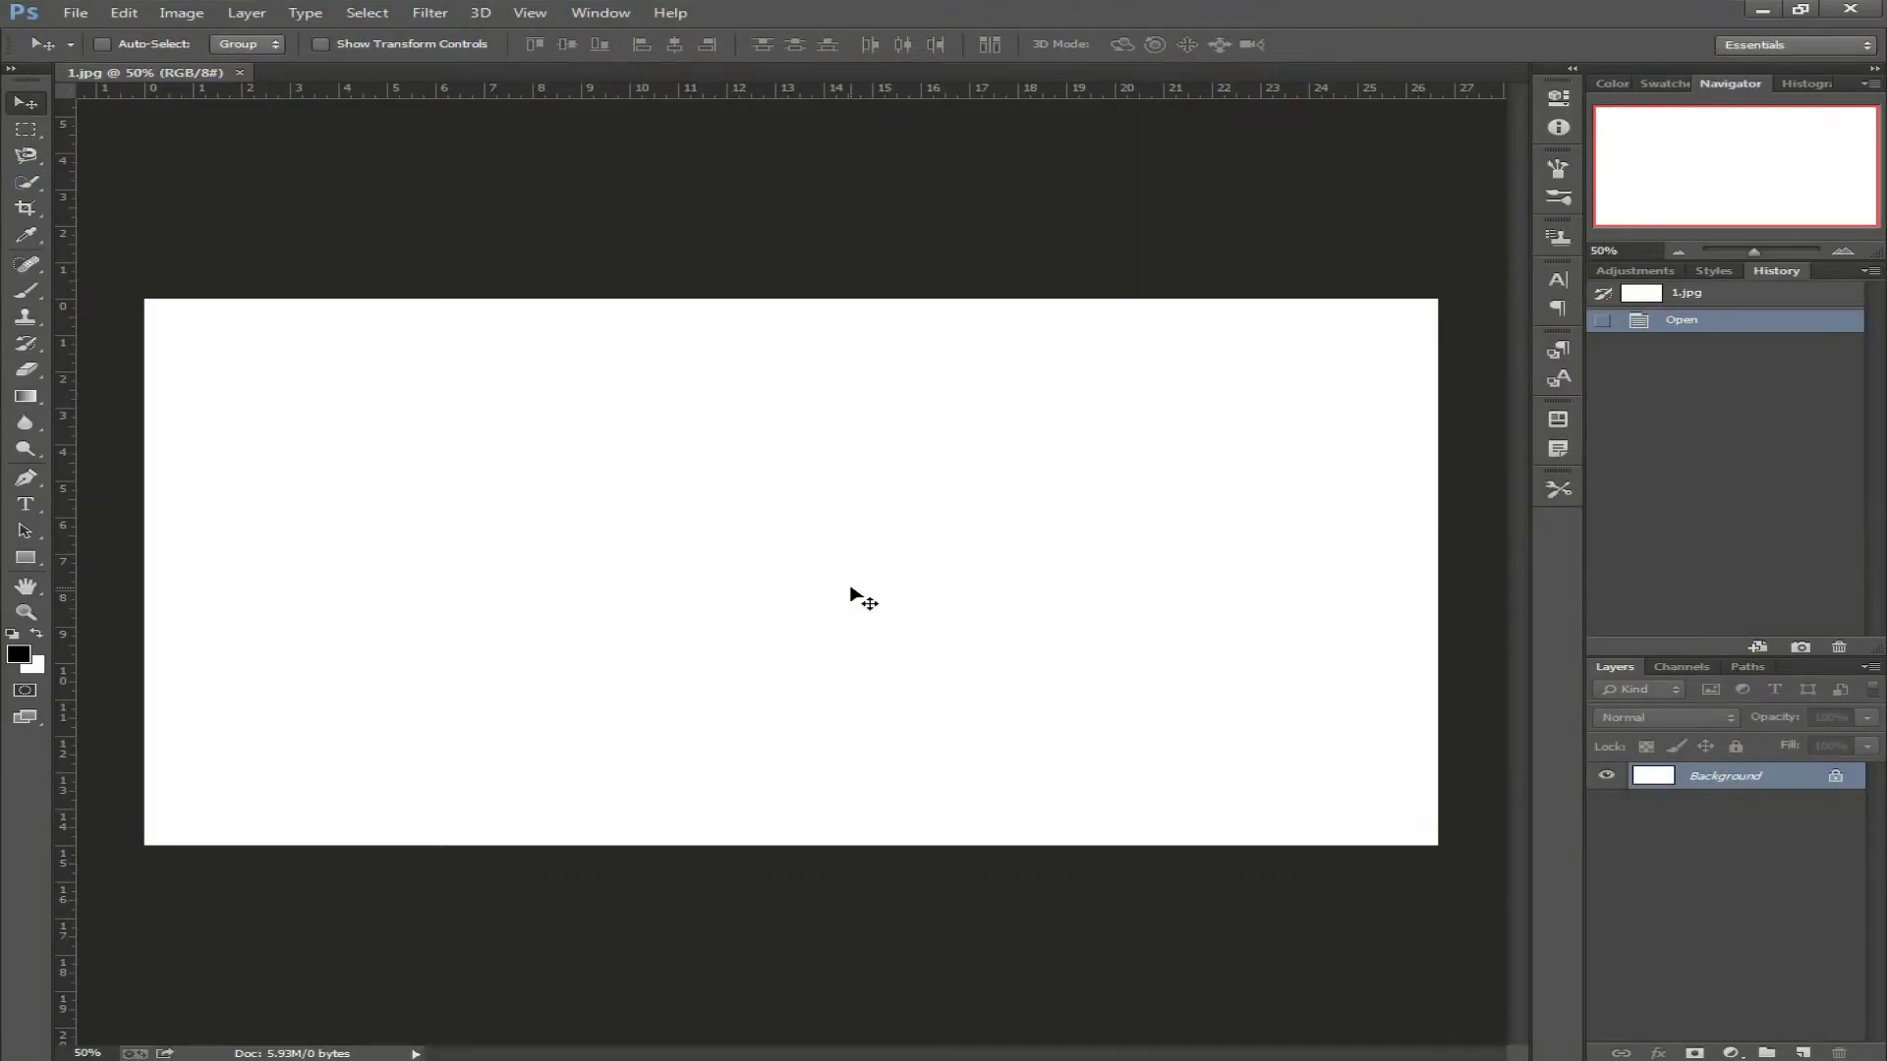
Unlock the white Background layer, accepting the default name Layer 0.
{"action": "double_click", "coordinate": [1837, 778]}
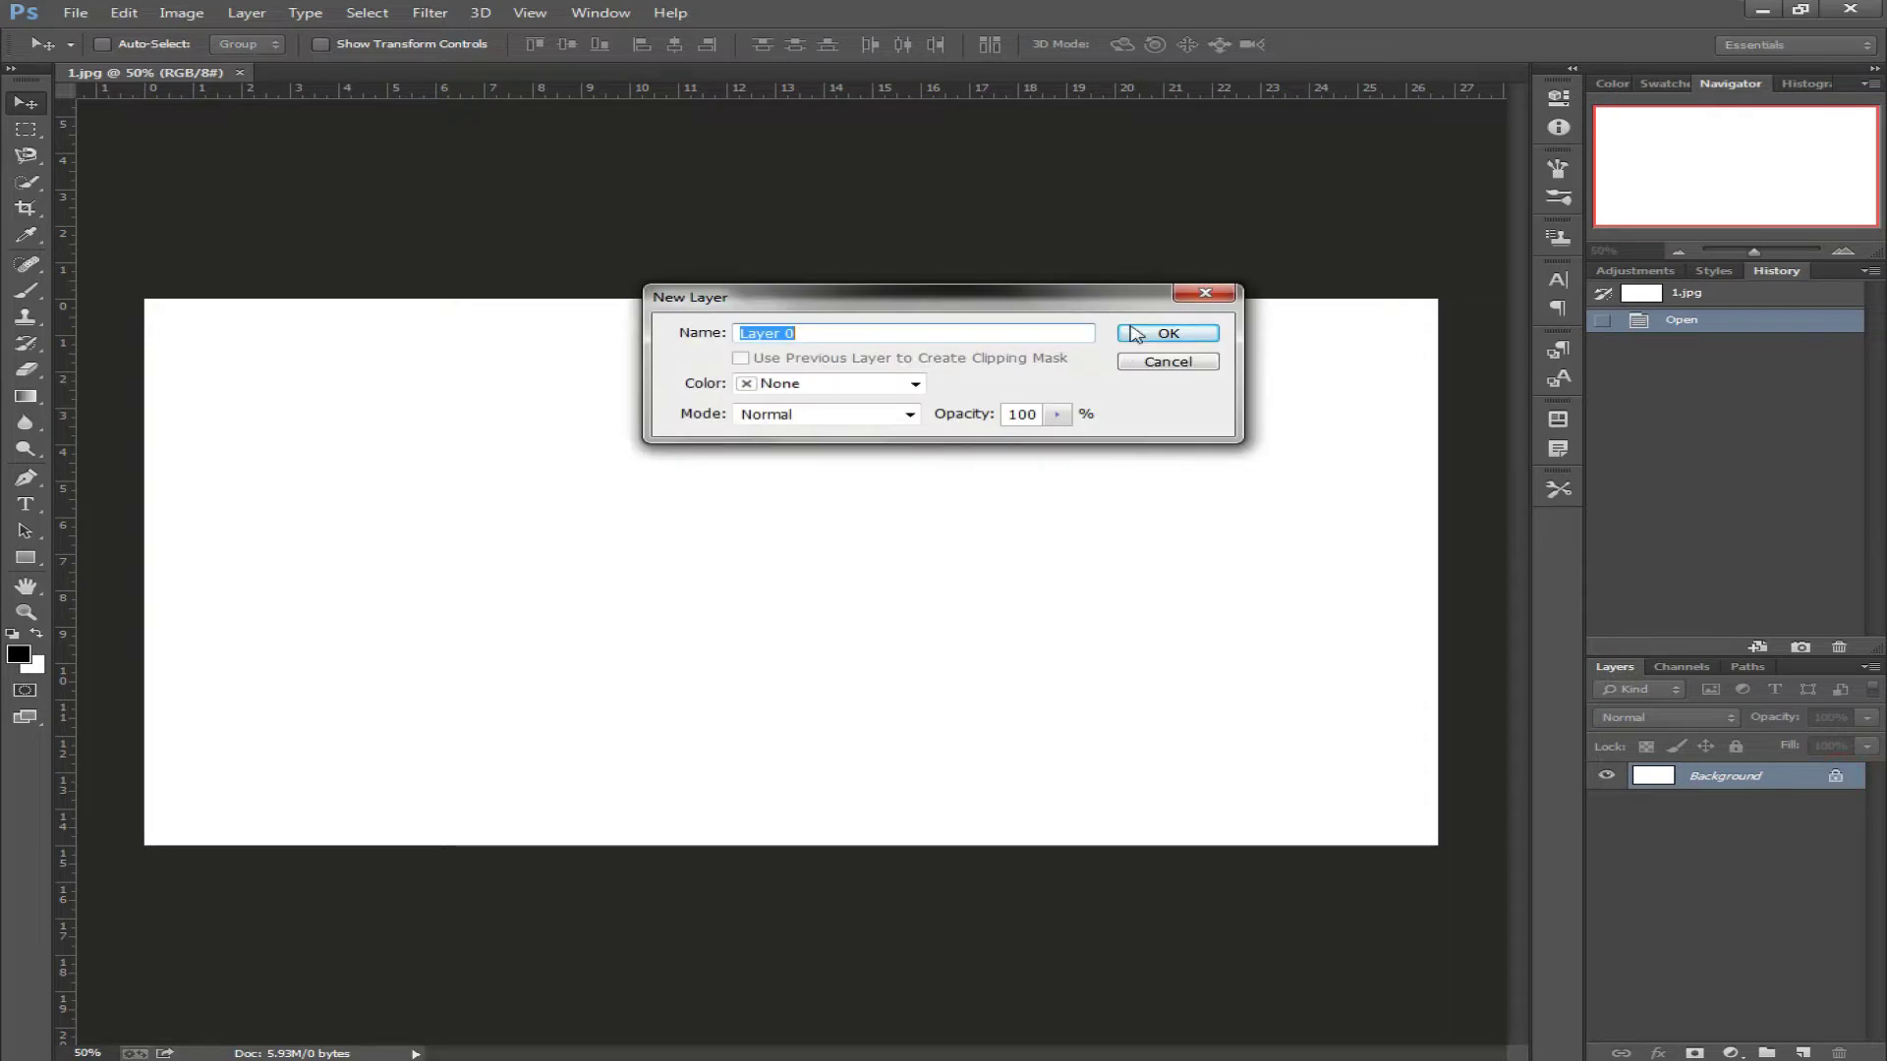
{"action": "left_click", "coordinate": [1135, 334]}
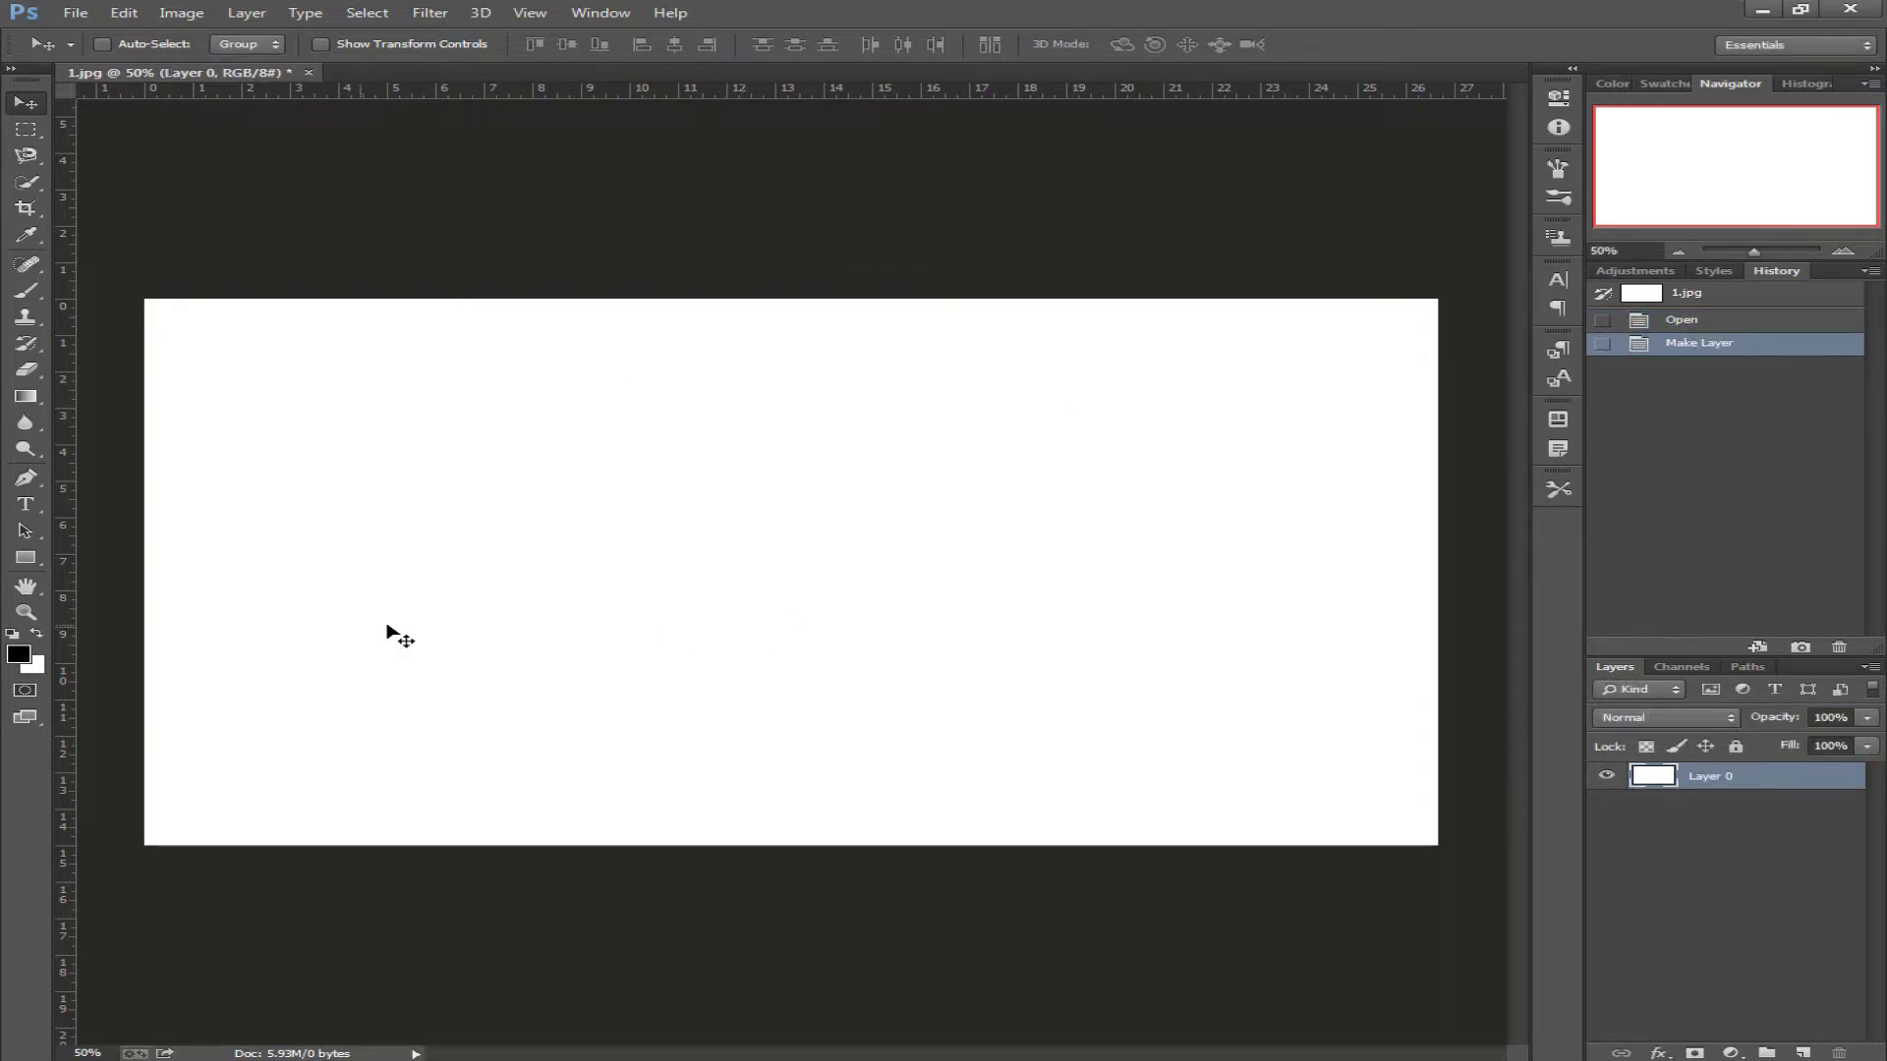
Set the foreground colour to #161819.
{"action": "left_click", "coordinate": [18, 654]}
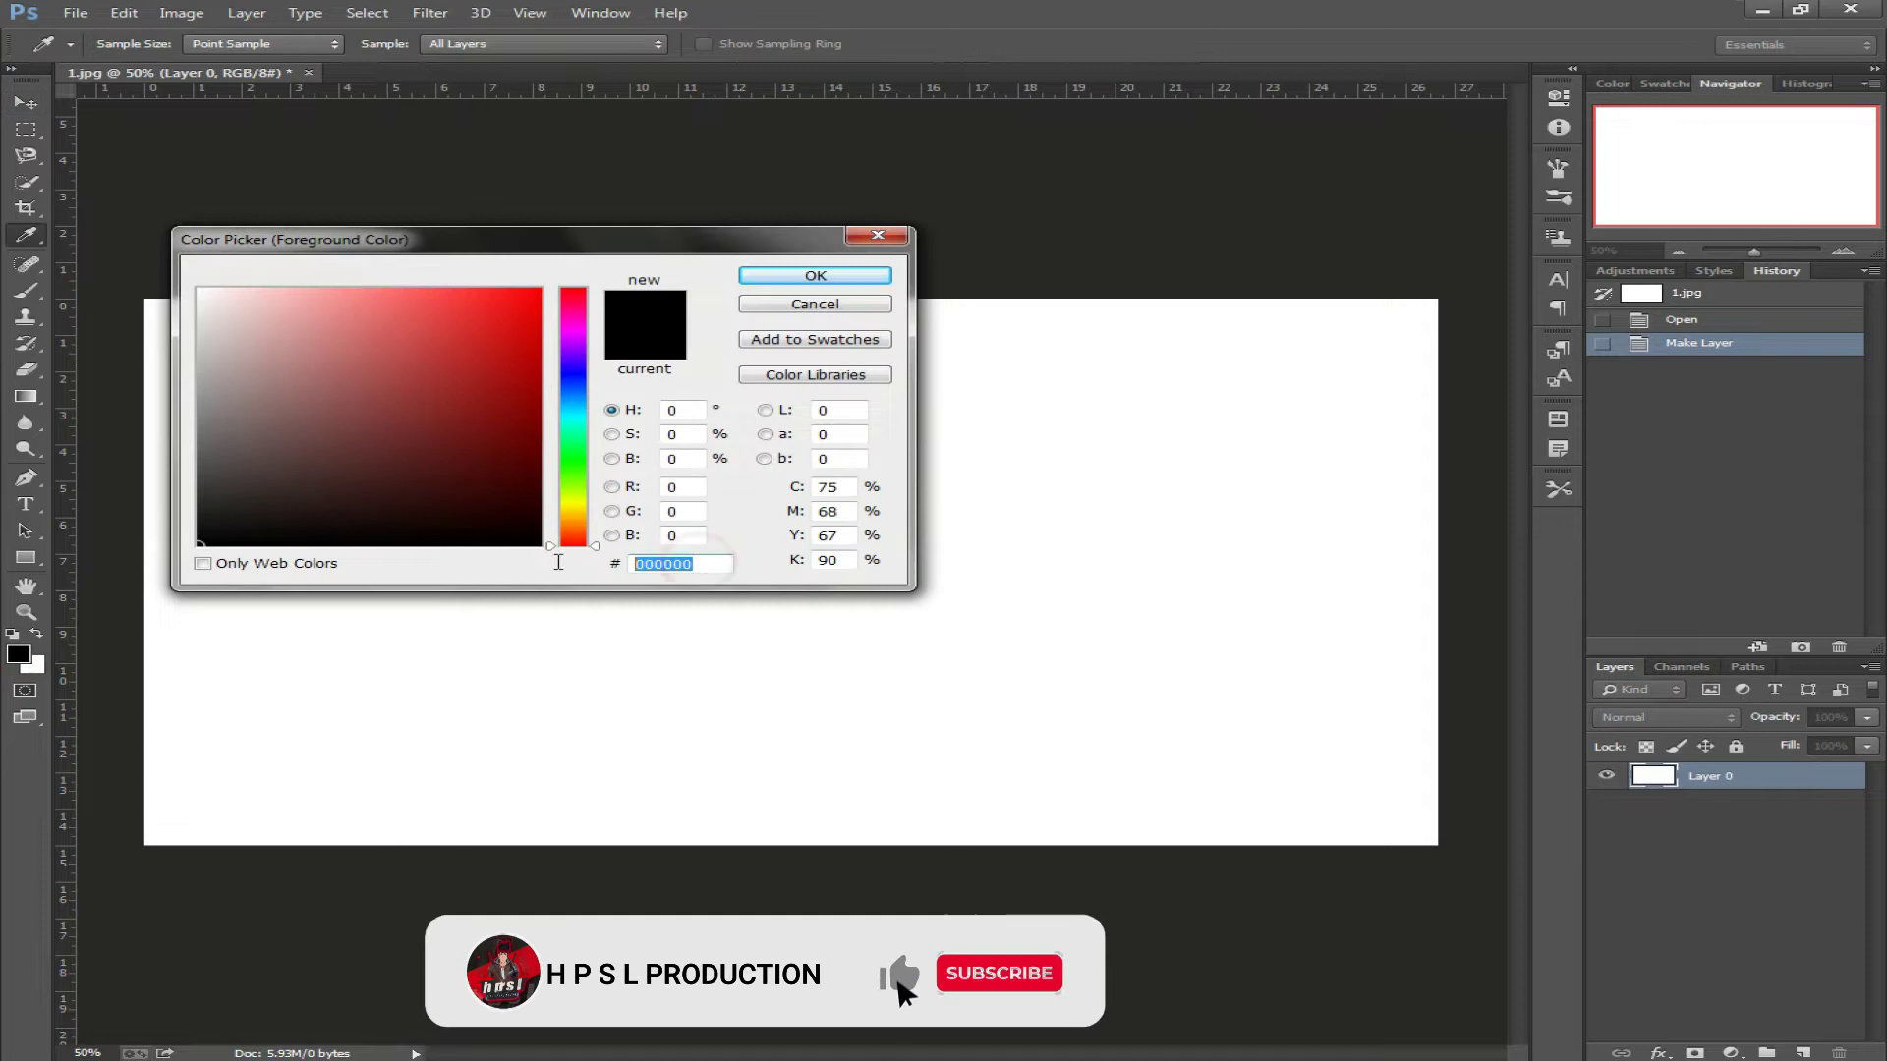
{"action": "type", "text": "161"}
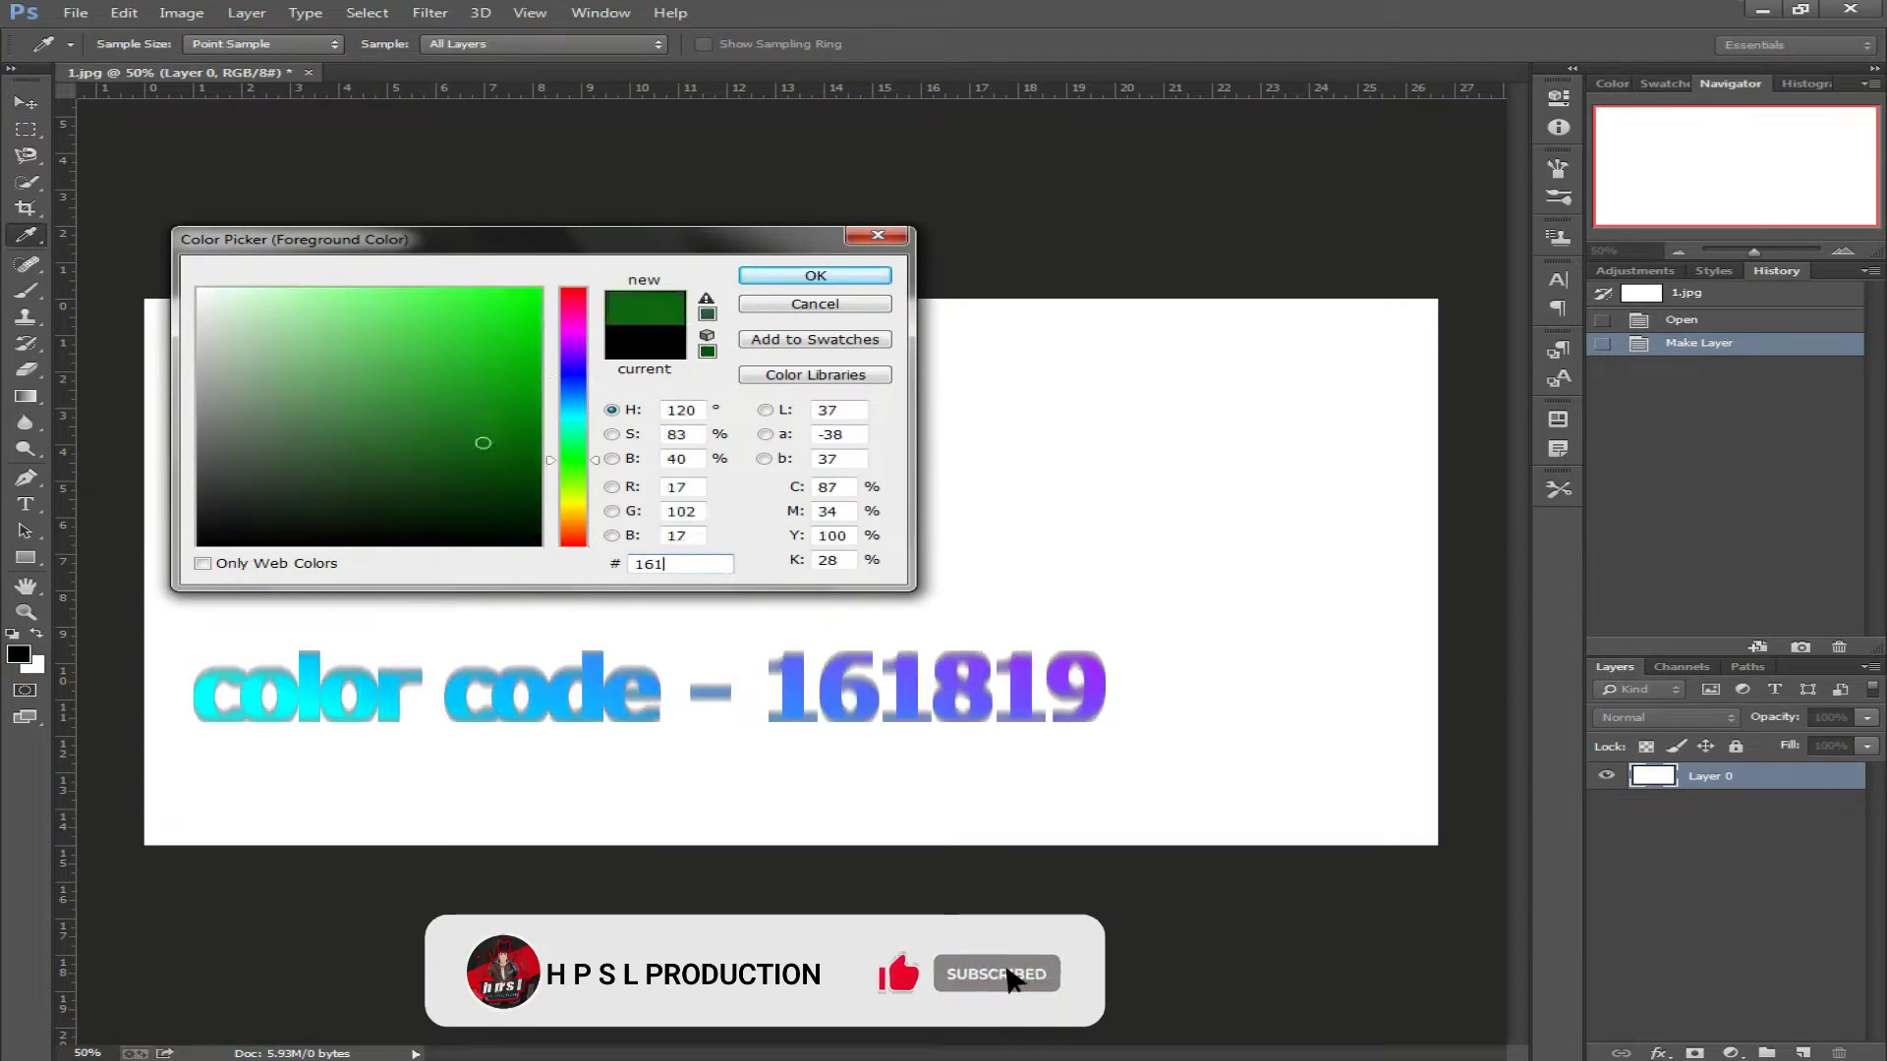
{"action": "type", "text": "819"}
{"action": "left_click", "coordinate": [814, 275]}
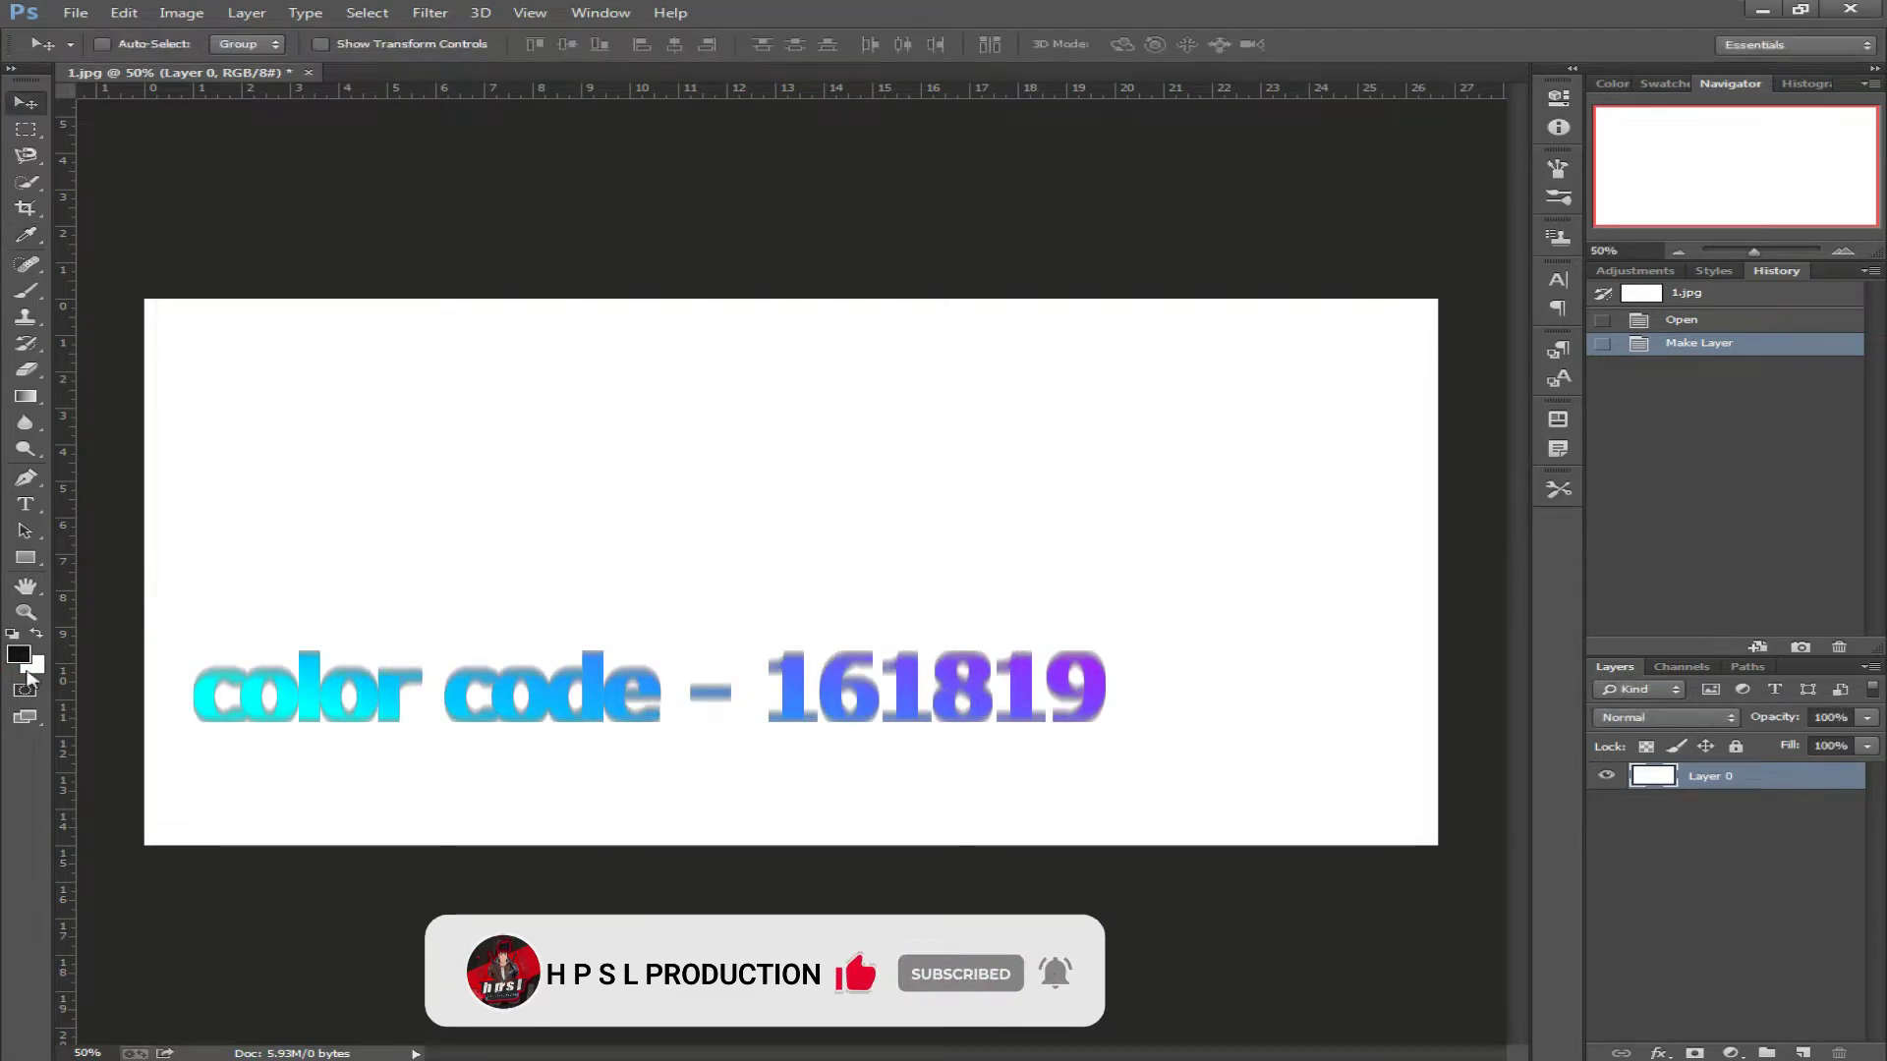
Set the background colour to near-black #010101.
{"action": "left_click", "coordinate": [32, 671]}
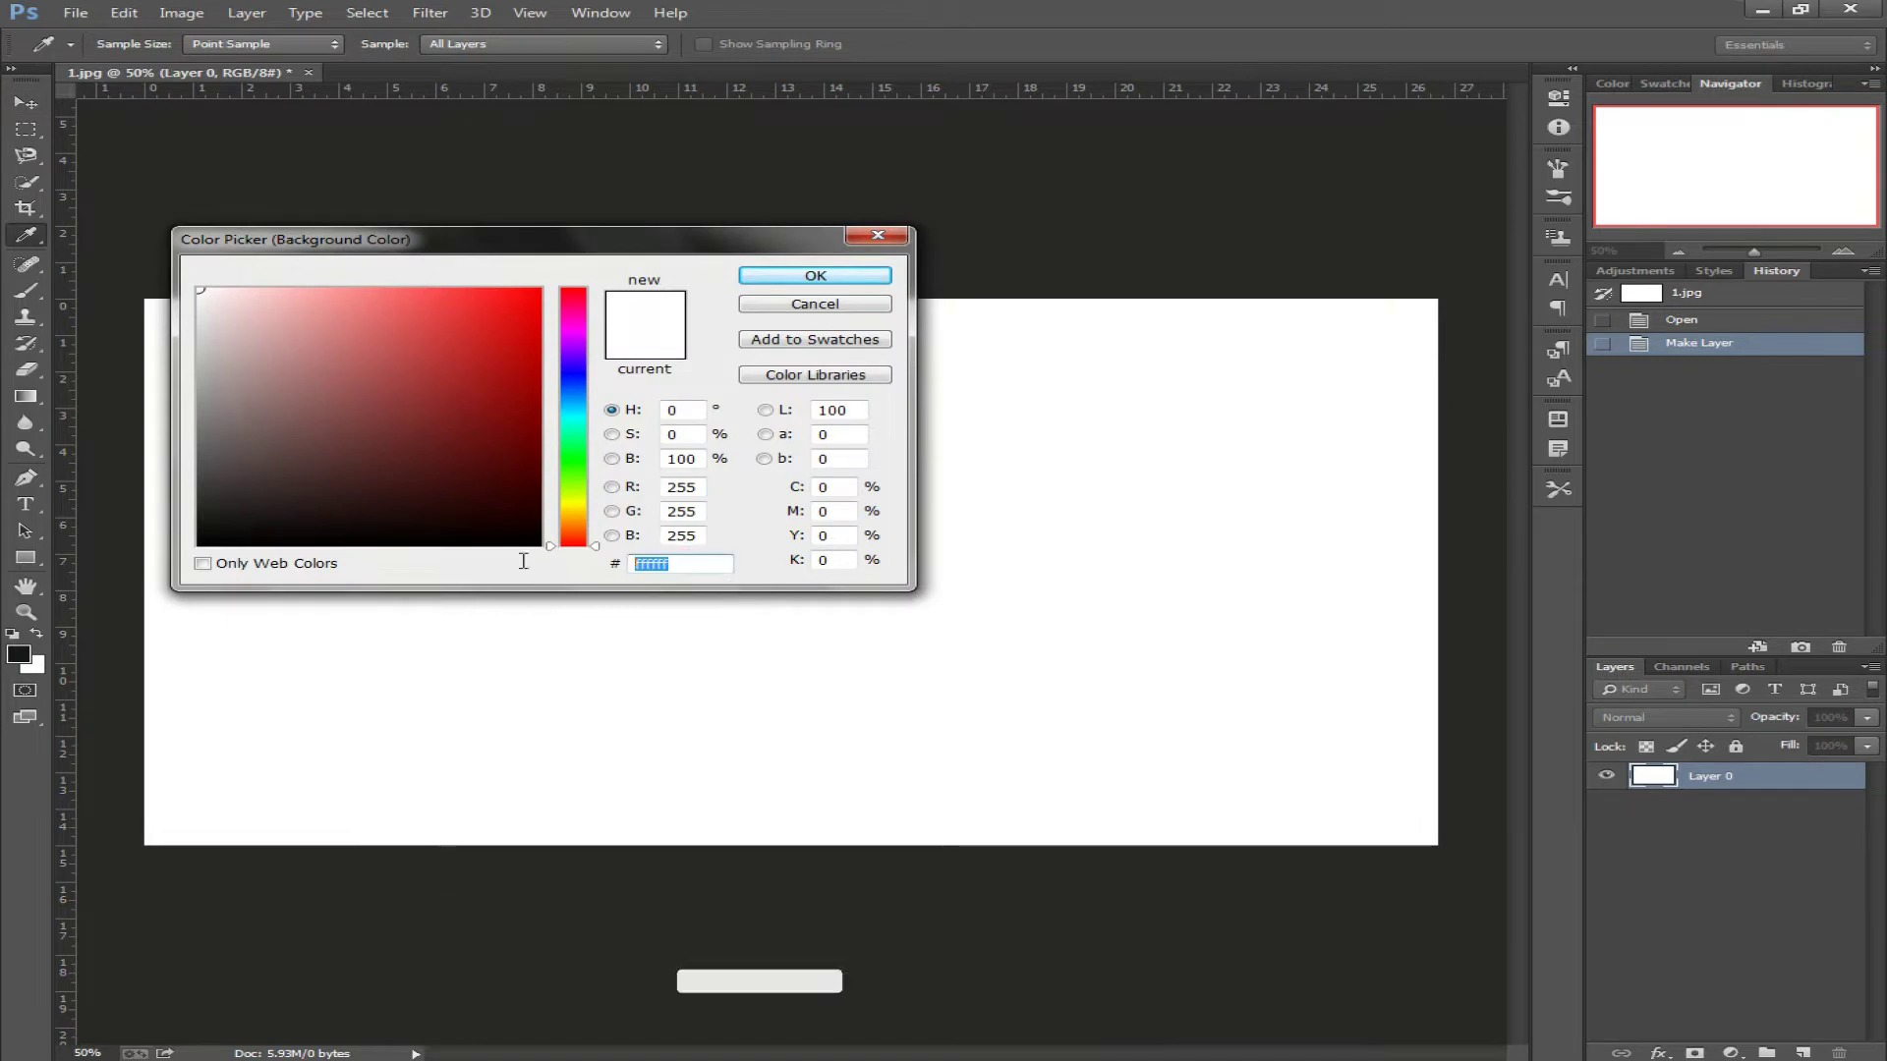
{"action": "type", "text": "0101"}
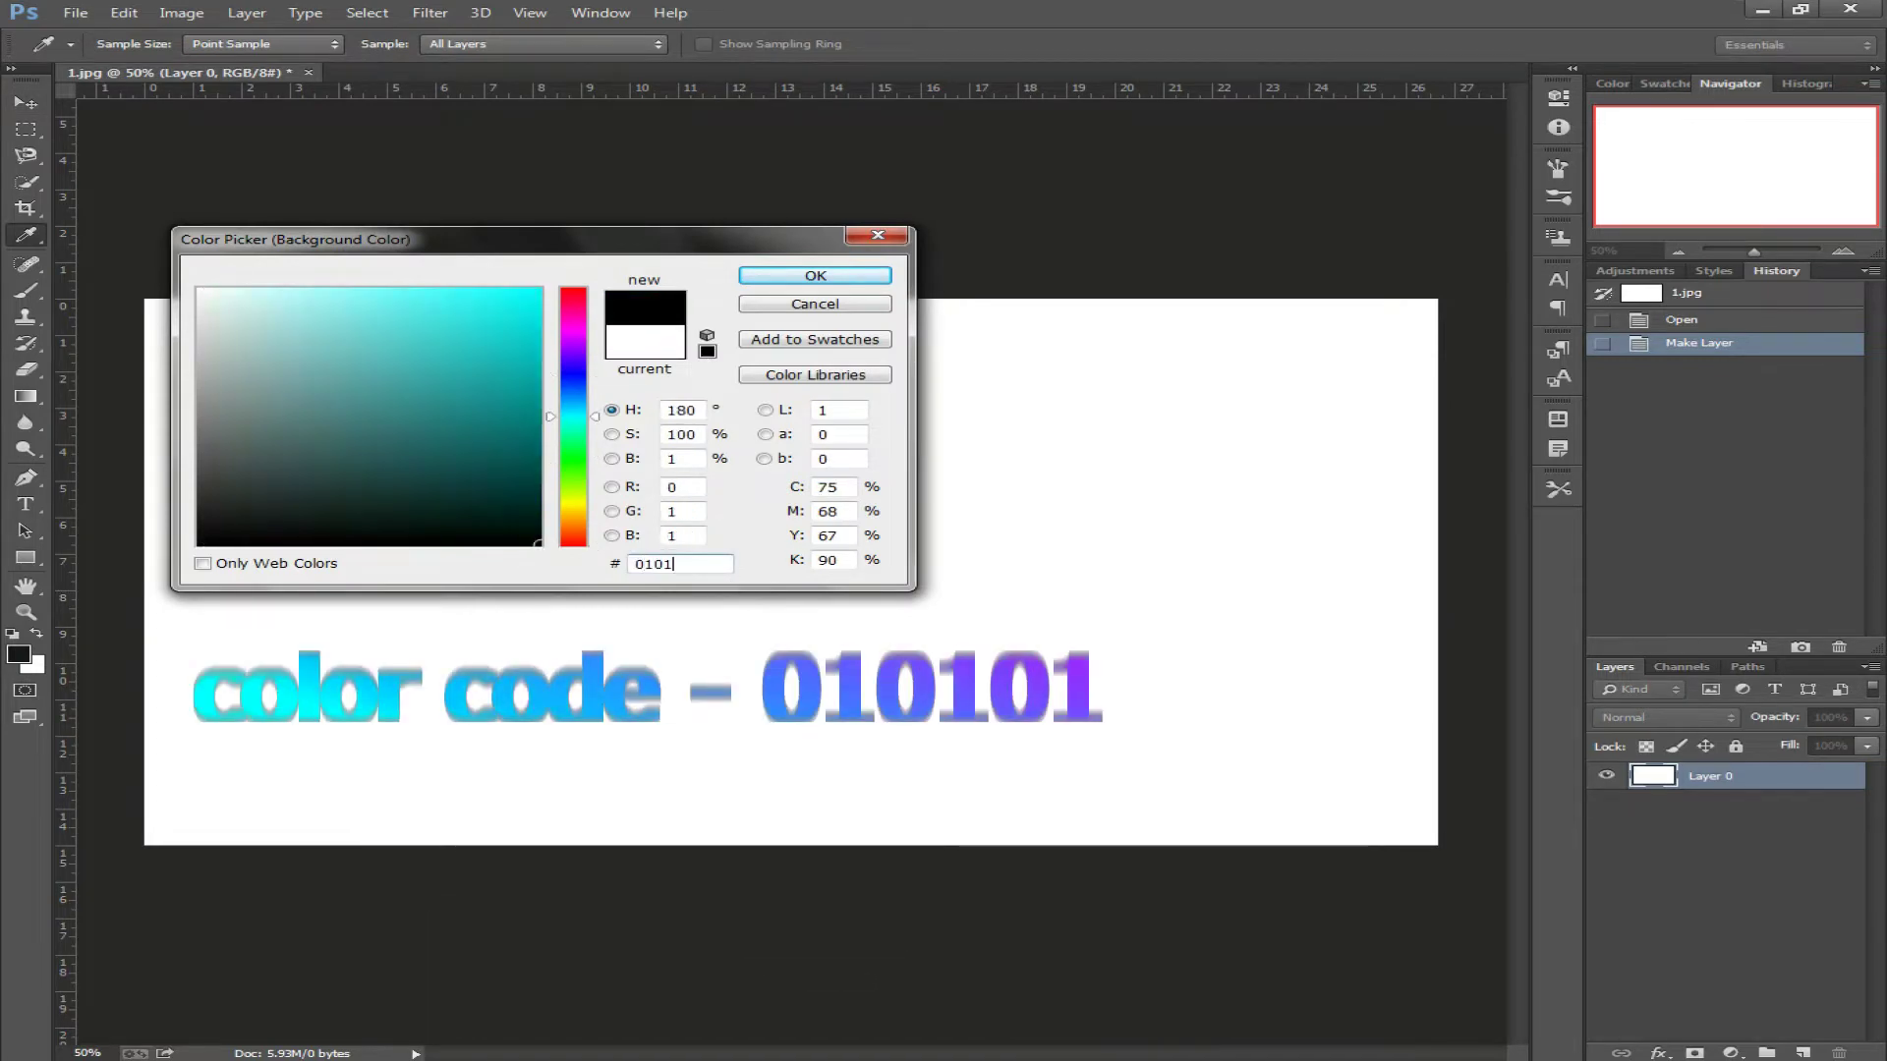
{"action": "type", "text": "01"}
{"action": "left_click", "coordinate": [815, 275]}
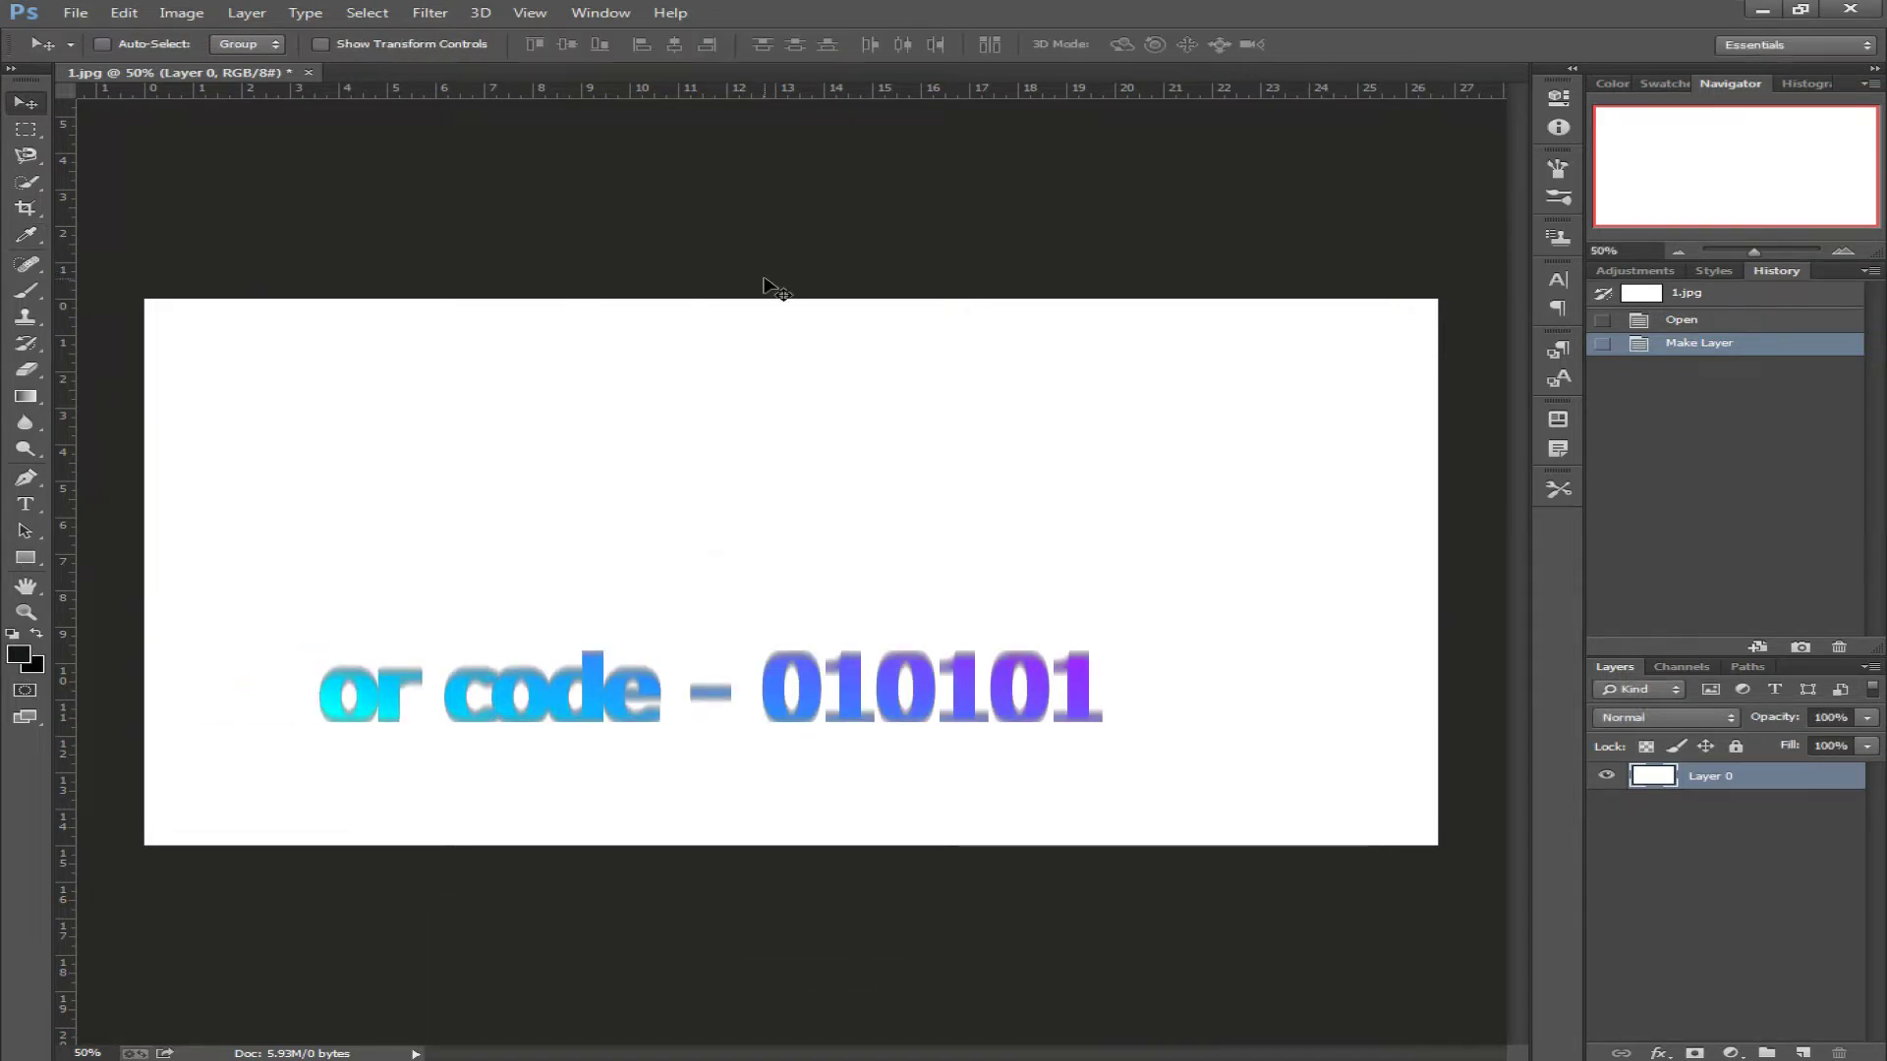
Fill Layer 0 with a radial foreground-to-background gradient dragged outward from the centre.
{"action": "left_click", "coordinate": [25, 370]}
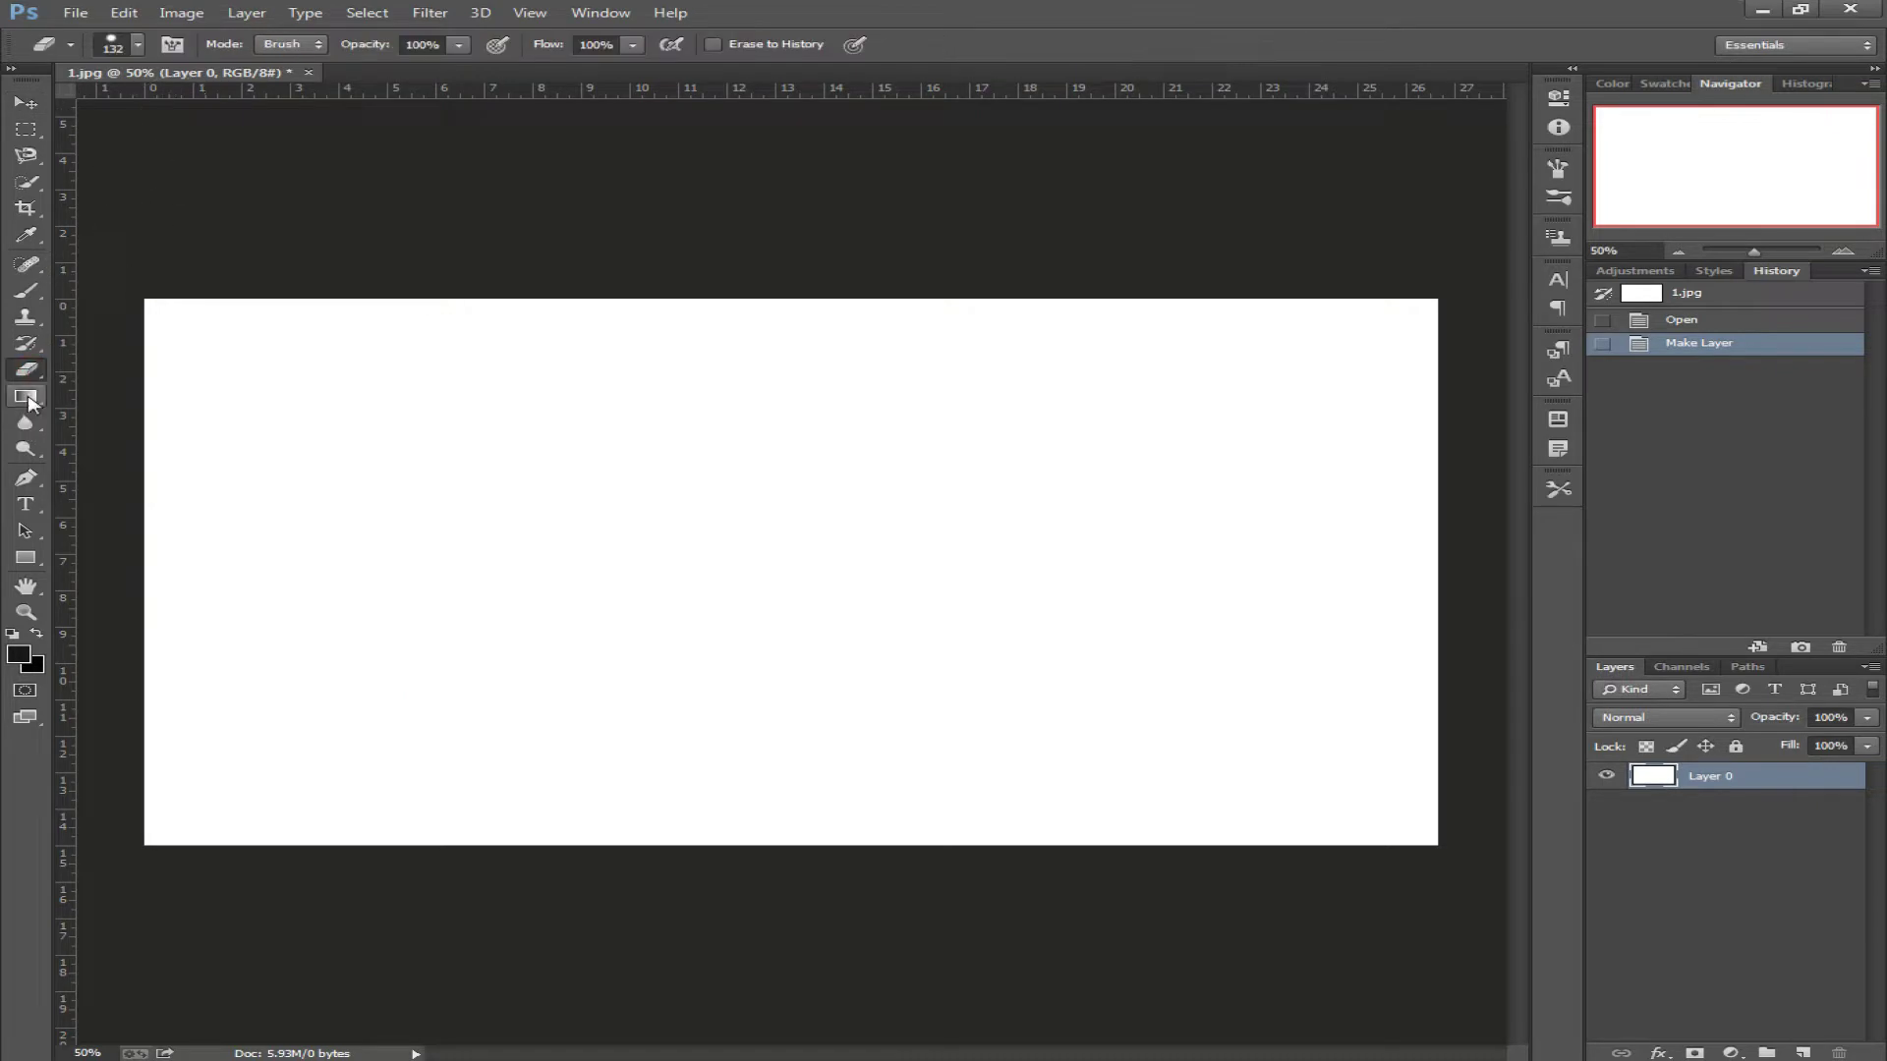
{"action": "left_click", "coordinate": [32, 399]}
{"action": "left_click", "coordinate": [280, 45]}
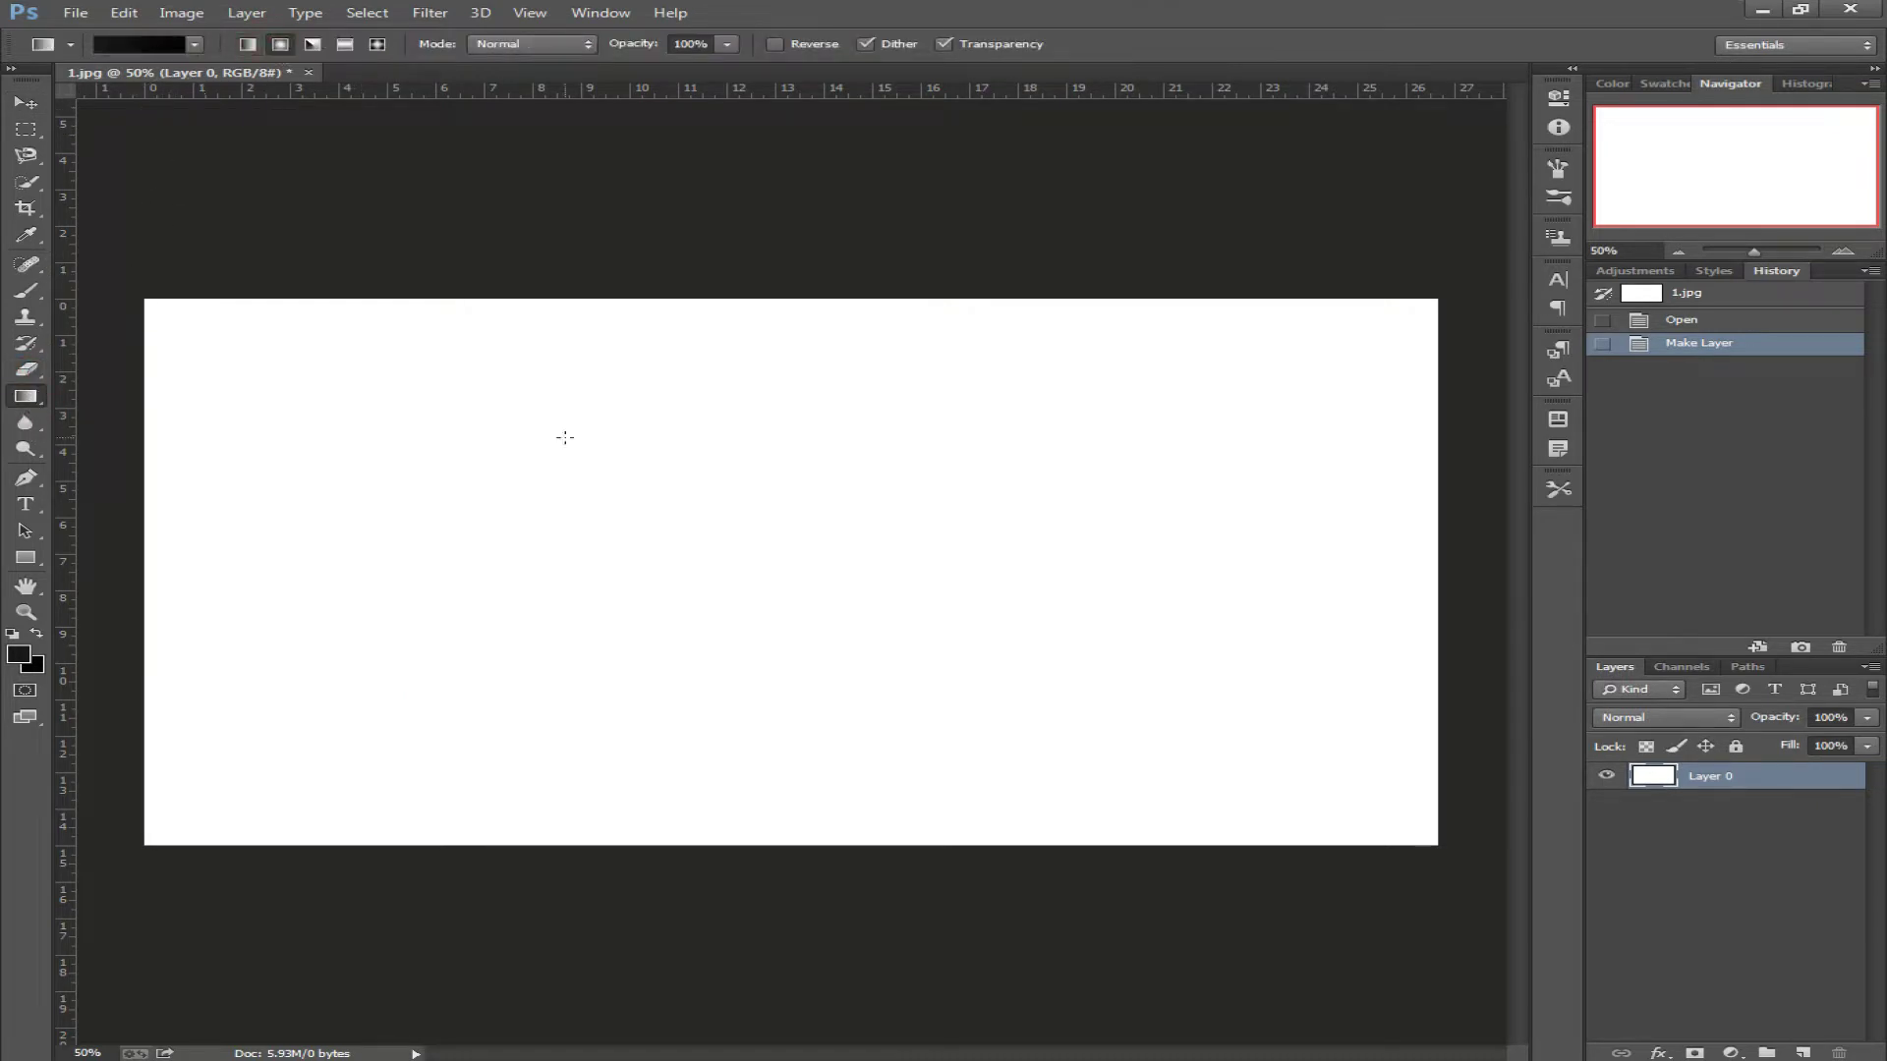
{"action": "left_click_drag", "start_coordinate": [749, 568], "coordinate": [1455, 276]}
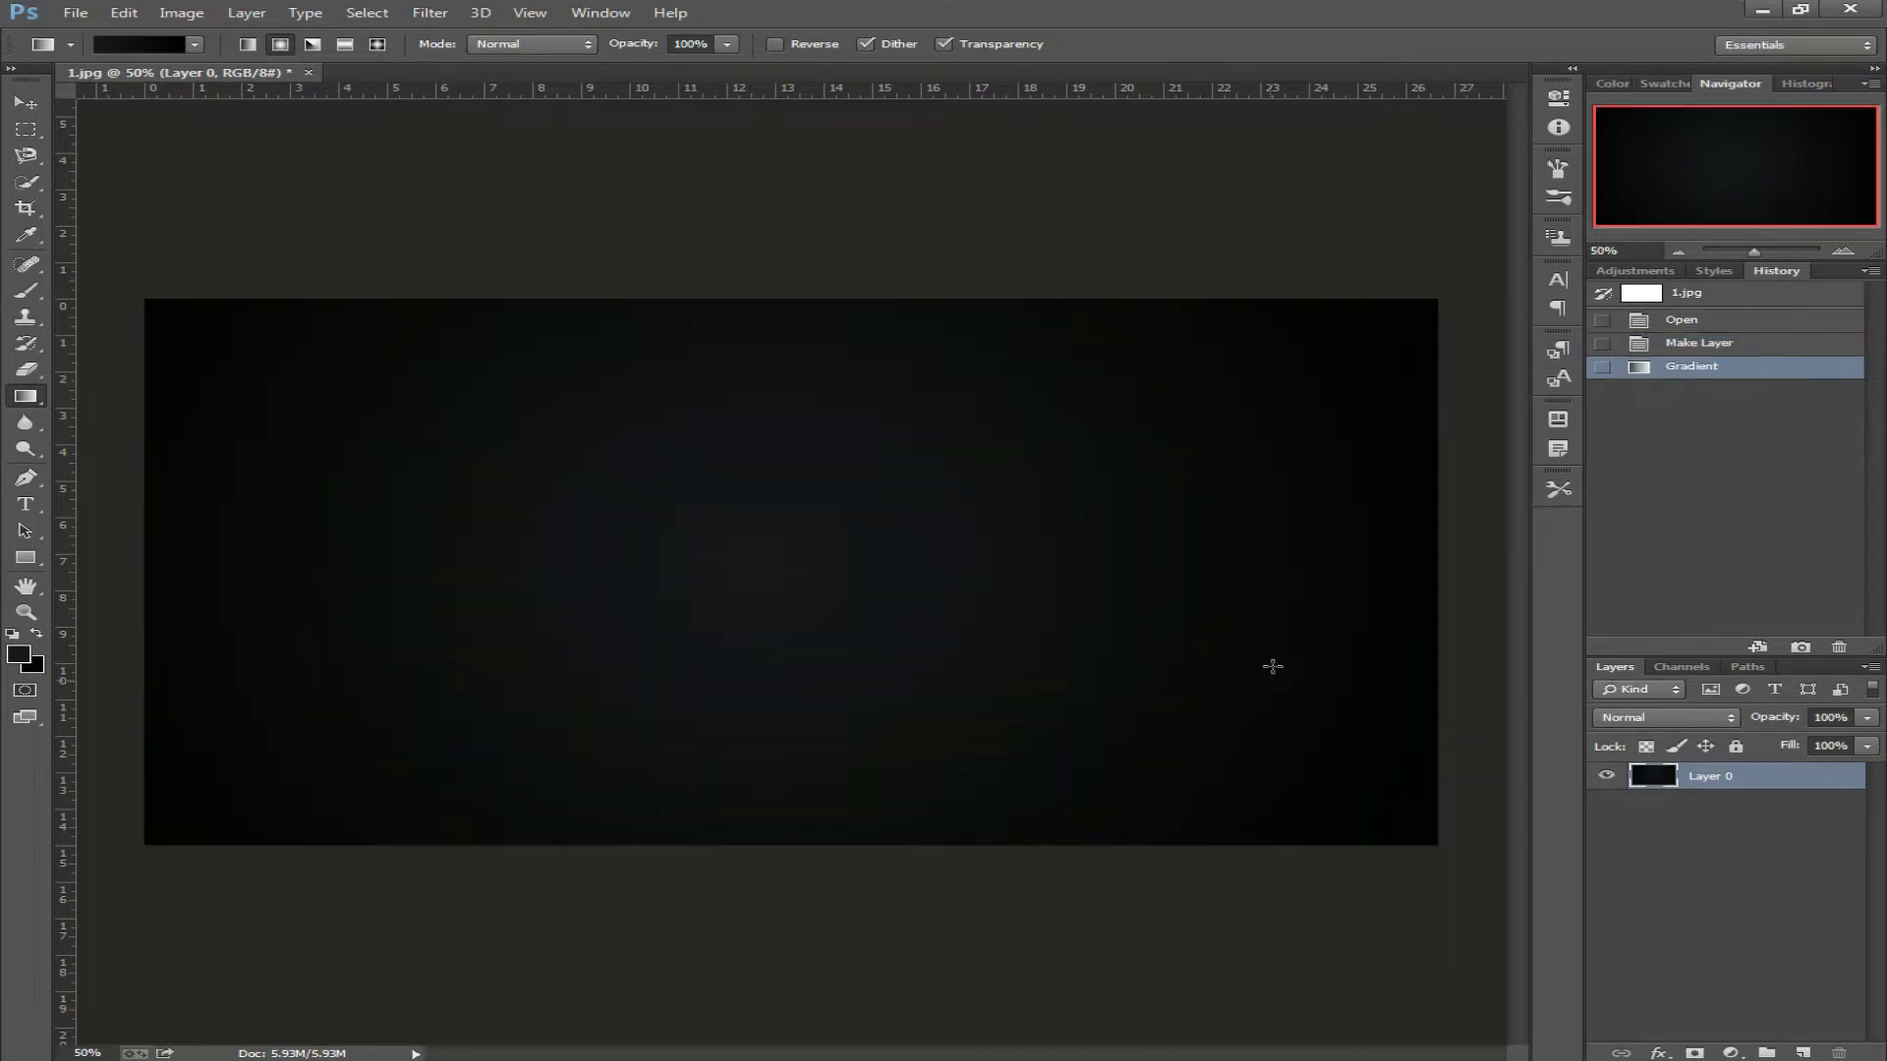
Give Layer 0 a diamond-plate Pattern Overlay in Overlay blend mode.
{"action": "right_click", "coordinate": [1786, 789]}
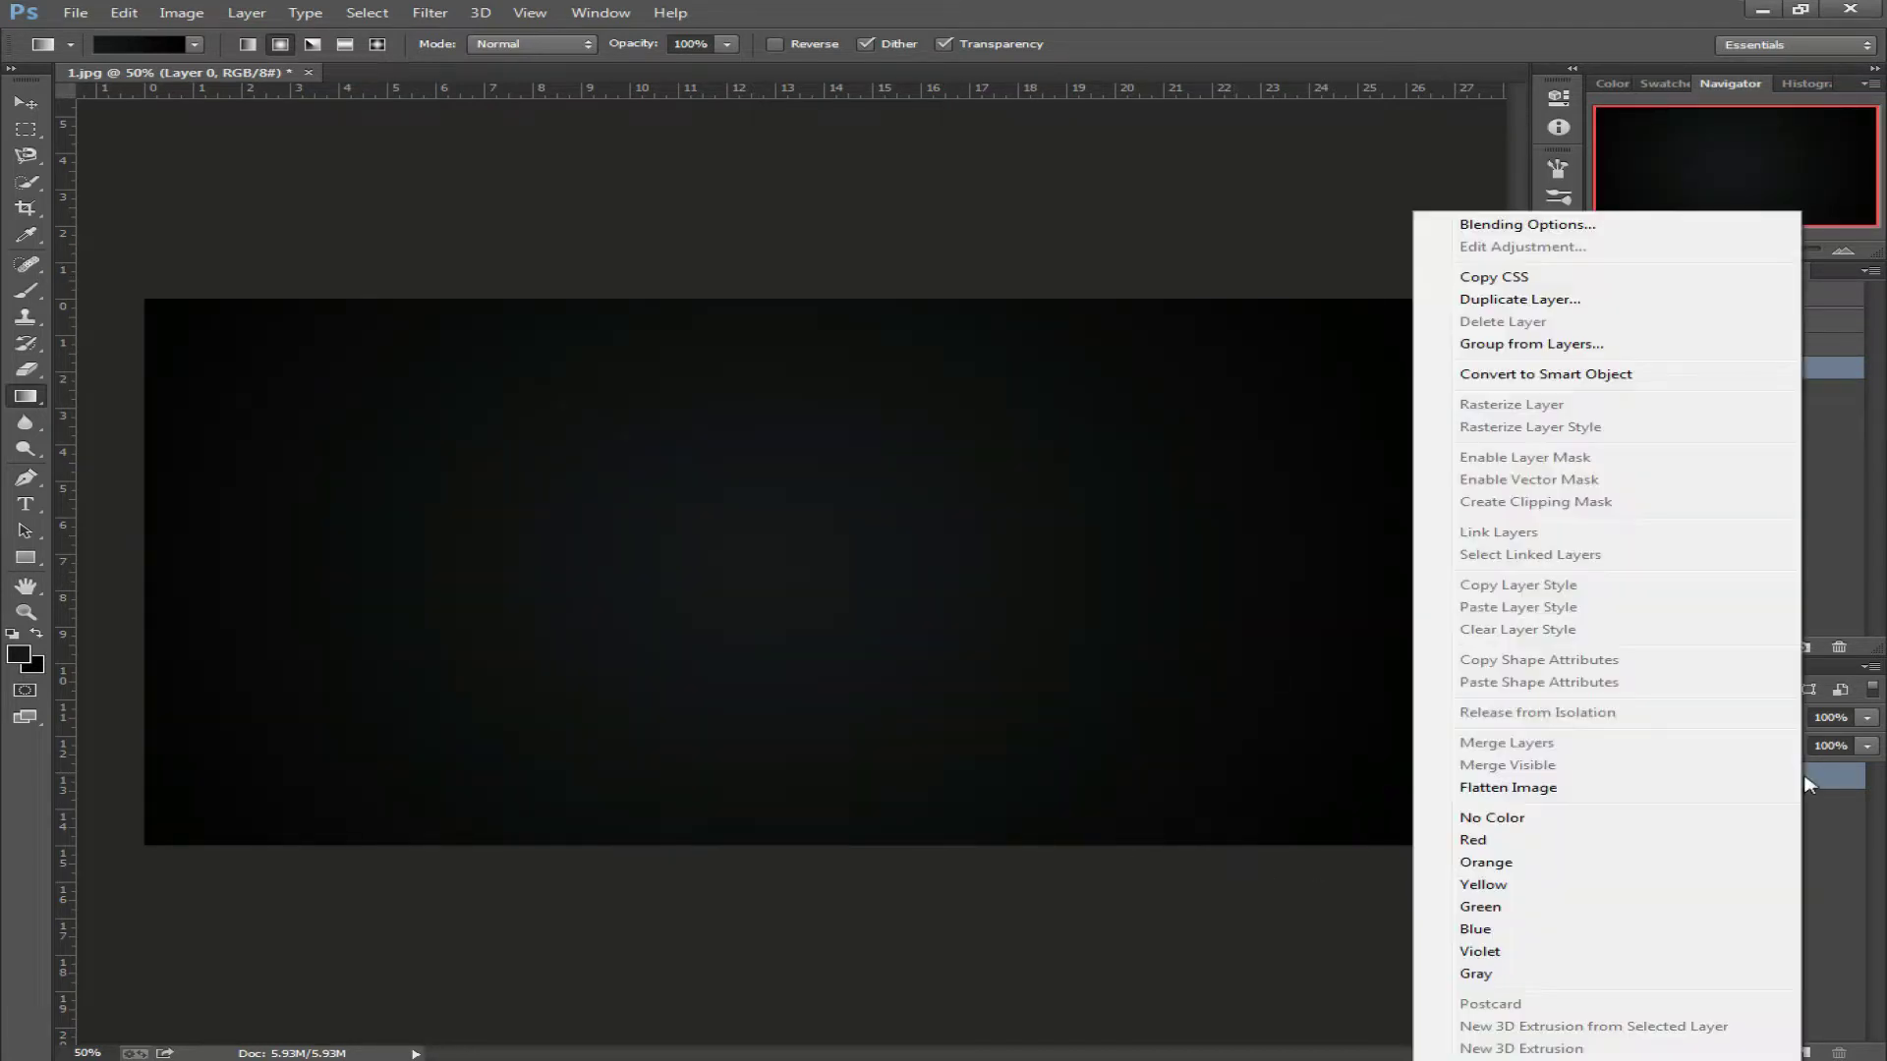
{"action": "left_click", "coordinate": [1607, 222]}
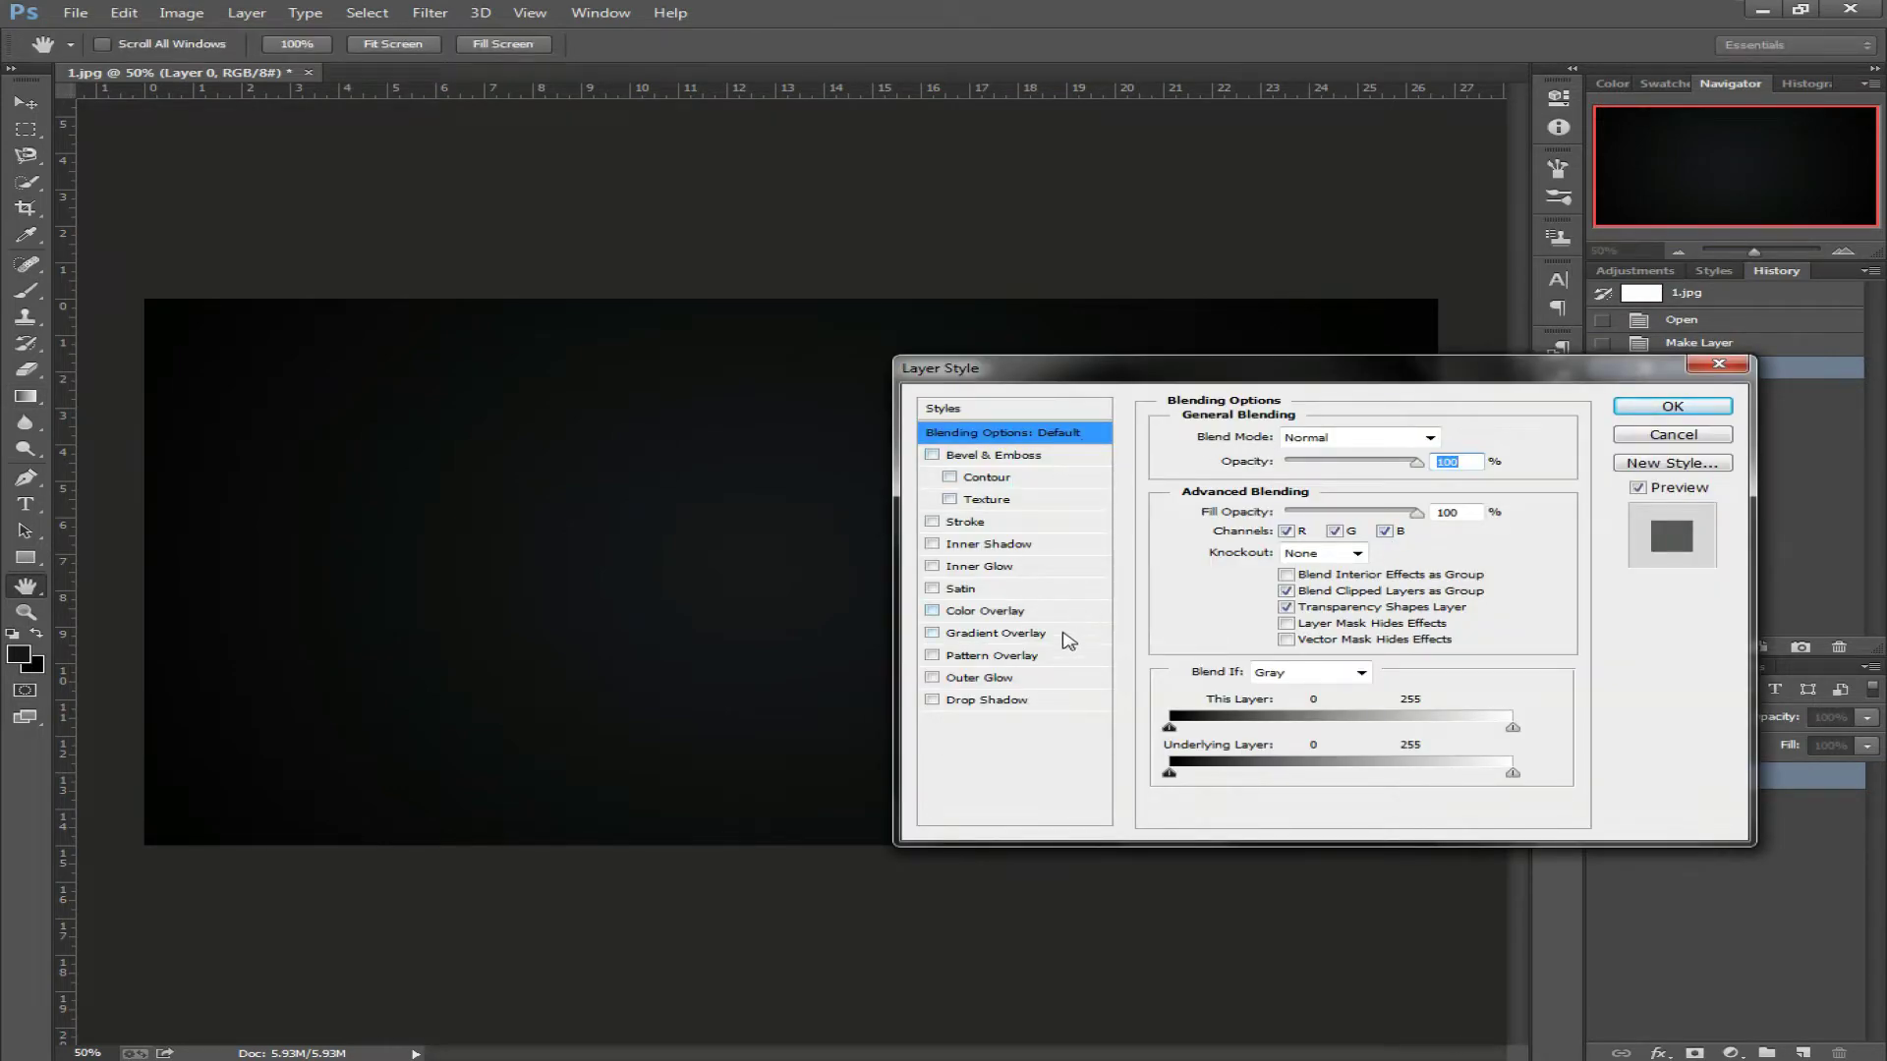
{"action": "left_click", "coordinate": [1043, 655]}
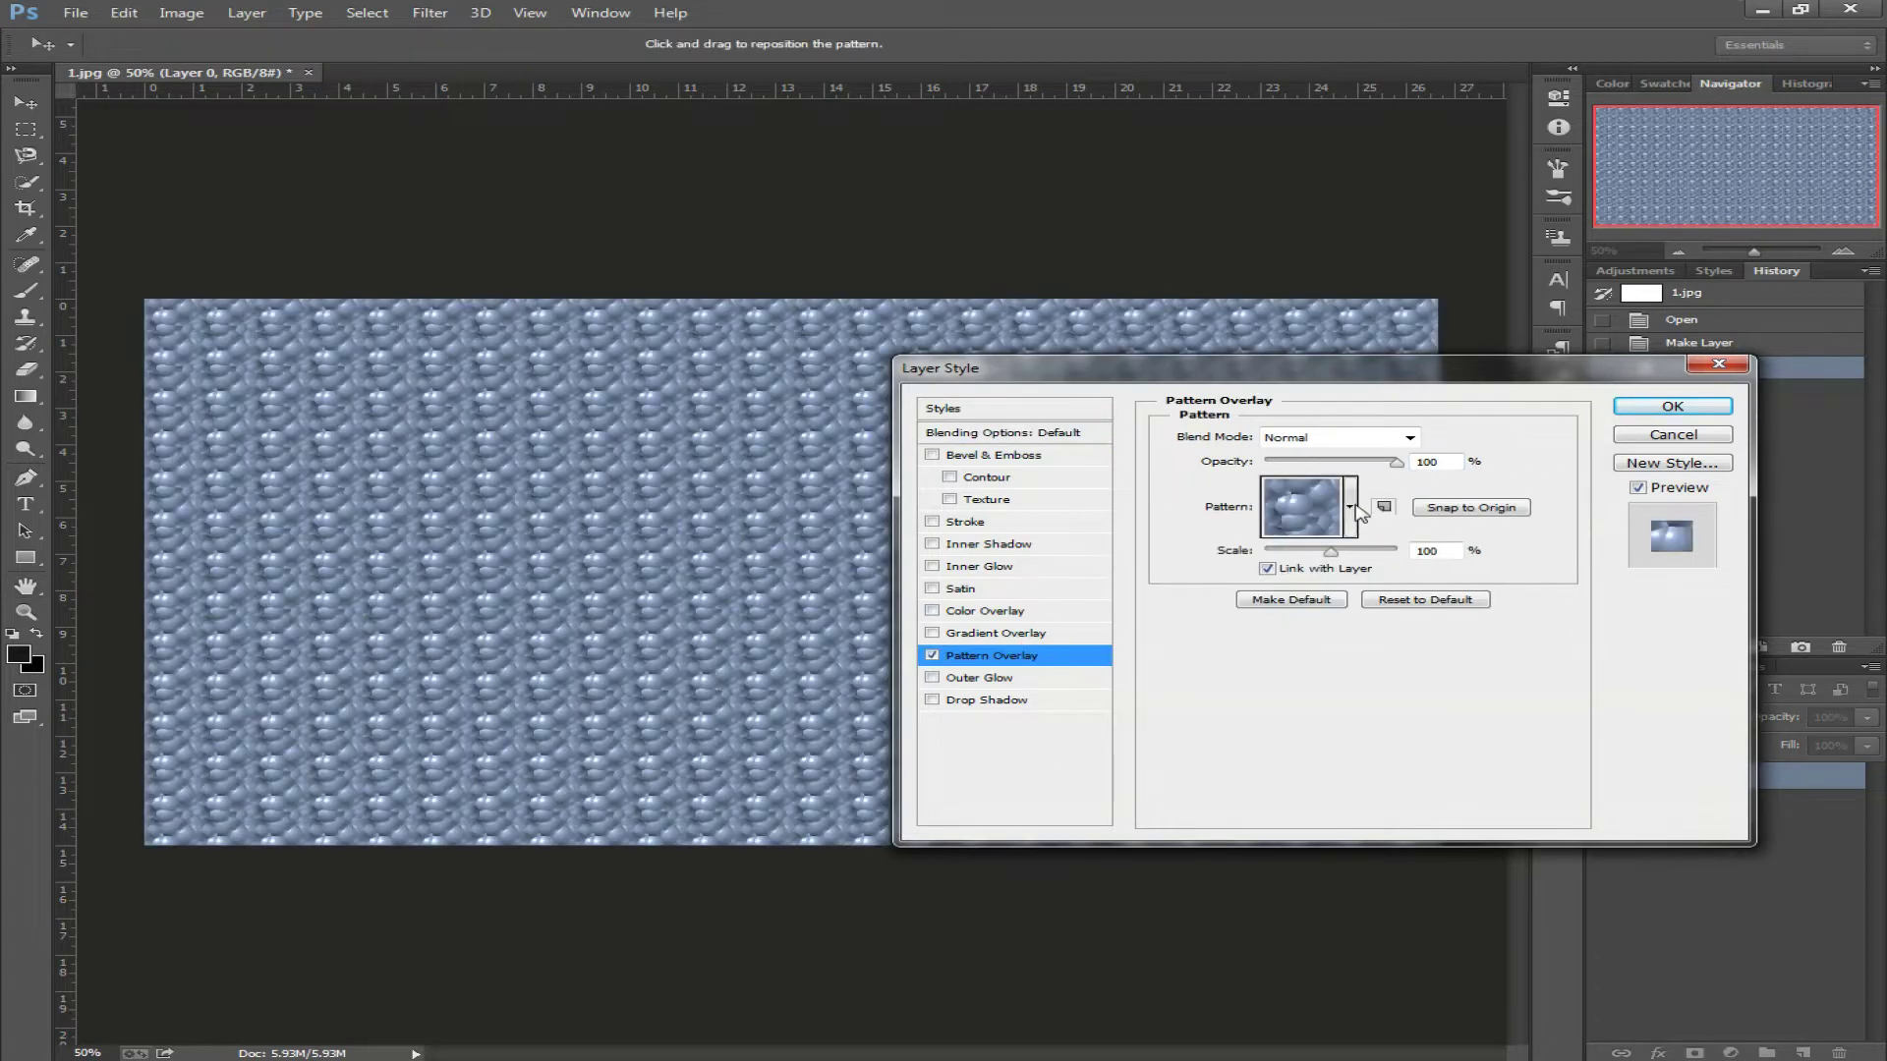
{"action": "left_click", "coordinate": [1409, 437]}
{"action": "left_click", "coordinate": [1314, 700]}
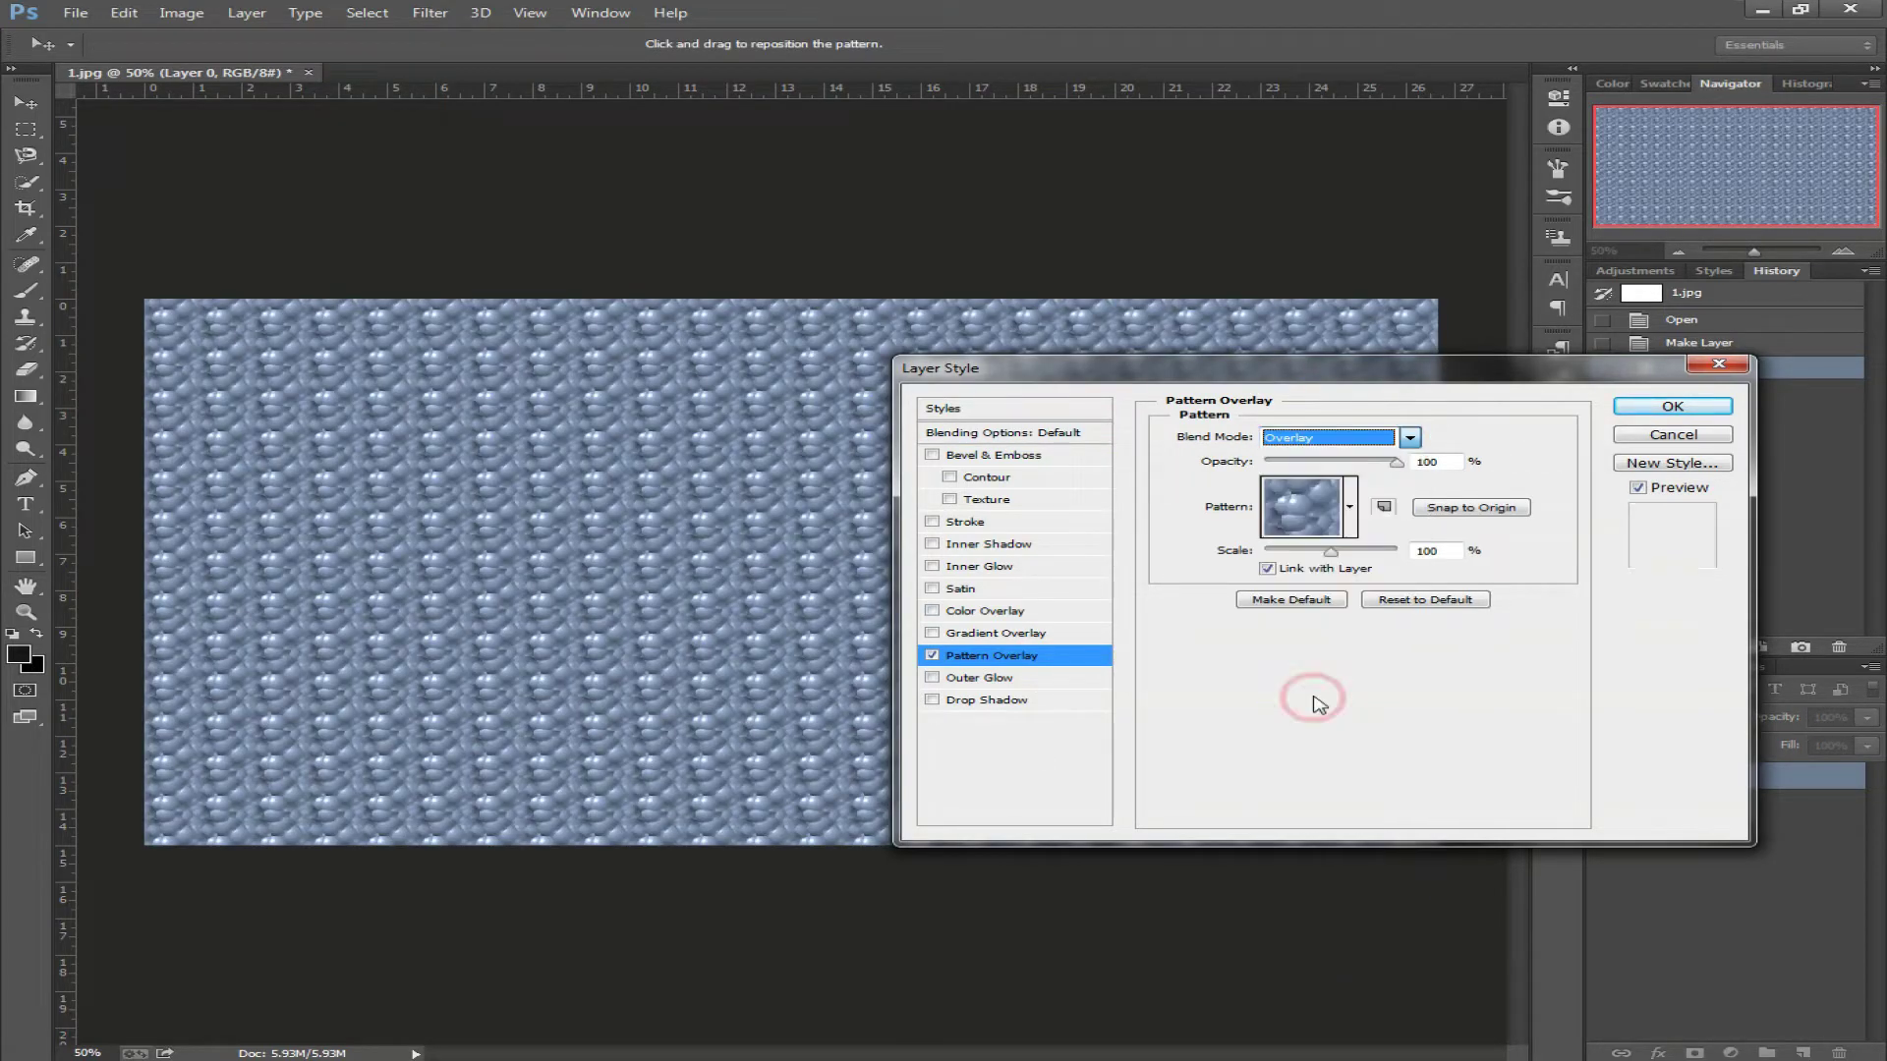
{"action": "left_click", "coordinate": [1350, 506]}
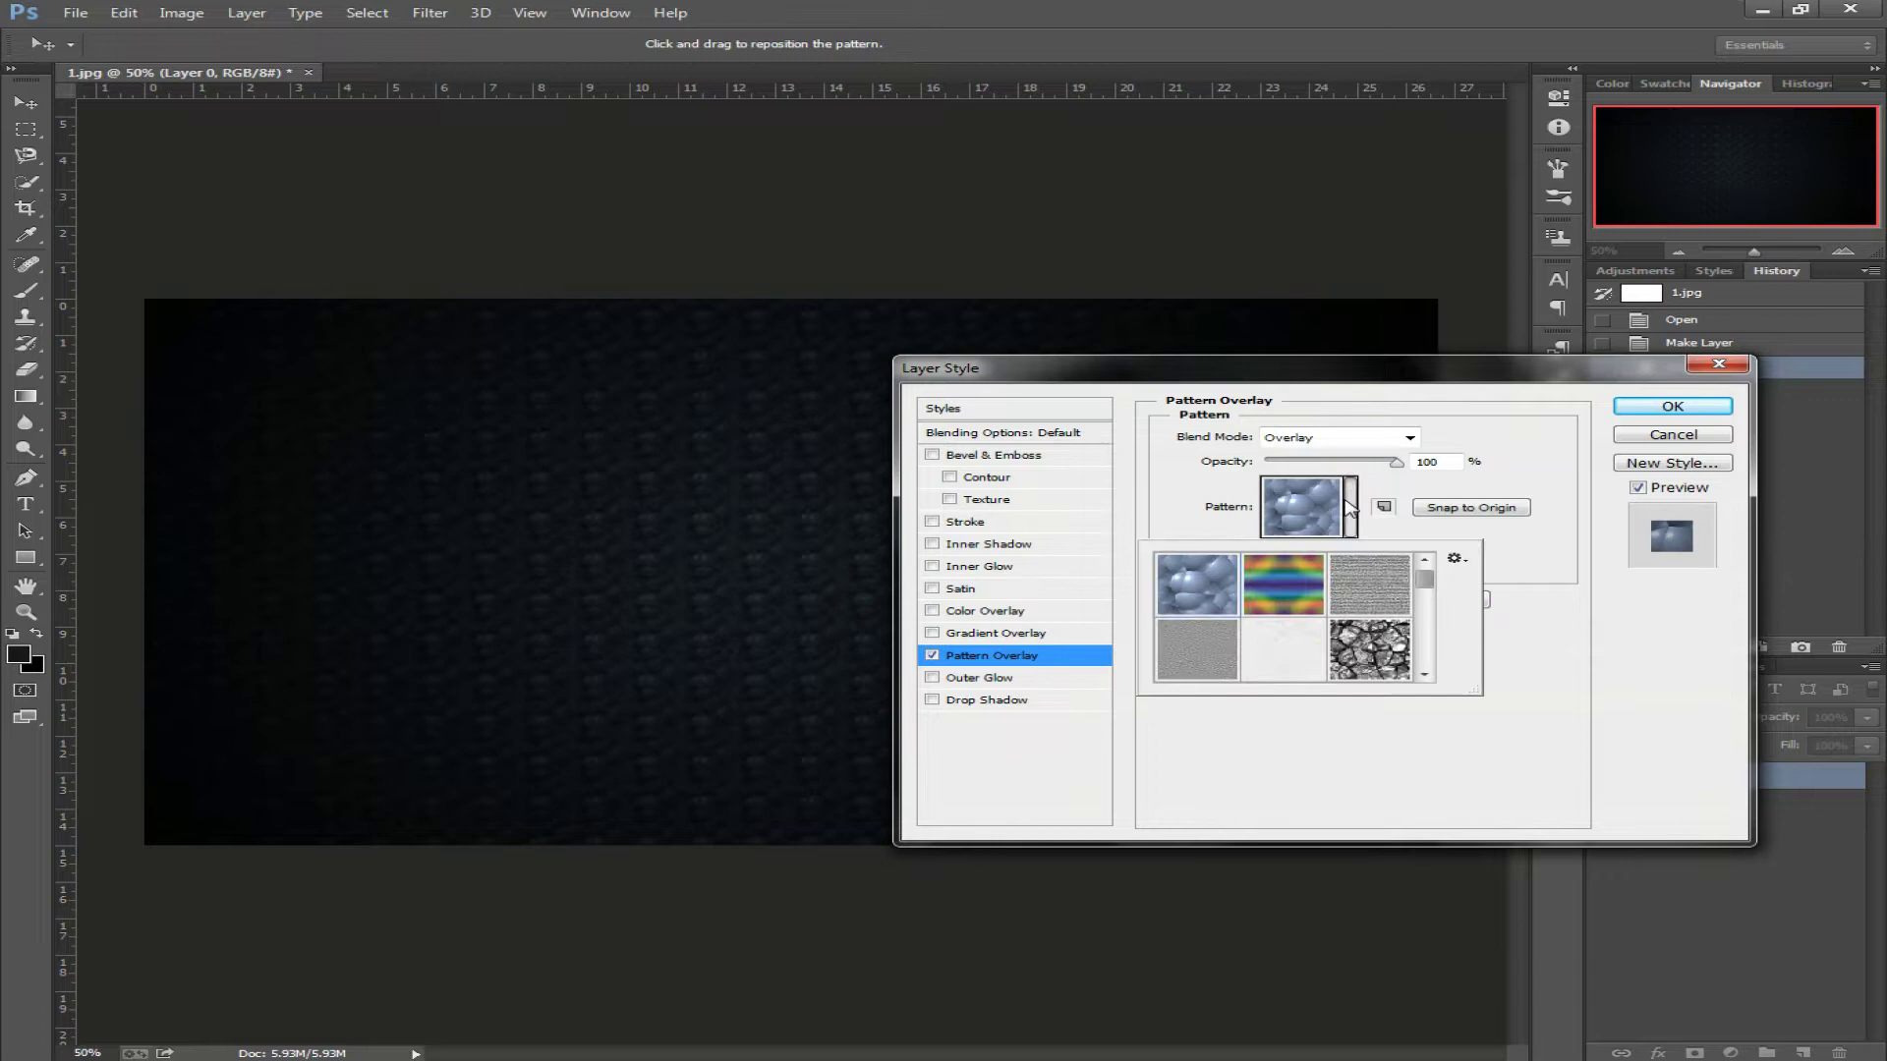
{"action": "left_click_drag", "start_coordinate": [1422, 581], "coordinate": [1427, 639]}
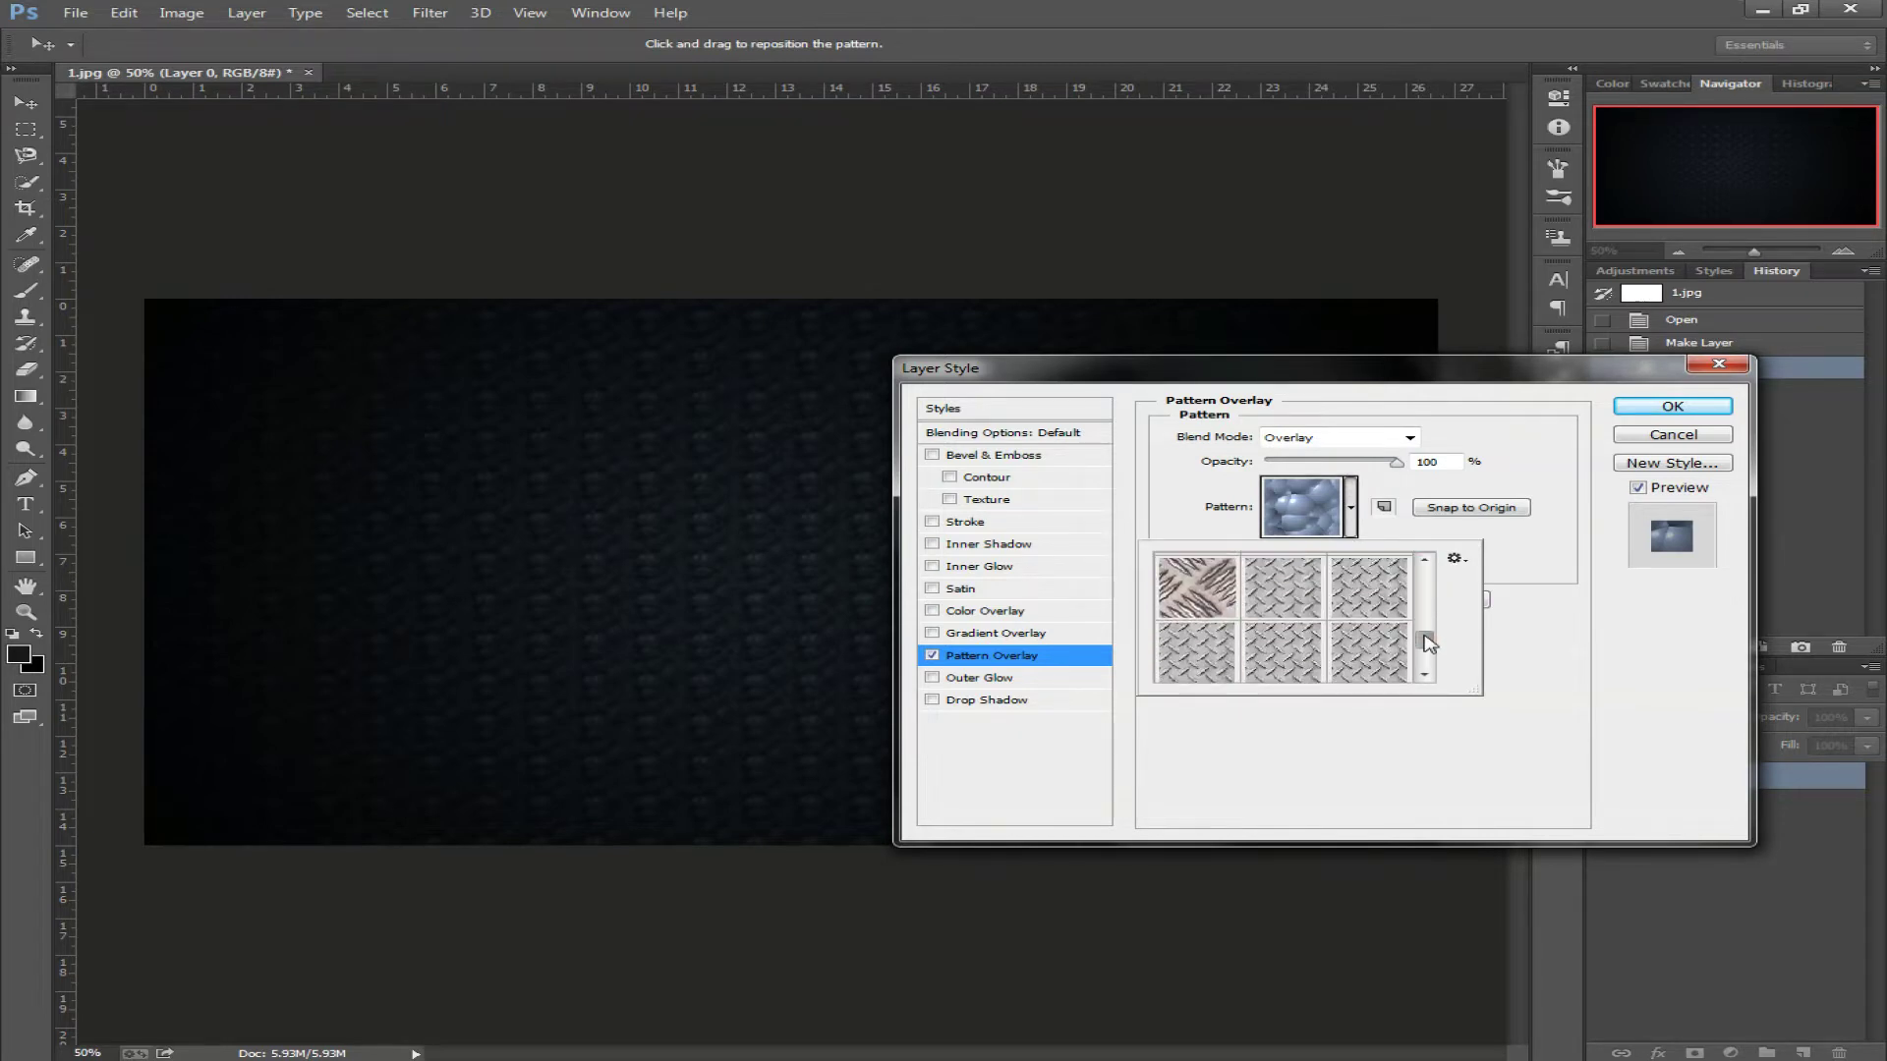
{"action": "left_click", "coordinate": [1286, 656]}
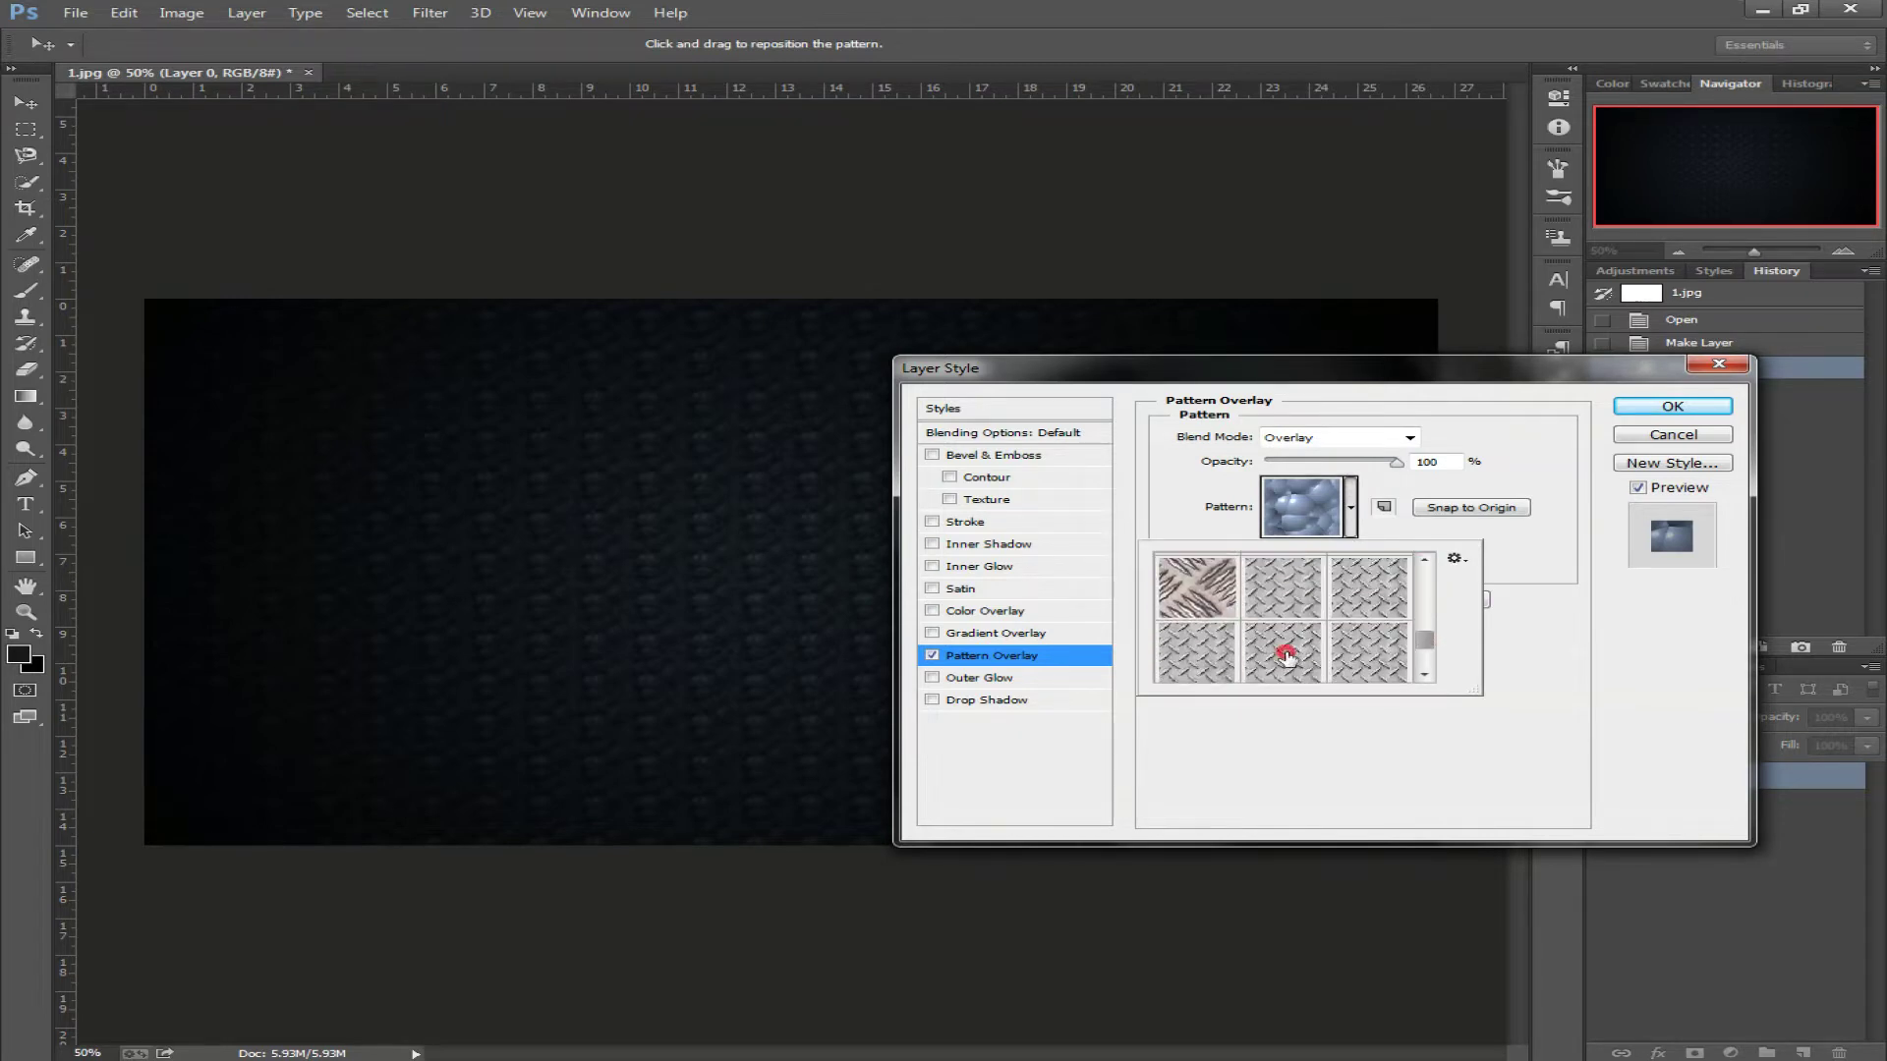
{"action": "left_click", "coordinate": [1649, 406]}
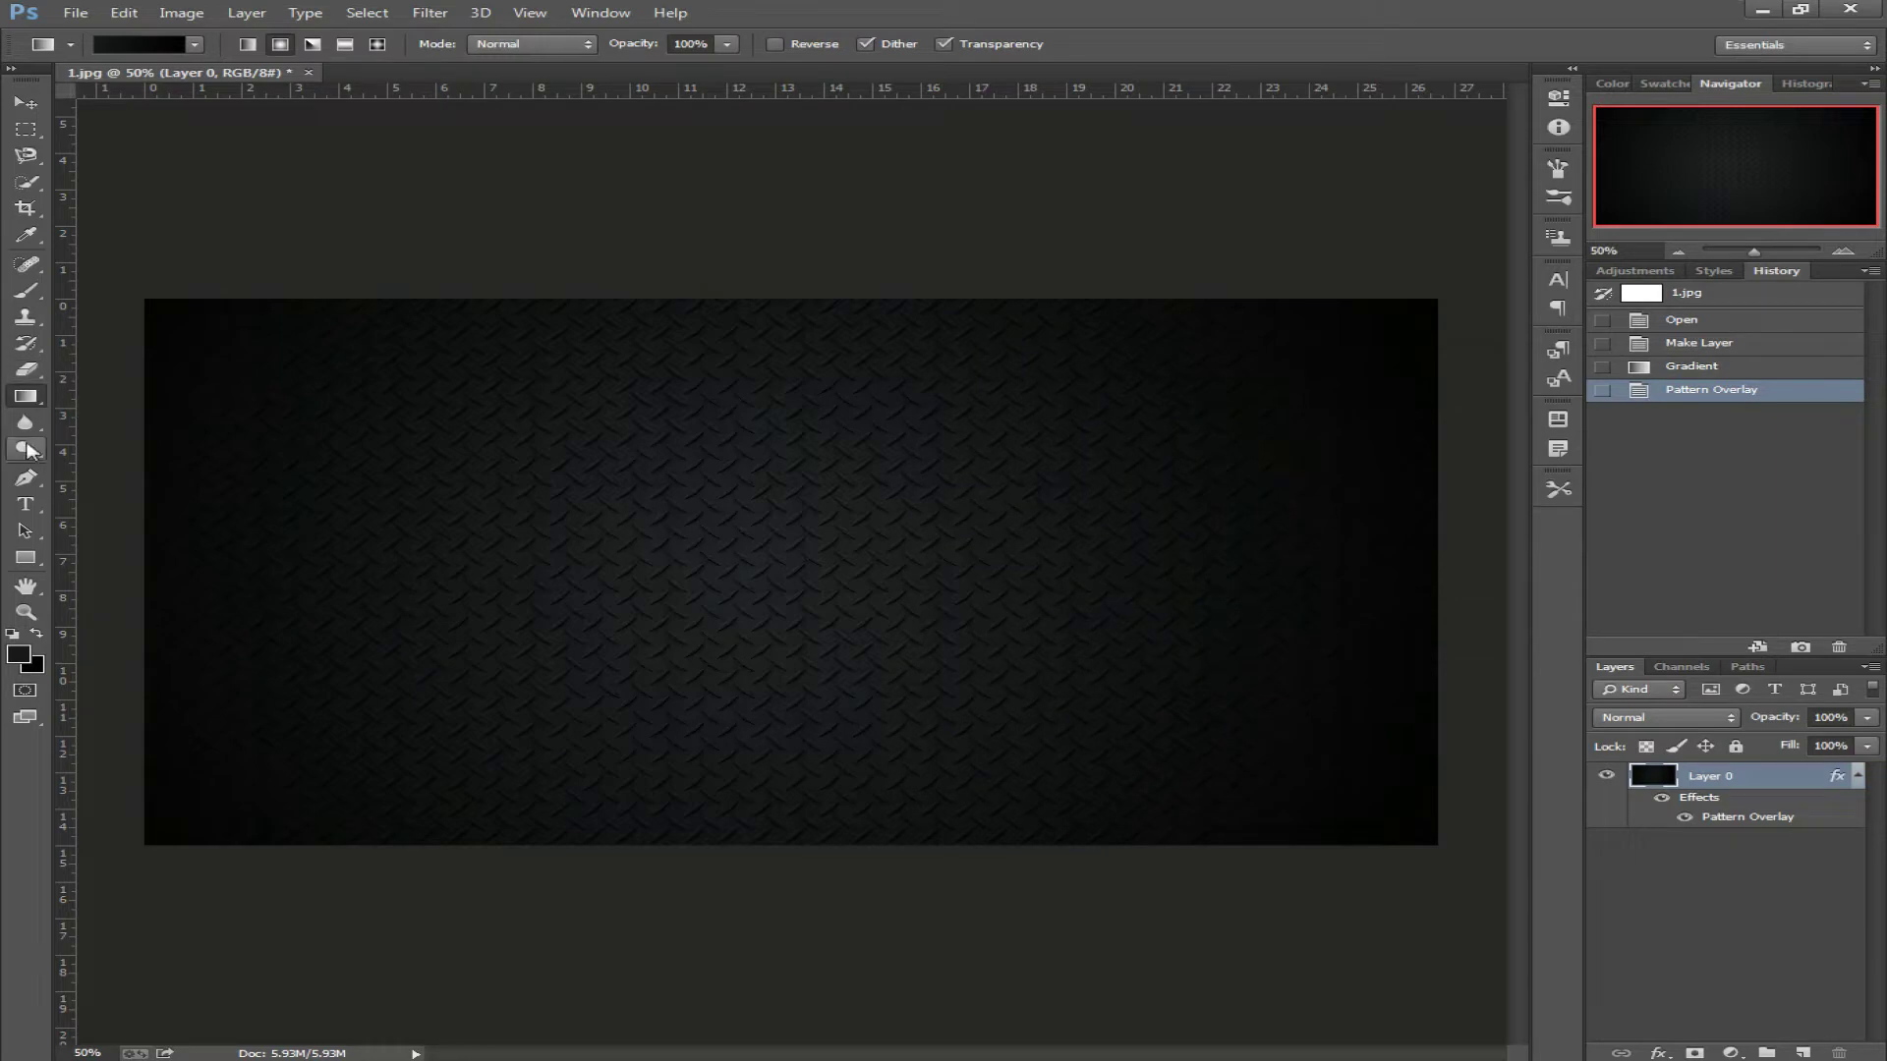
Type PHOTOSHOP in white across the canvas and move it to the centre.
{"action": "left_click", "coordinate": [26, 504]}
{"action": "mouse_move", "coordinate": [216, 419]}
{"action": "left_mouse_down"}
{"action": "mouse_move", "coordinate": [881, 718]}
{"action": "mouse_move", "coordinate": [1403, 781]}
{"action": "left_mouse_up"}
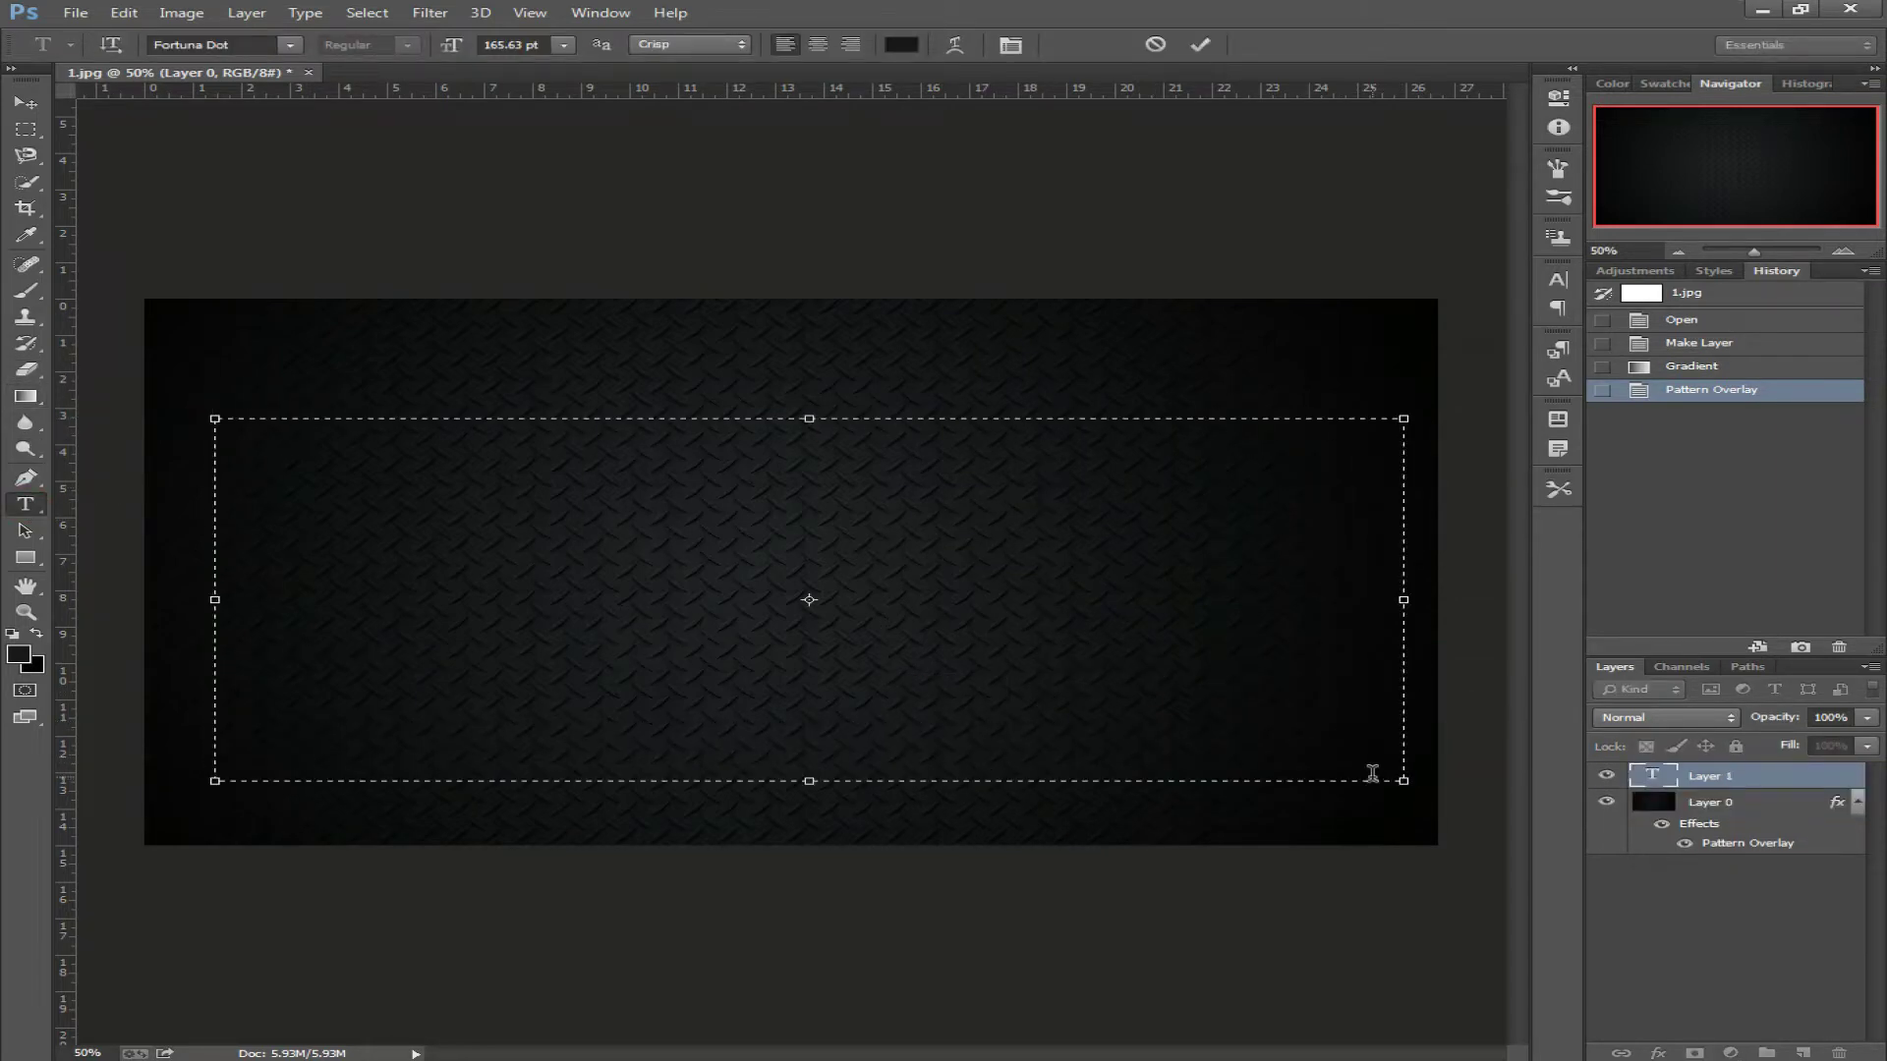
{"action": "type", "text": "PHO"}
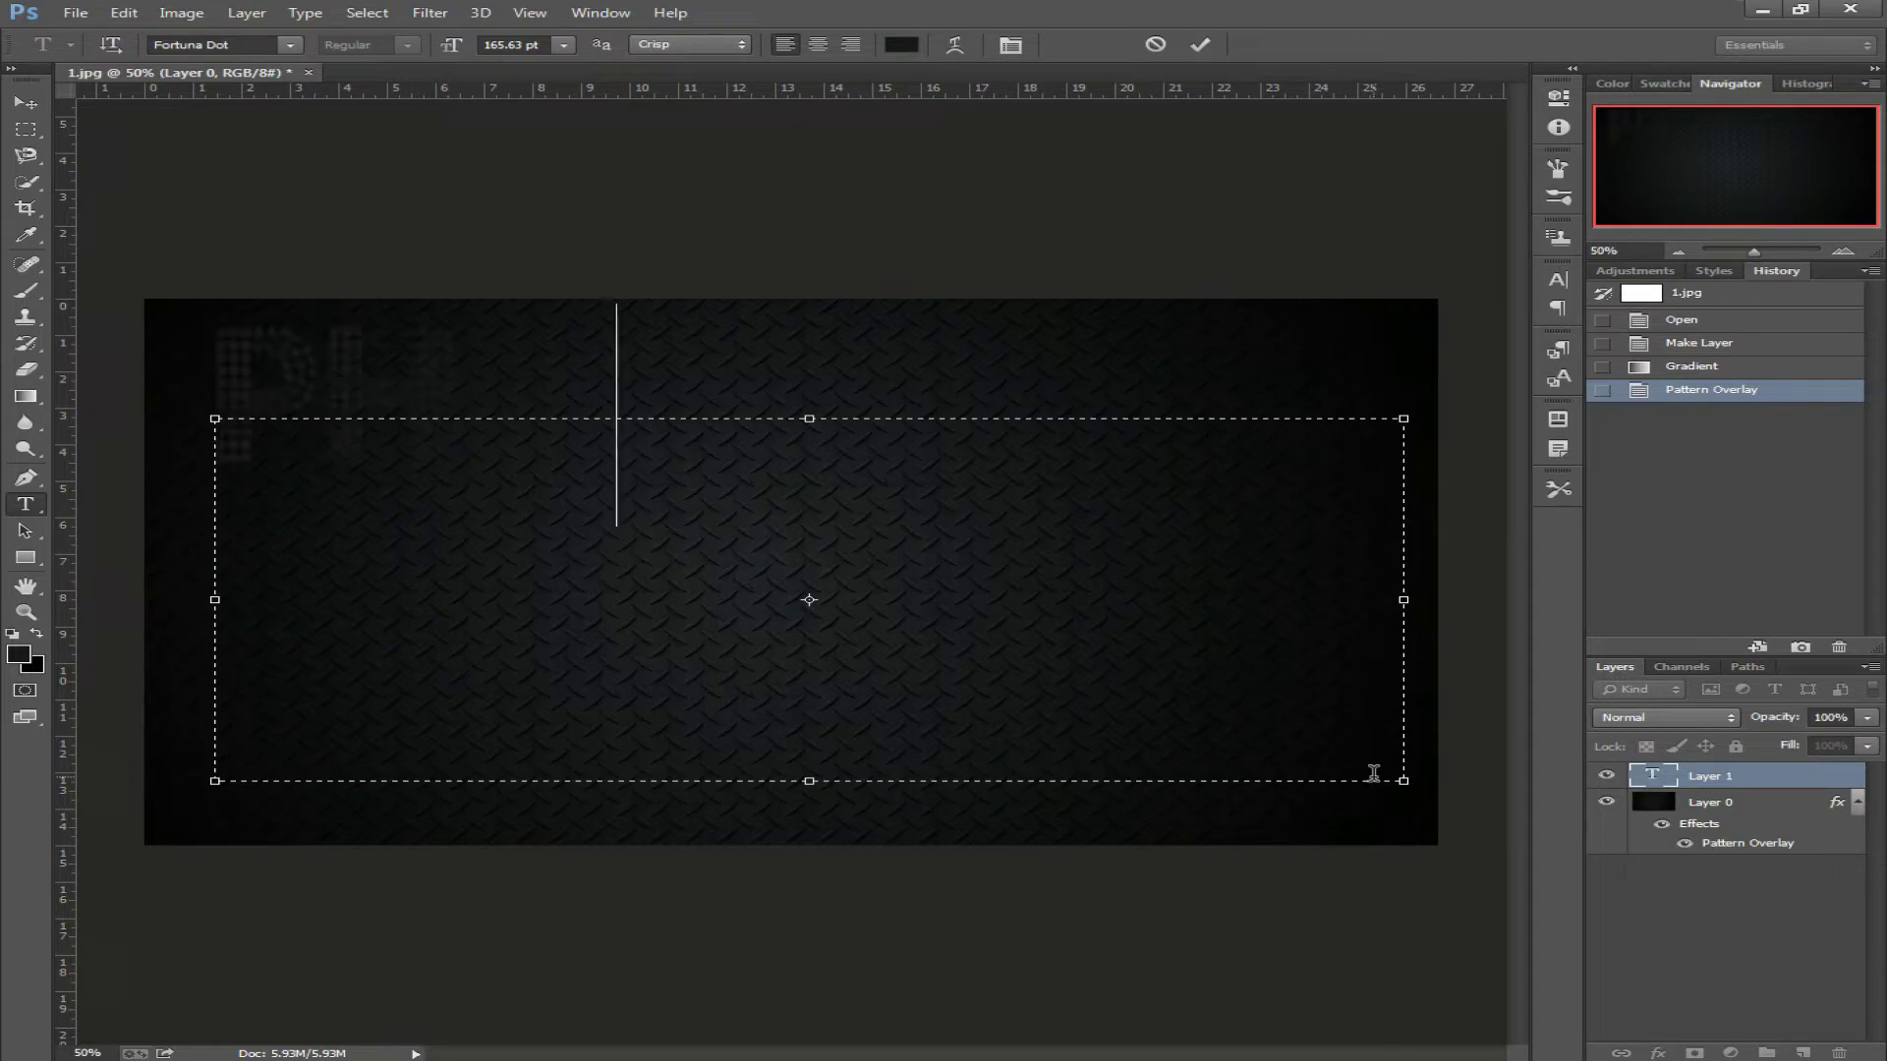
{"action": "type", "text": "TOSHOP"}
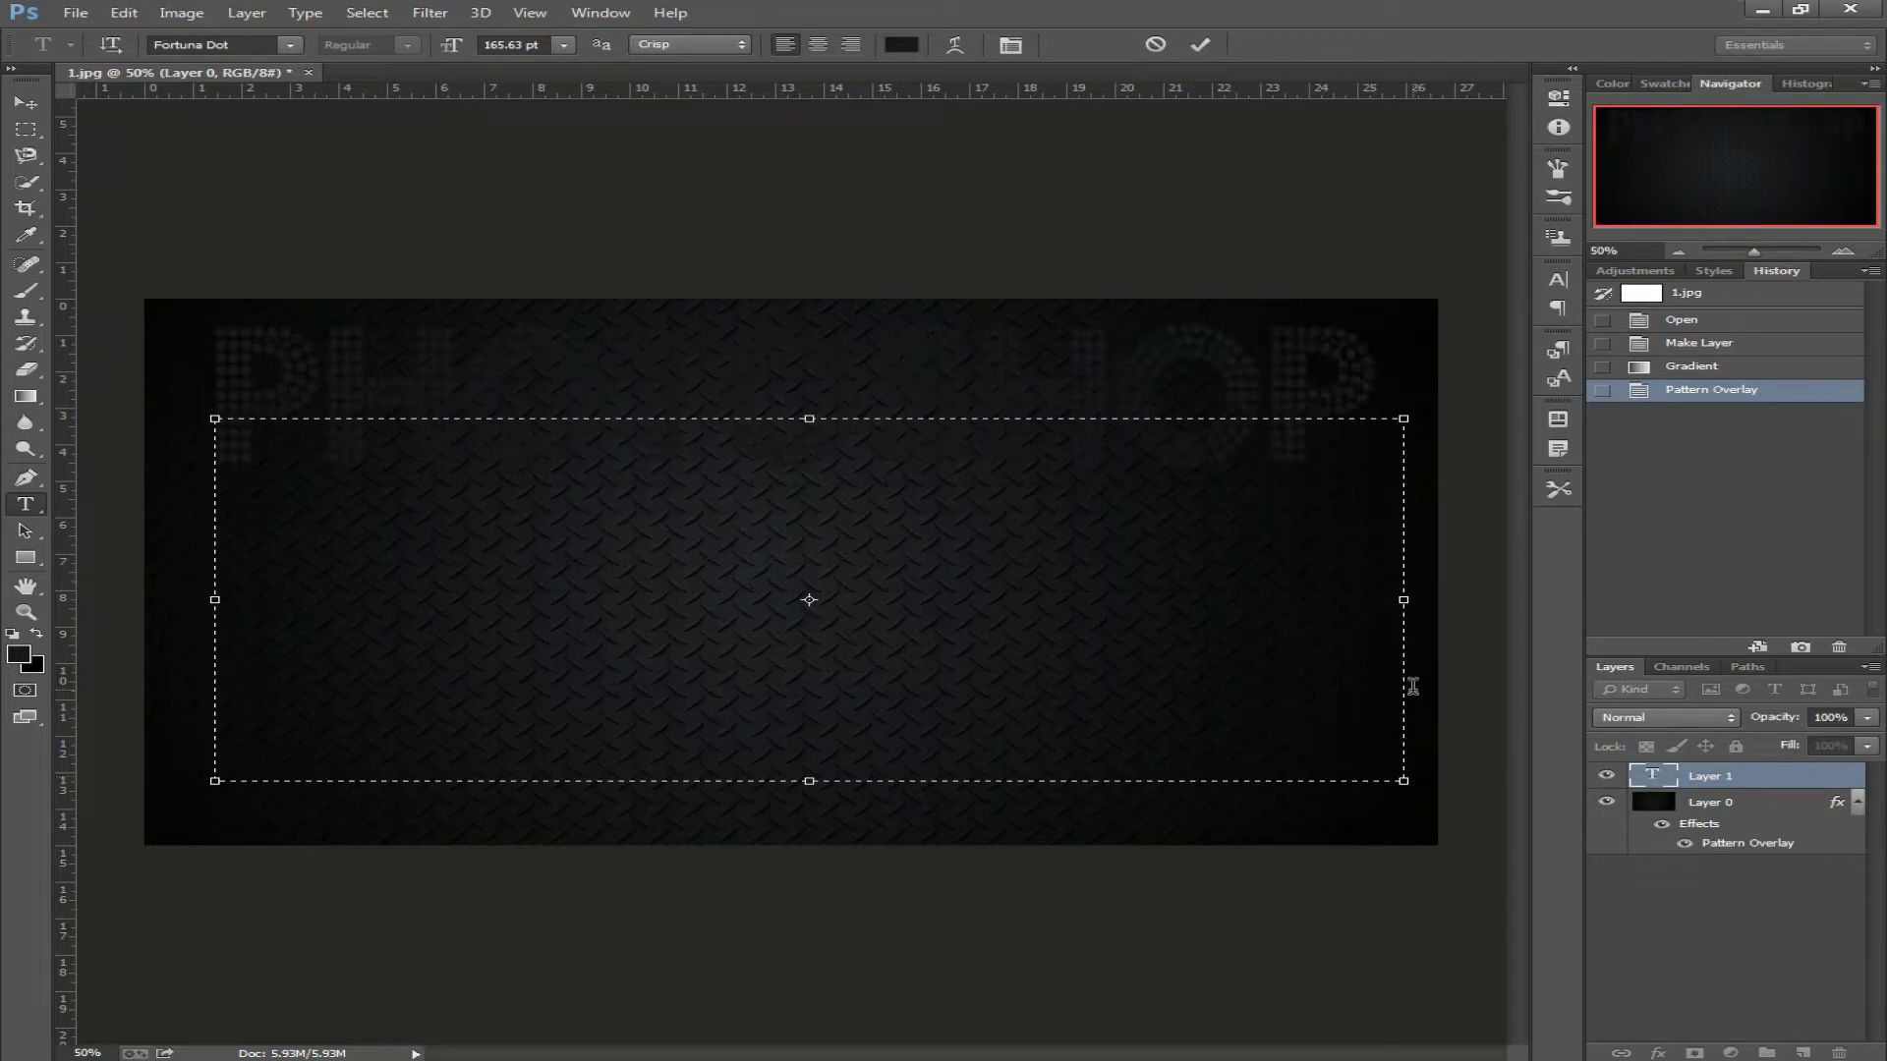
{"action": "left_click_drag", "start_coordinate": [1390, 415], "coordinate": [180, 417]}
{"action": "left_click", "coordinate": [905, 45]}
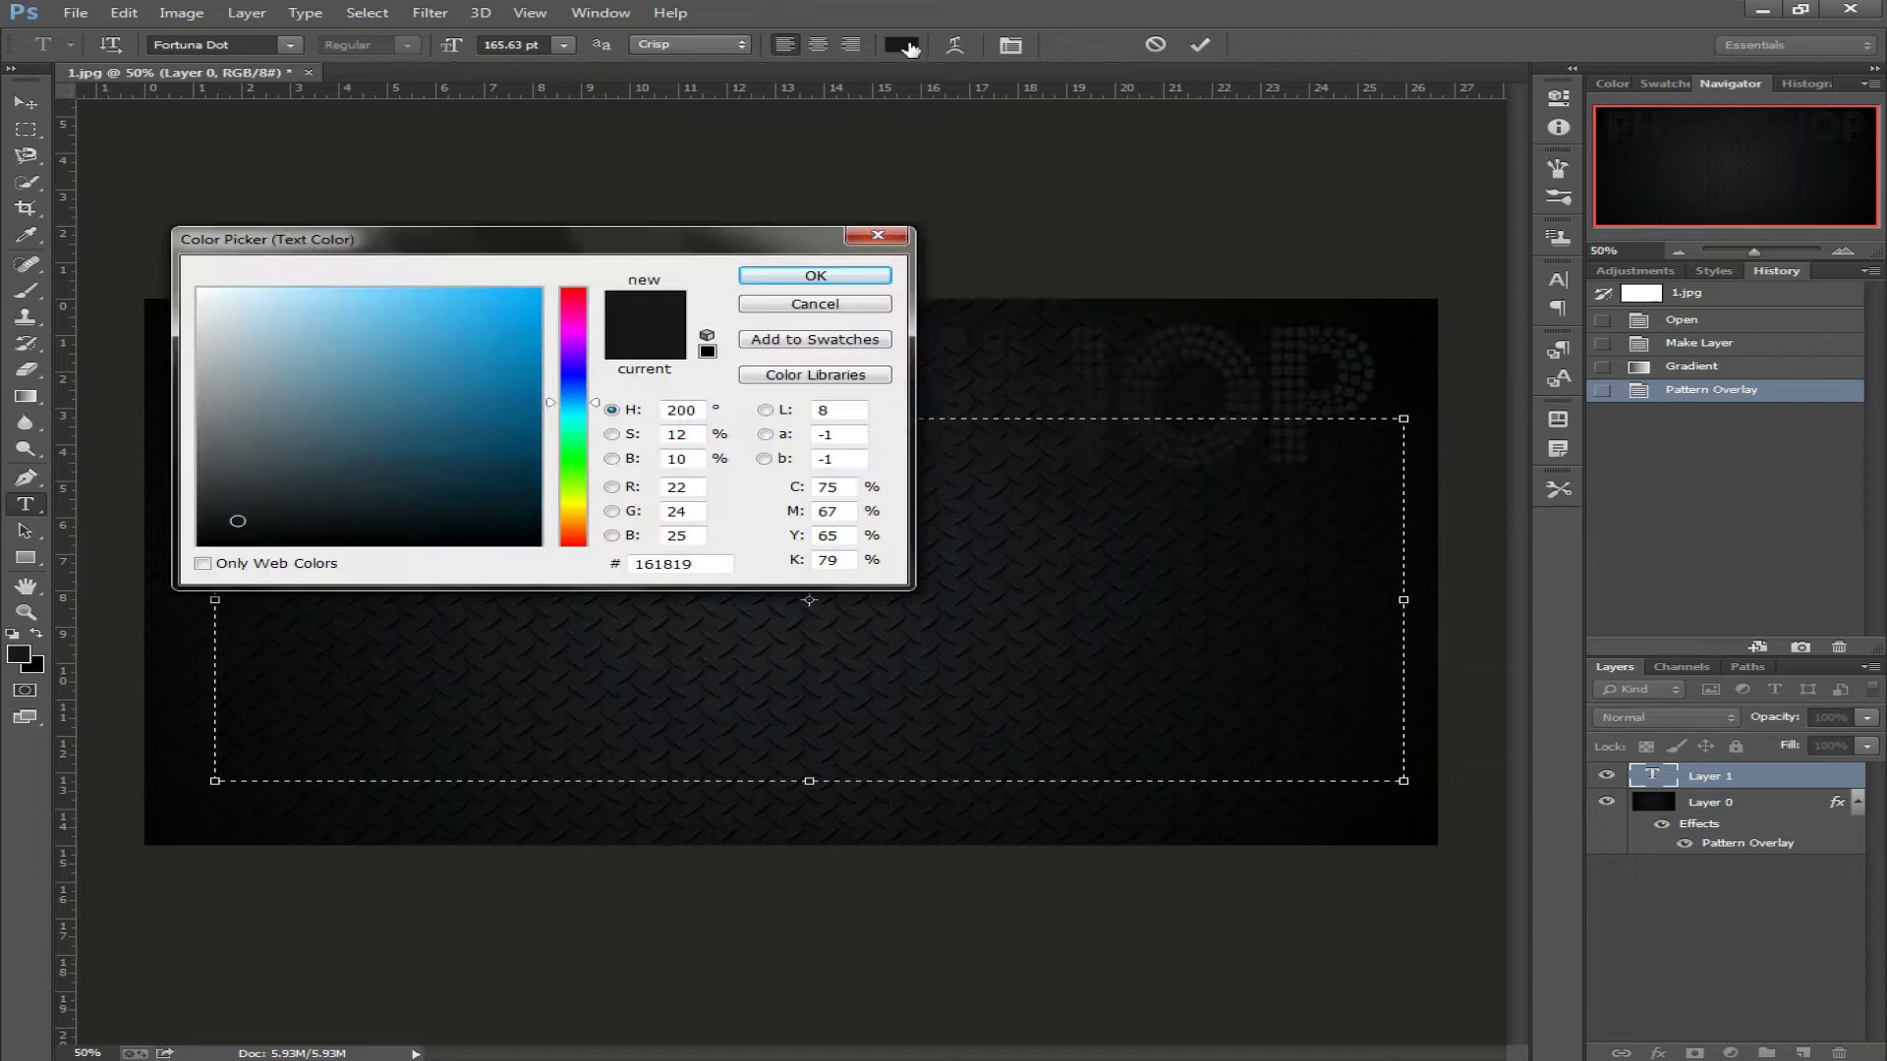
{"action": "left_click_drag", "start_coordinate": [316, 500], "coordinate": [196, 287]}
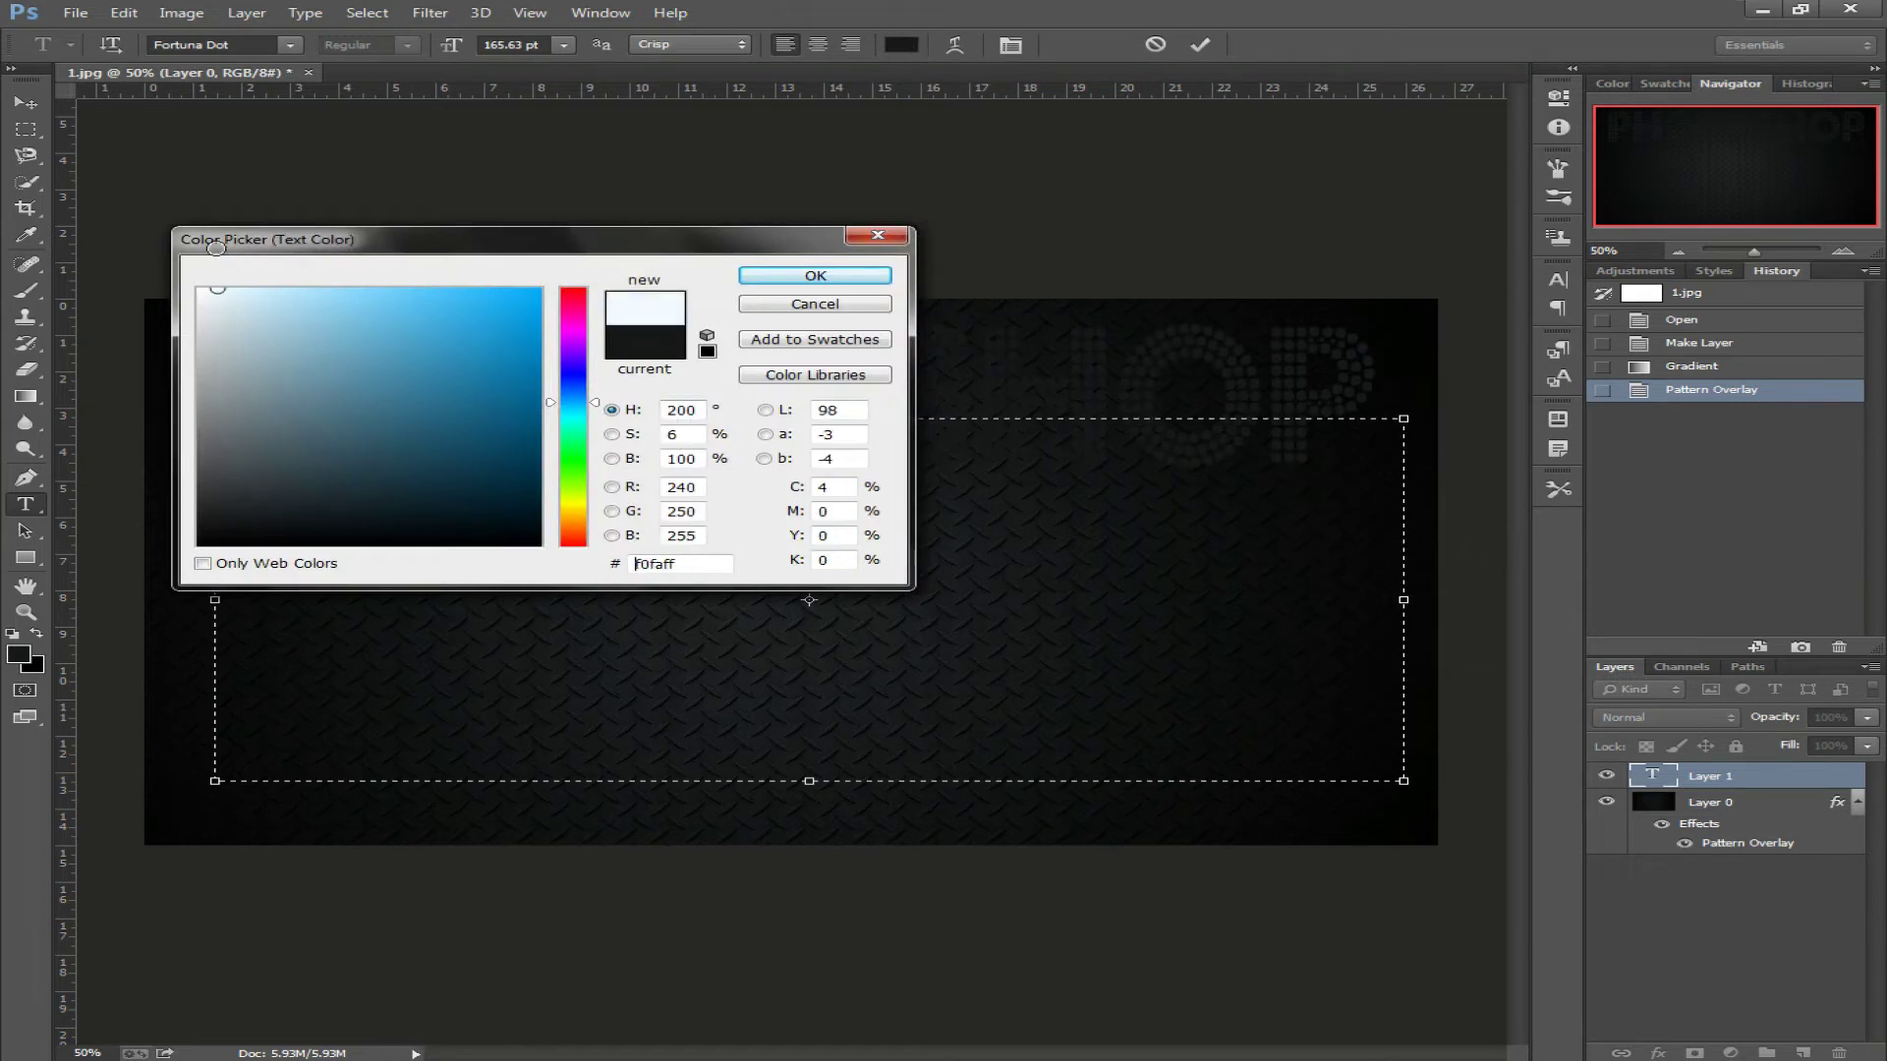
{"action": "left_click", "coordinate": [791, 275]}
{"action": "left_click_drag", "start_coordinate": [808, 254], "coordinate": [818, 356]}
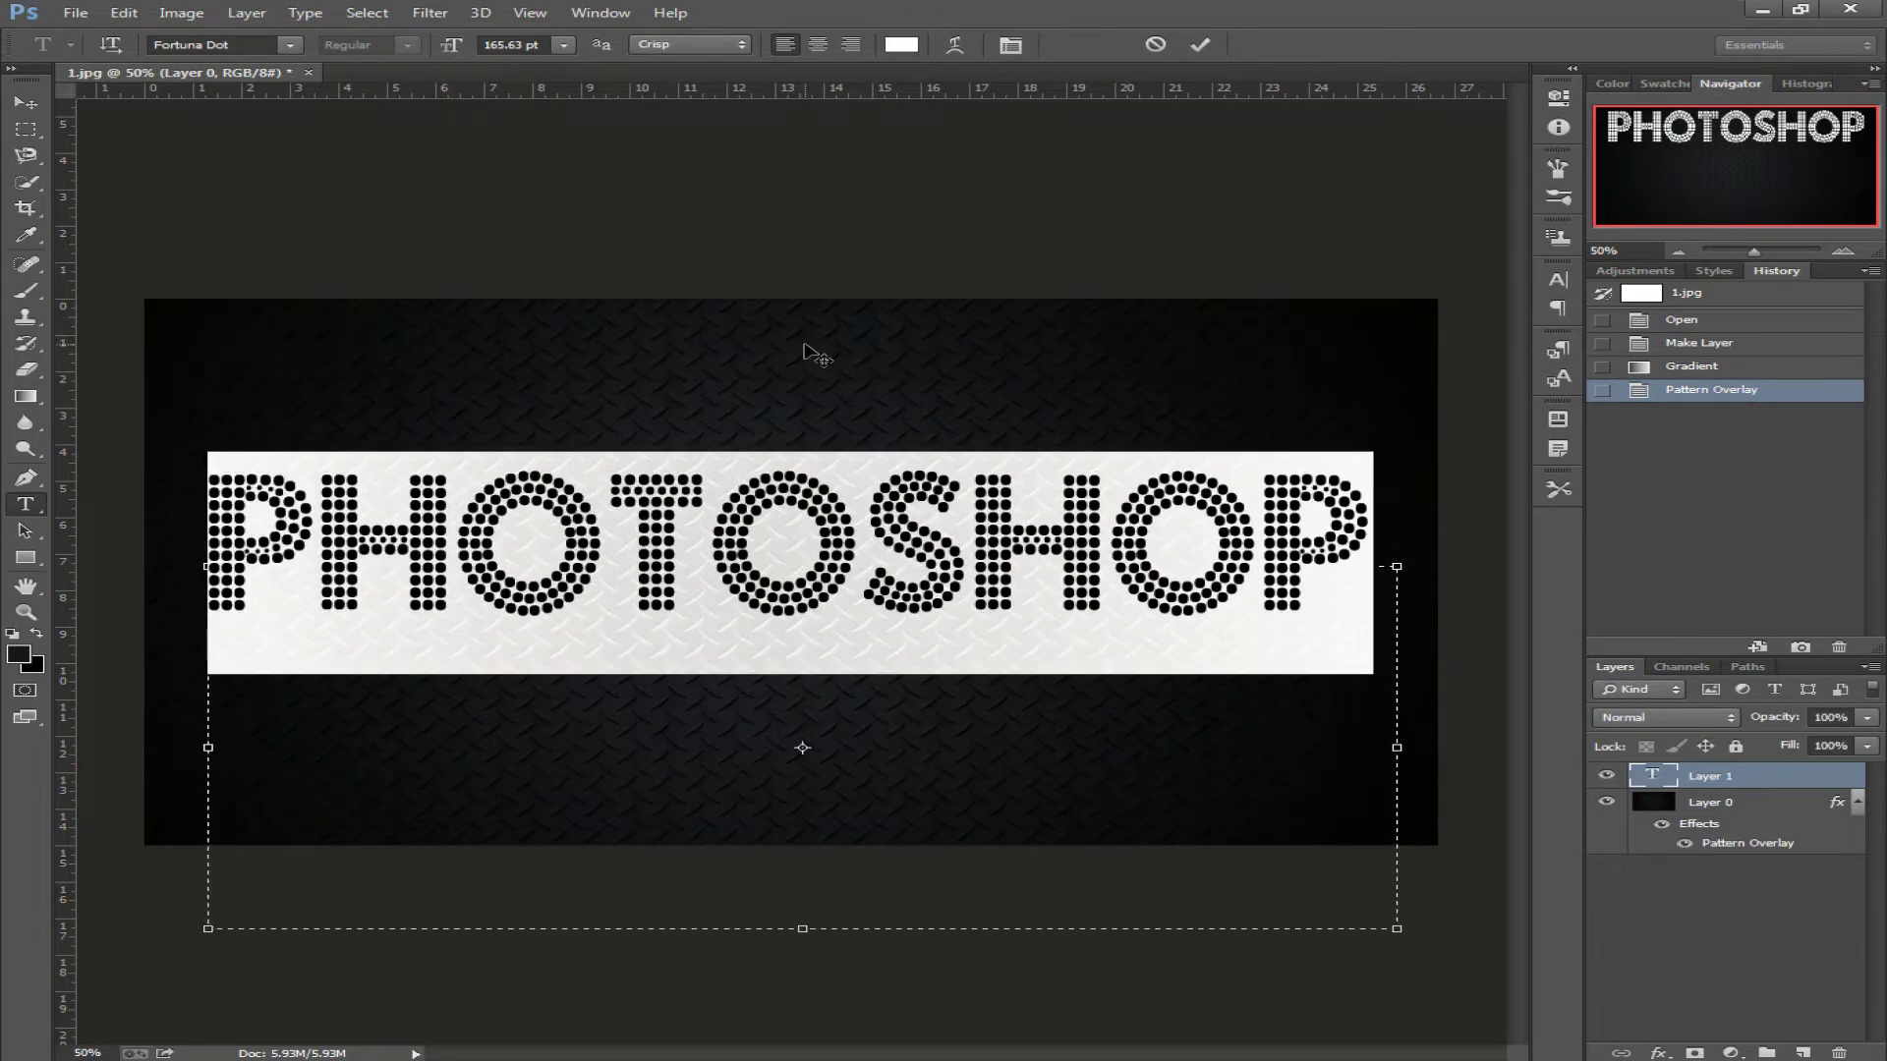
Duplicate the PHOTOSHOP text layer and set the copy's Fill to 0%.
{"action": "left_click_drag", "start_coordinate": [1806, 776], "coordinate": [1803, 1053]}
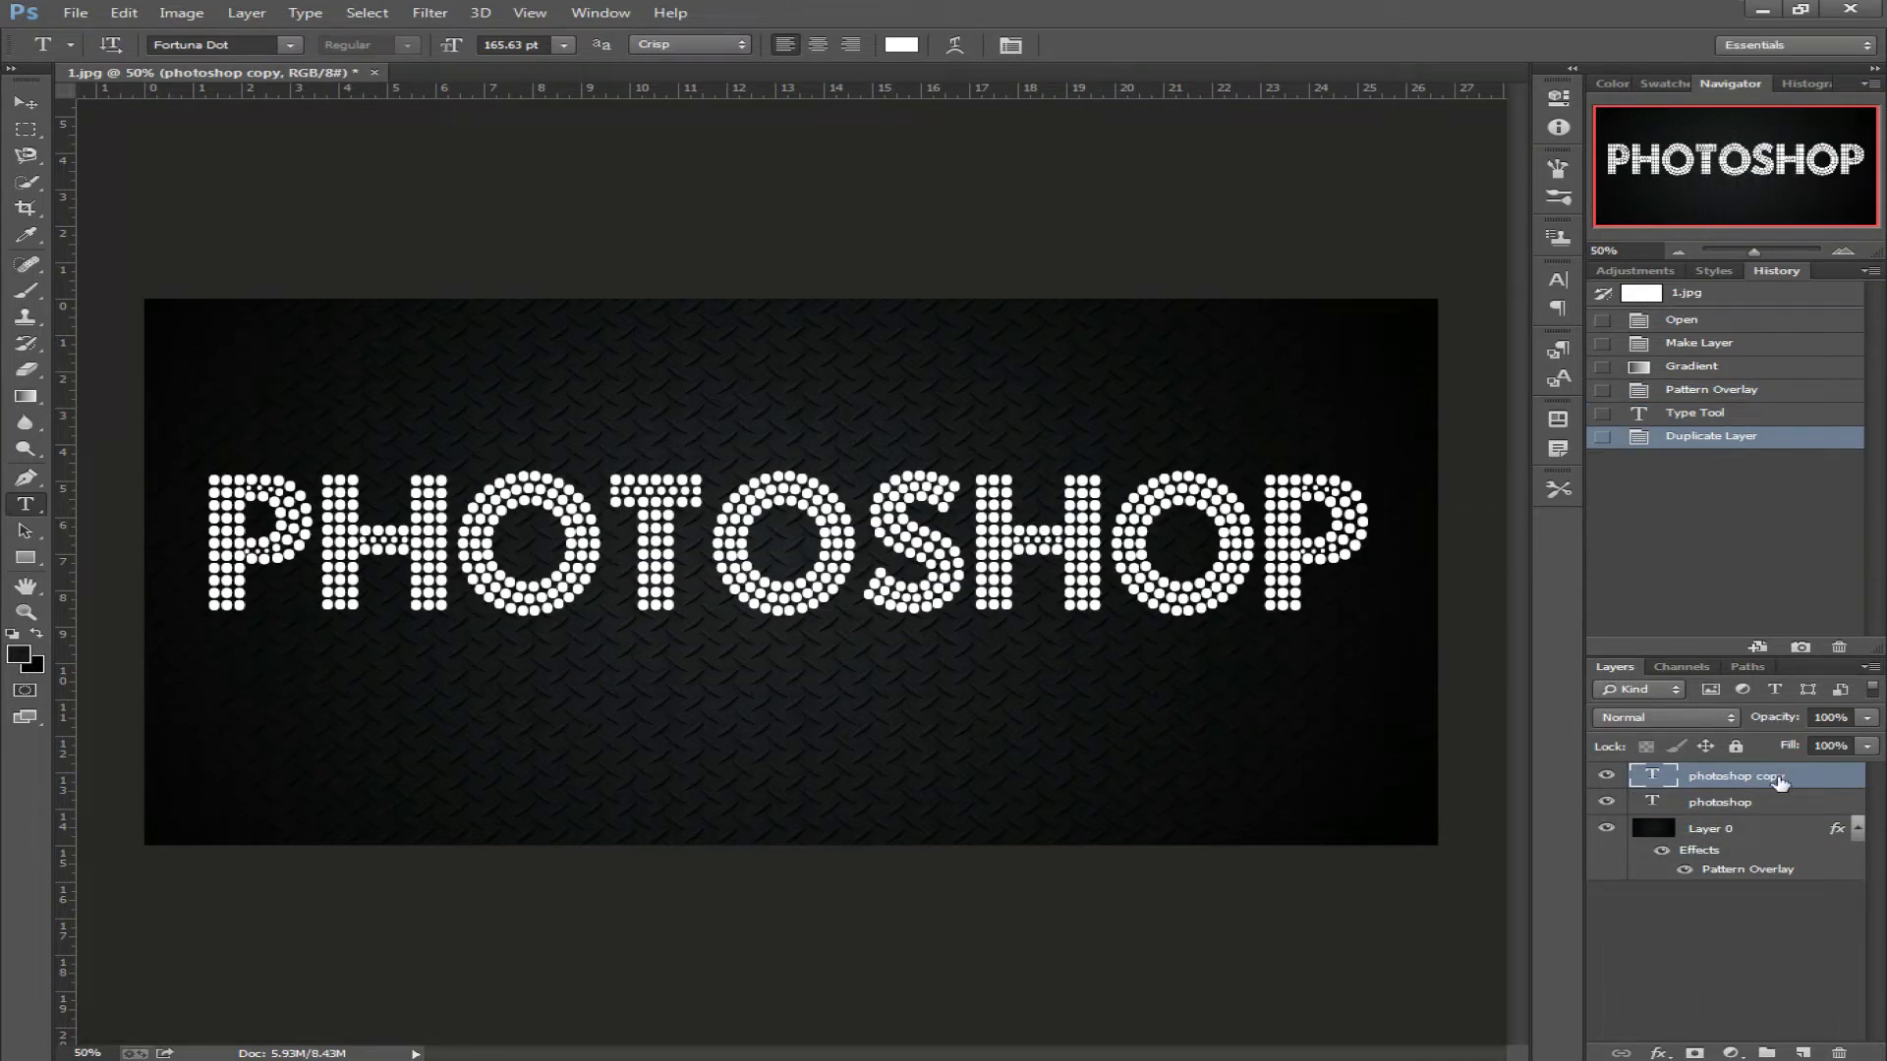
{"action": "left_click_drag", "start_coordinate": [1793, 753], "coordinate": [1643, 731]}
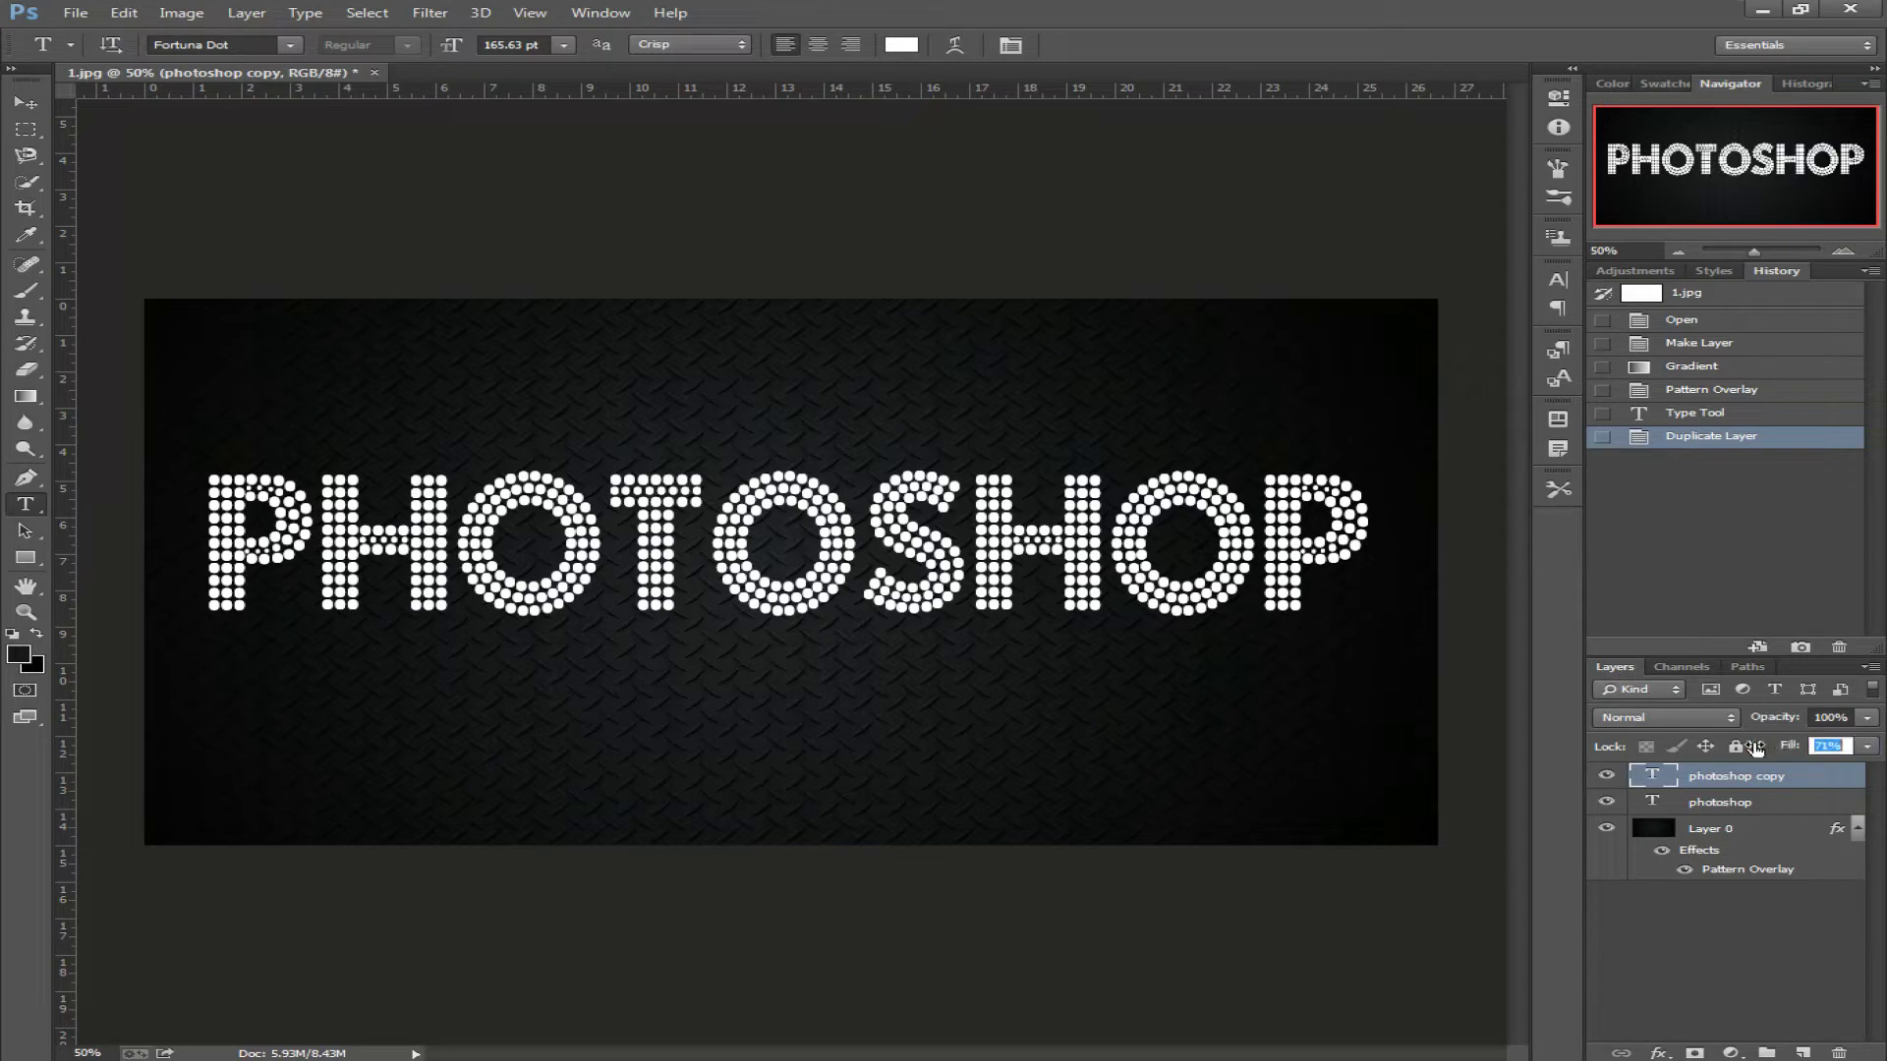
{"action": "left_click", "coordinate": [1764, 803]}
Add a Stroke Emboss Bevel & Emboss to the original text, size 10, angle 12.
{"action": "right_click", "coordinate": [1764, 804]}
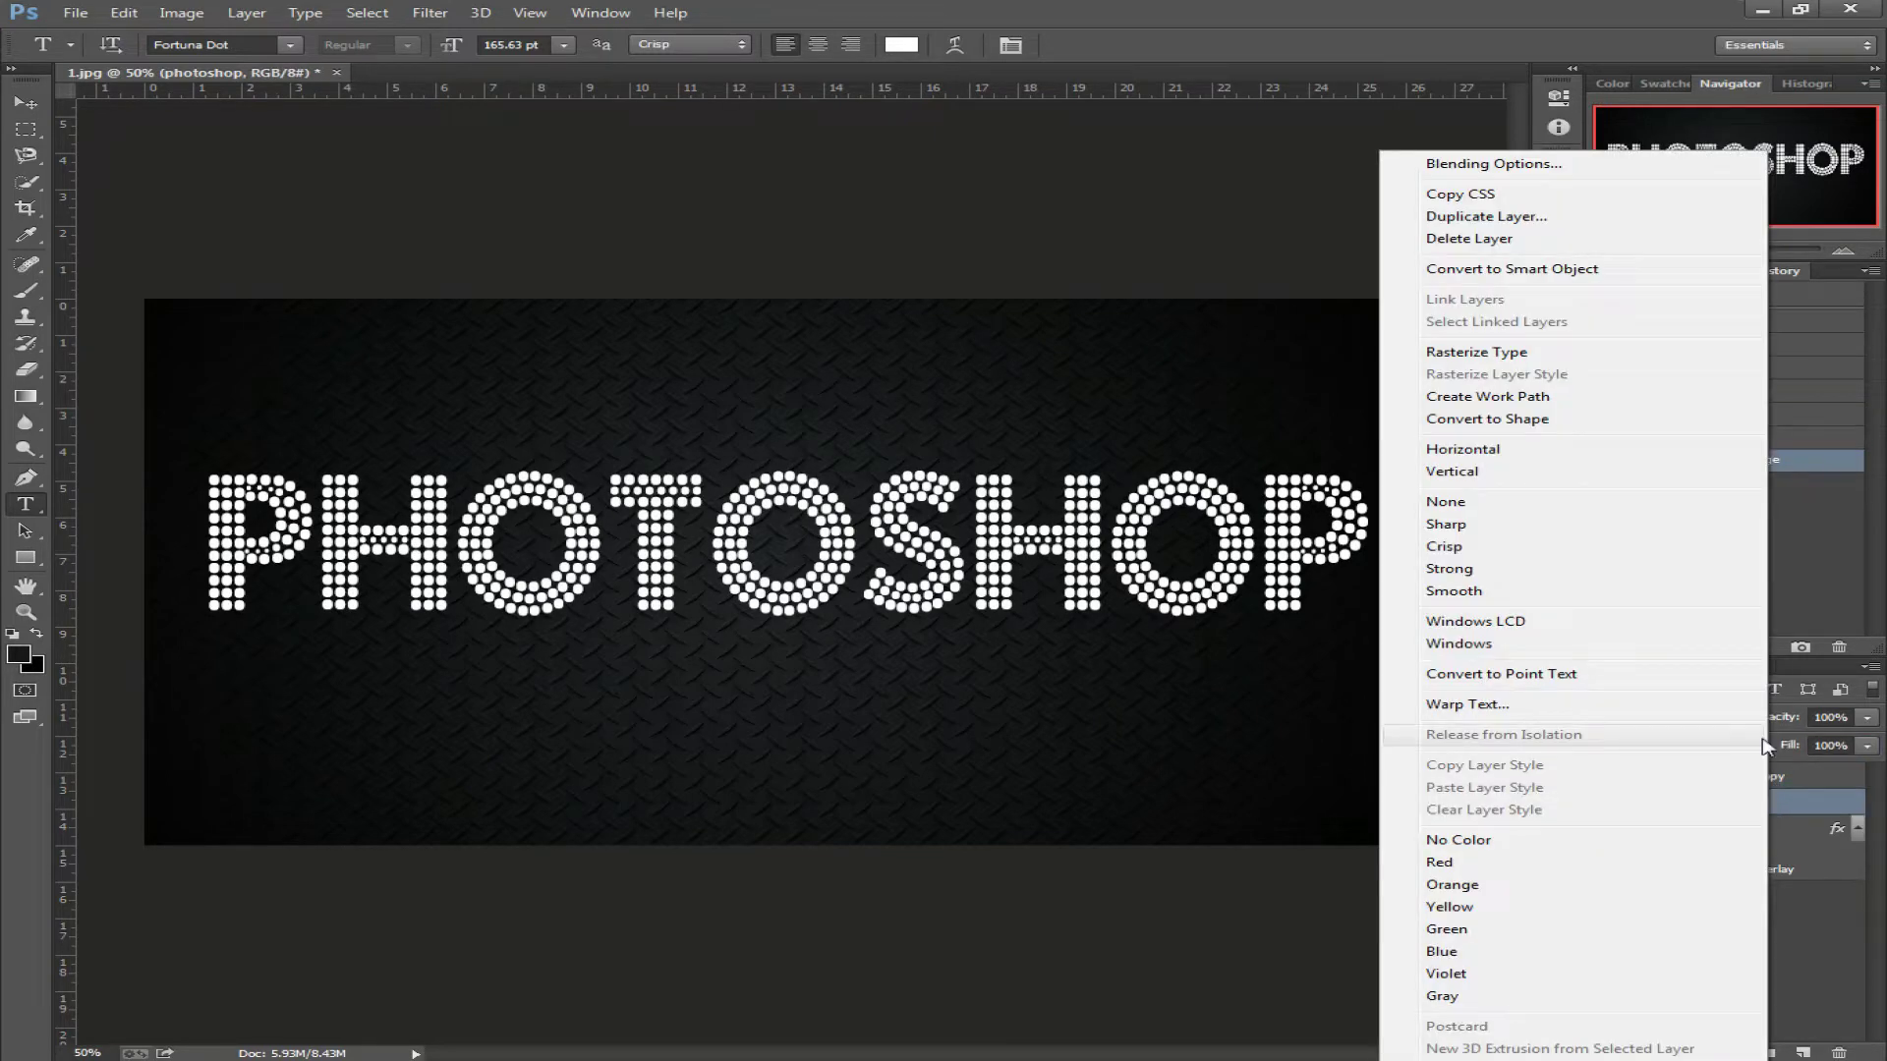
{"action": "left_click", "coordinate": [1547, 165]}
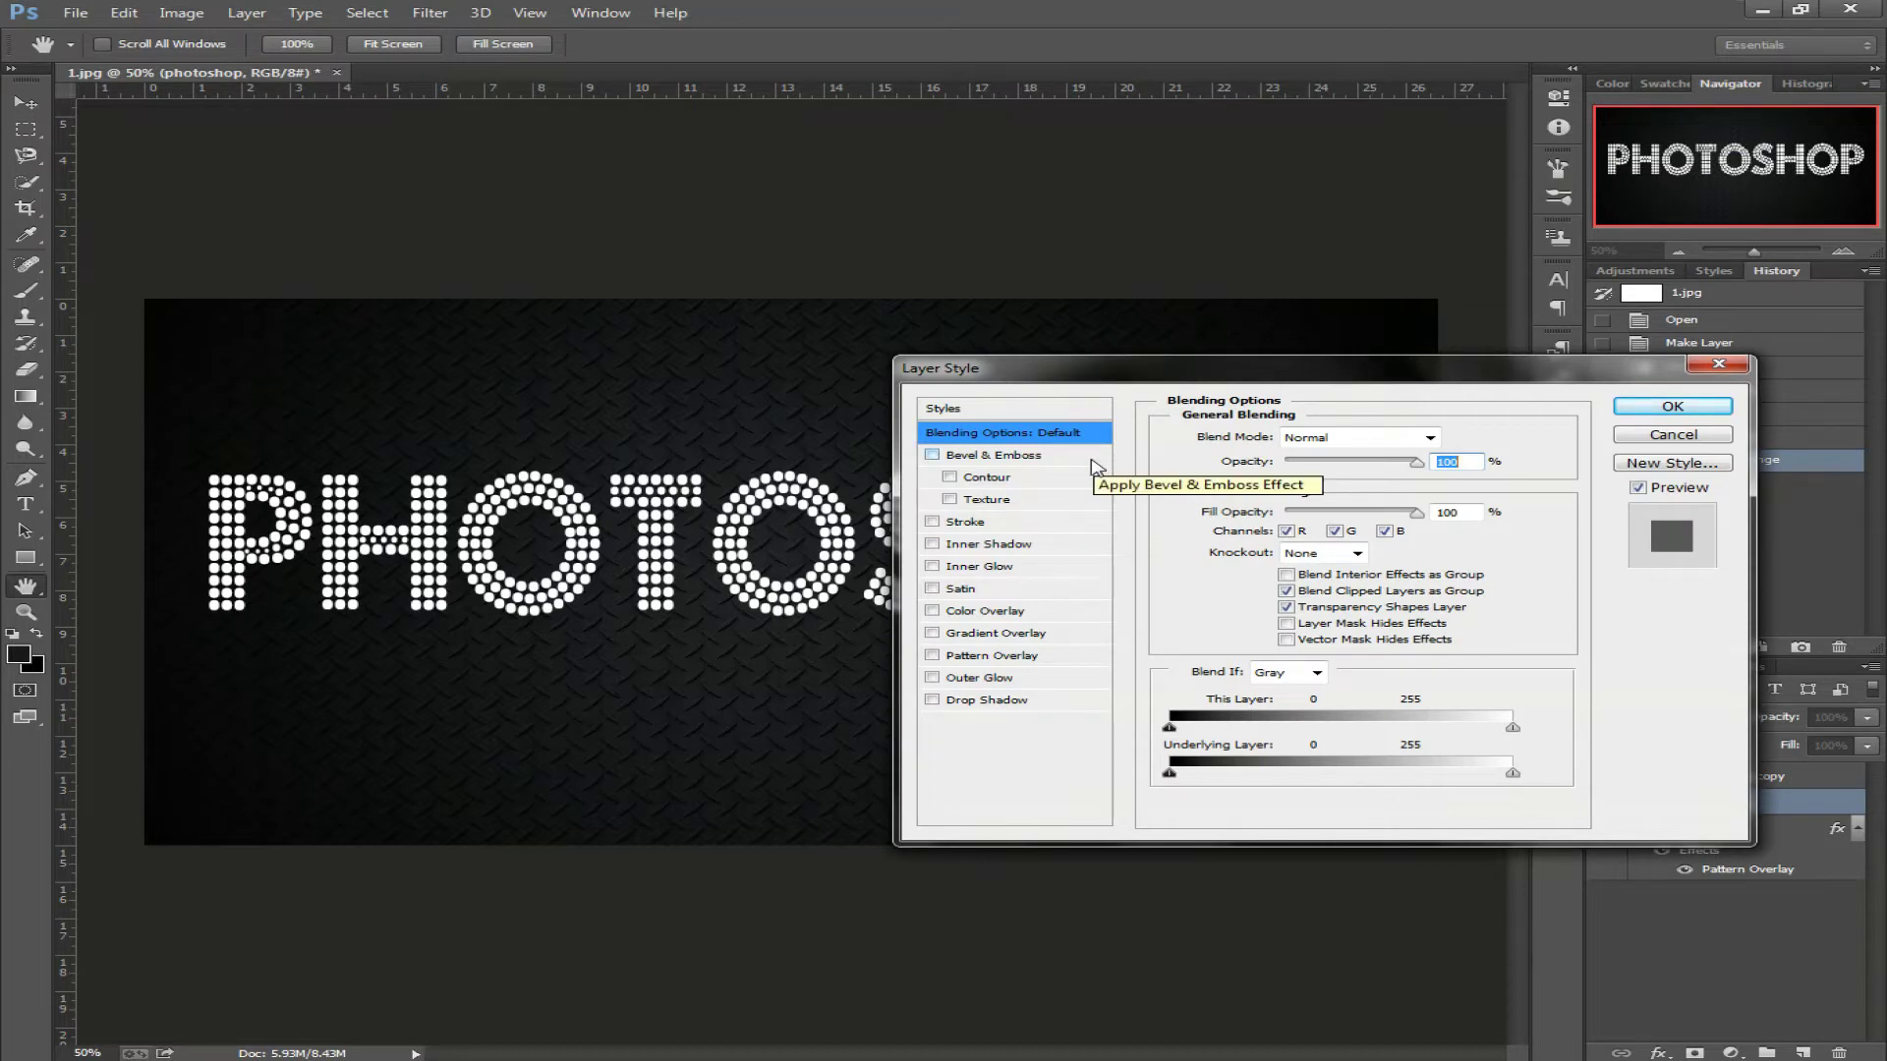
{"action": "left_click", "coordinate": [1079, 456]}
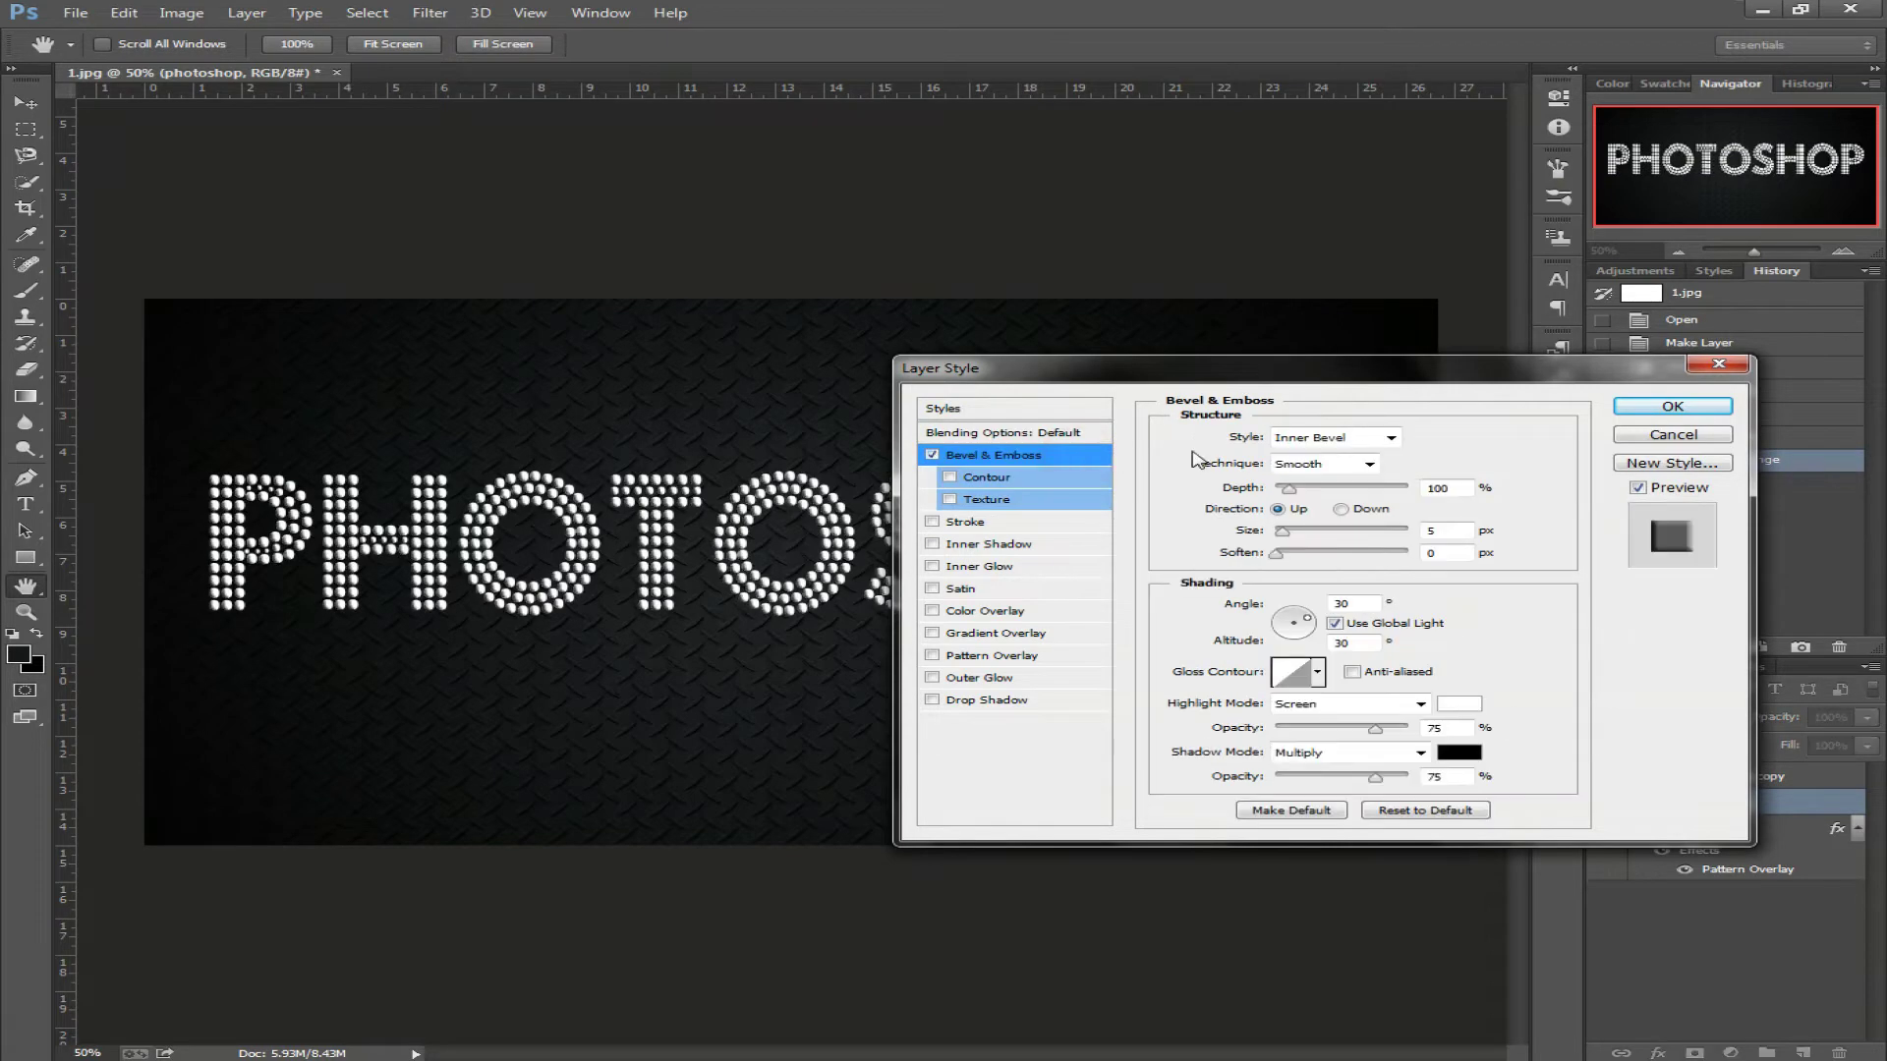
{"action": "left_click", "coordinate": [1393, 440]}
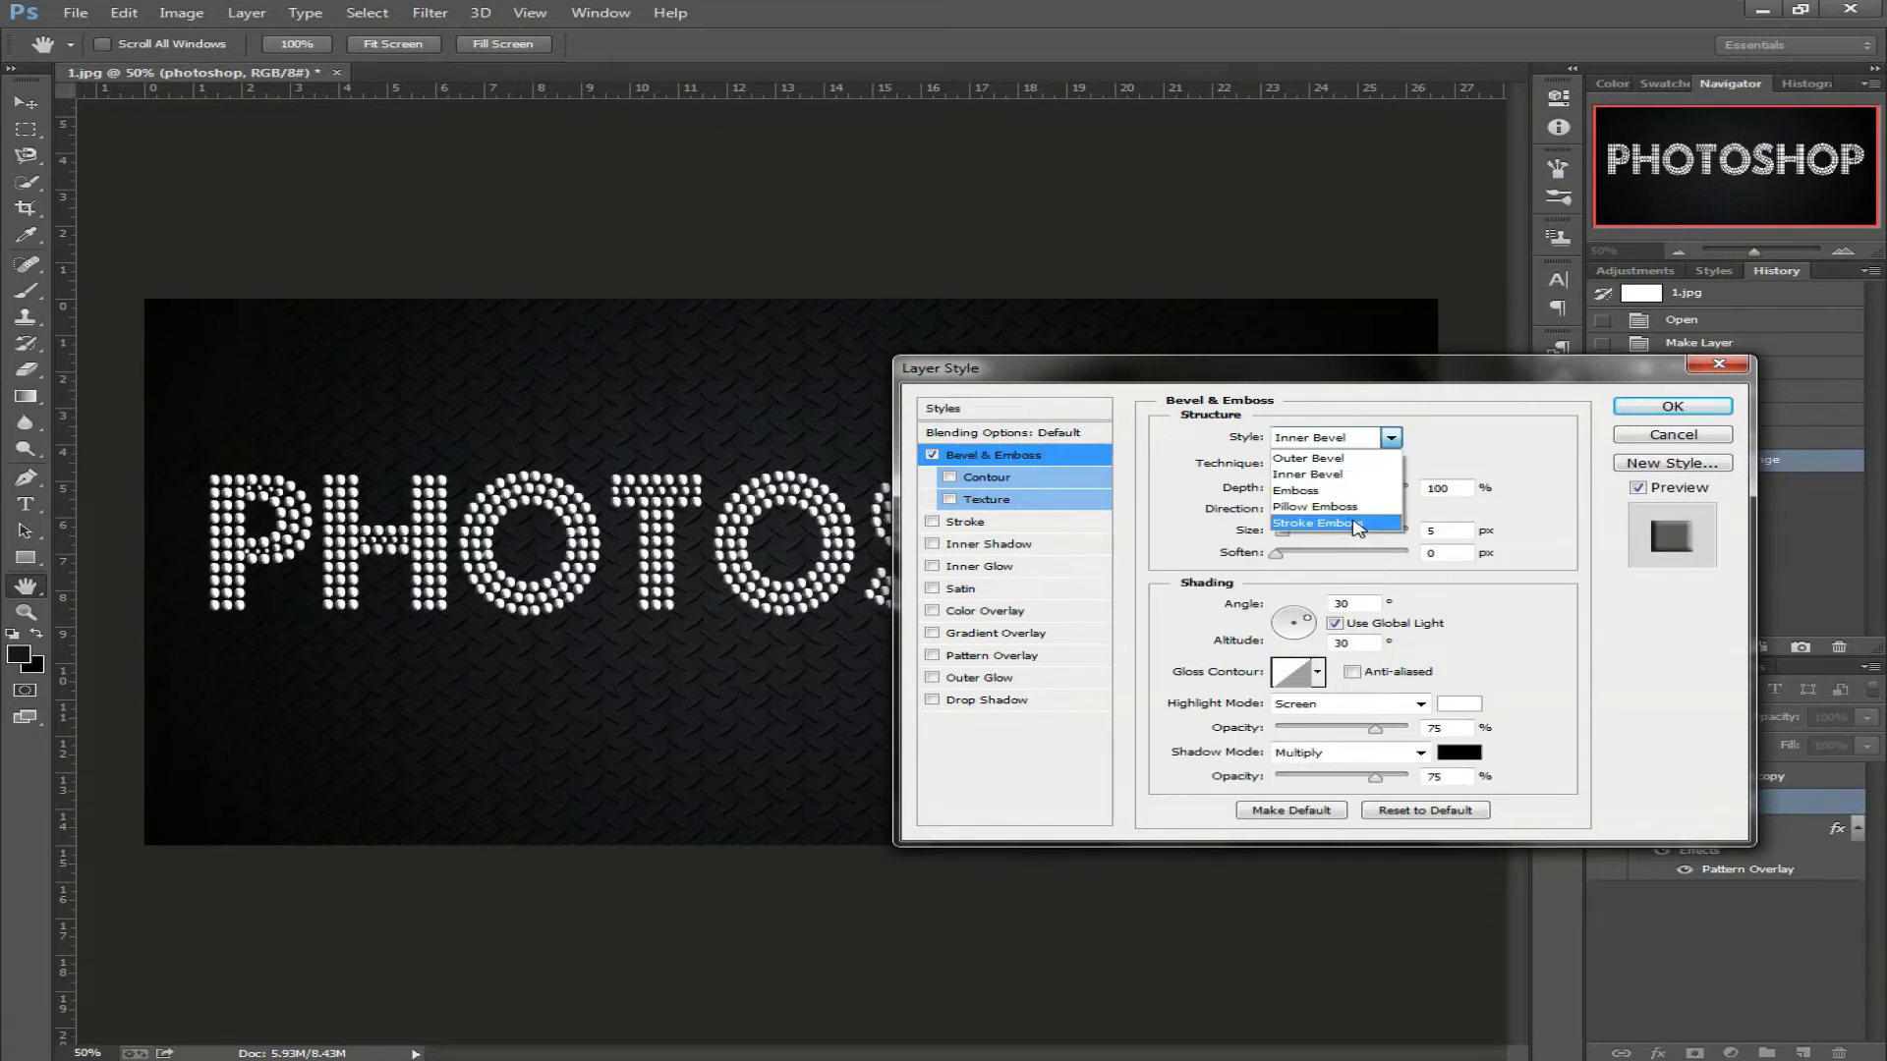
{"action": "left_click", "coordinate": [1358, 522]}
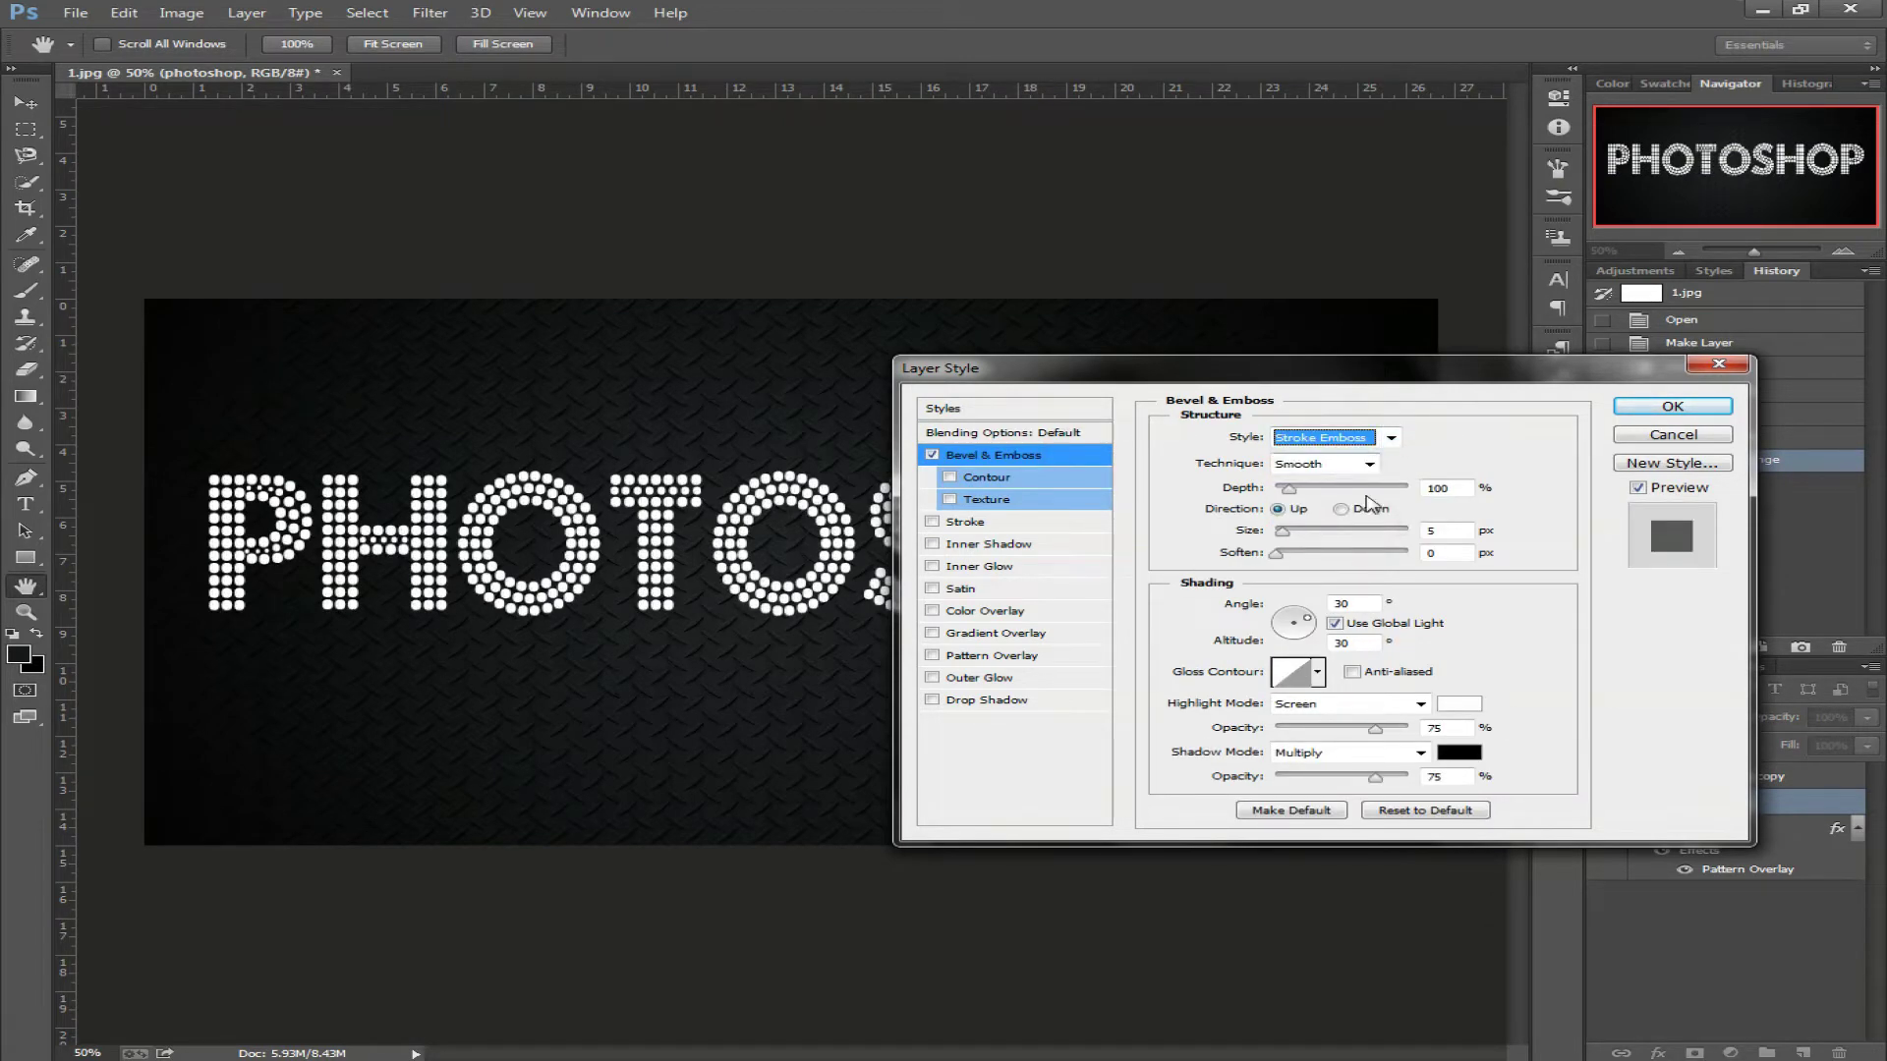
{"action": "double_click", "coordinate": [1436, 532]}
{"action": "type", "text": "10"}
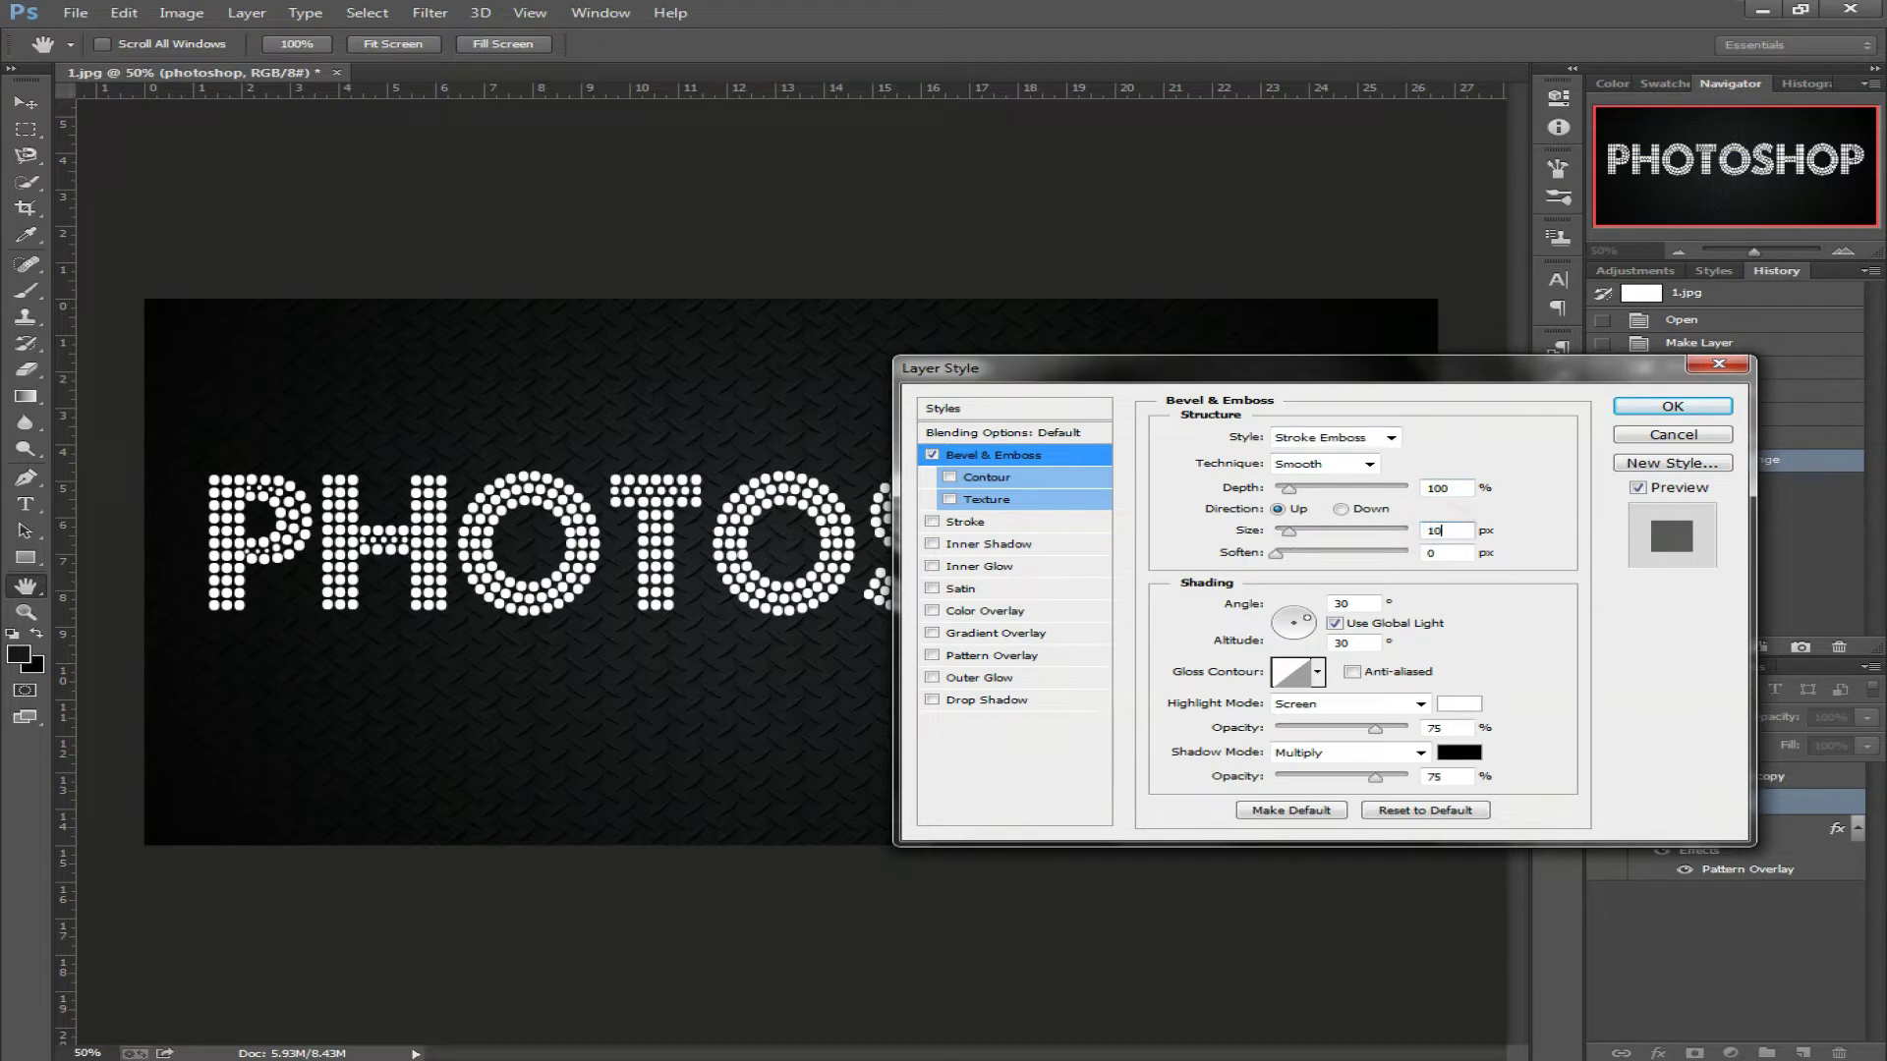
{"action": "double_click", "coordinate": [1352, 604]}
{"action": "type", "text": "12"}
Use an anti-aliased double-peak gloss contour, #a6a6a6 shadow colour, and anti-aliased Contour.
{"action": "left_click", "coordinate": [1317, 673]}
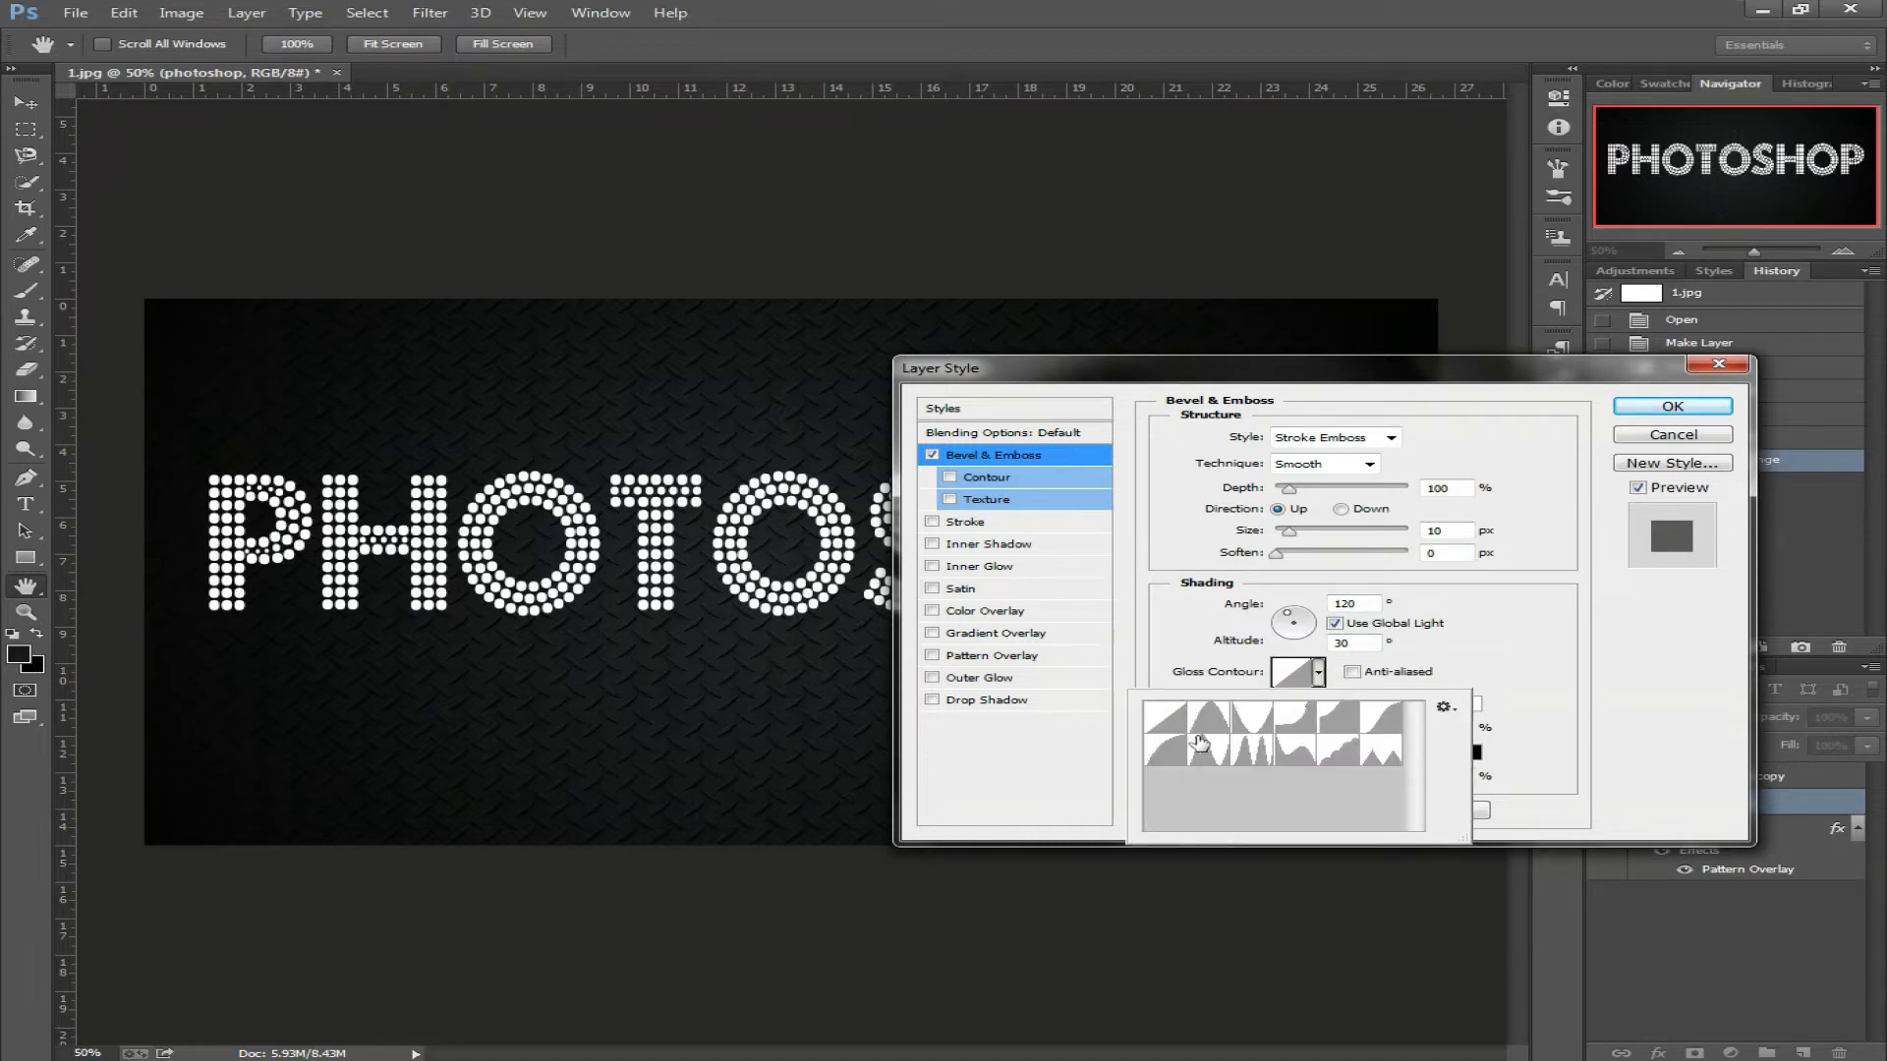
{"action": "double_click", "coordinate": [1200, 743]}
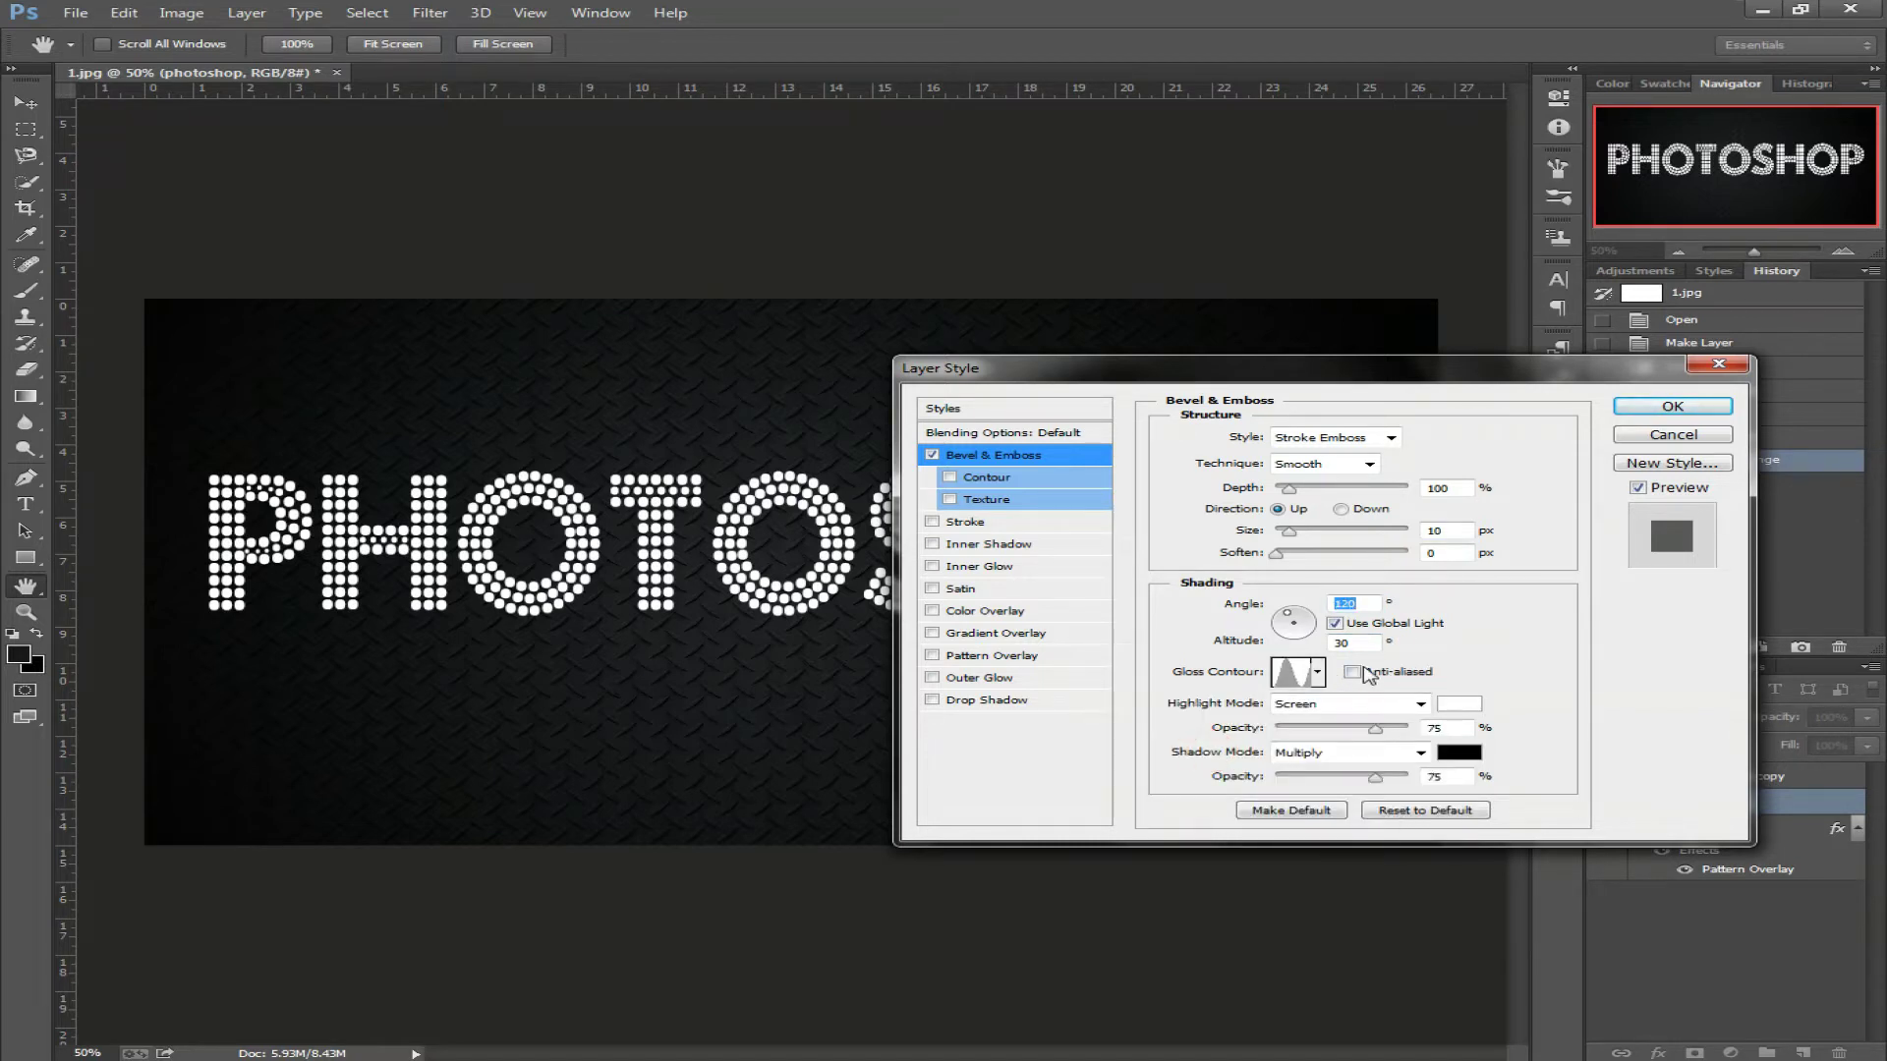
{"action": "left_click", "coordinate": [1353, 673]}
{"action": "left_click", "coordinate": [1458, 752]}
{"action": "type", "text": "a"}
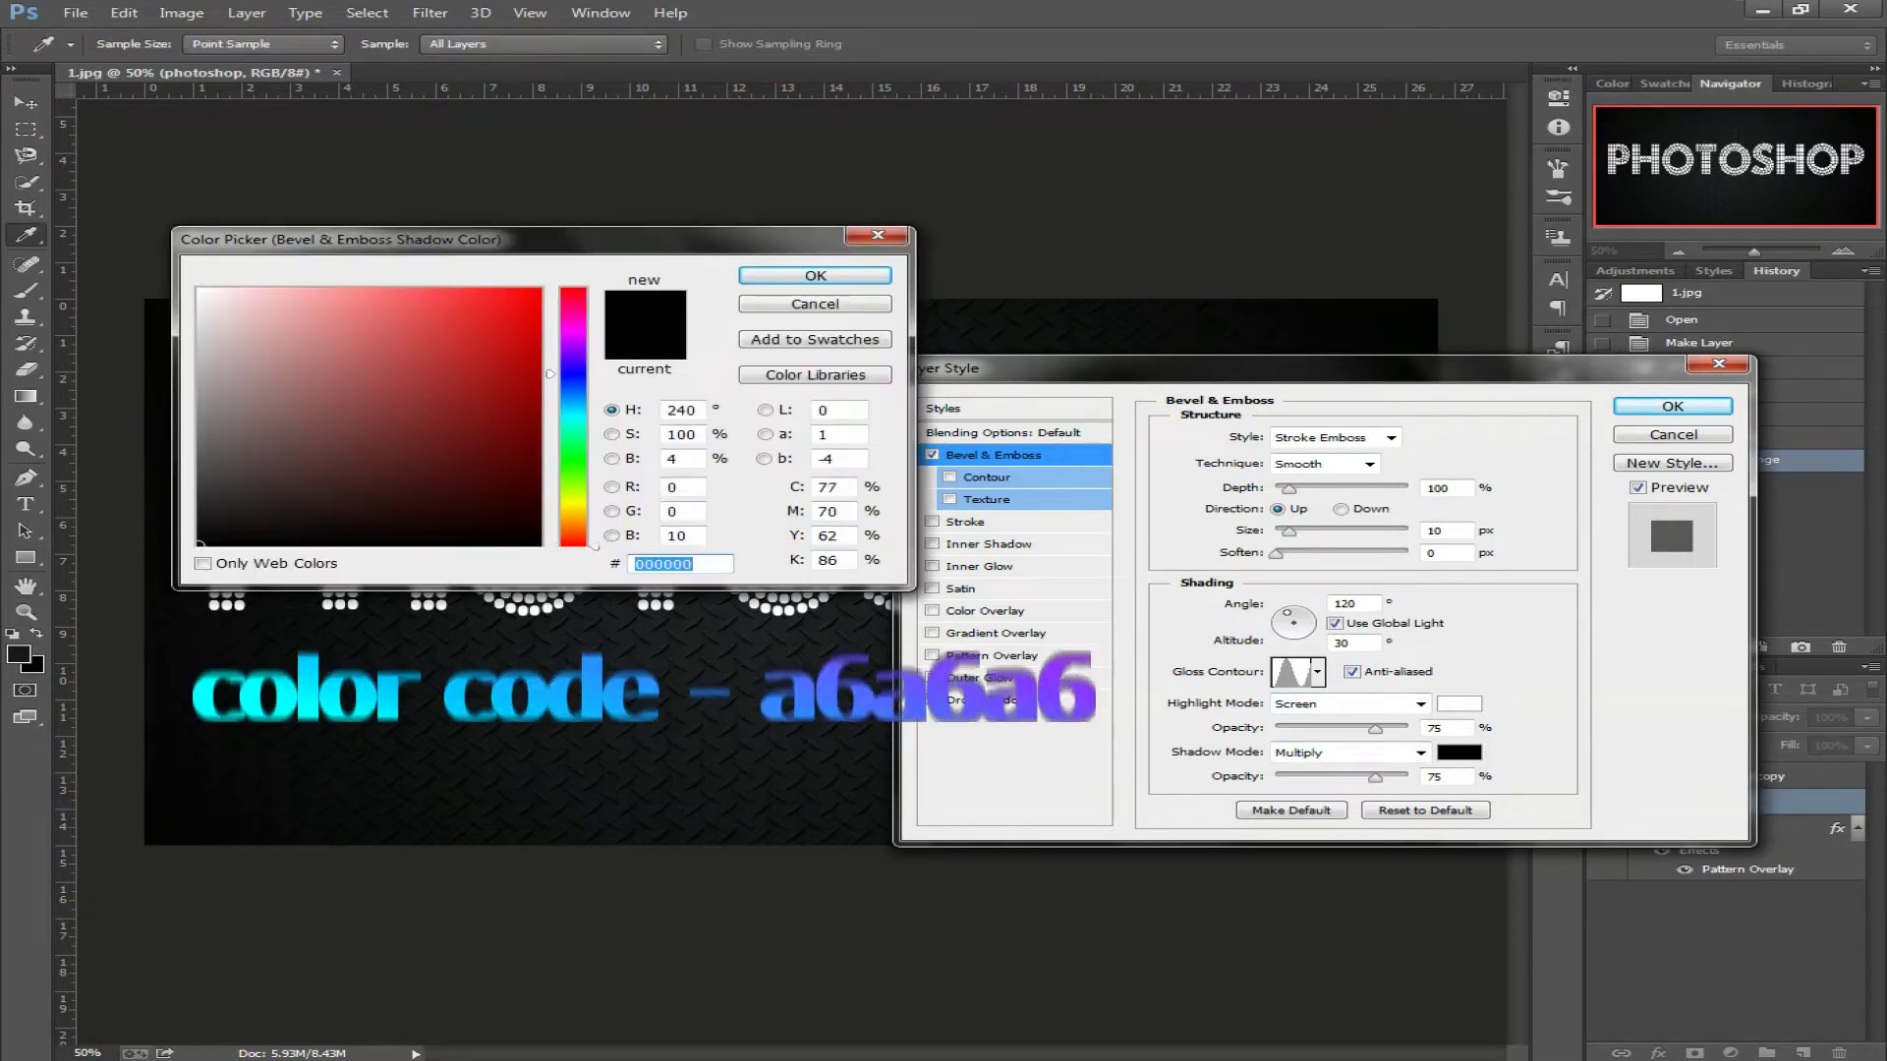
{"action": "type", "text": "6a6a6"}
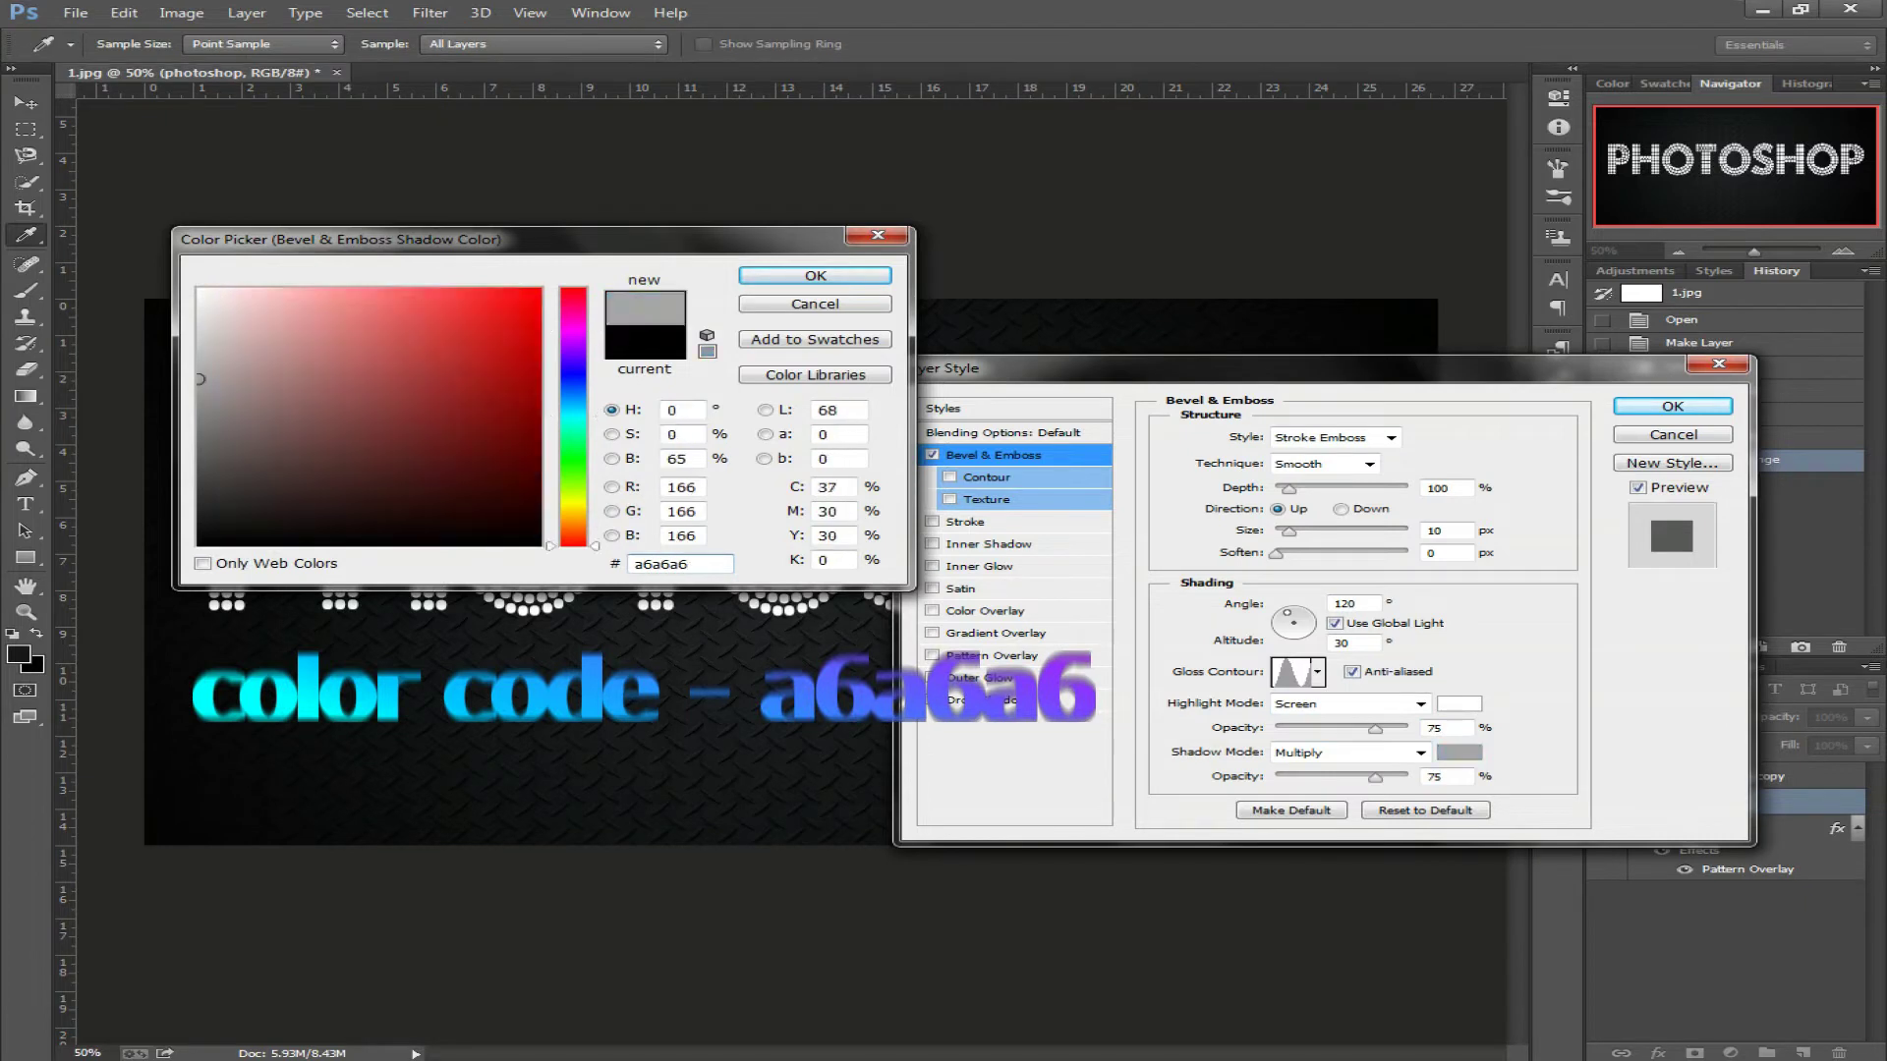
{"action": "left_click", "coordinate": [815, 275]}
{"action": "left_click", "coordinate": [988, 478]}
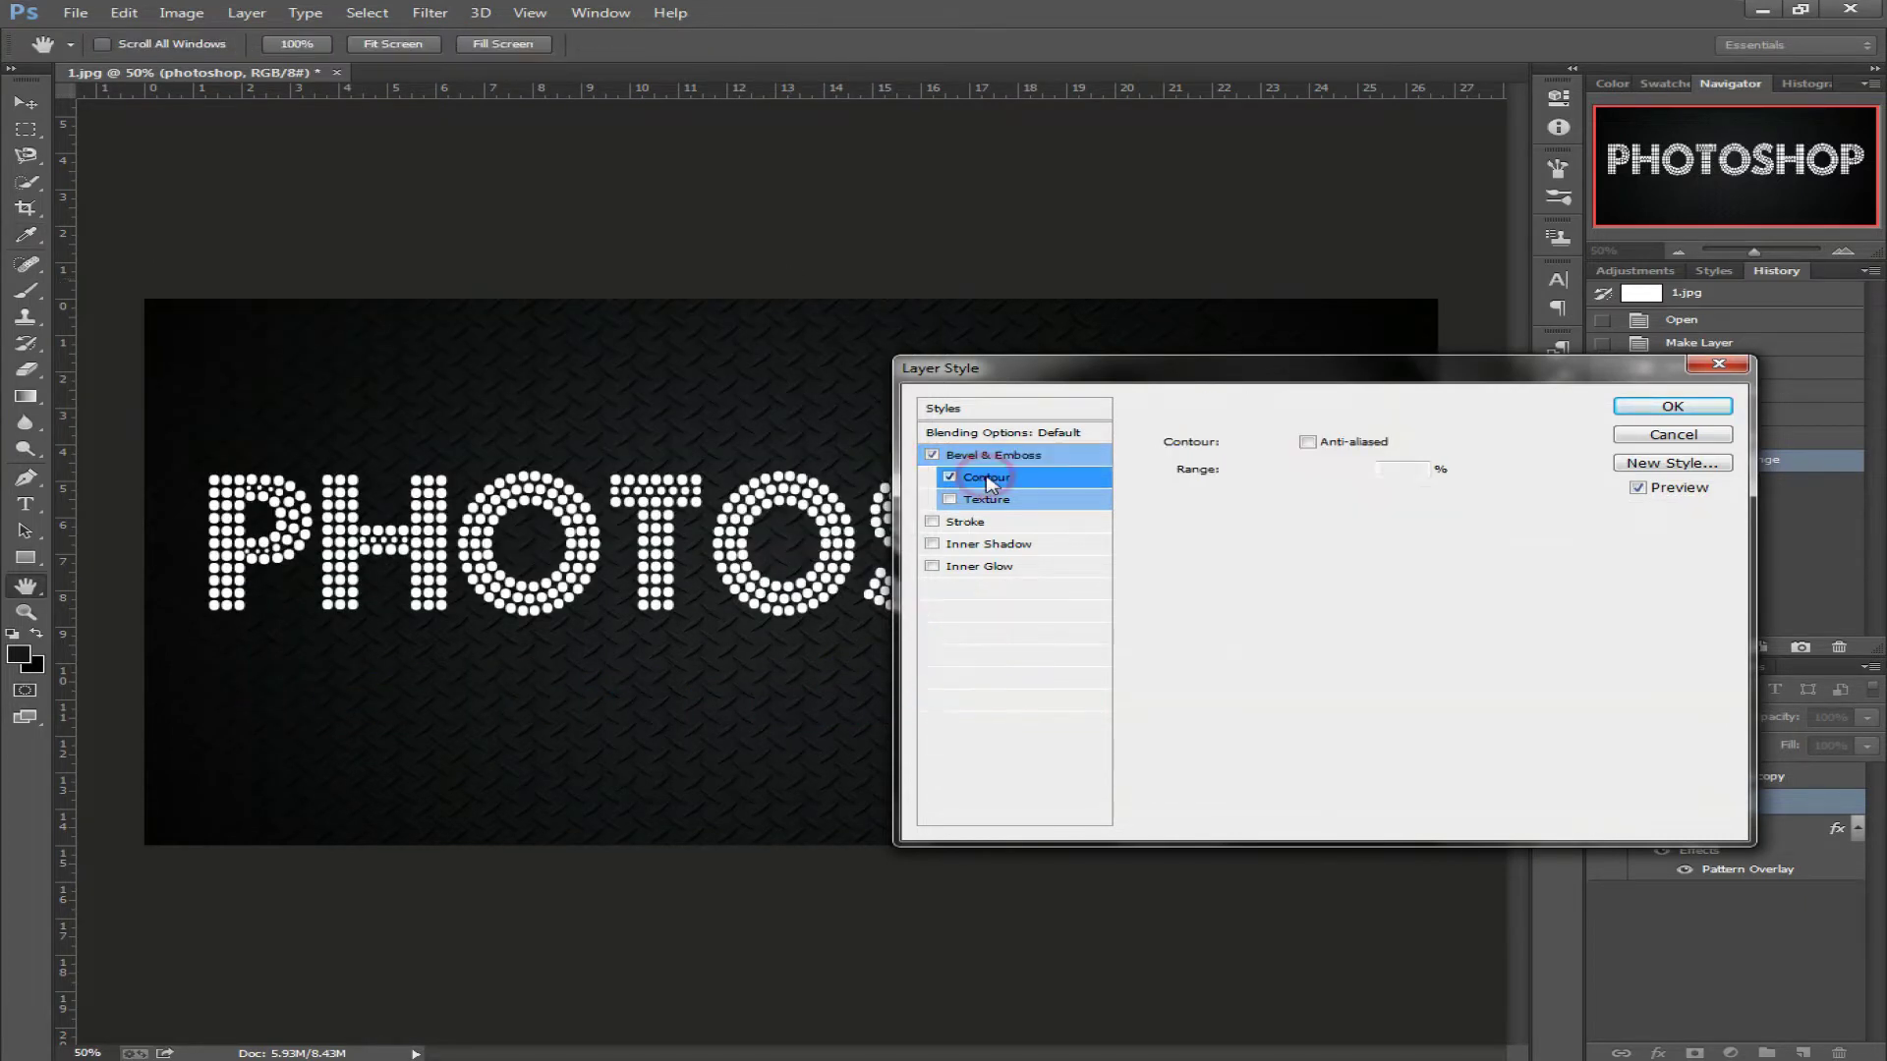
{"action": "left_click", "coordinate": [1309, 444]}
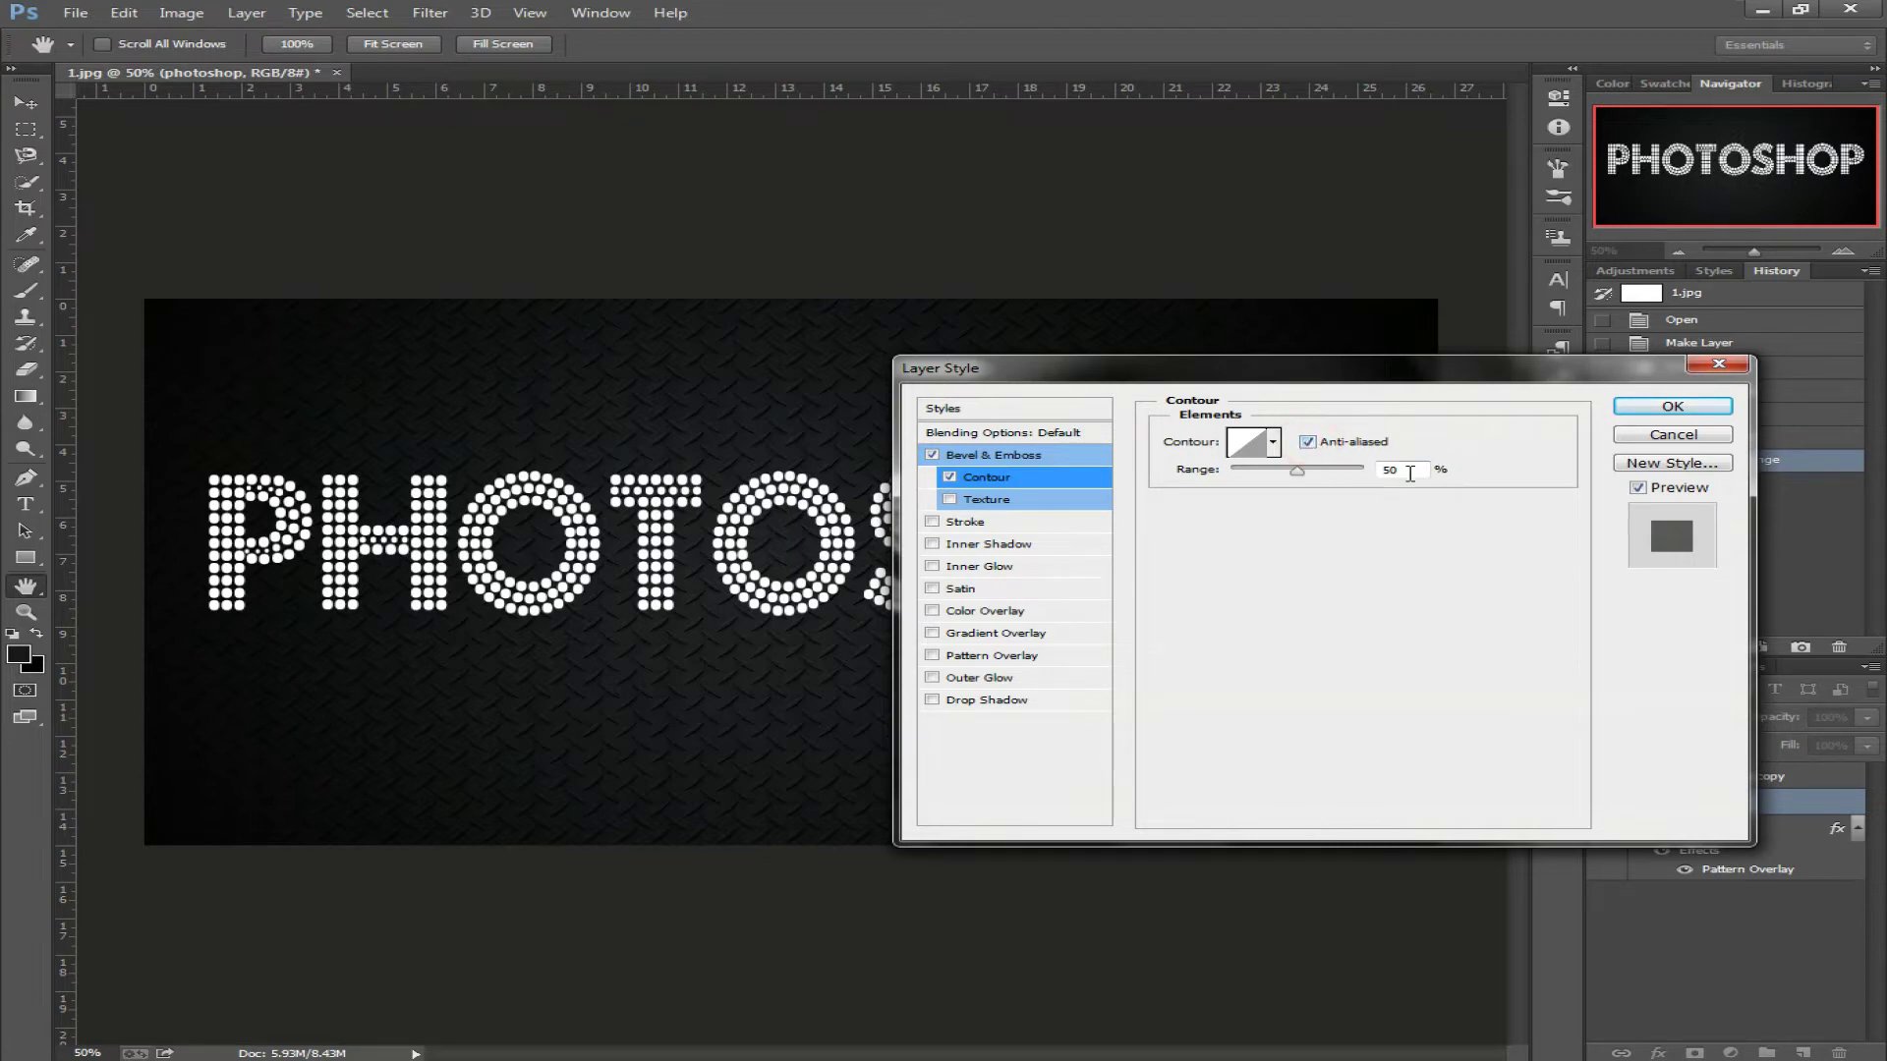
Adjust the contour range, add a honeycomb bevel Texture, and enable Pattern Overlay.
{"action": "left_click_drag", "start_coordinate": [1409, 473], "coordinate": [1374, 468]}
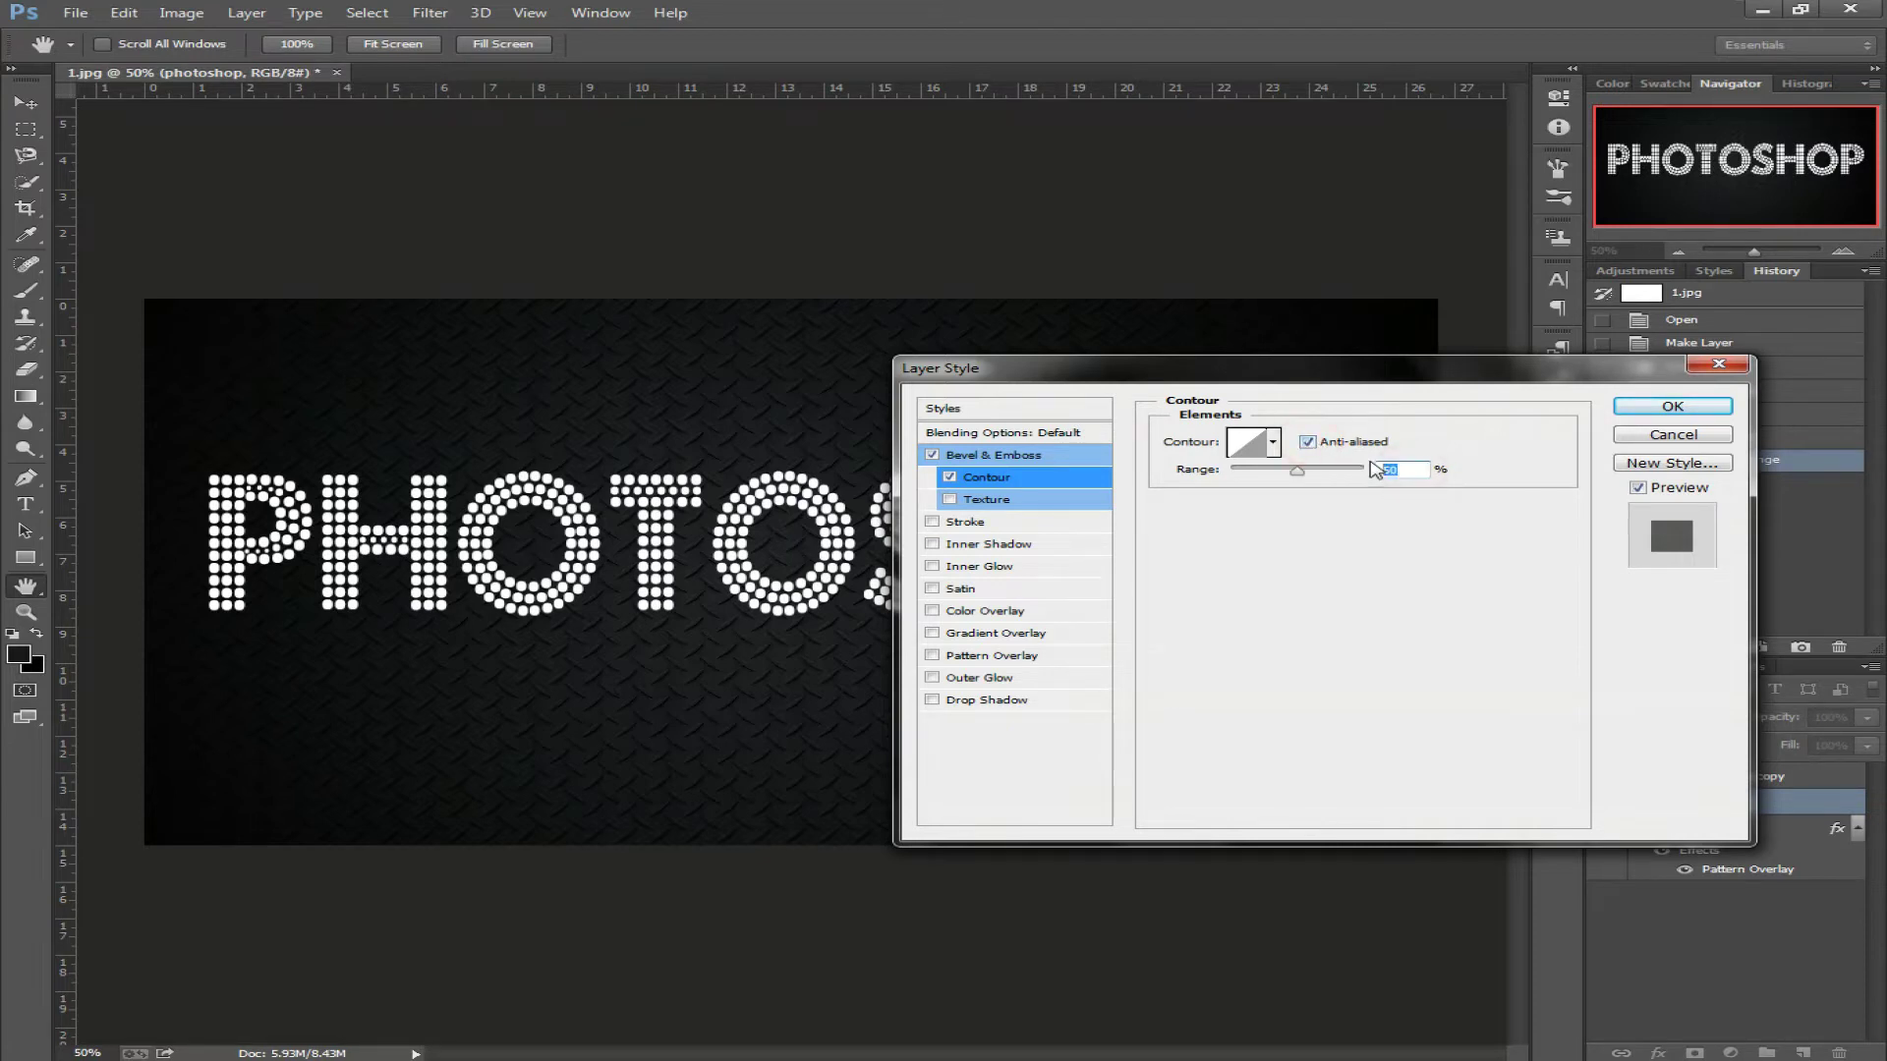
{"action": "left_click", "coordinate": [1048, 501]}
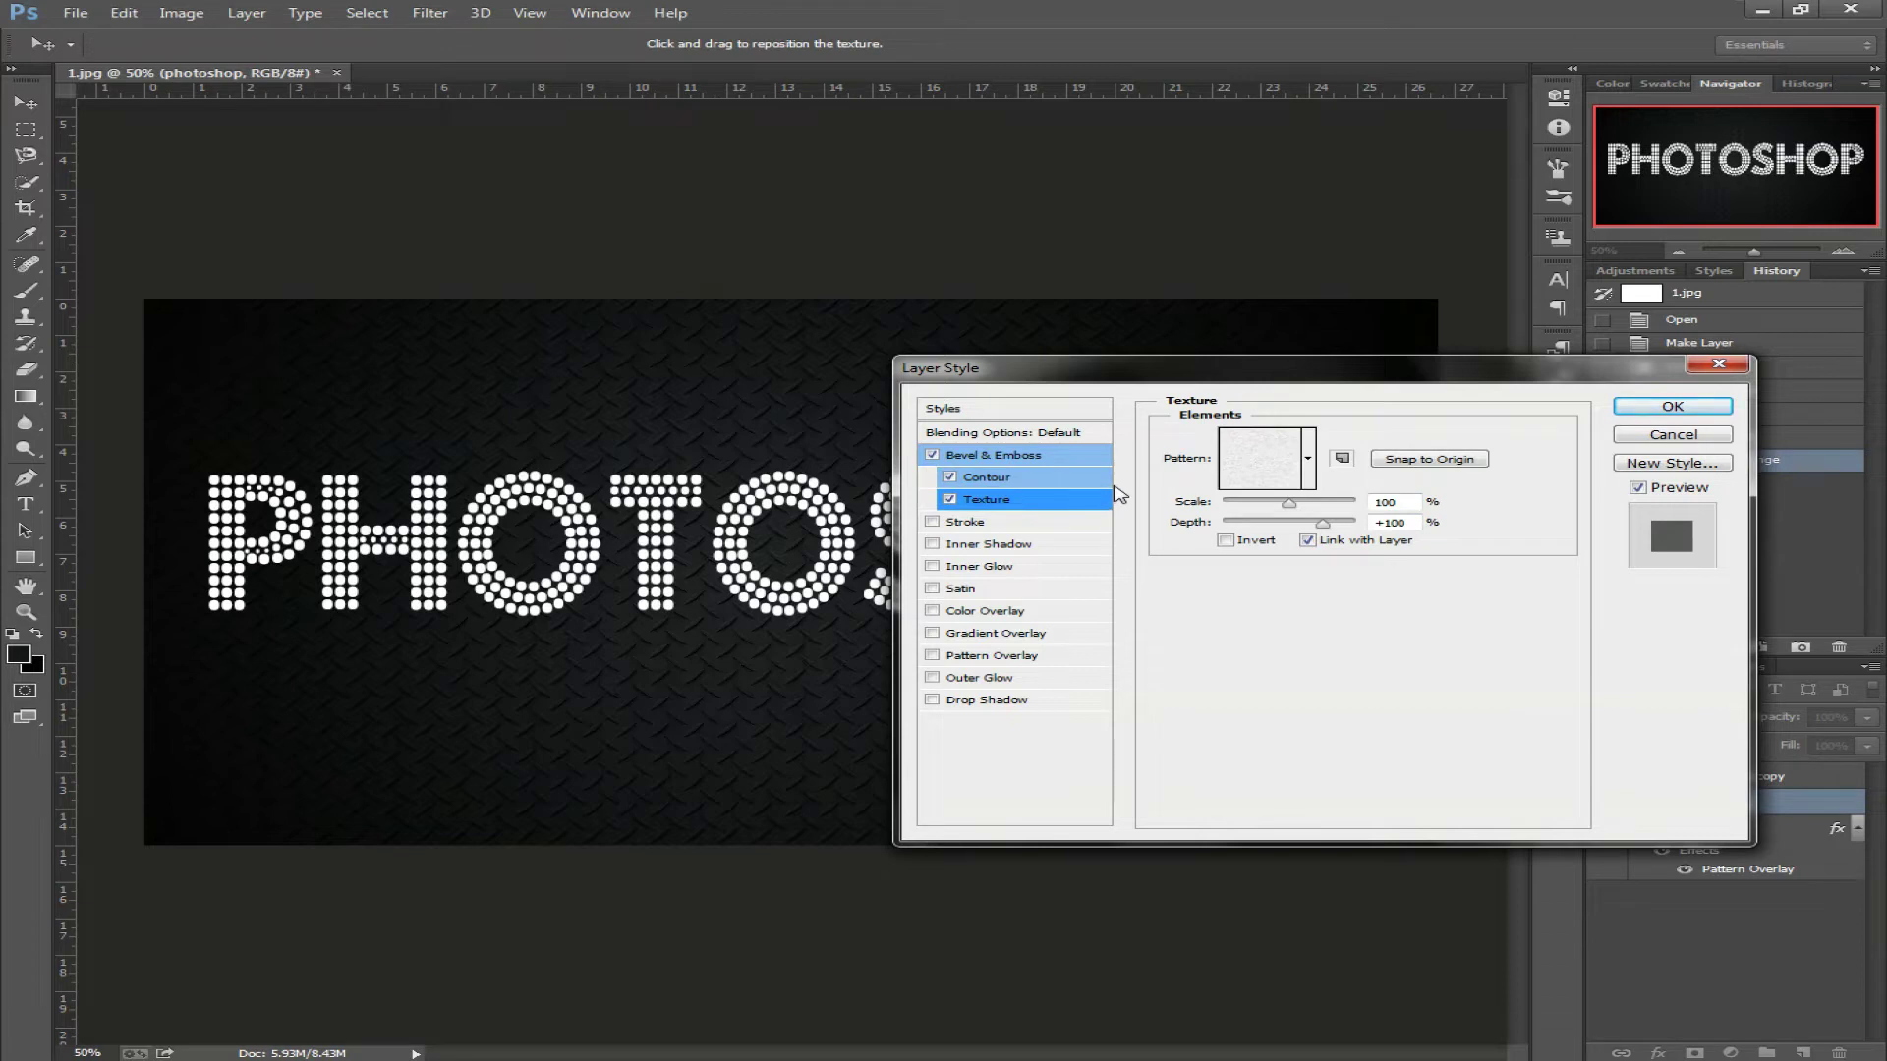
{"action": "left_click", "coordinate": [1307, 459]}
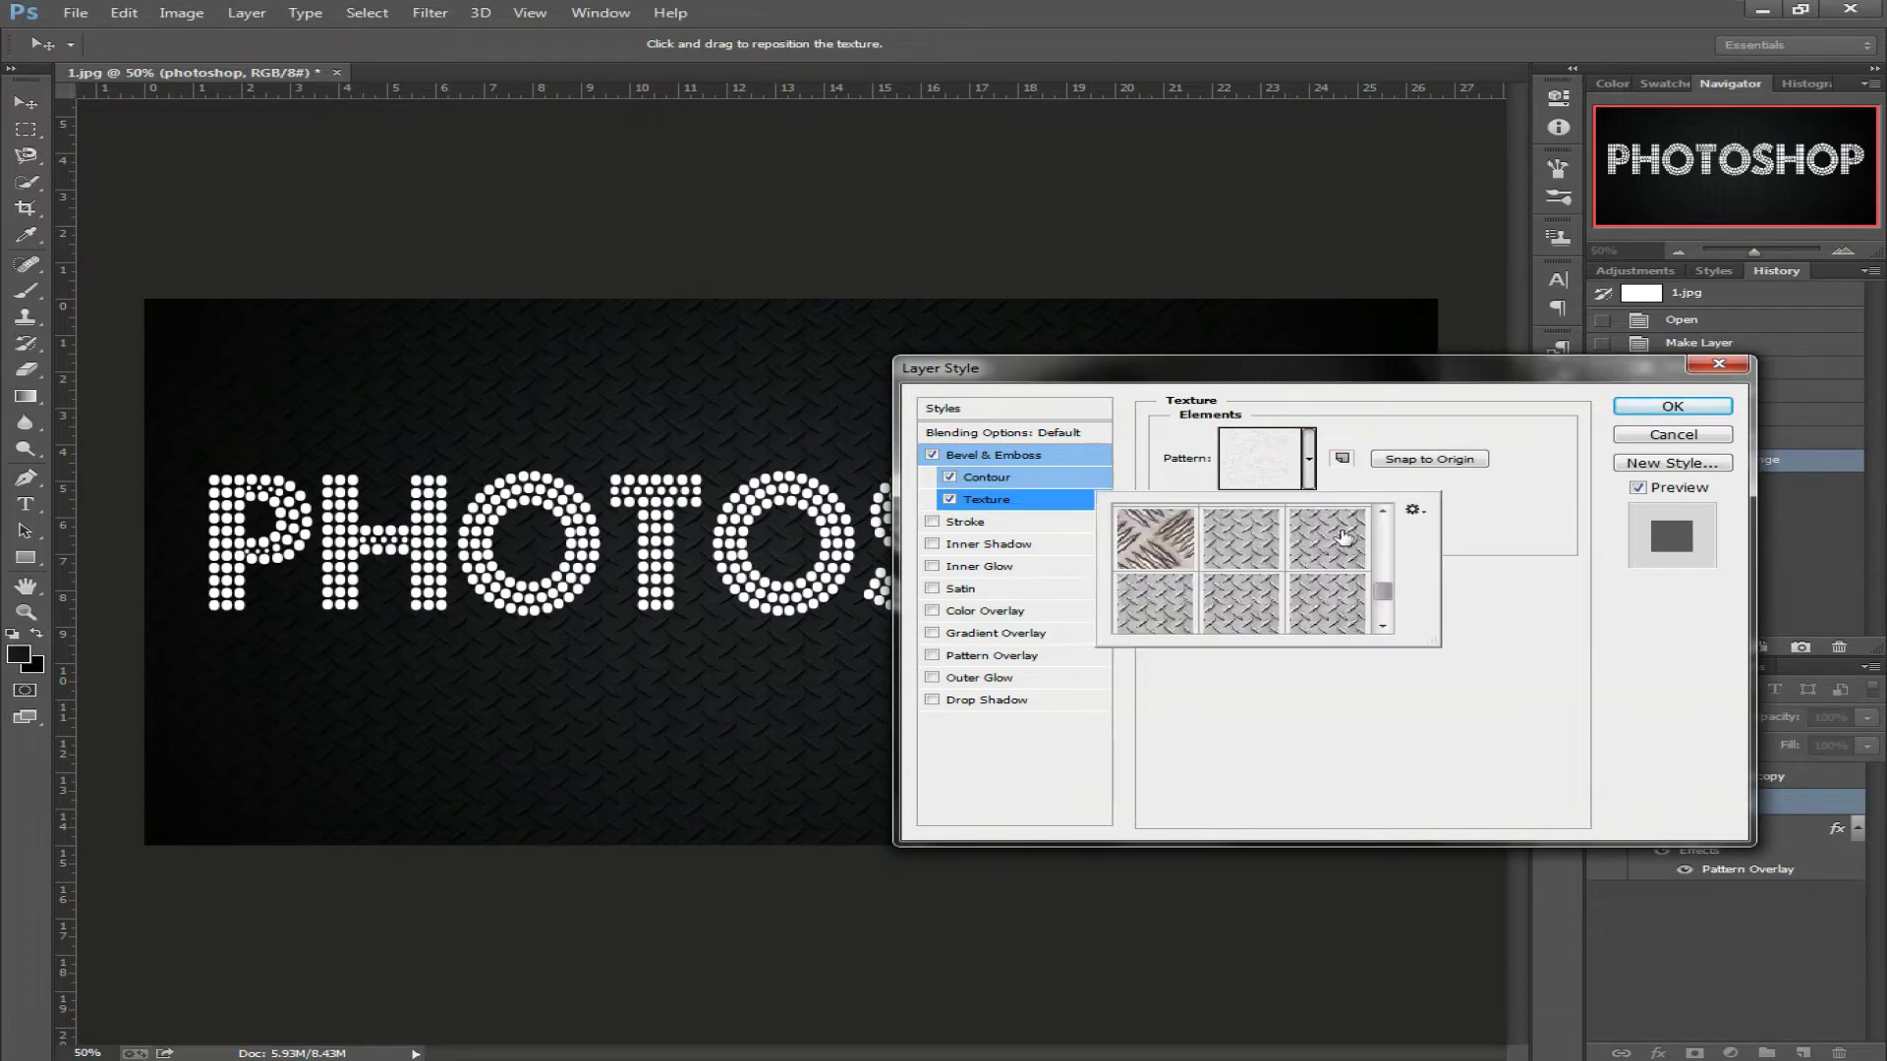
{"action": "mouse_move", "coordinate": [1384, 590]}
{"action": "left_mouse_down"}
{"action": "mouse_move", "coordinate": [1387, 544]}
{"action": "mouse_move", "coordinate": [1387, 560]}
{"action": "left_mouse_up"}
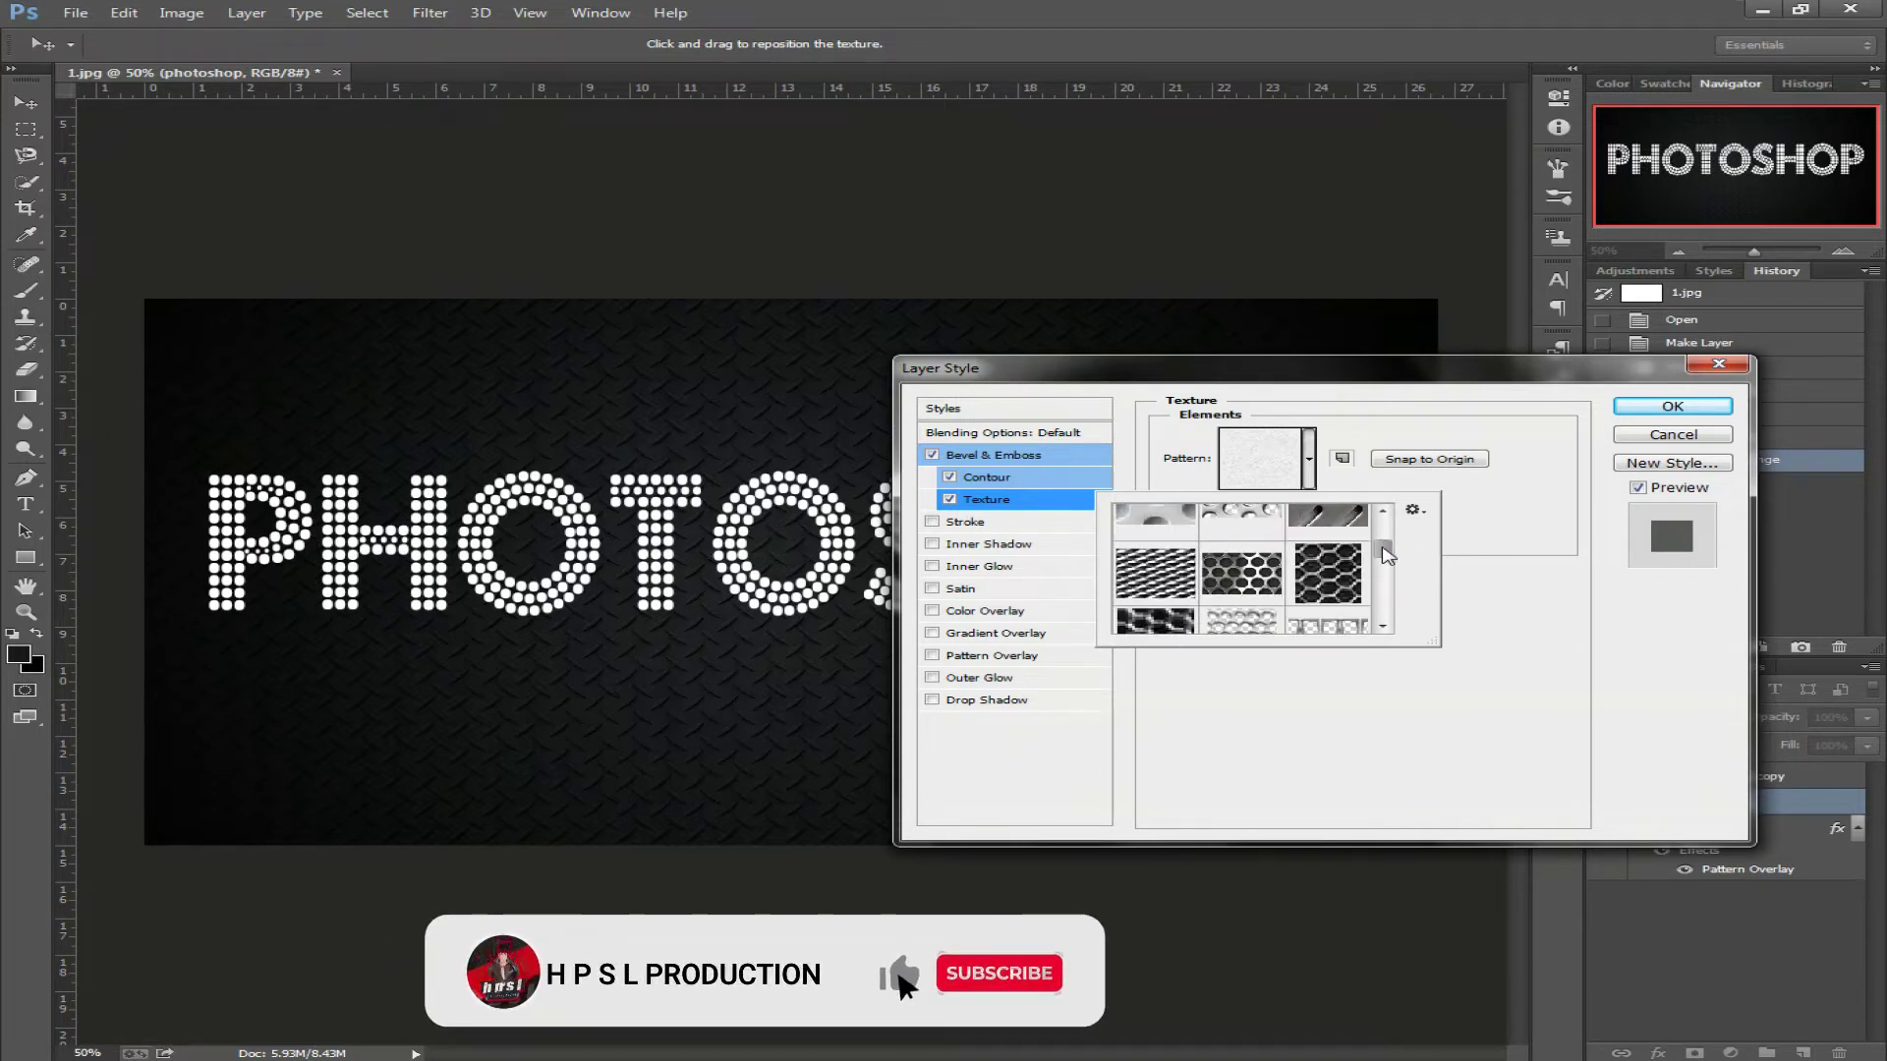
{"action": "double_click", "coordinate": [1342, 582]}
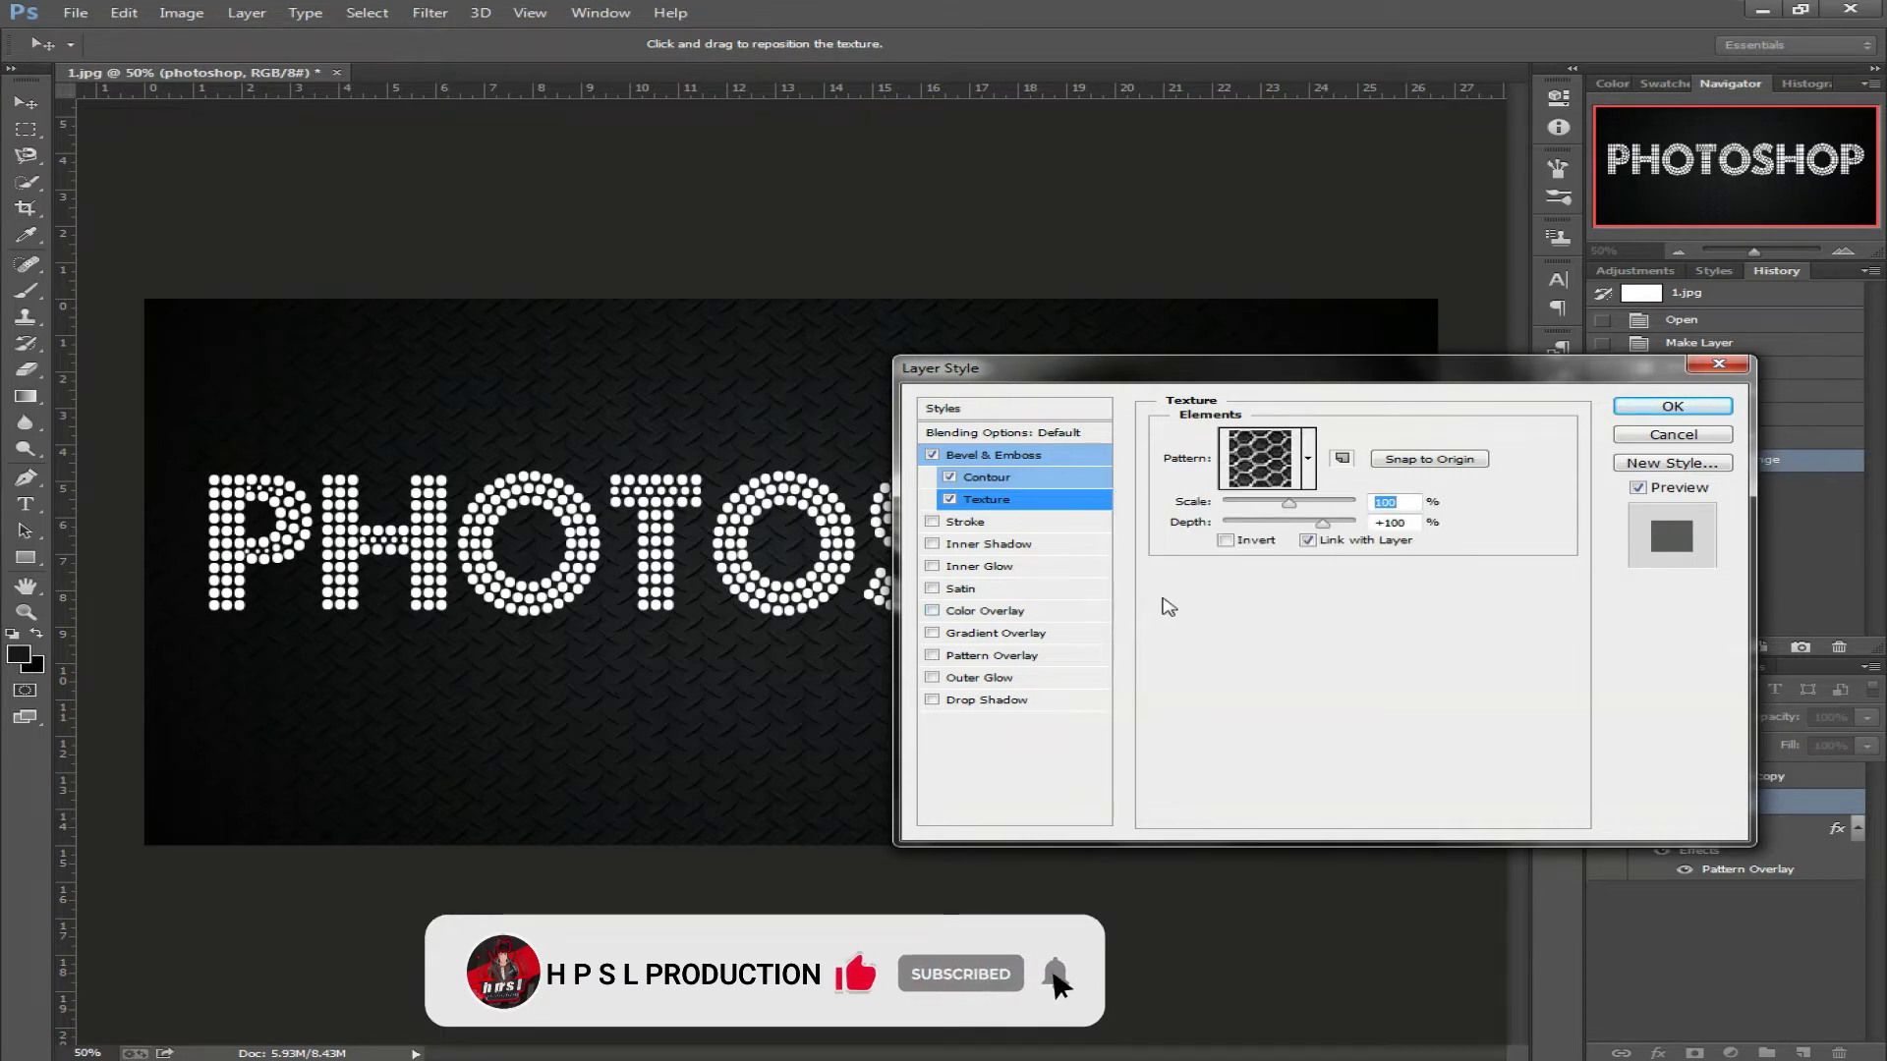
{"action": "left_click", "coordinate": [1063, 655]}
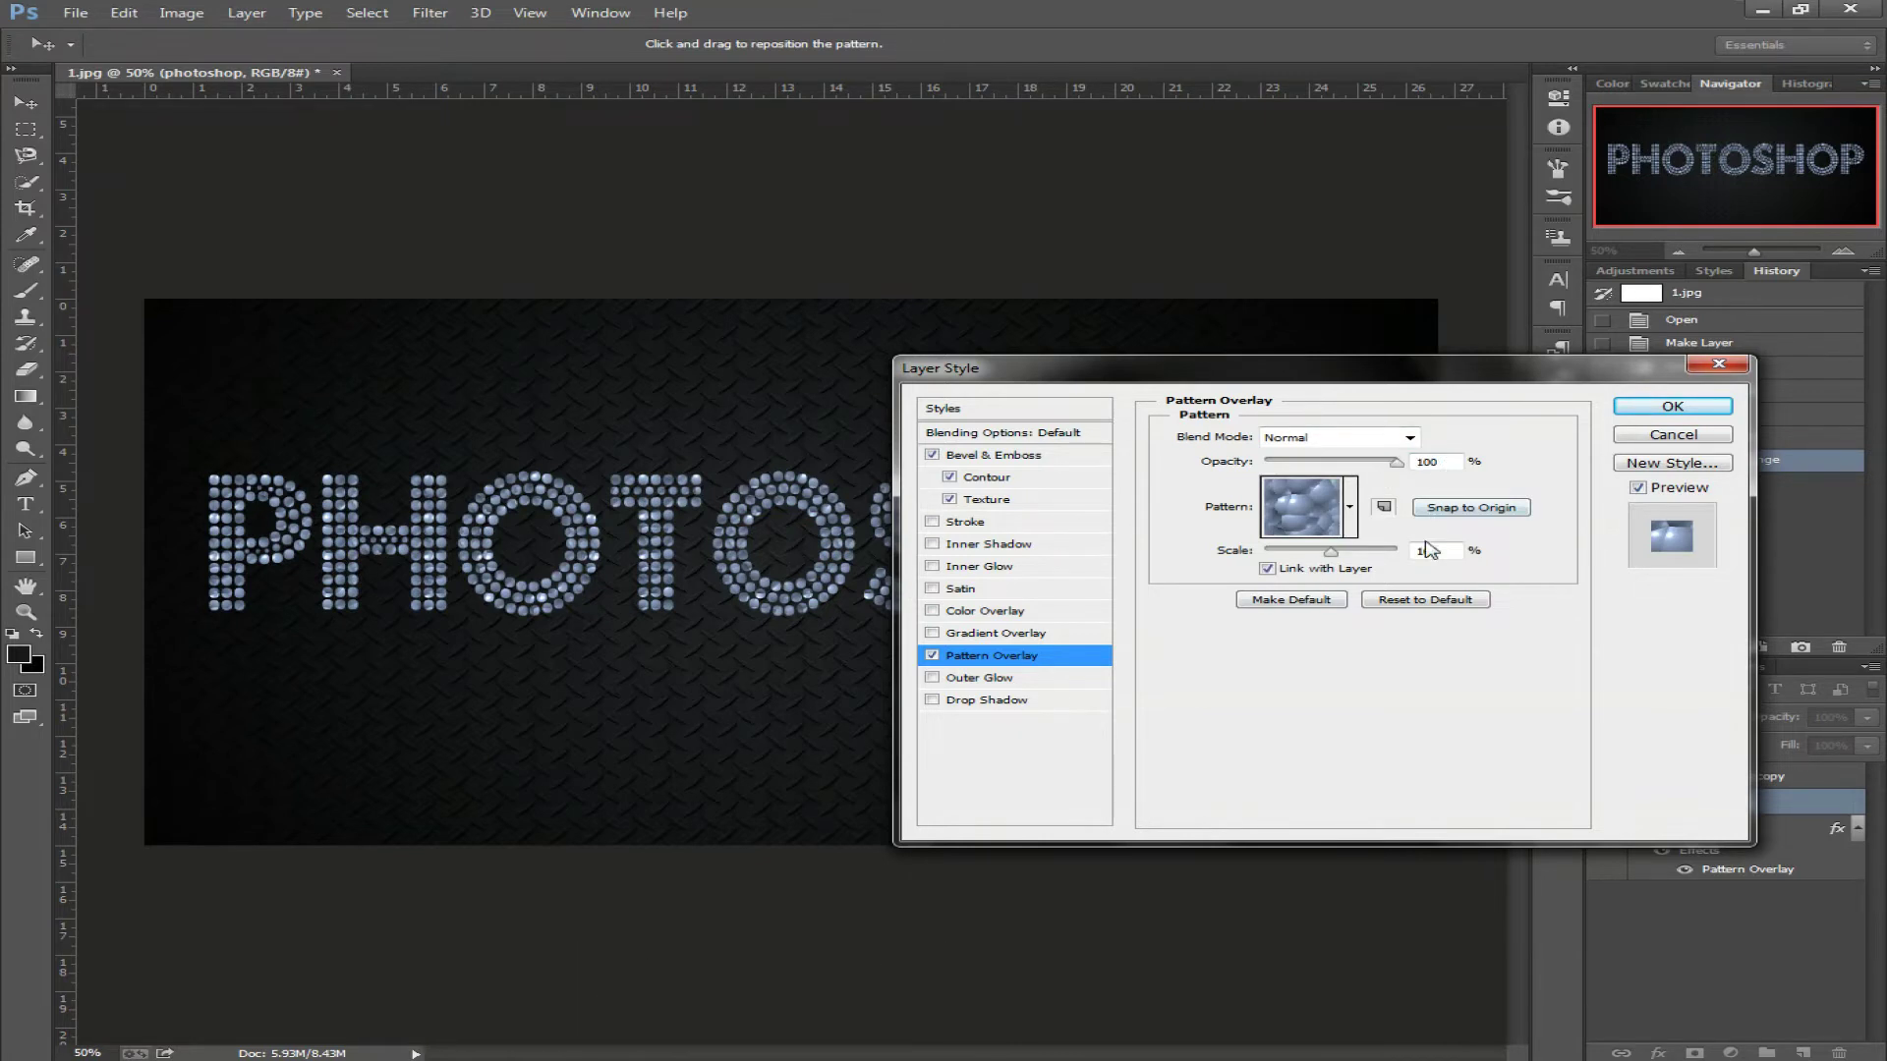
Set the Pattern Overlay to the cracked crystal pattern at 10% scale.
{"action": "left_click", "coordinate": [1352, 507]}
{"action": "left_click_drag", "start_coordinate": [1429, 606], "coordinate": [1426, 594]}
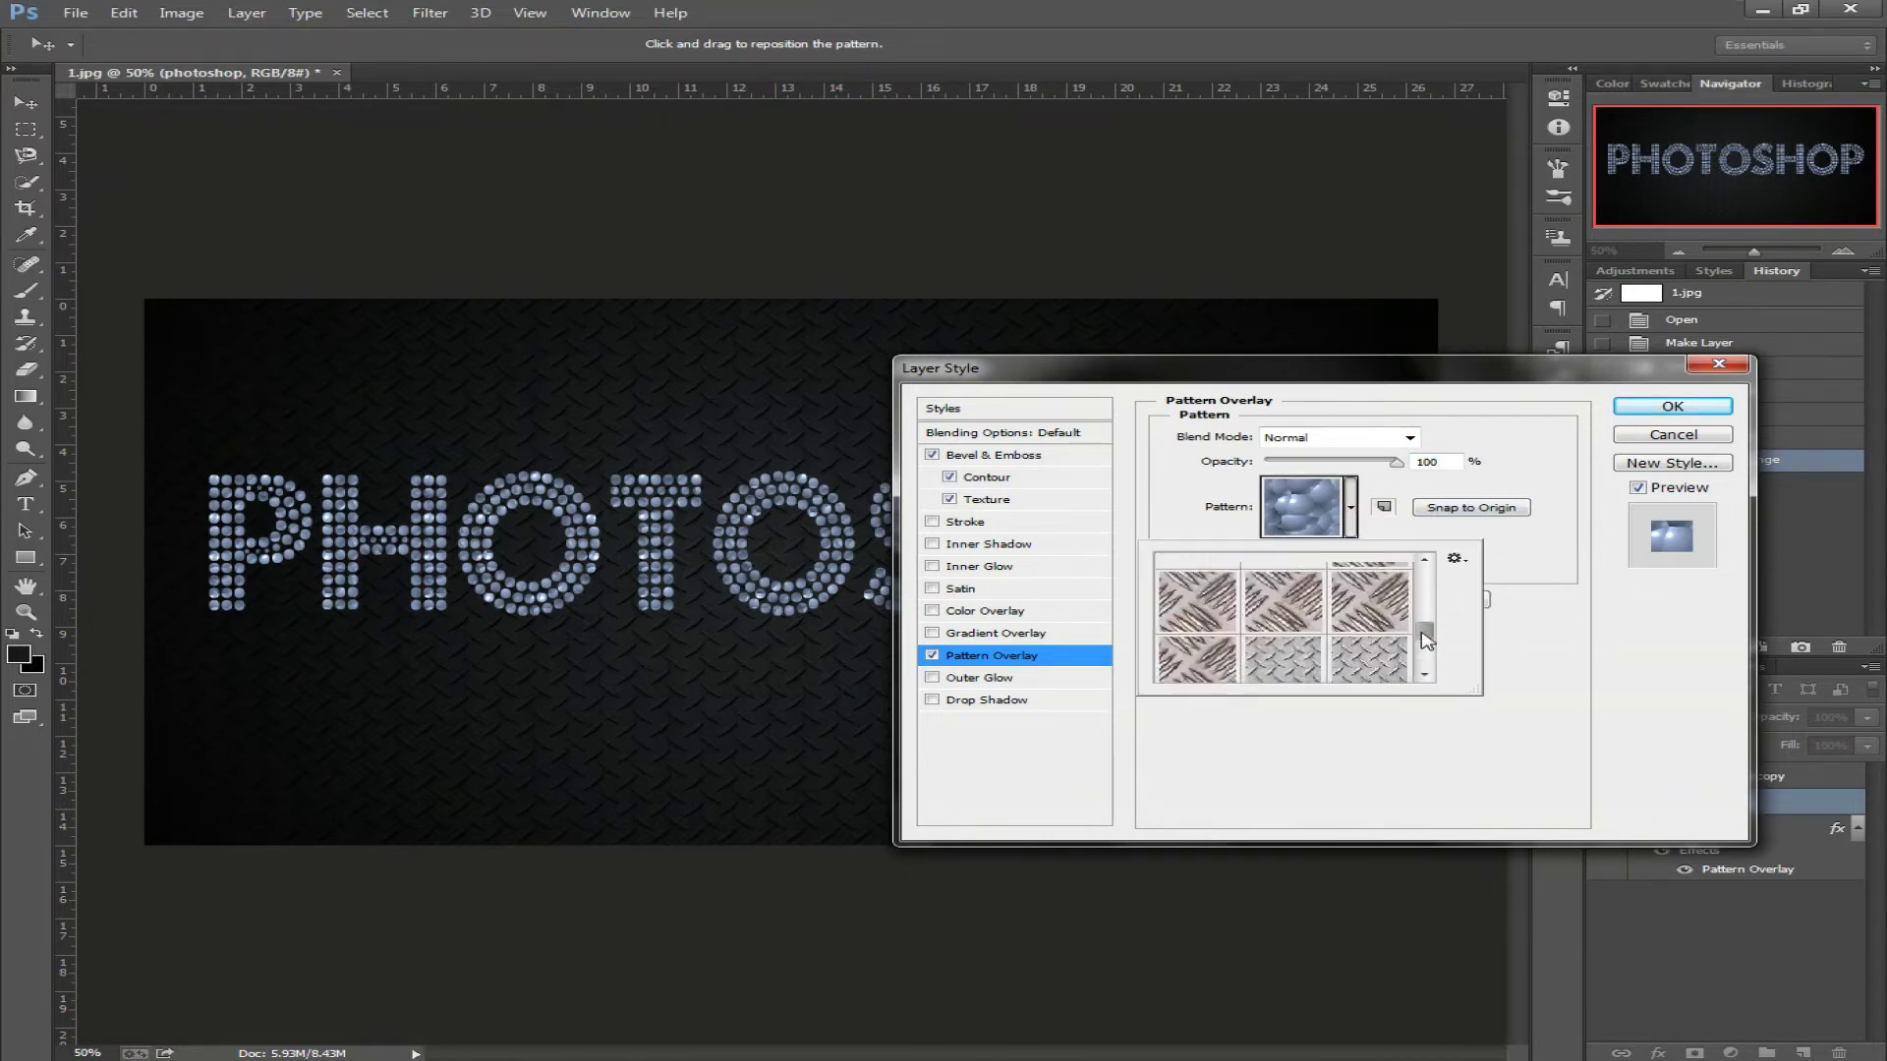
{"action": "left_click", "coordinate": [1375, 604]}
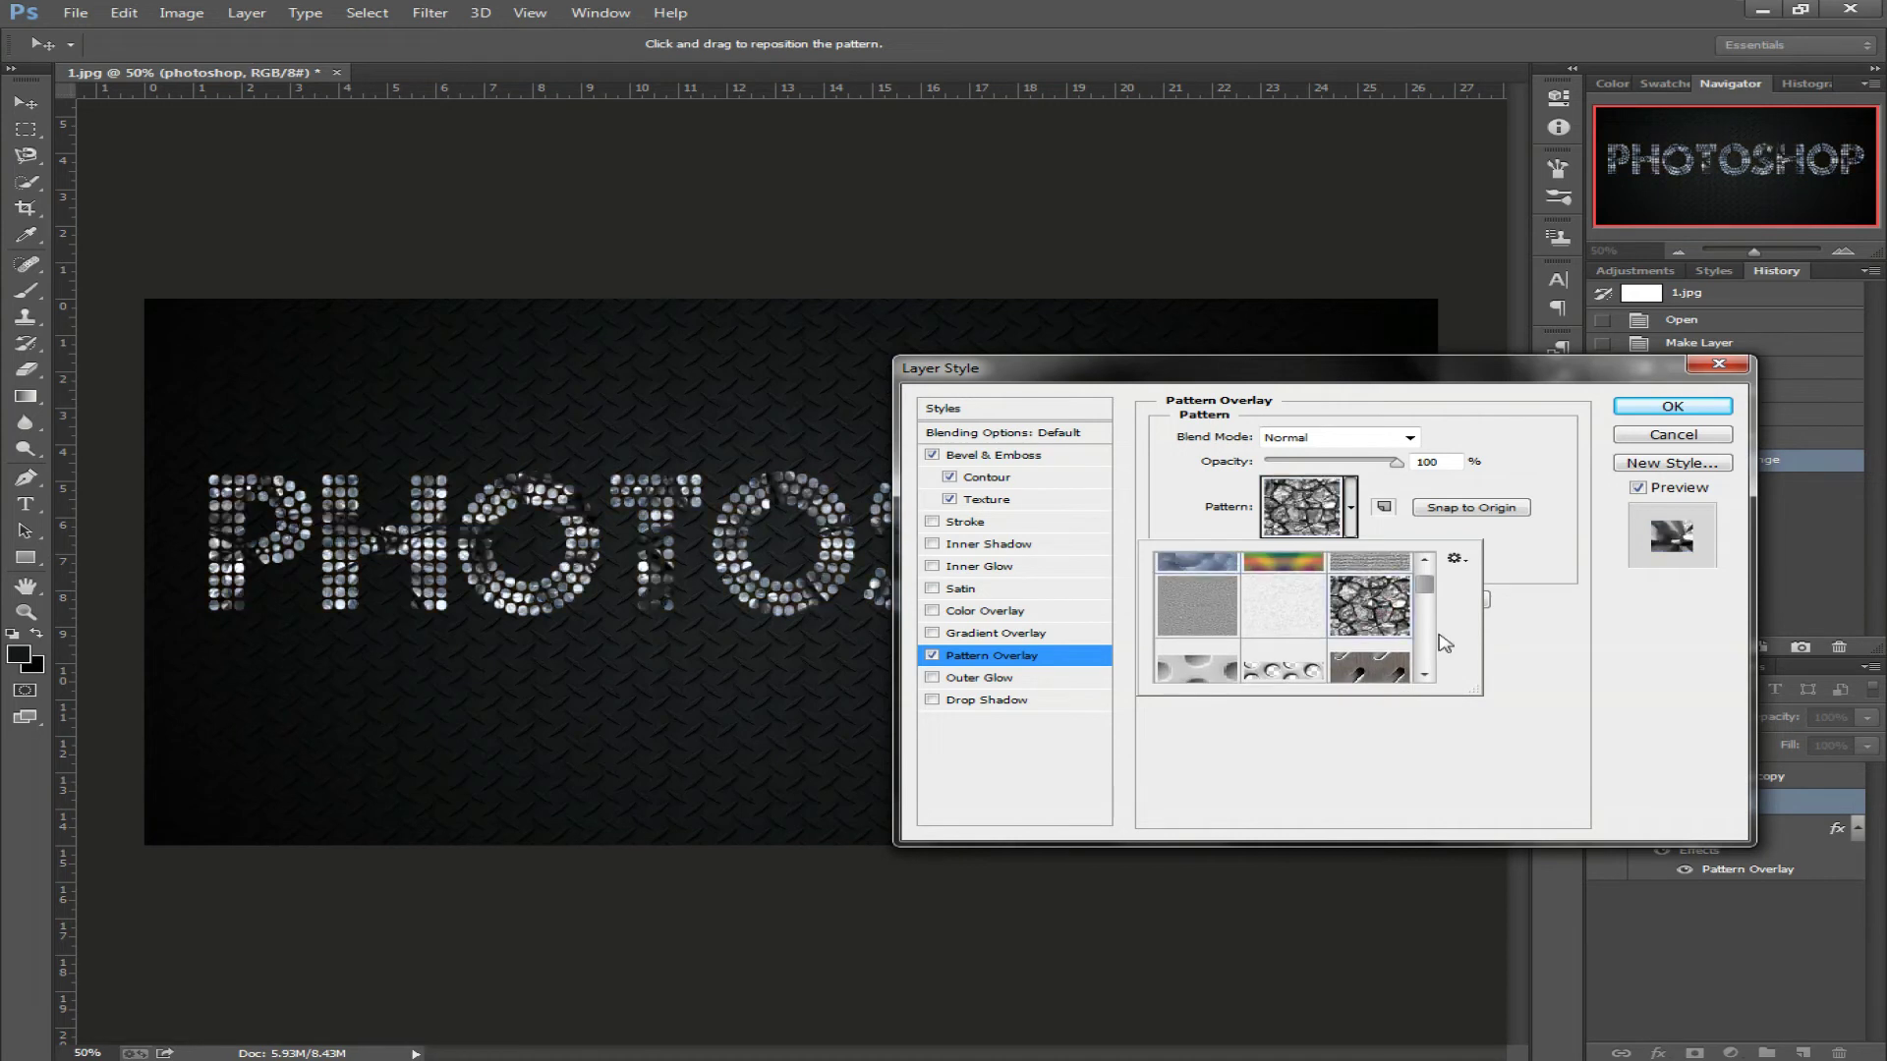
{"action": "left_click", "coordinate": [1528, 647]}
{"action": "double_click", "coordinate": [1433, 550]}
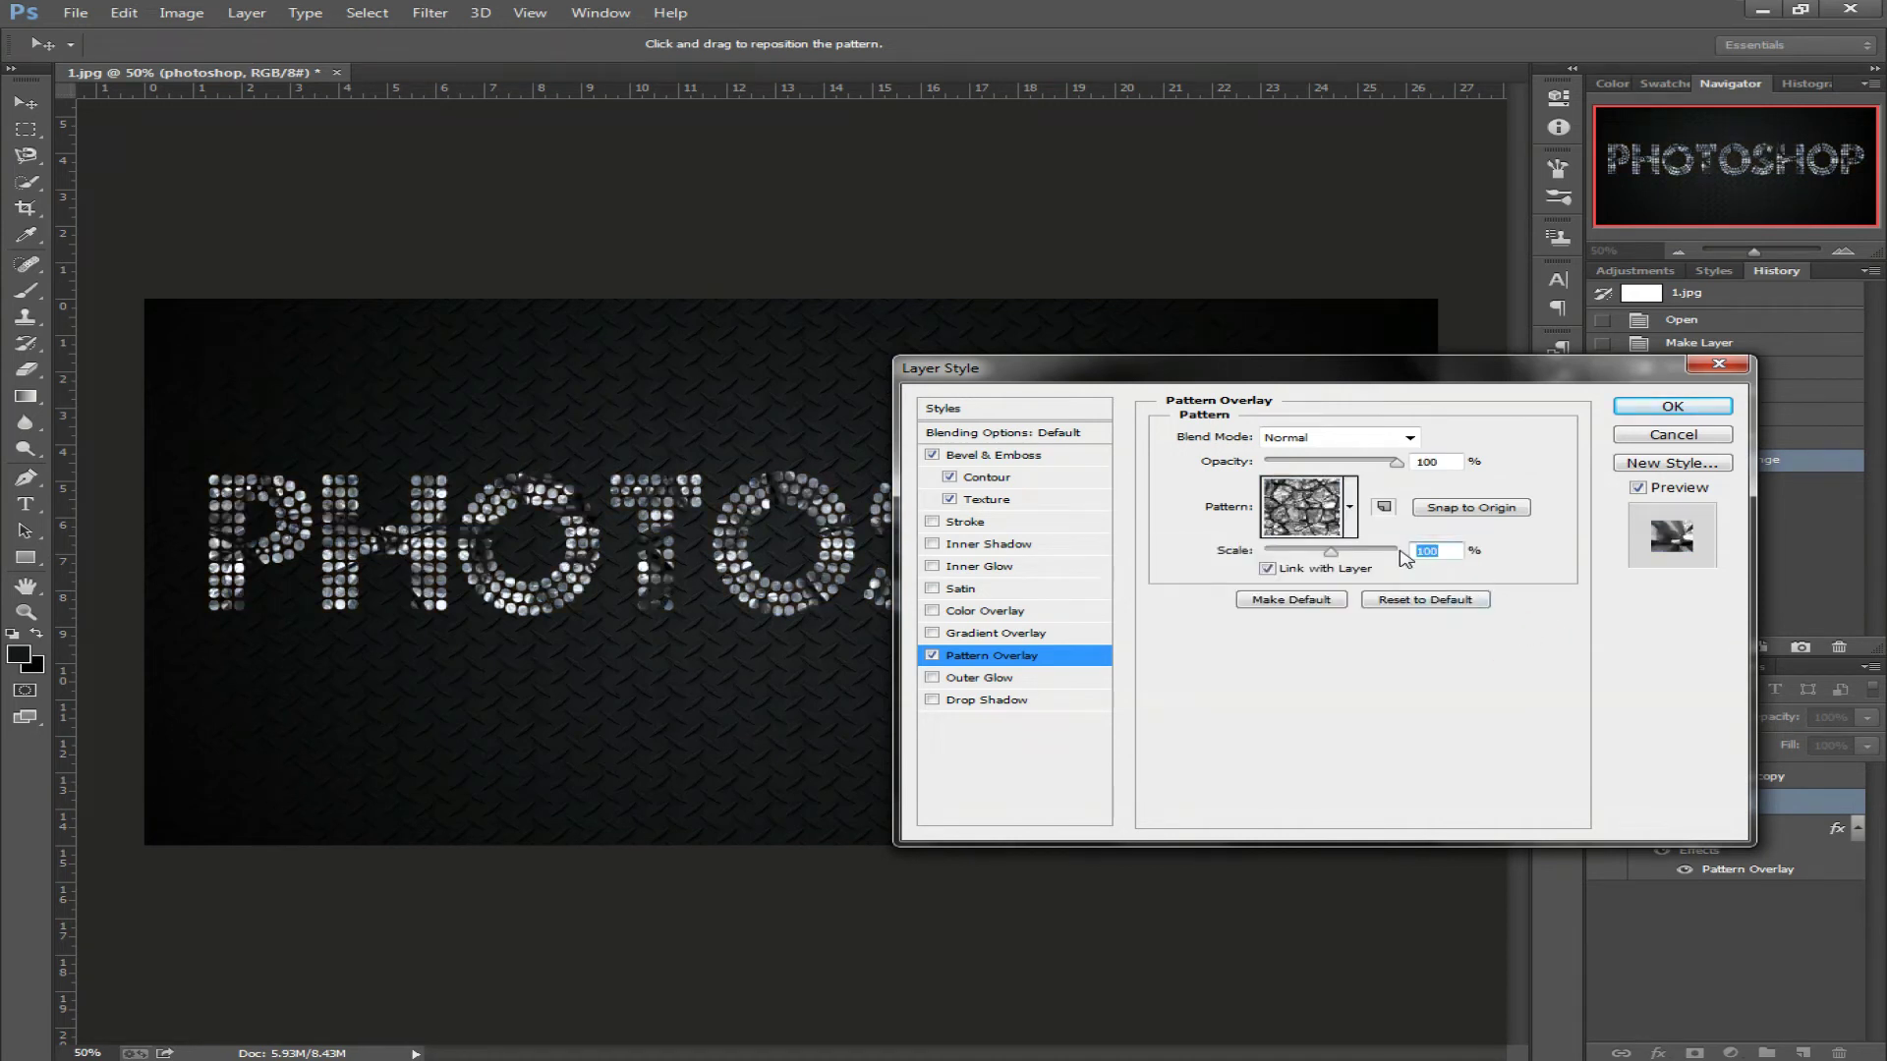
{"action": "type", "text": "10"}
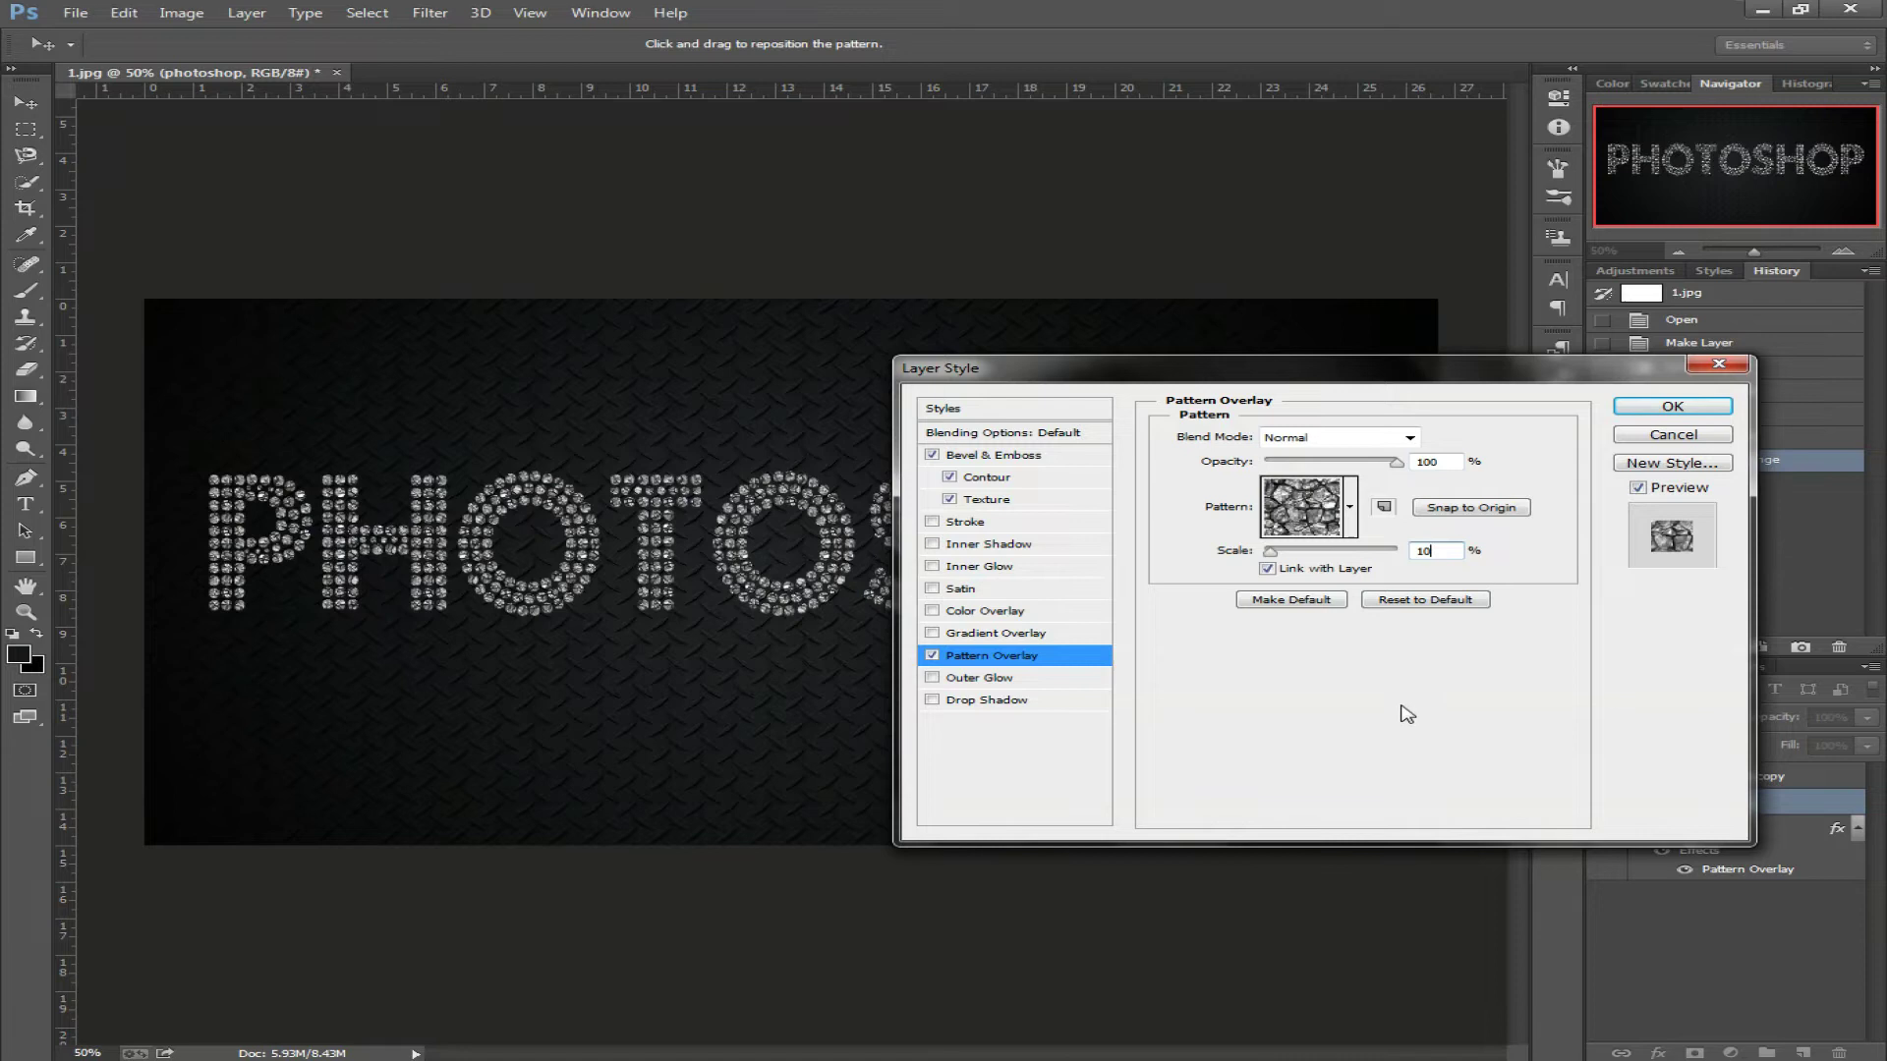
Add a Drop Shadow with opacity 50%, distance 10 and spread 5.
{"action": "left_click", "coordinate": [1022, 700]}
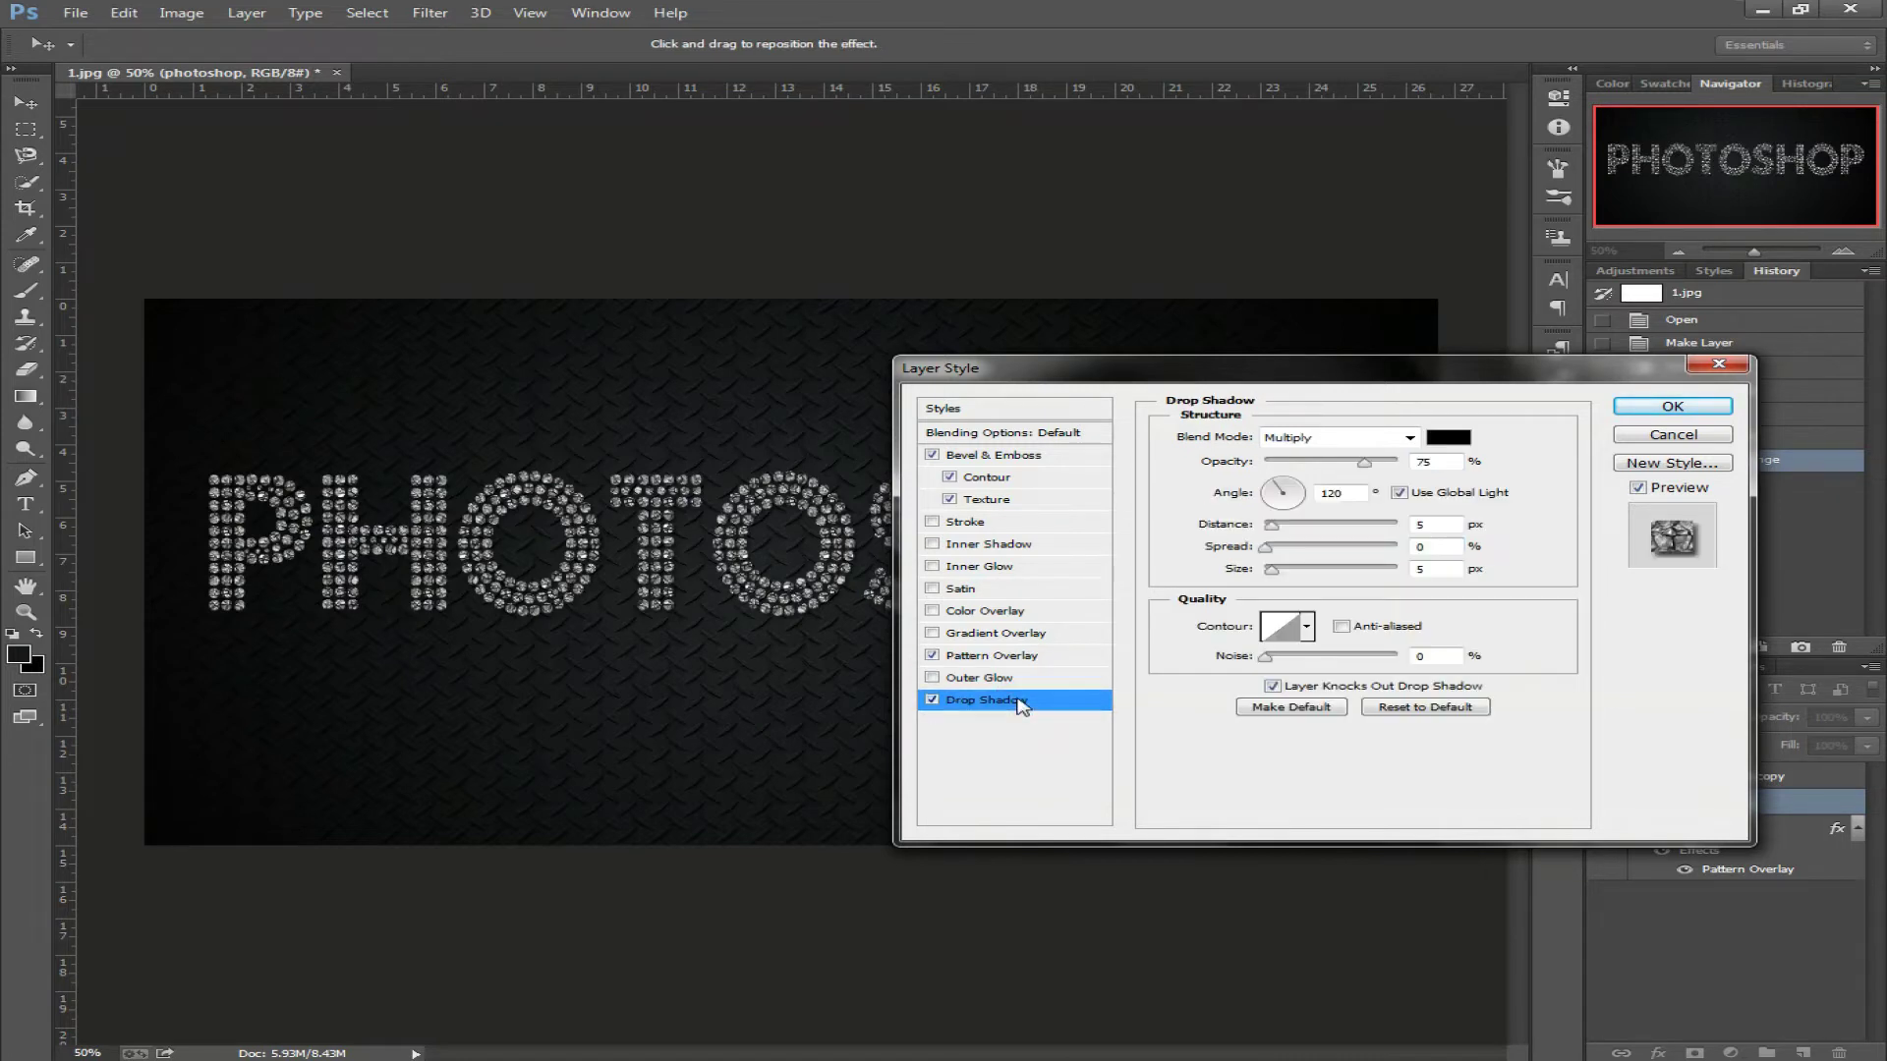
{"action": "double_click", "coordinate": [1406, 467]}
{"action": "type", "text": "50"}
{"action": "double_click", "coordinate": [1436, 524]}
{"action": "type", "text": "10"}
{"action": "key", "text": "Tab"}
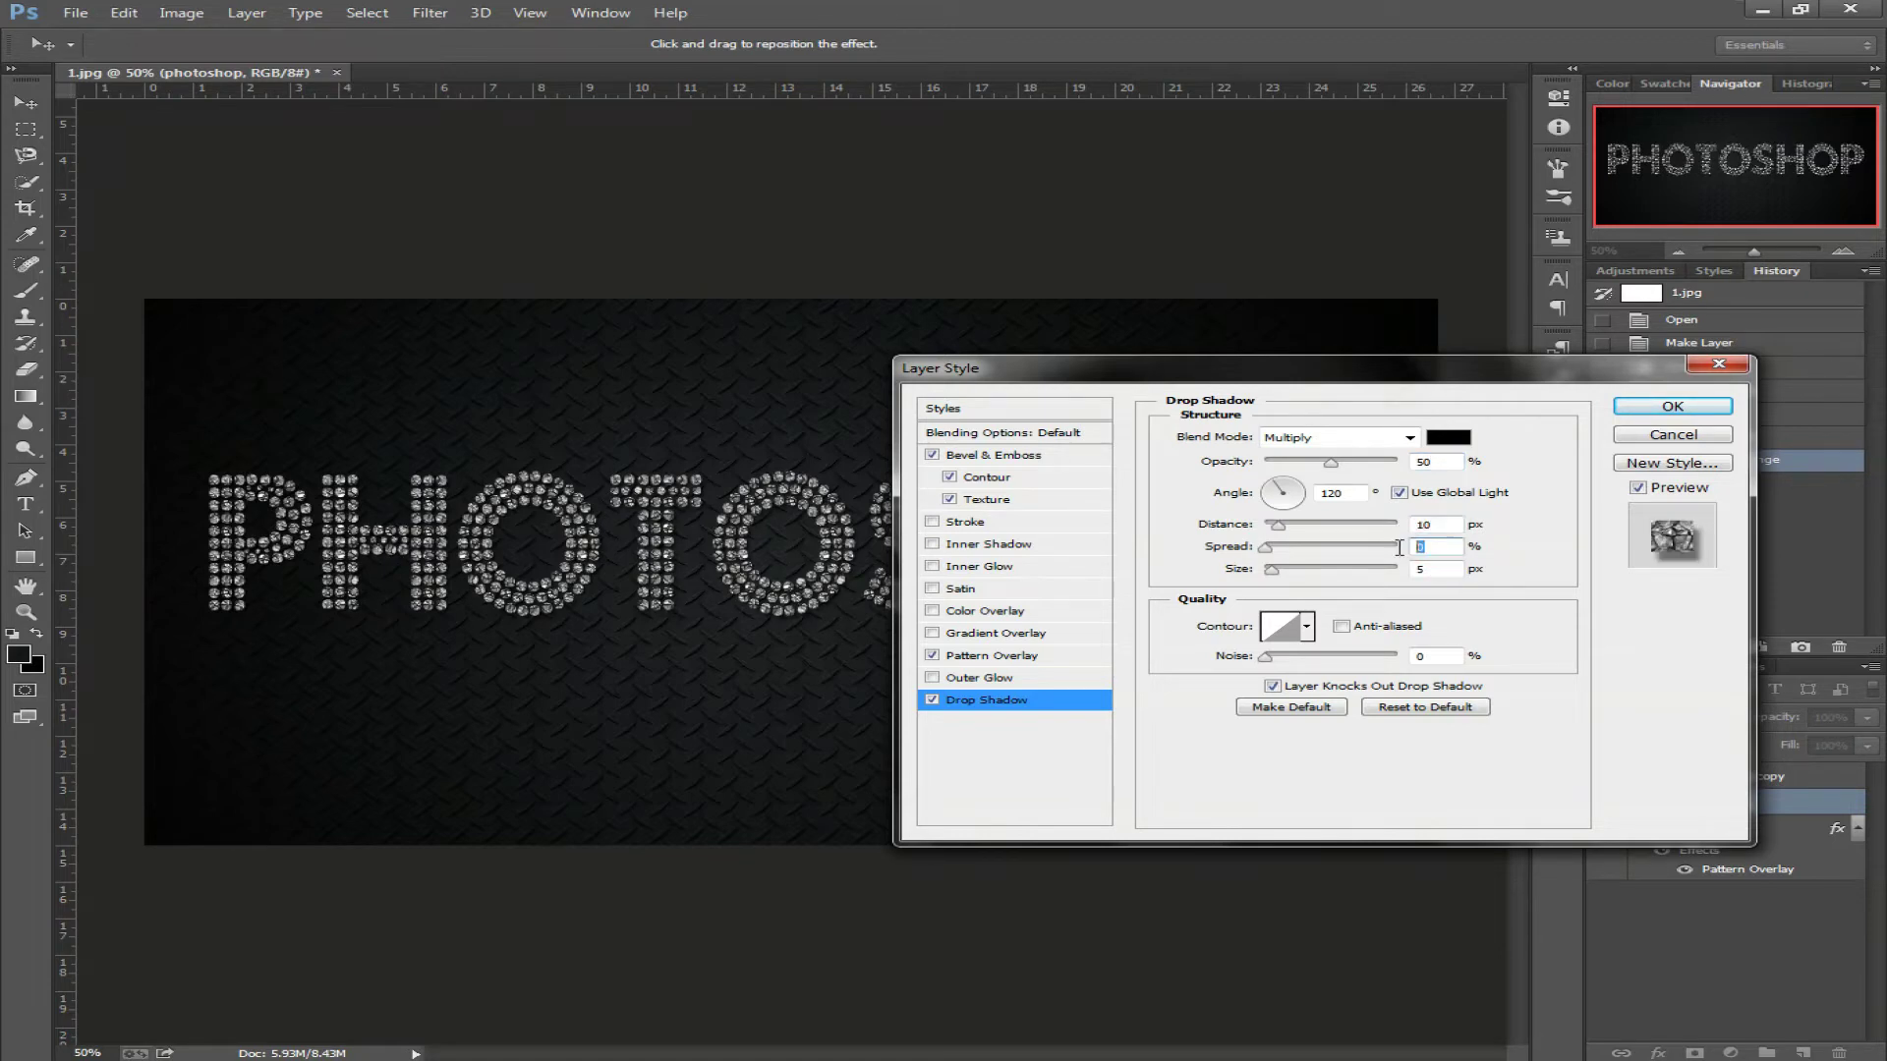
{"action": "type", "text": "15"}
Apply the style, then add a Chisel Hard Bevel & Emboss to the PHOTOSHOP copy layer.
{"action": "left_click", "coordinate": [1673, 405]}
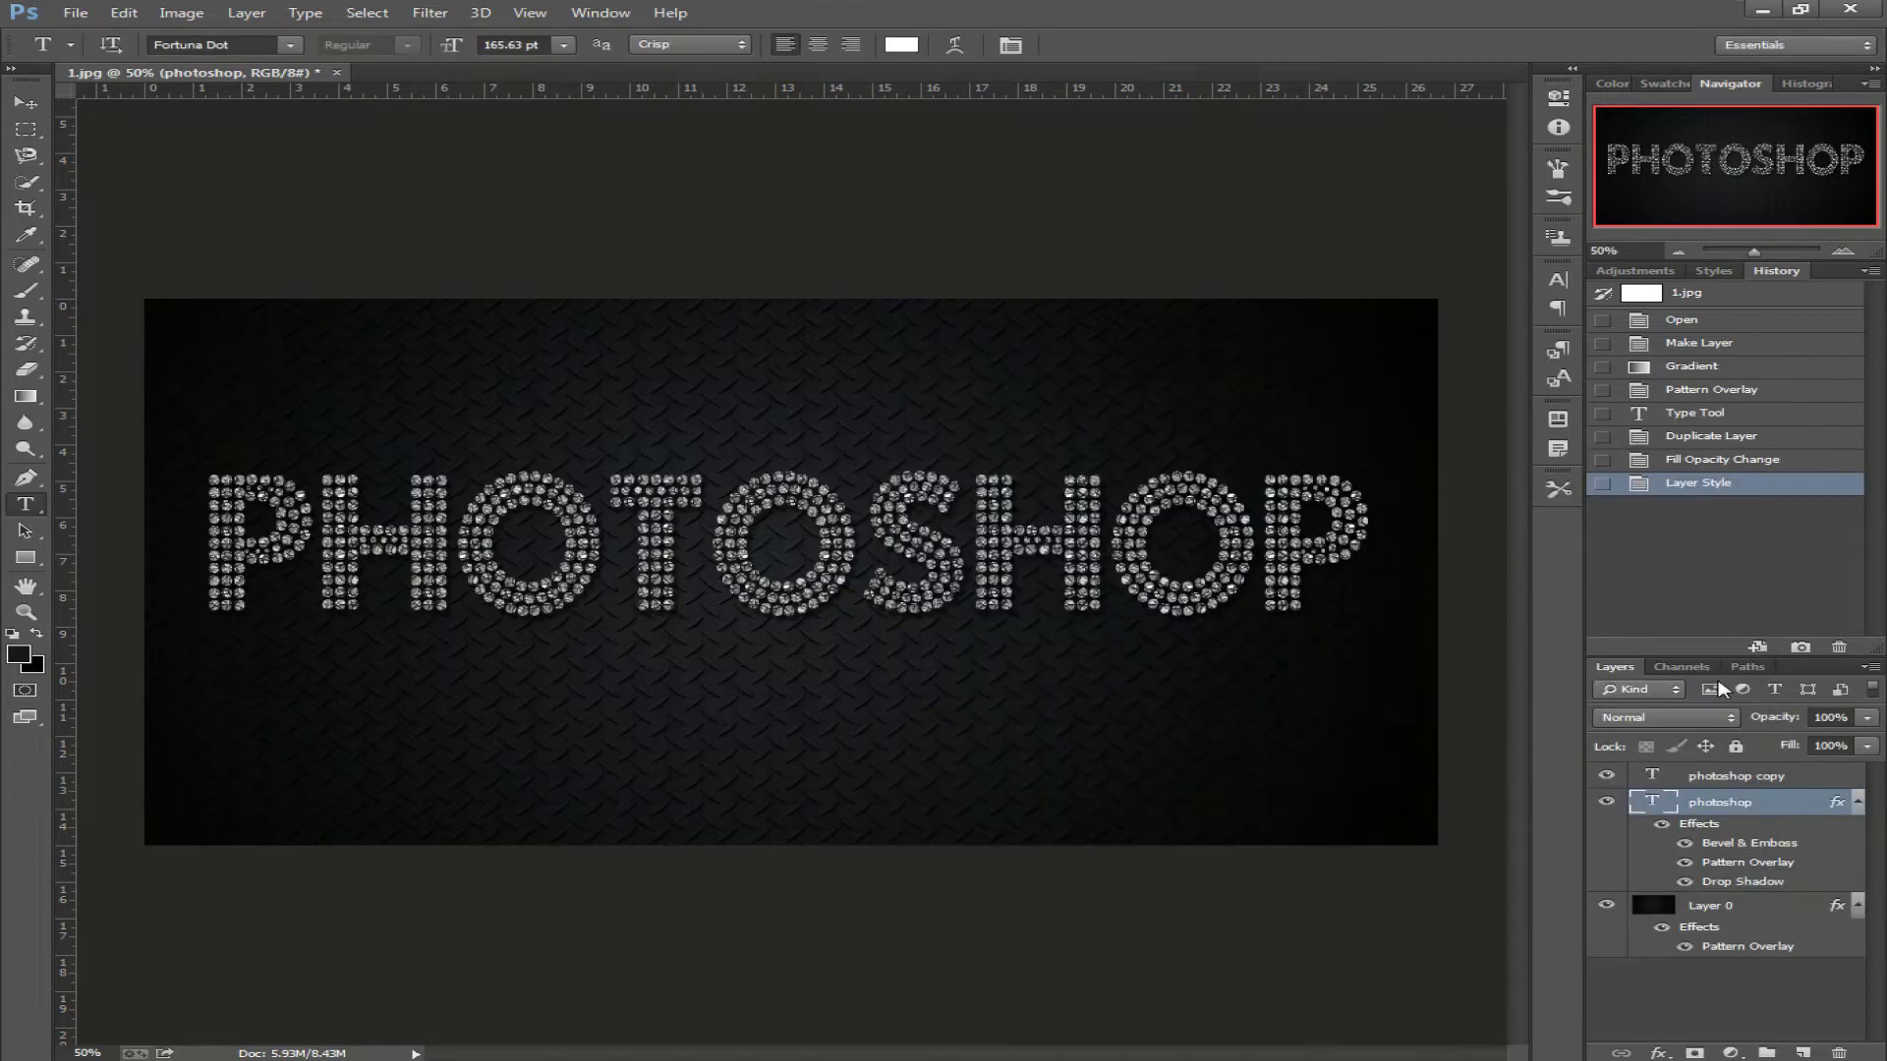
{"action": "left_click", "coordinate": [1698, 777]}
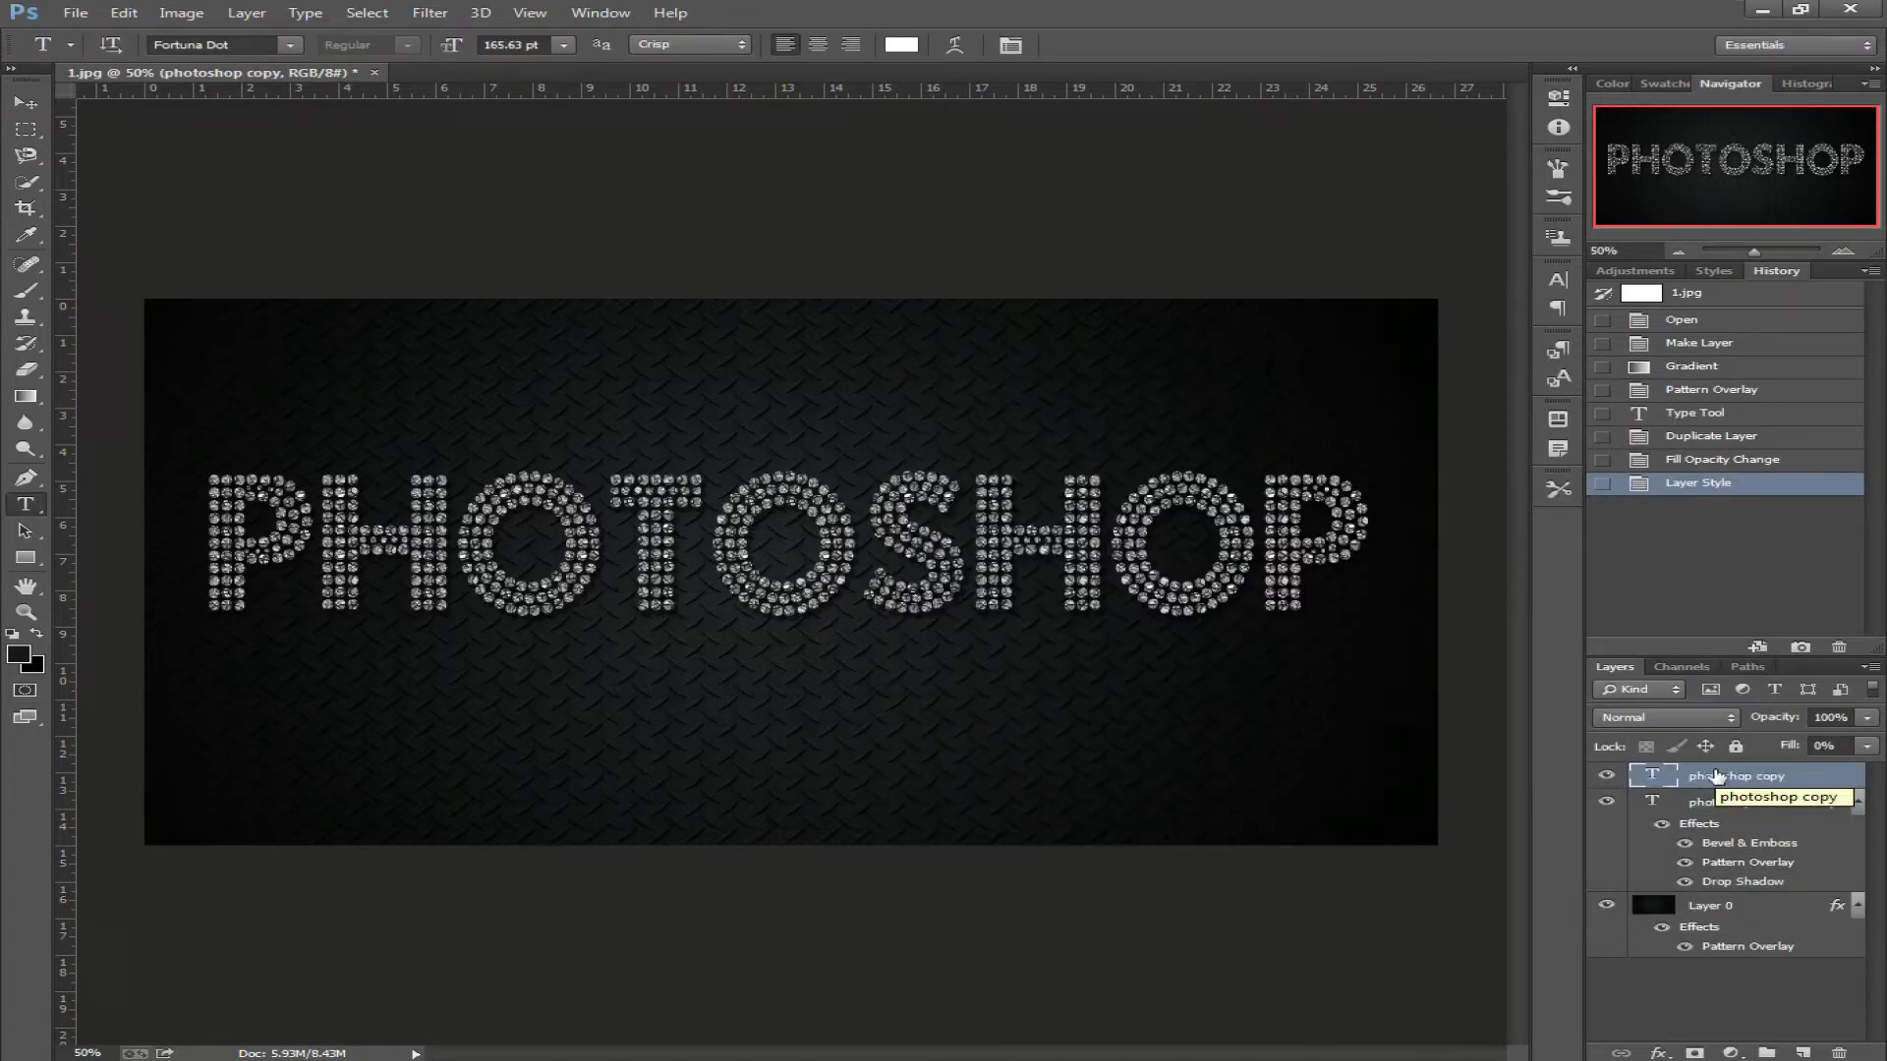
{"action": "right_click", "coordinate": [1715, 776]}
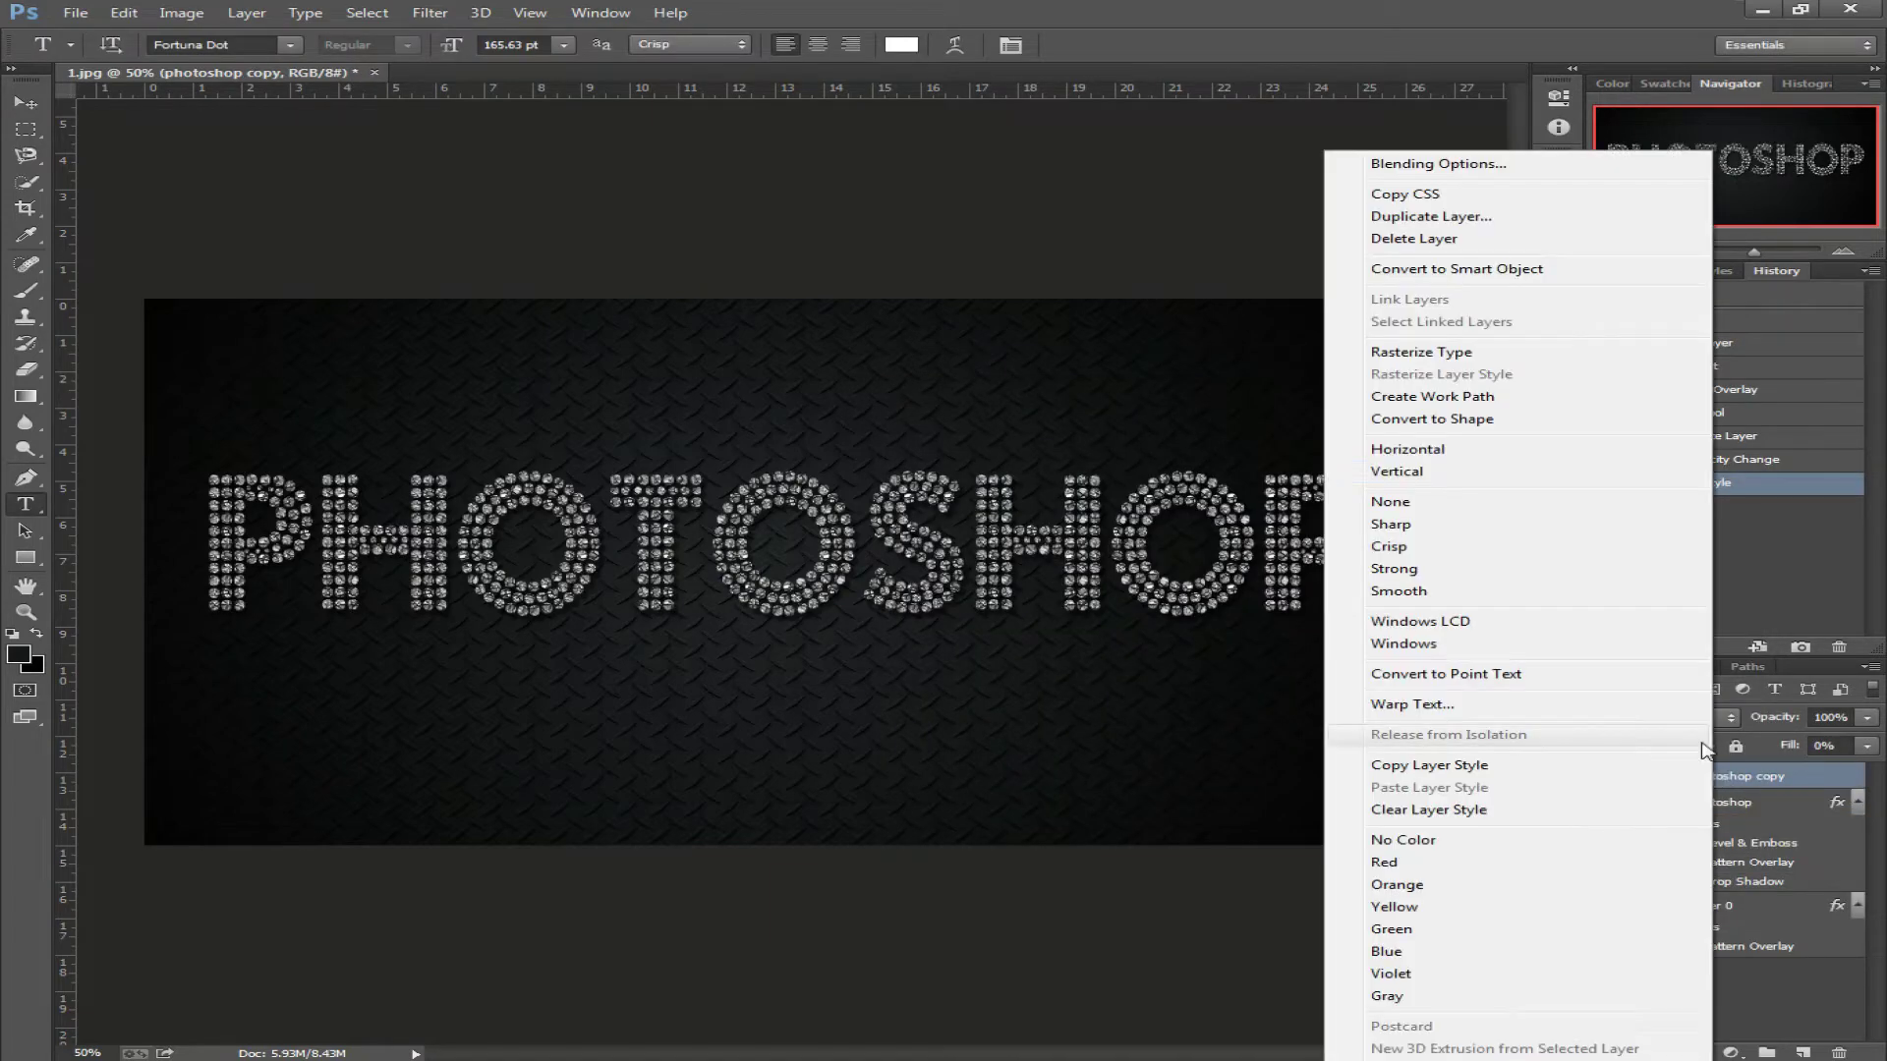
{"action": "left_click", "coordinate": [1494, 169]}
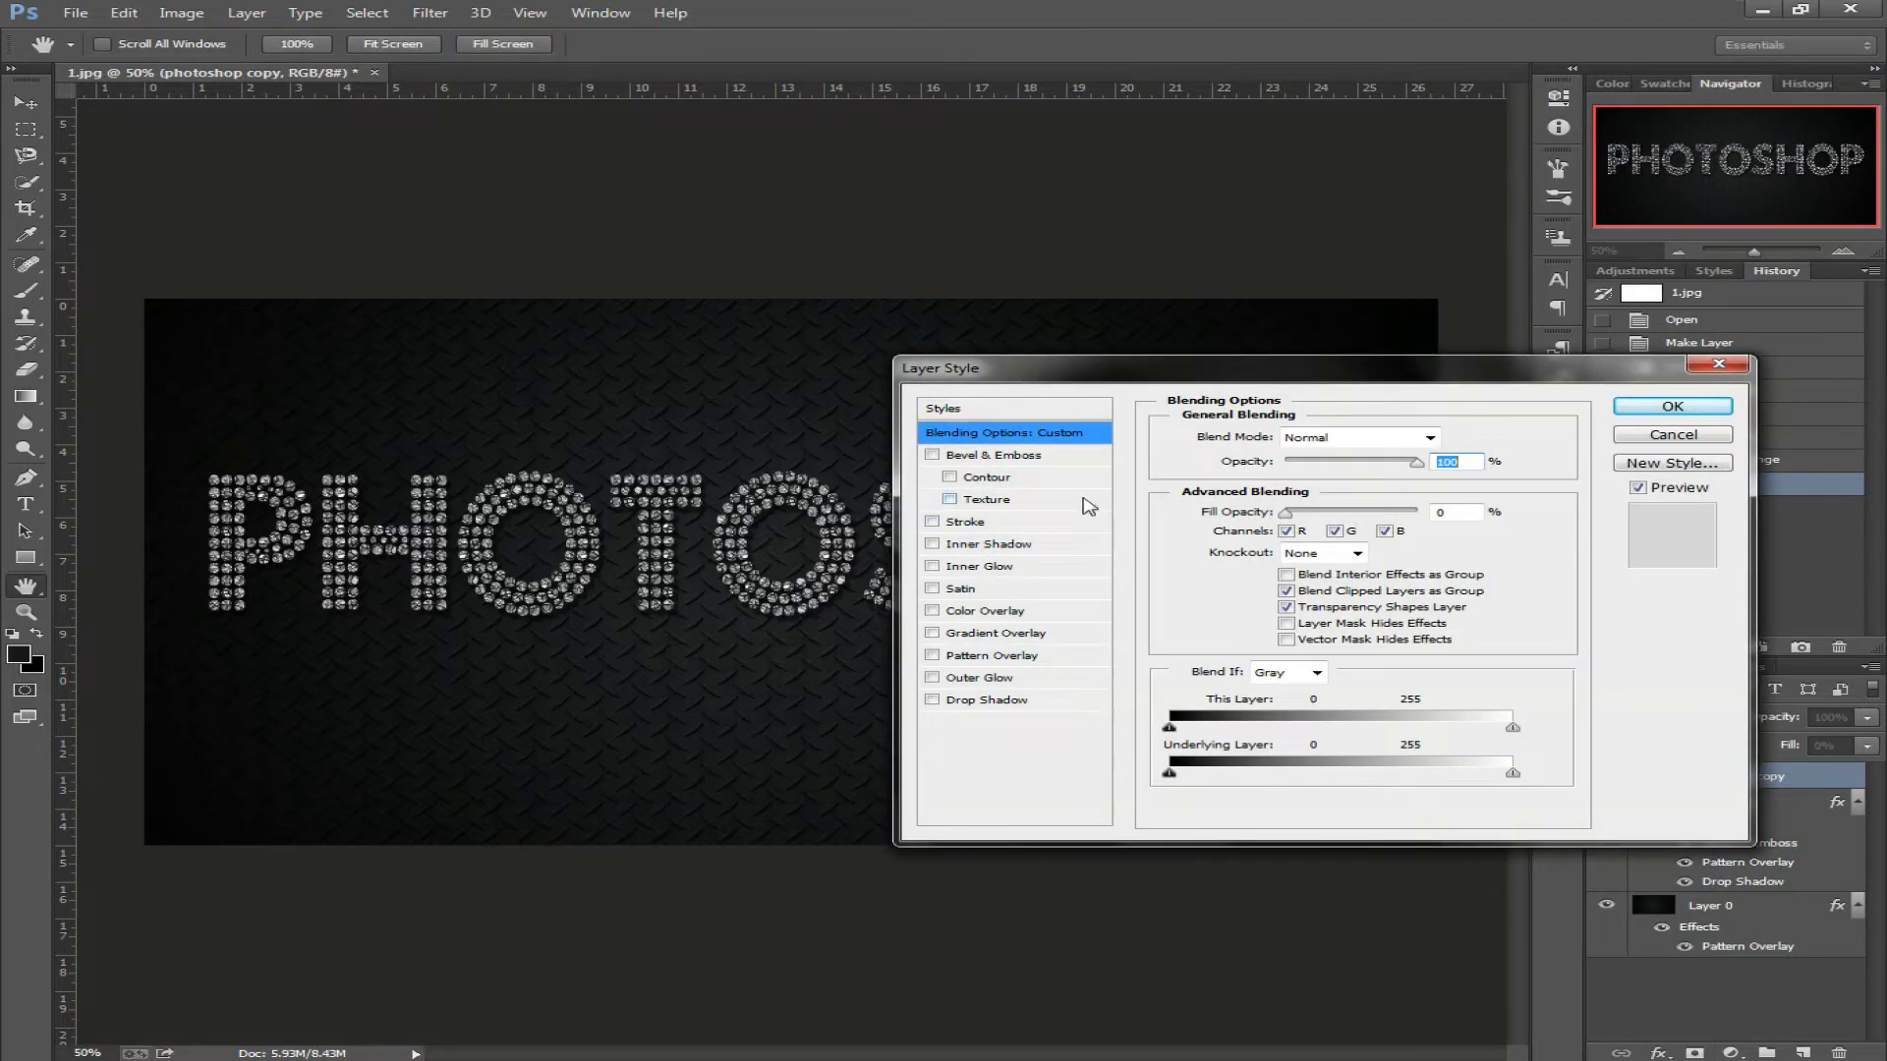
{"action": "left_click", "coordinate": [1075, 457]}
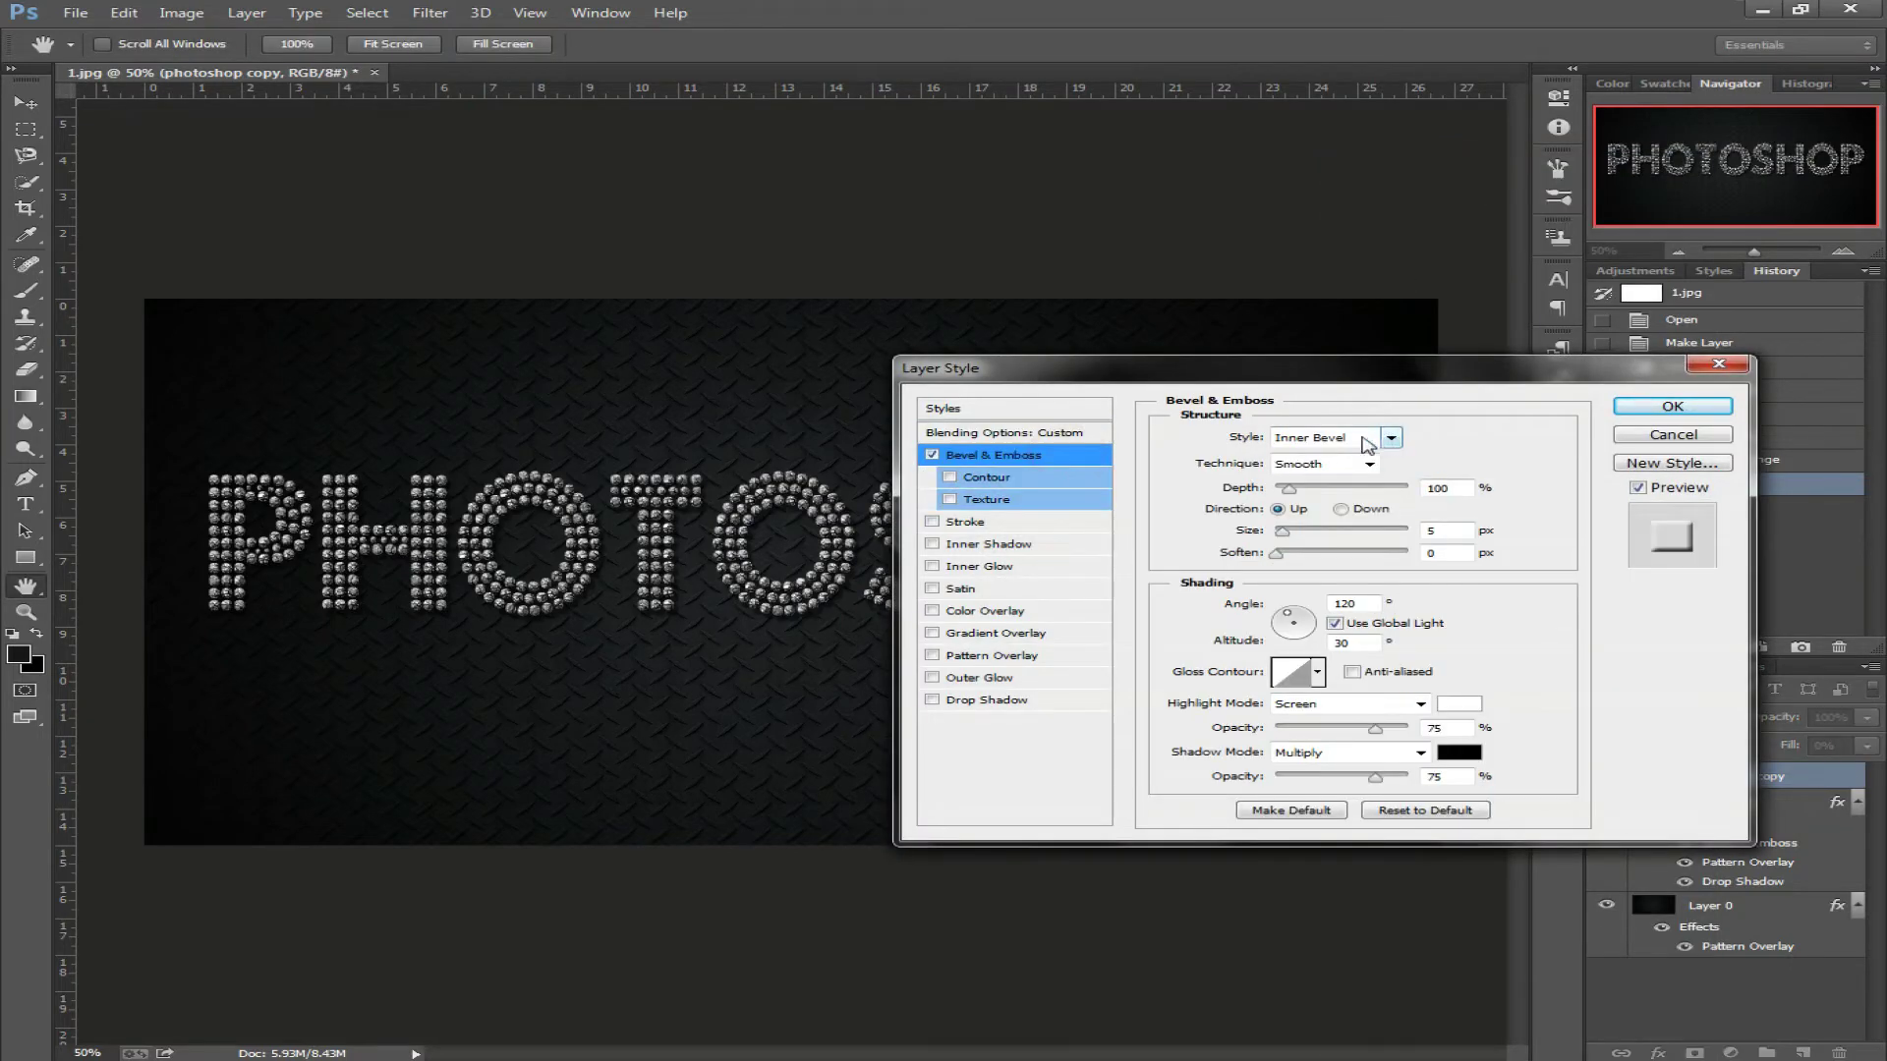
{"action": "left_click", "coordinate": [1366, 468]}
{"action": "left_click", "coordinate": [1339, 495]}
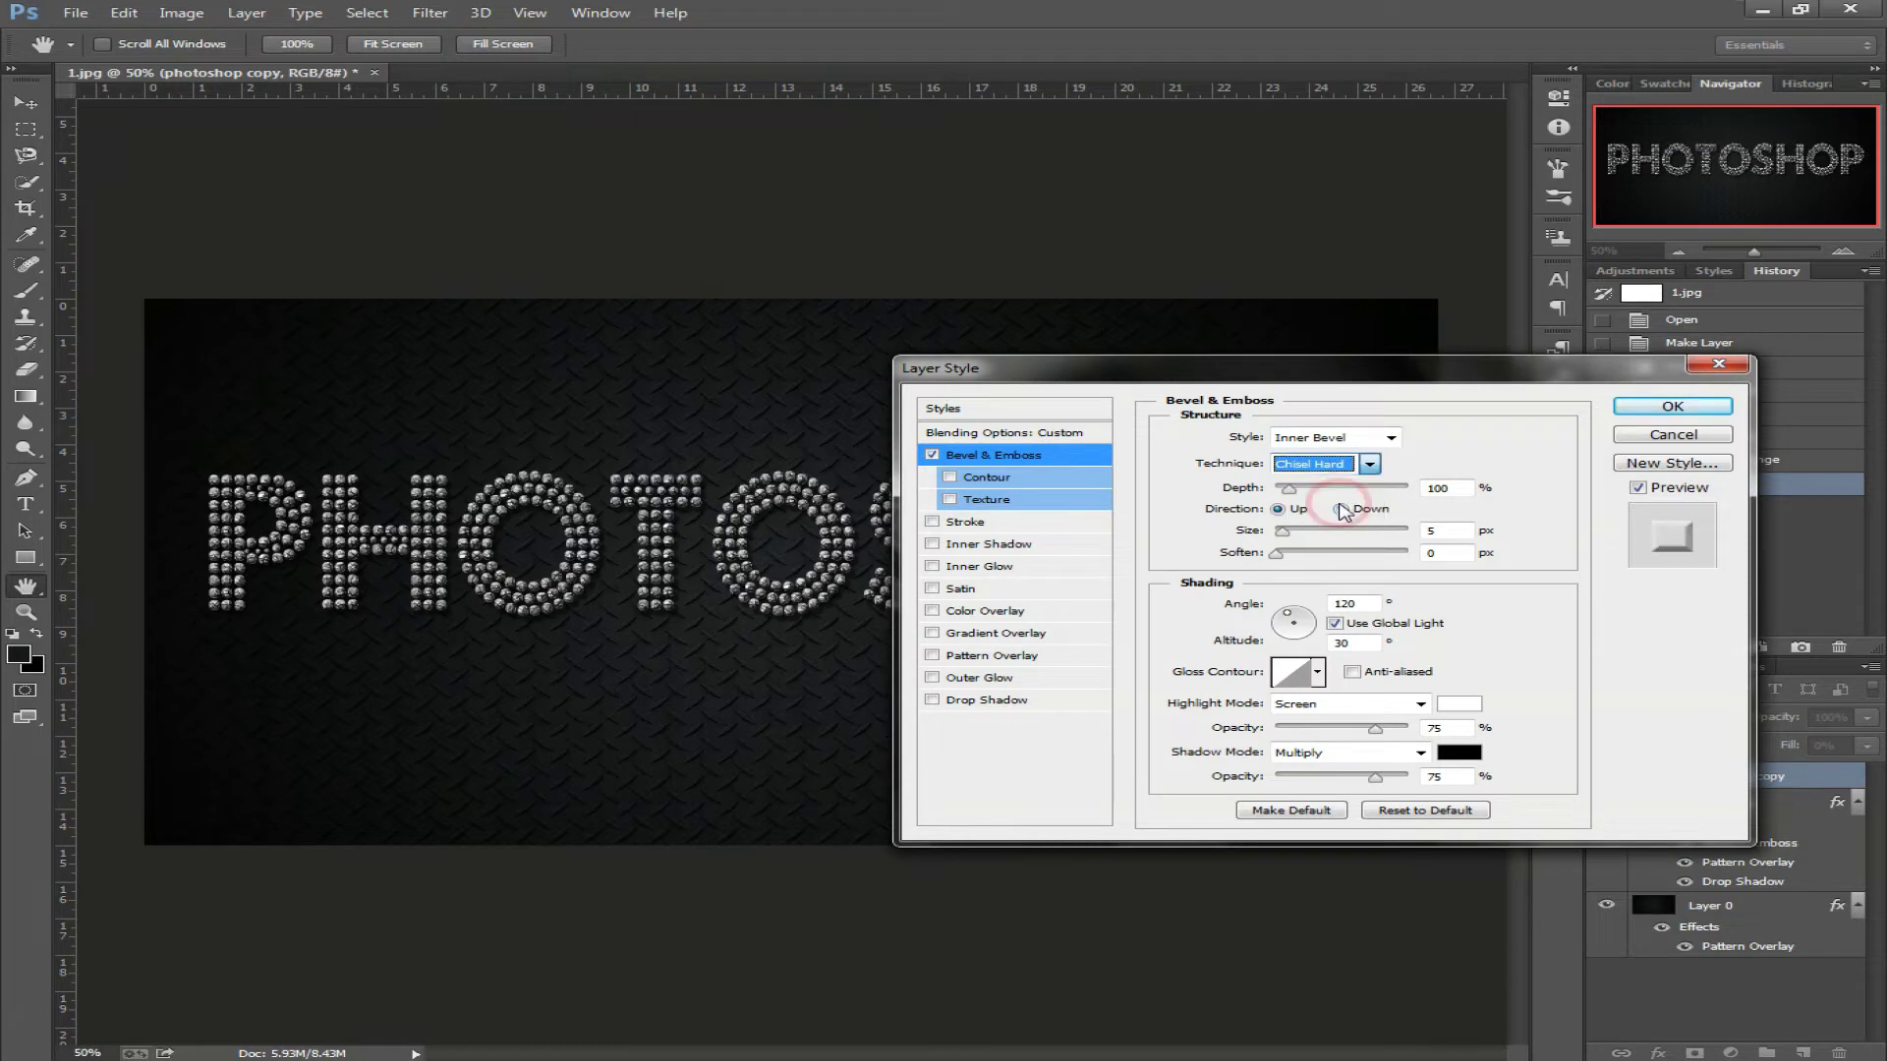
Set the copy's bevel to size 6, local angle 82° and altitude 53°.
{"action": "left_click", "coordinate": [1445, 531]}
{"action": "type", "text": "6"}
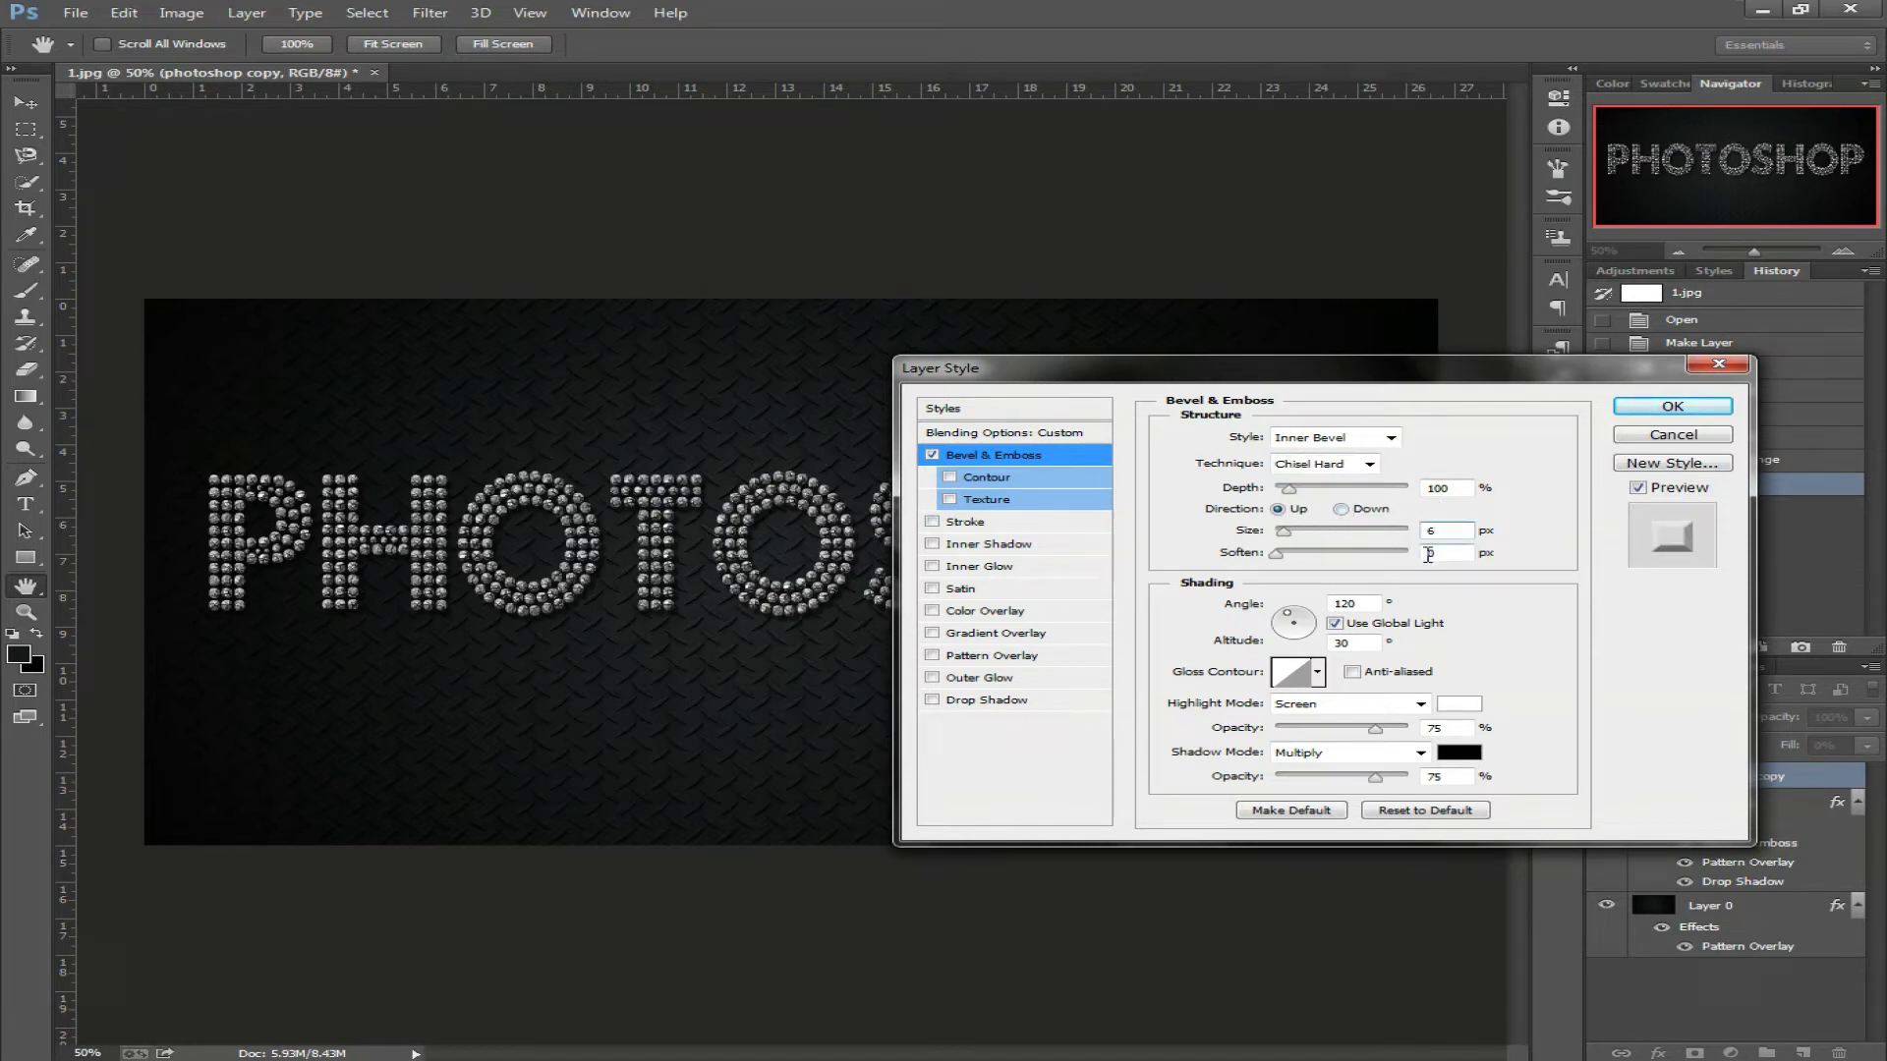
{"action": "left_click", "coordinate": [1351, 604]}
{"action": "type", "text": "82"}
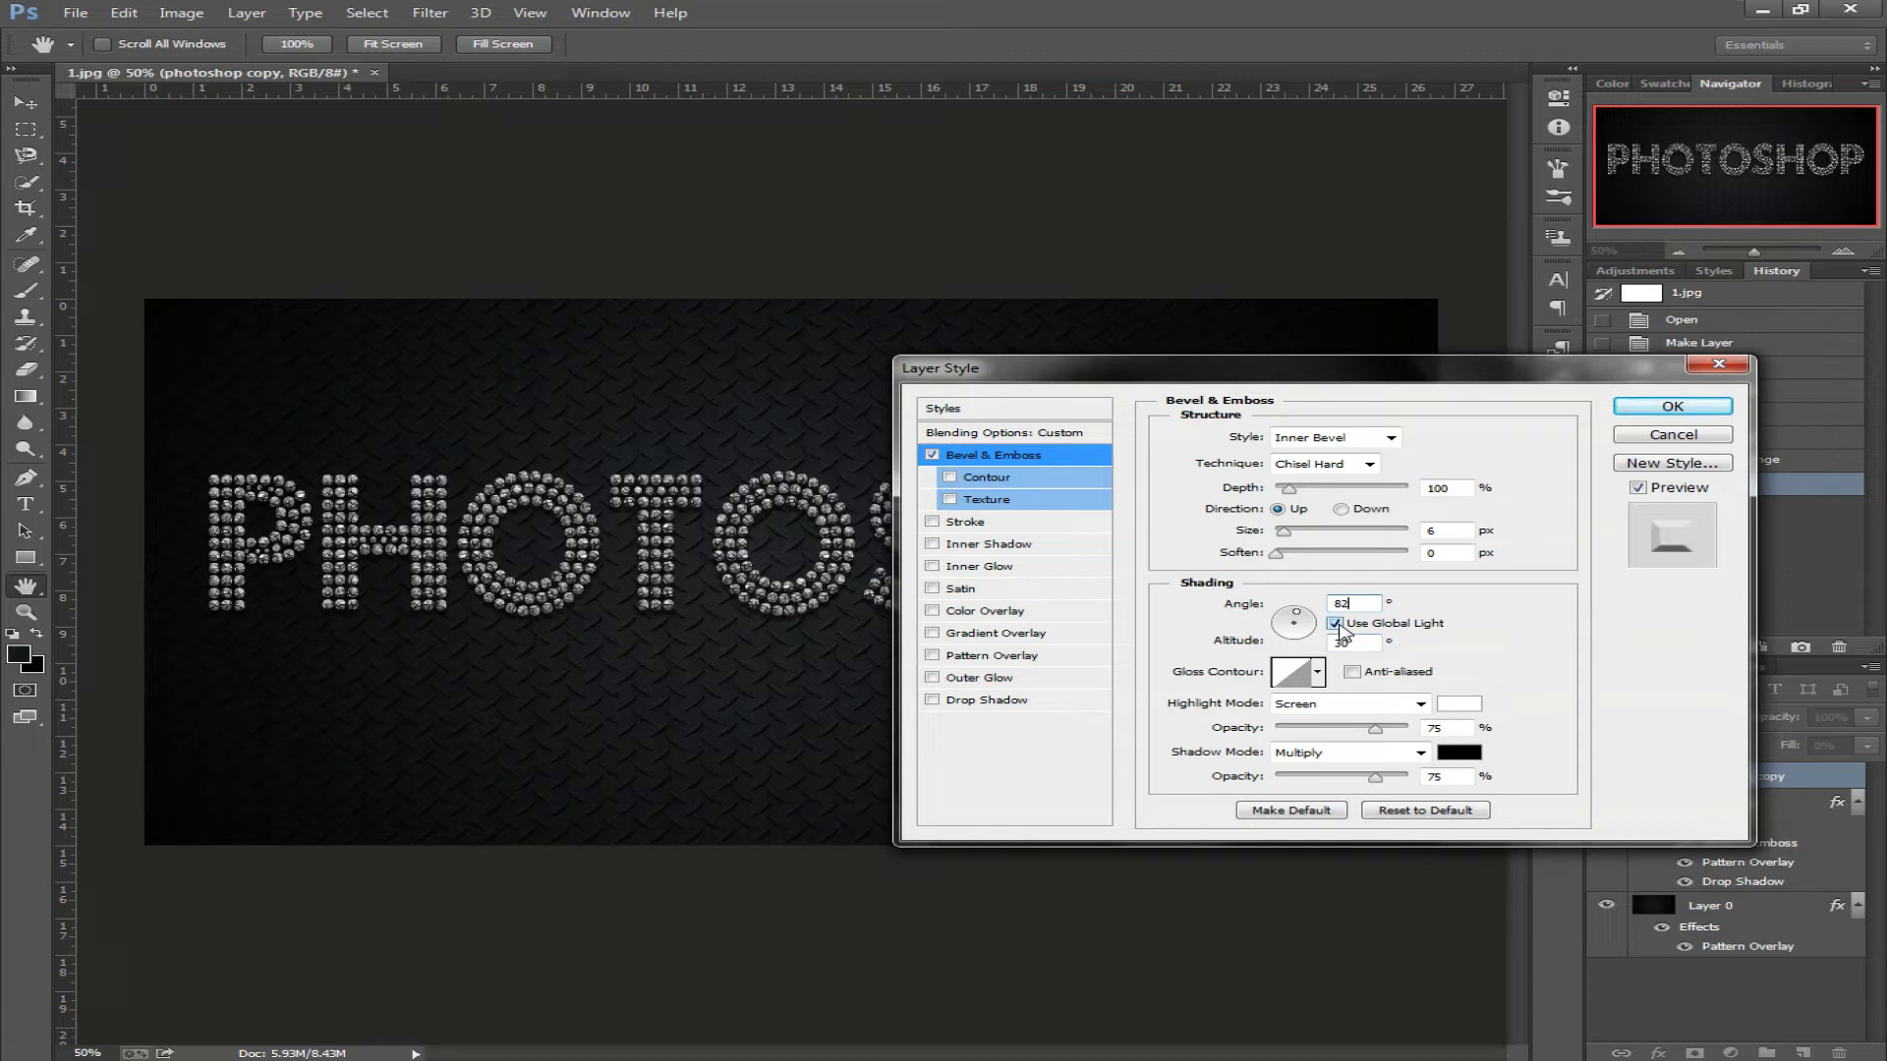
{"action": "left_click", "coordinate": [1337, 625]}
{"action": "double_click", "coordinate": [1364, 642]}
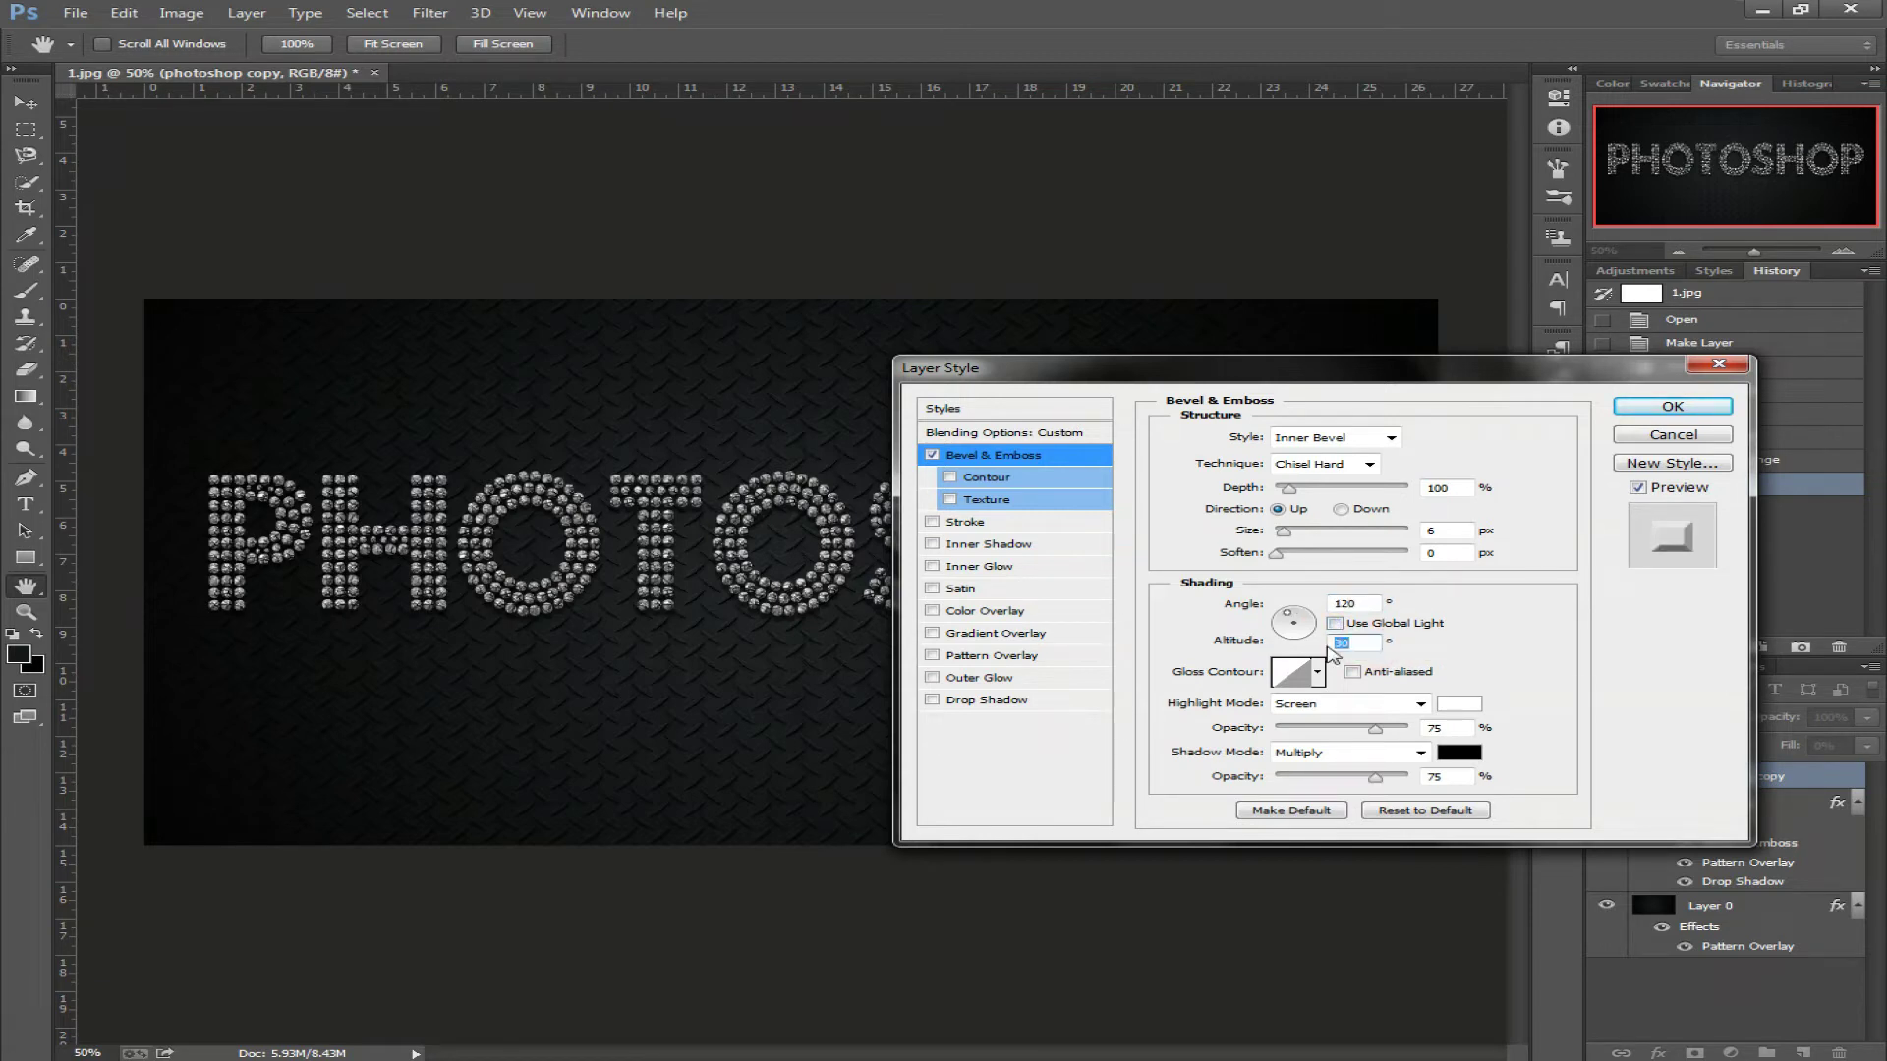
{"action": "type", "text": "53"}
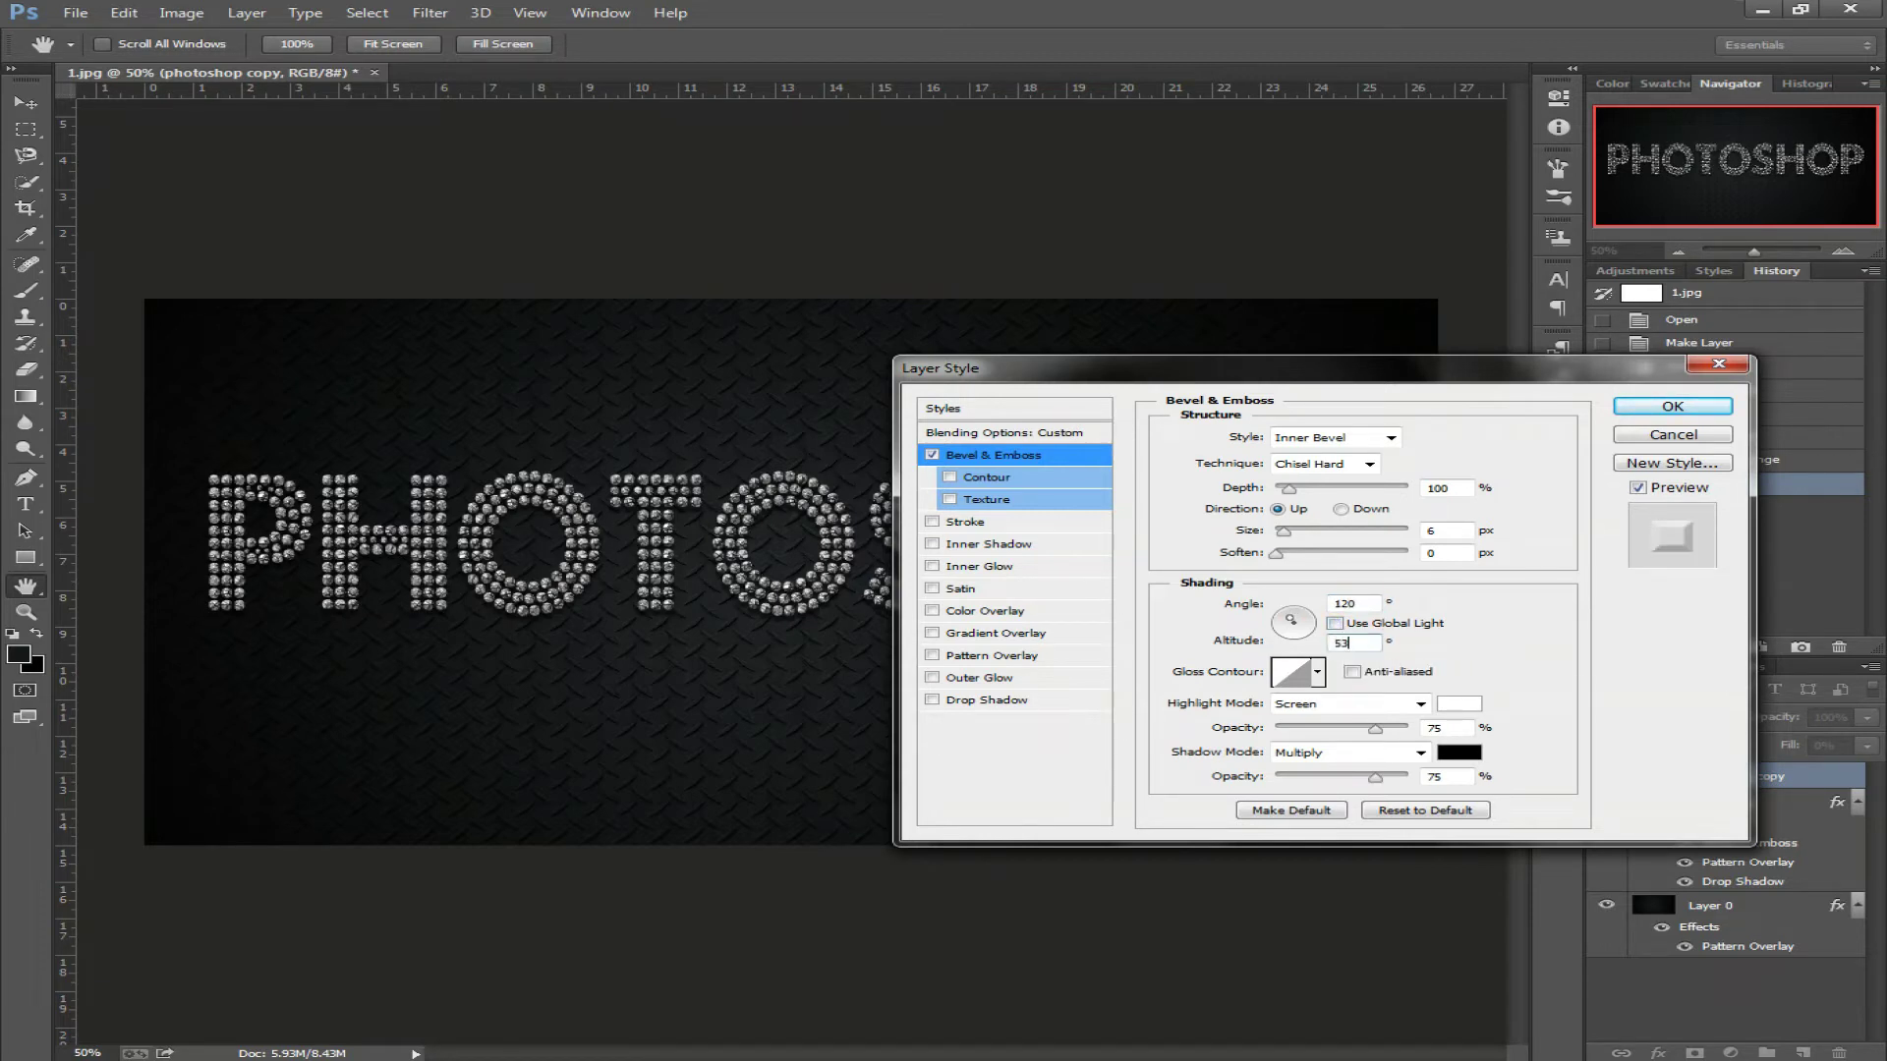
Pick the ring-shaped gloss contour and set the highlight mode to Linear Light.
{"action": "left_click", "coordinate": [1291, 672]}
{"action": "left_click", "coordinate": [1140, 236]}
{"action": "left_click", "coordinate": [1317, 672]}
{"action": "left_click", "coordinate": [1204, 757]}
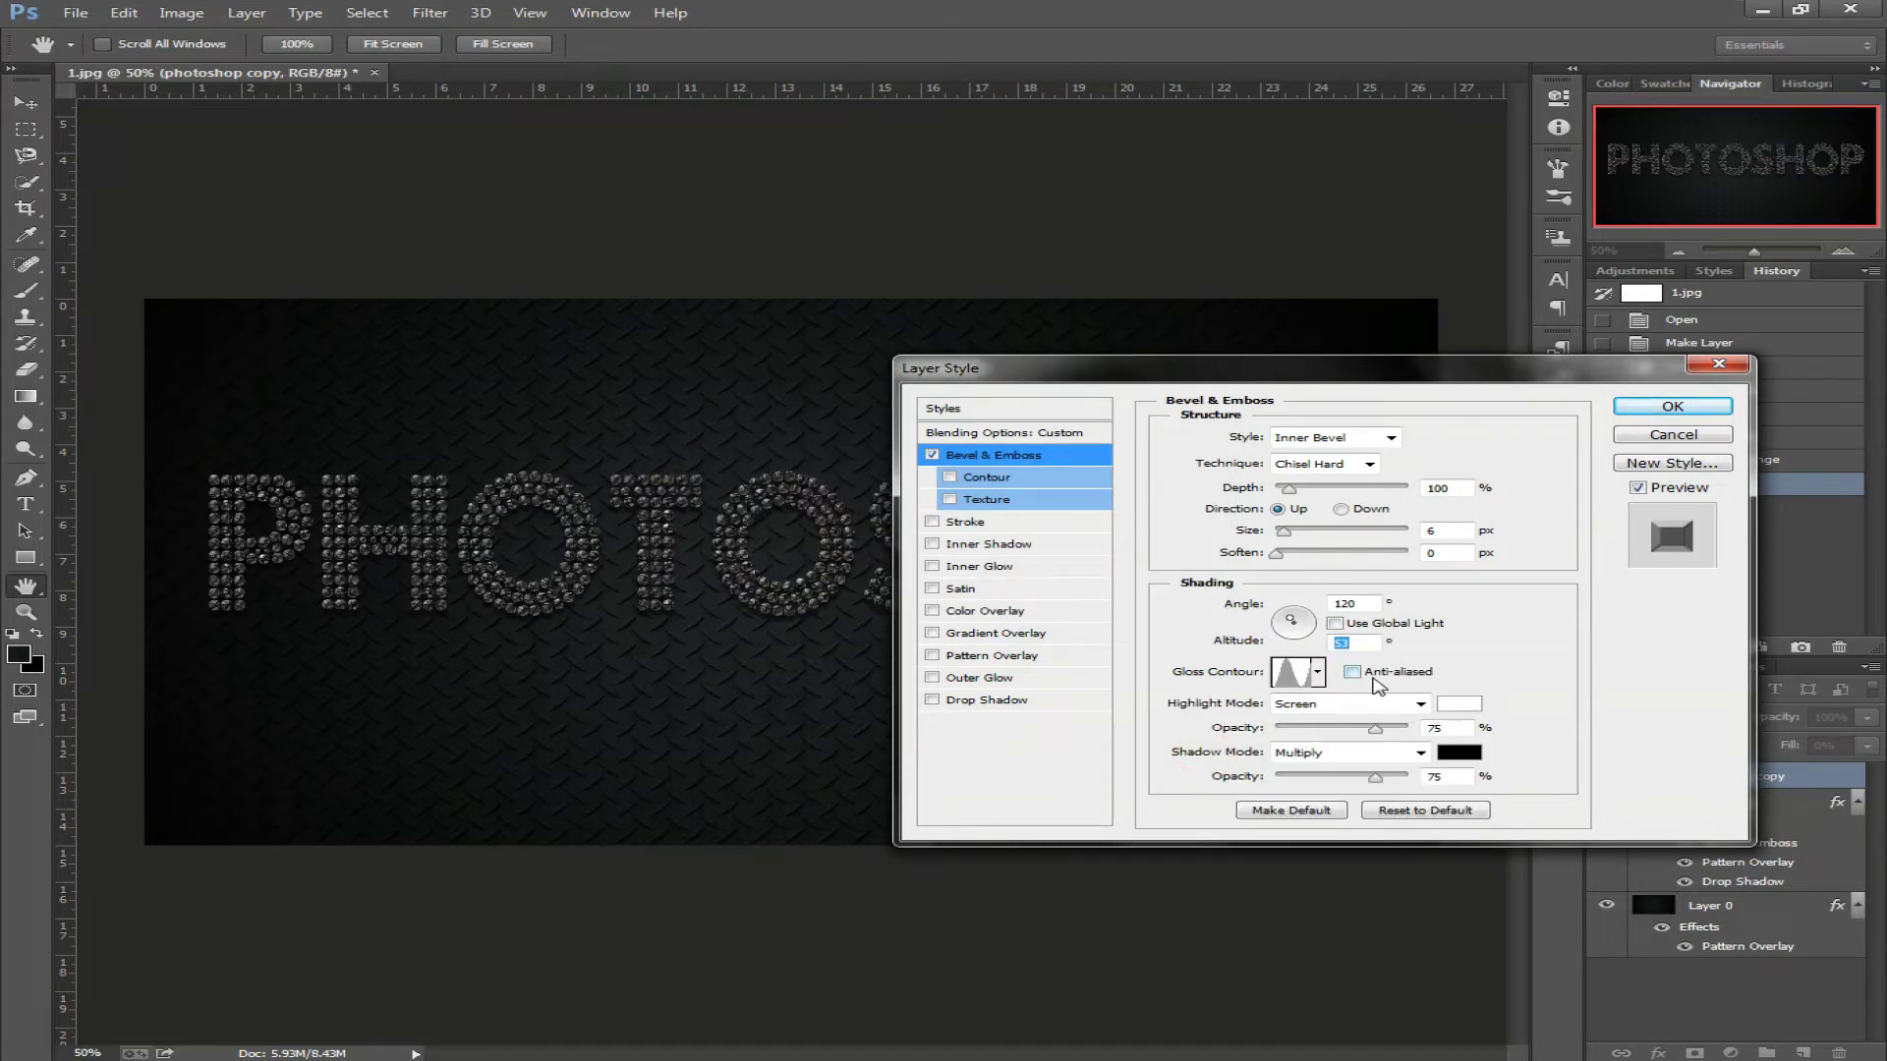
{"action": "left_click", "coordinate": [1415, 703]}
{"action": "left_click", "coordinate": [1341, 492]}
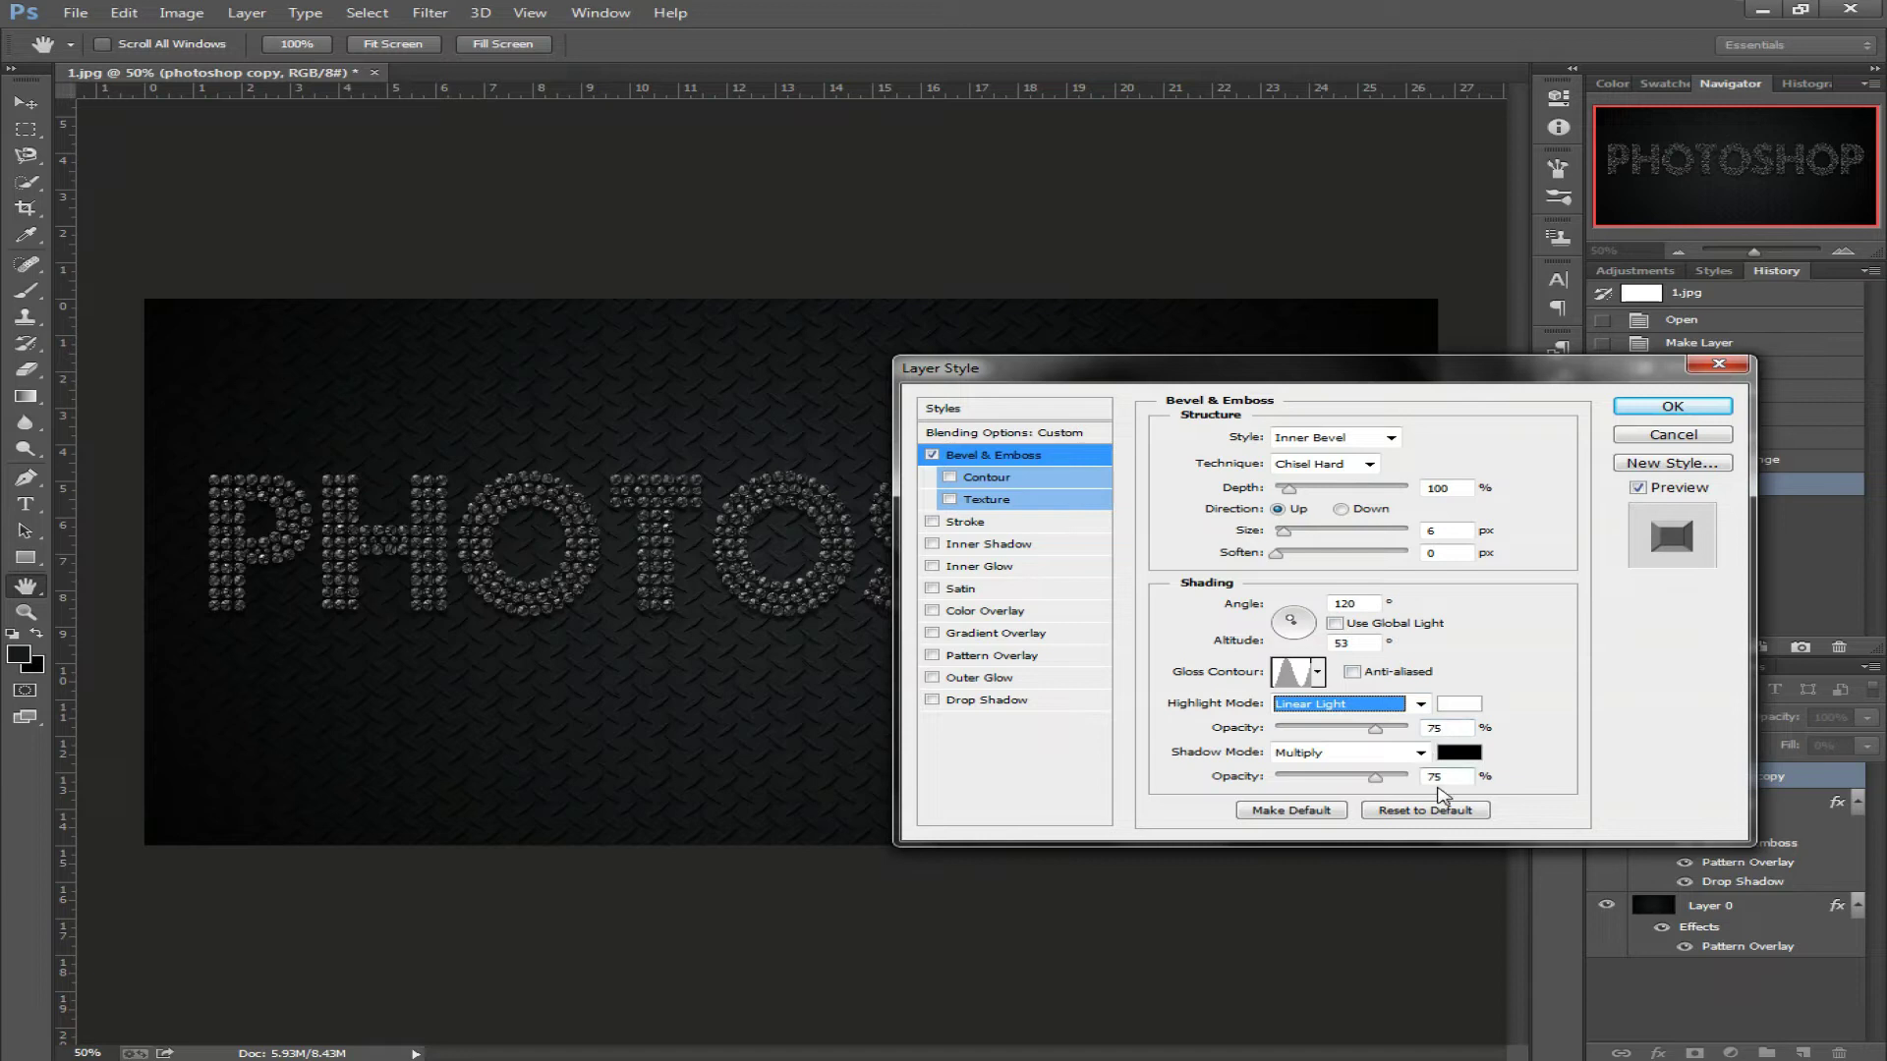
Enable anti-aliased Contour, add Texture at 500% depth, and turn on Inner Glow.
{"action": "left_click", "coordinate": [1022, 483]}
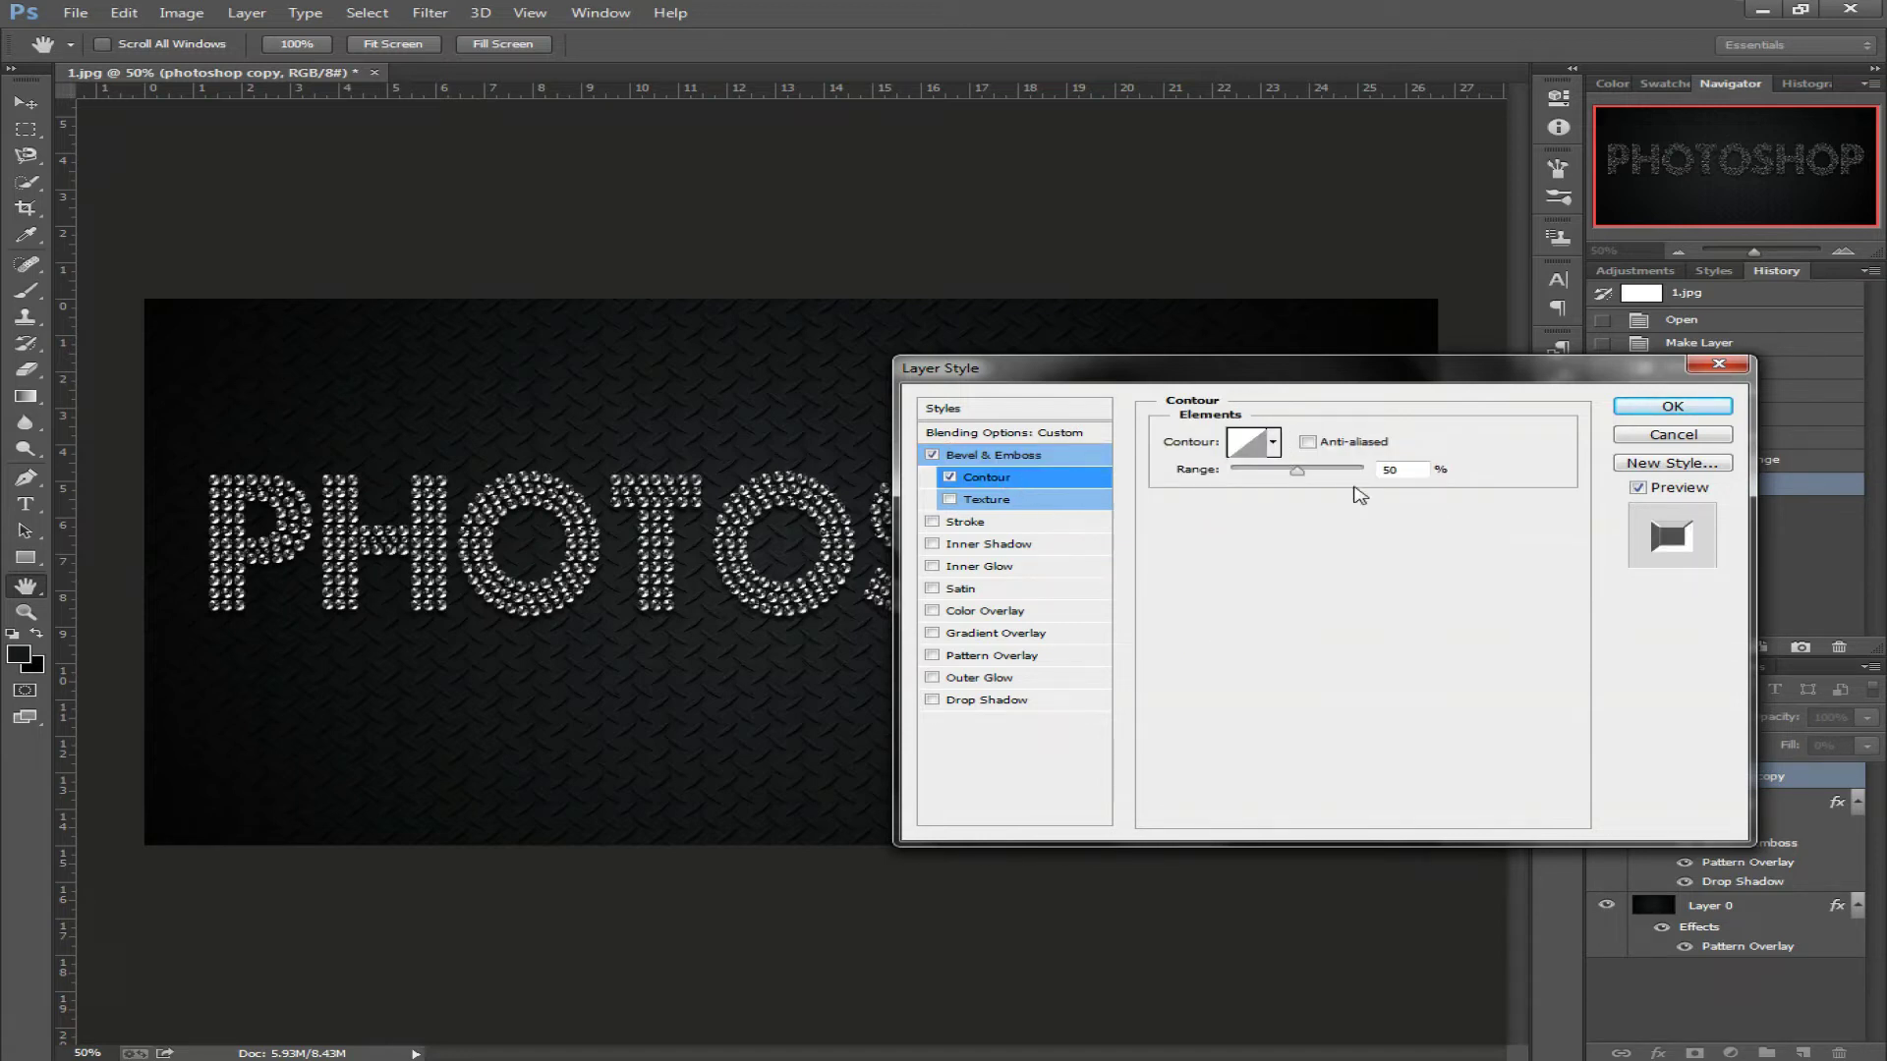
{"action": "left_click", "coordinate": [1307, 443]}
{"action": "left_click", "coordinate": [1047, 505]}
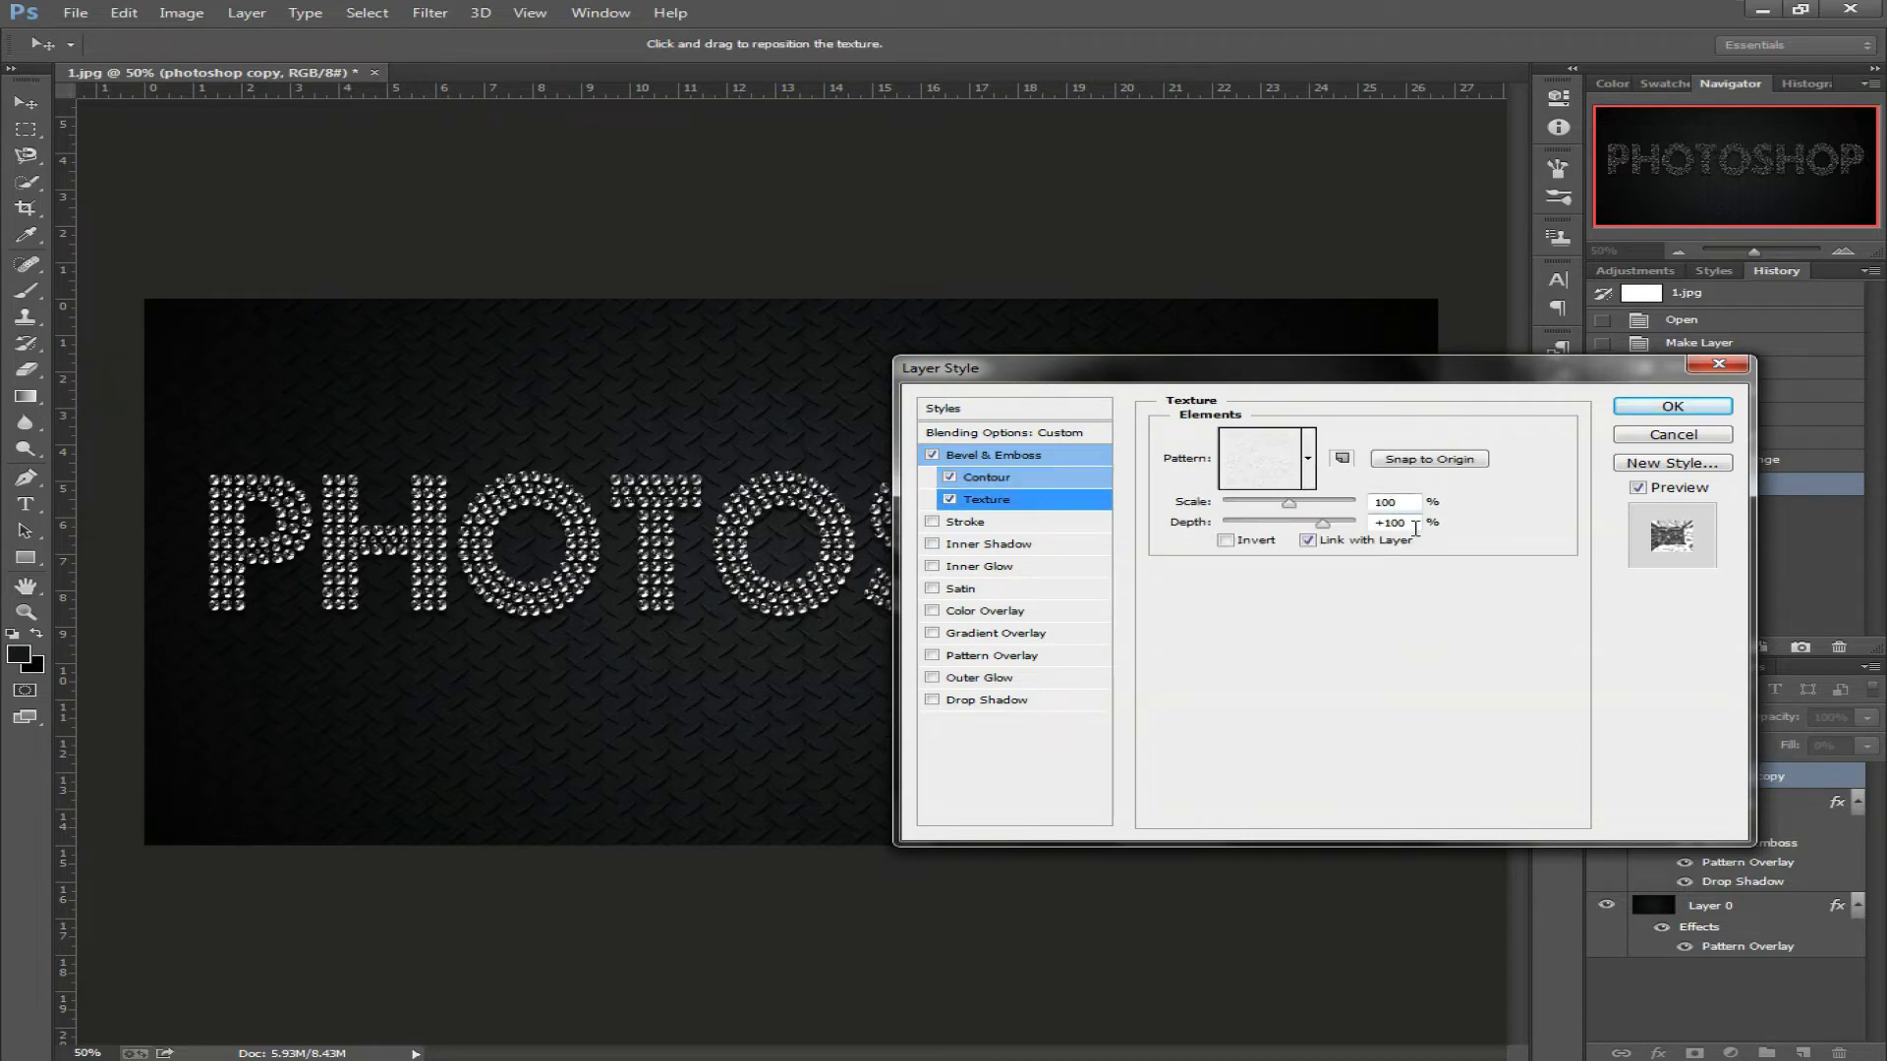
{"action": "left_click", "coordinate": [1415, 525]}
{"action": "type", "text": "500"}
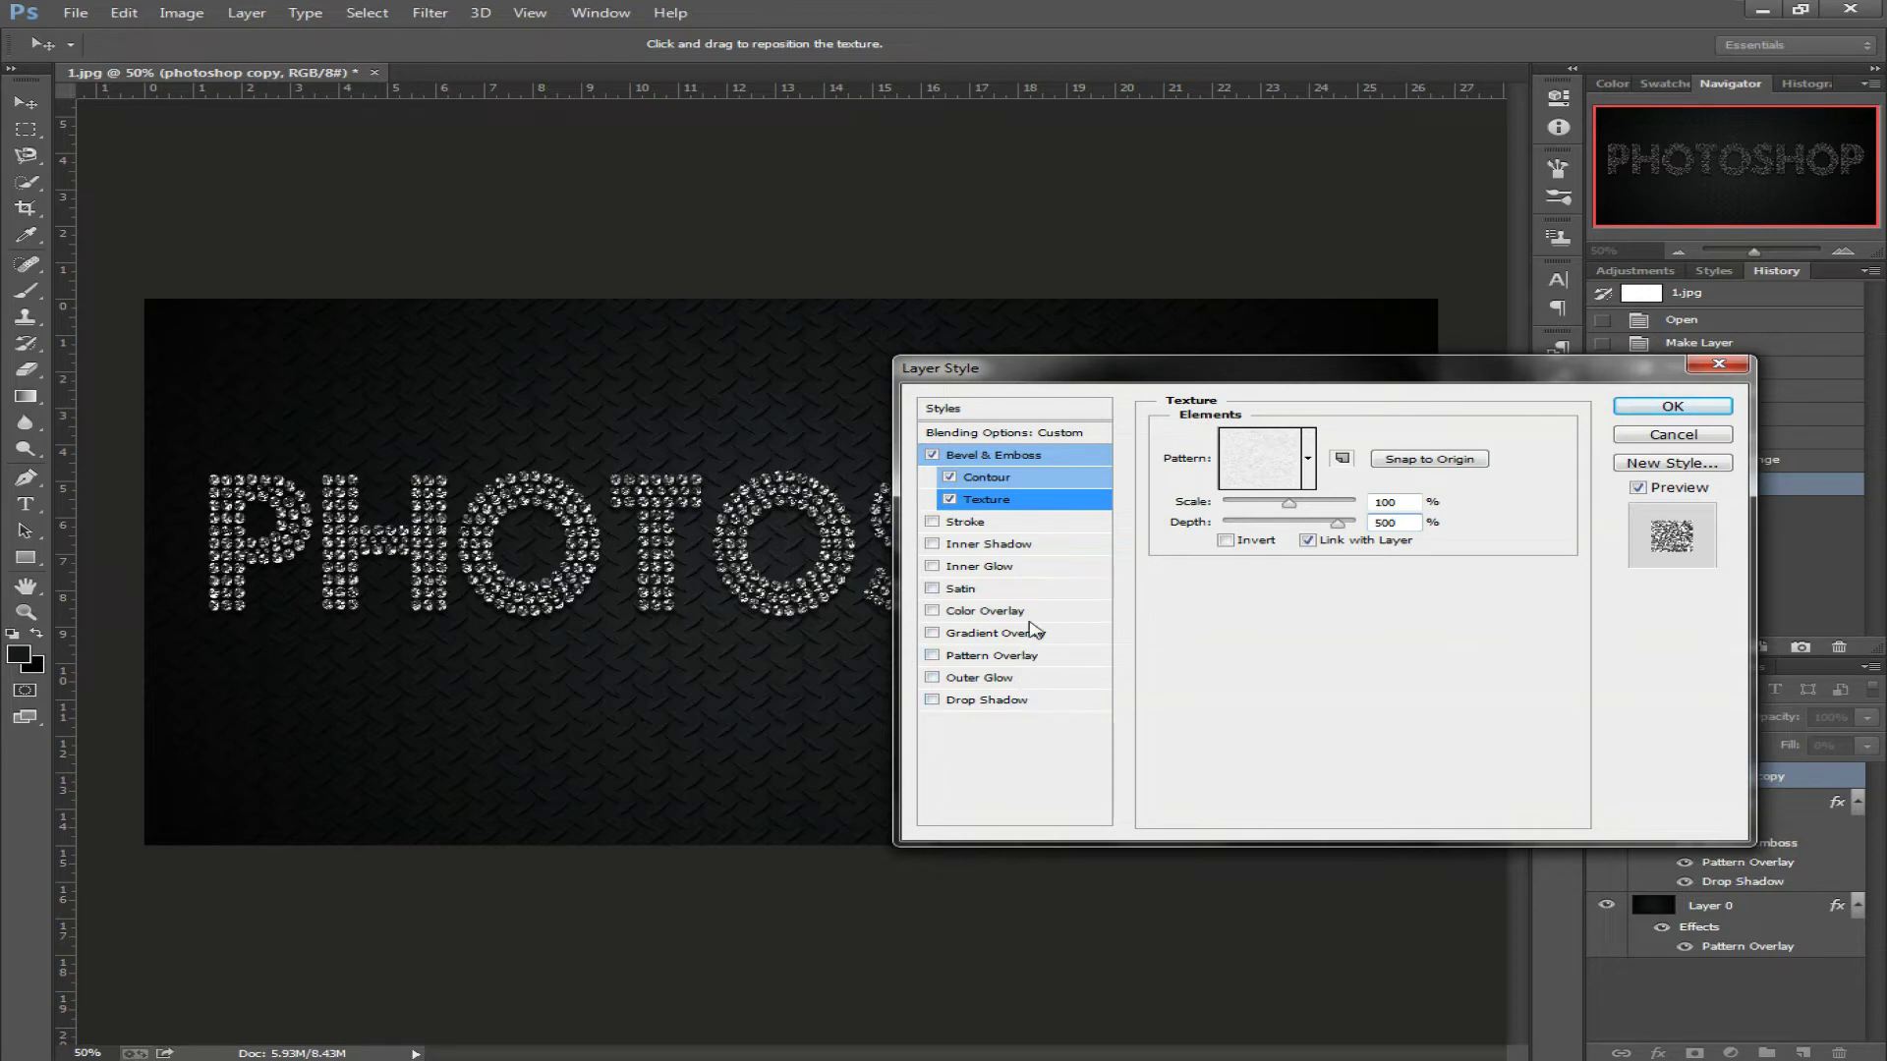
{"action": "left_click", "coordinate": [1048, 570]}
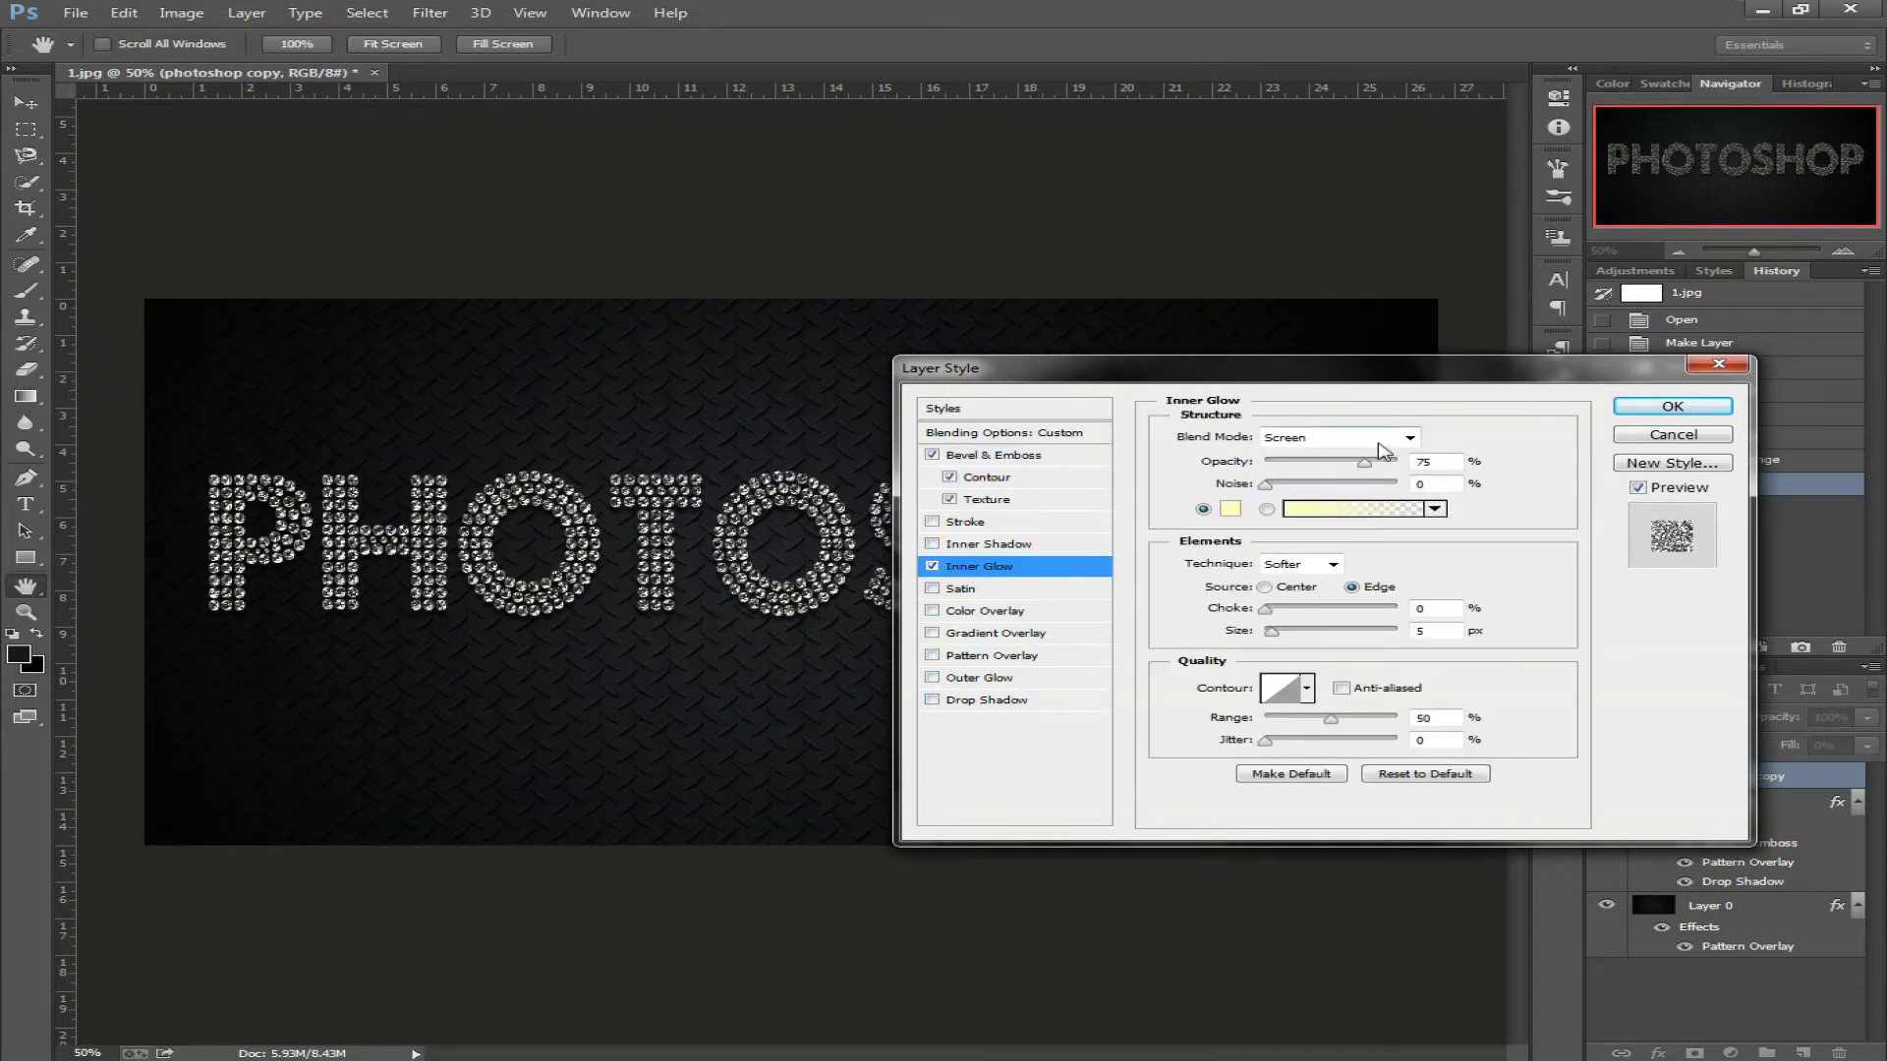
Give the inner glow noise 49, colour b3bb94, Center source and 16 px size.
{"action": "double_click", "coordinate": [1415, 483]}
{"action": "type", "text": "49"}
{"action": "left_click", "coordinate": [1229, 508]}
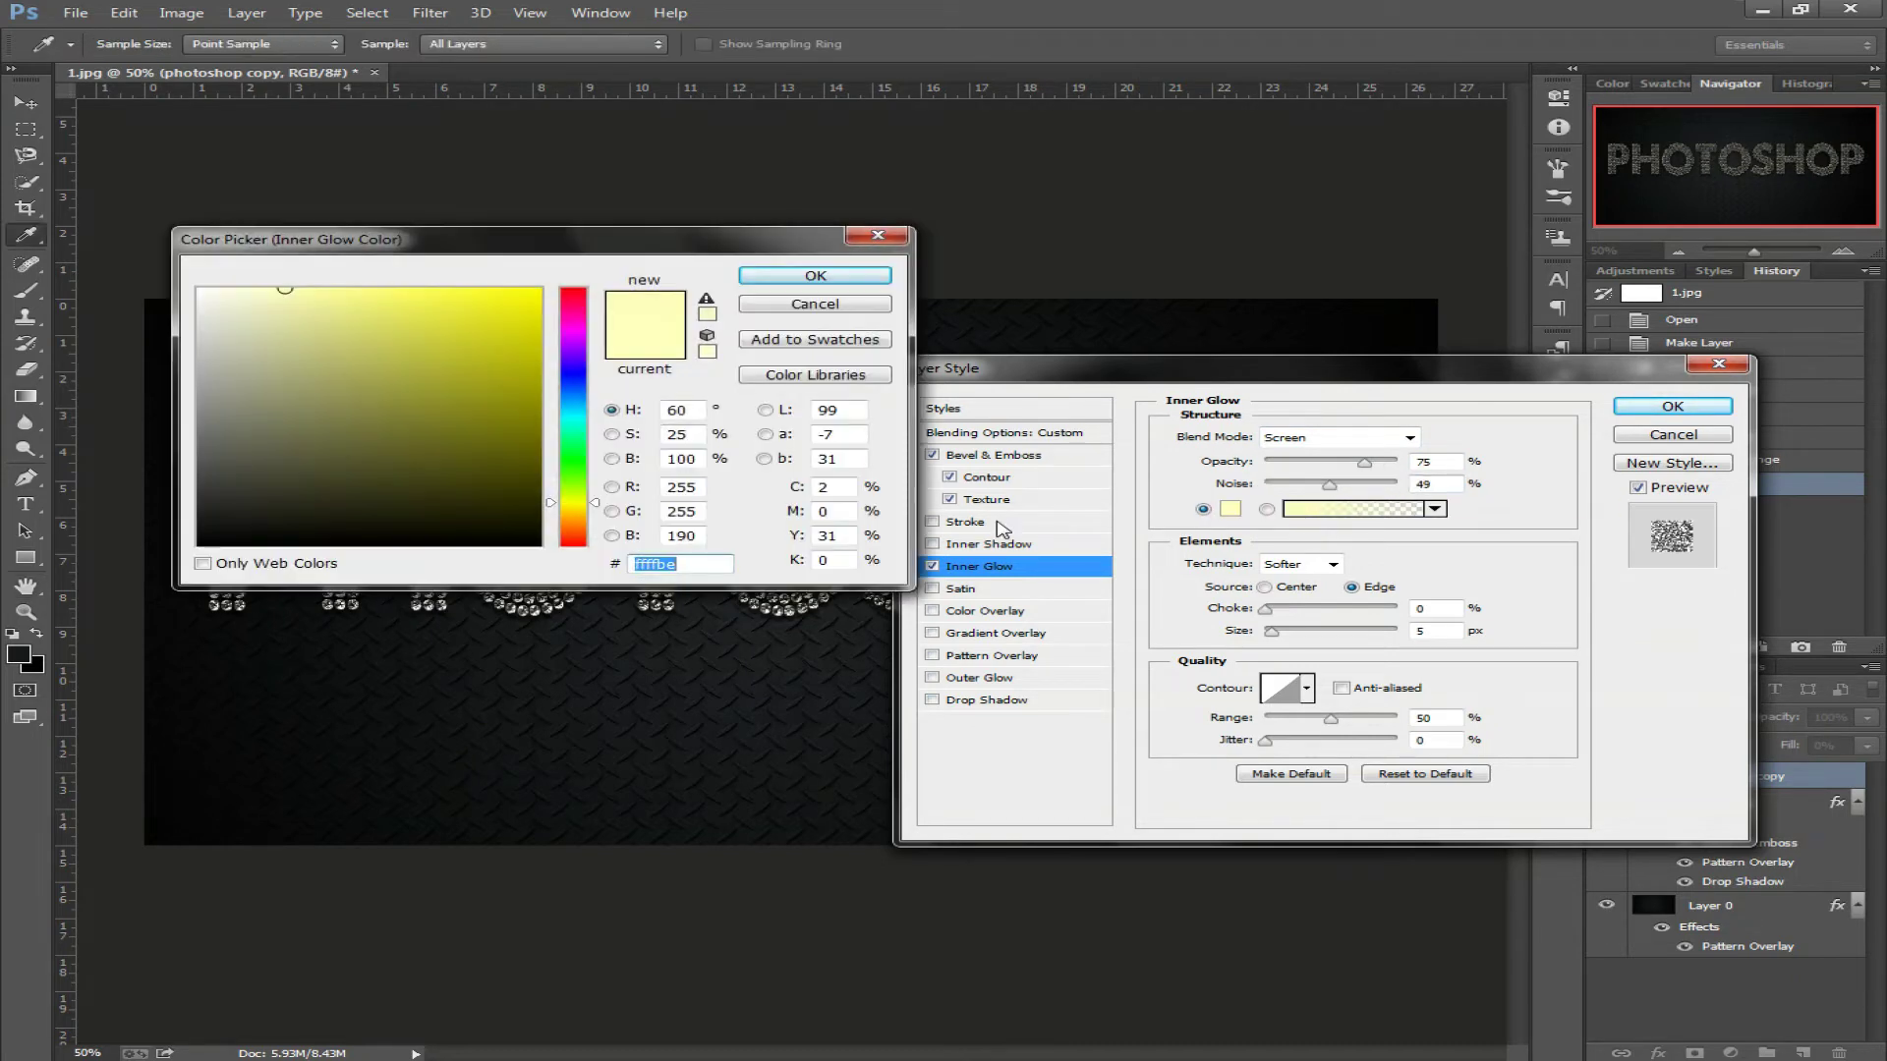
{"action": "type", "text": "b3"}
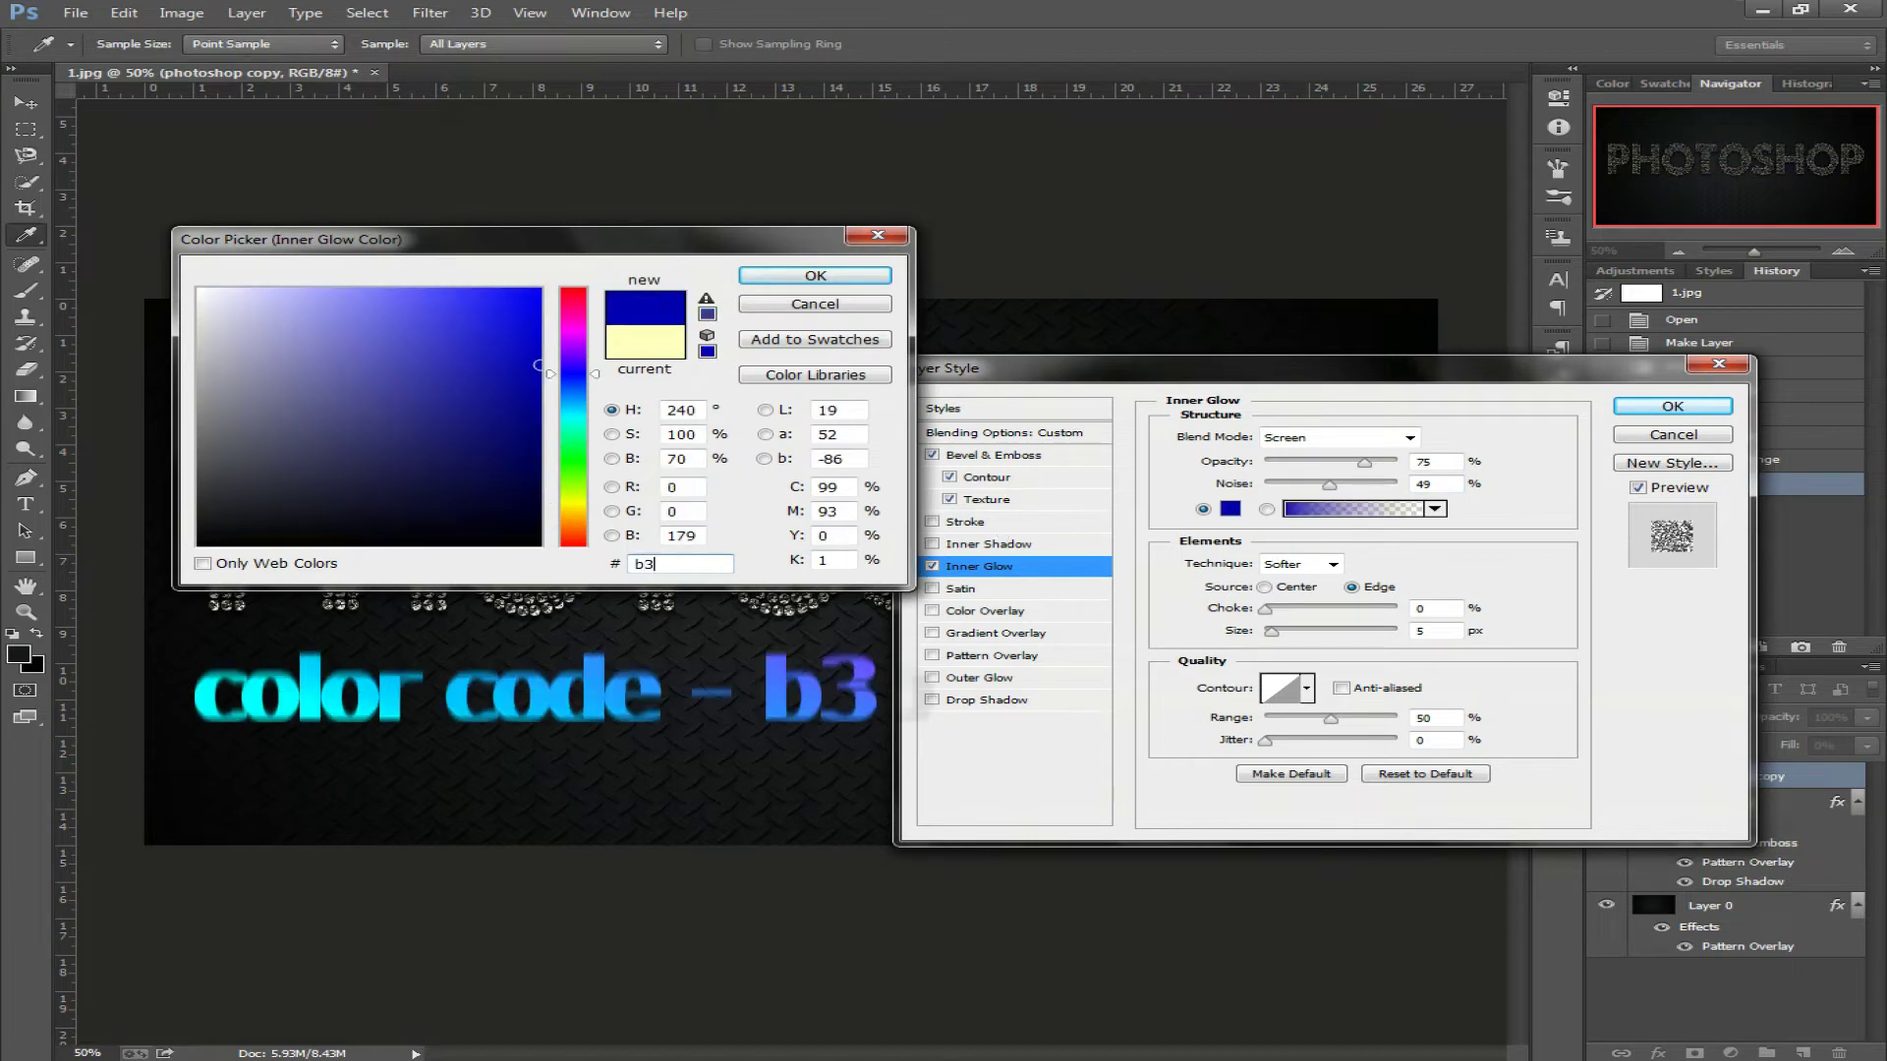
{"action": "type", "text": "bb"}
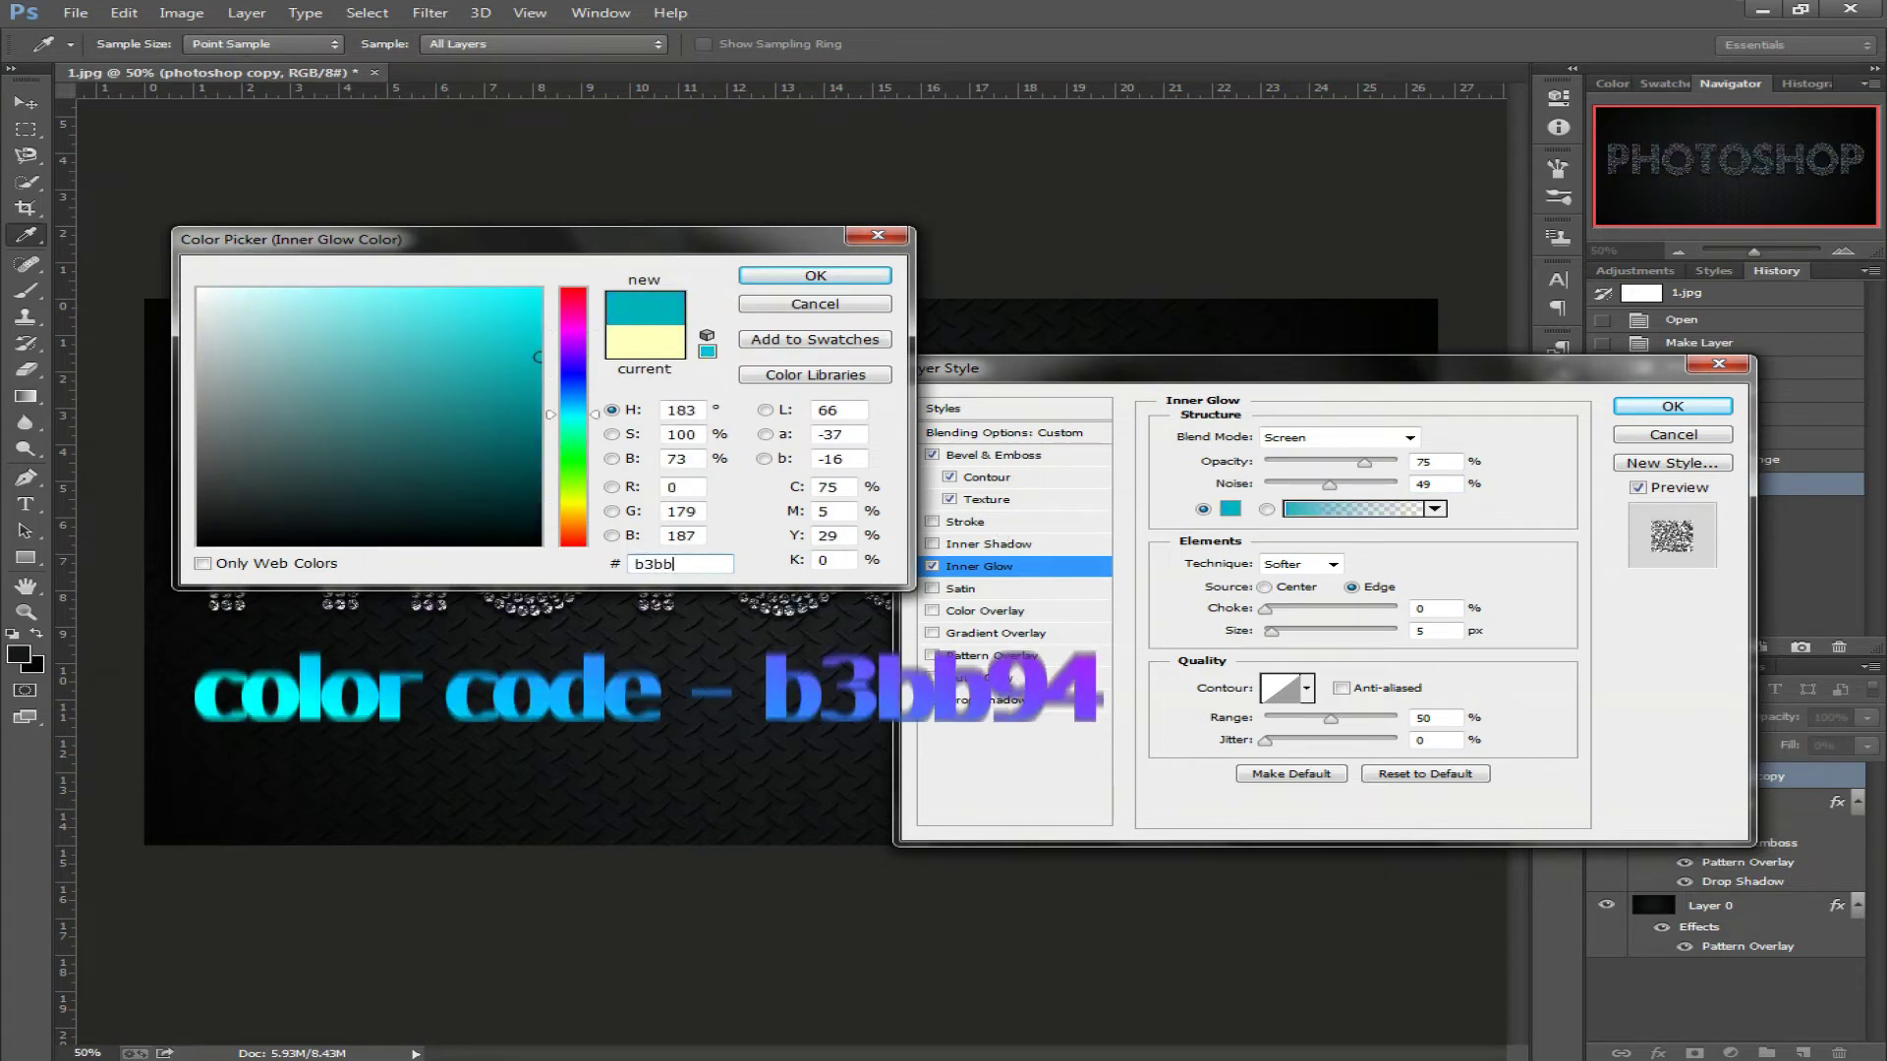
{"action": "type", "text": "94"}
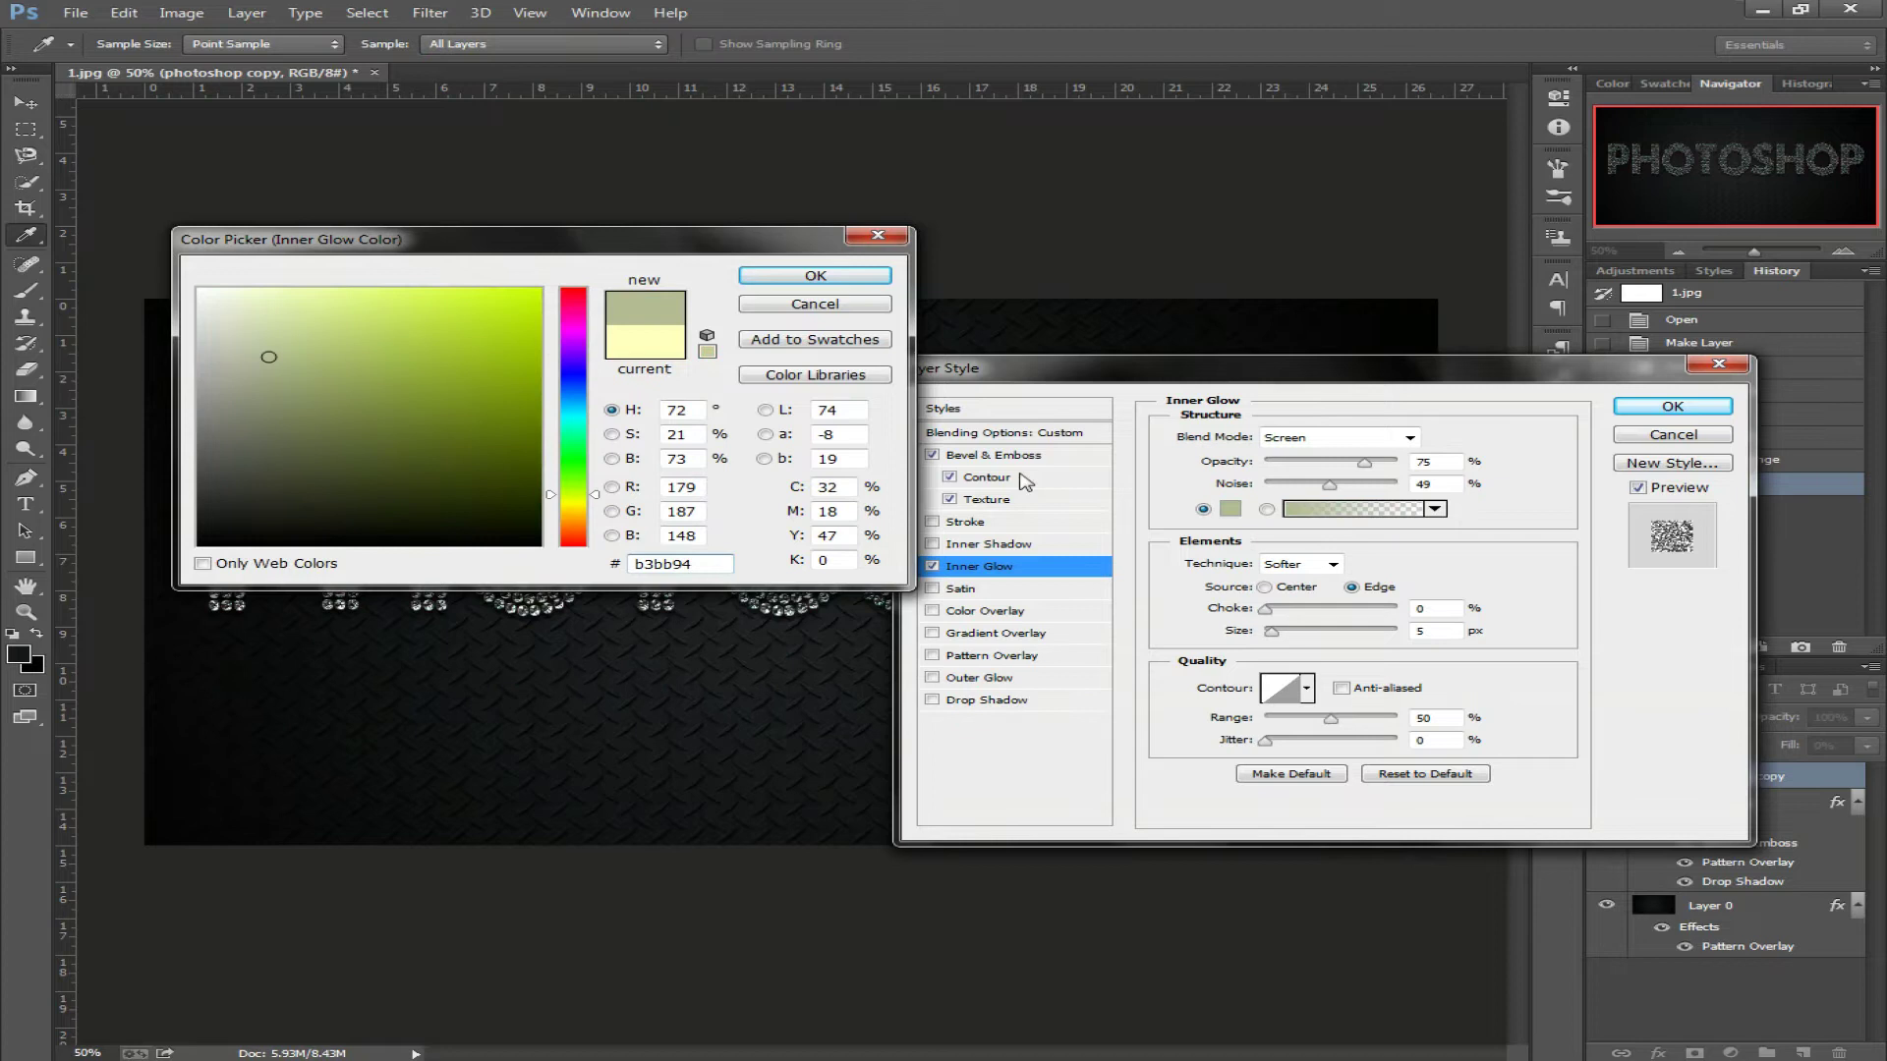
{"action": "left_click", "coordinate": [798, 278]}
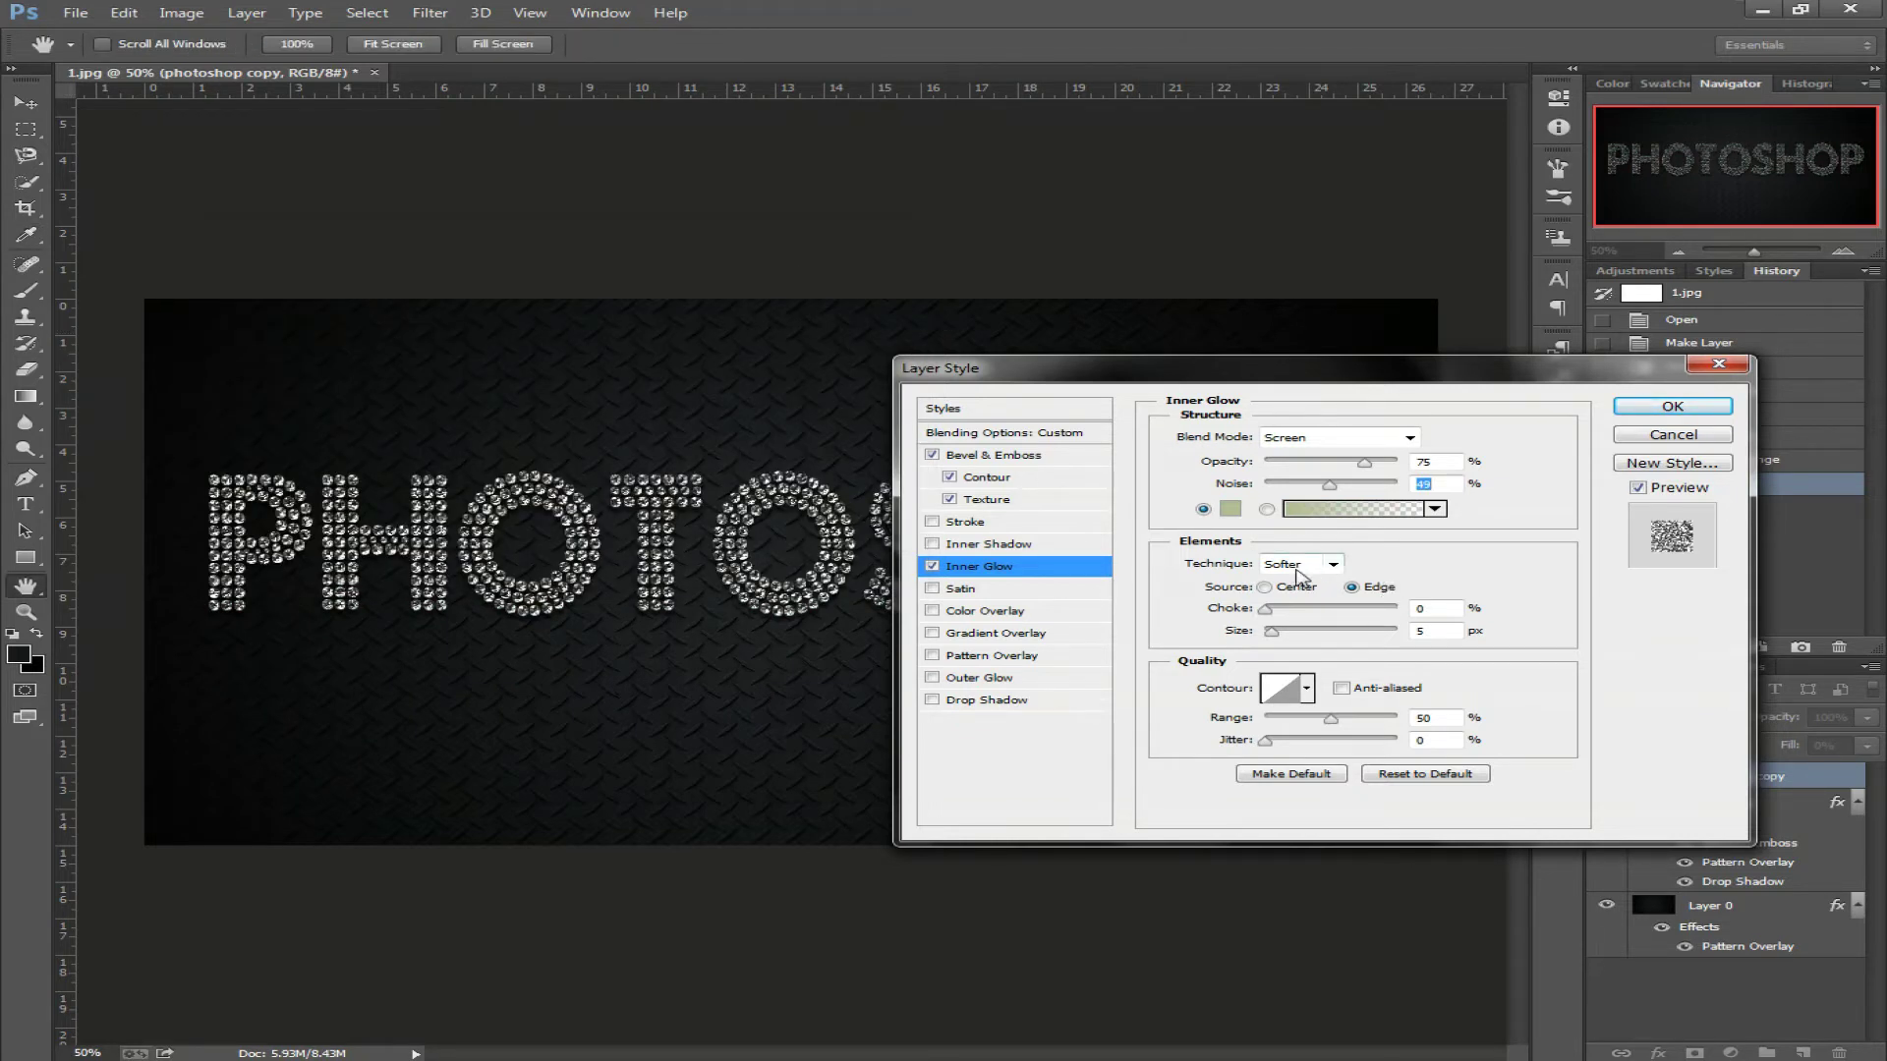
{"action": "left_click", "coordinate": [1264, 587]}
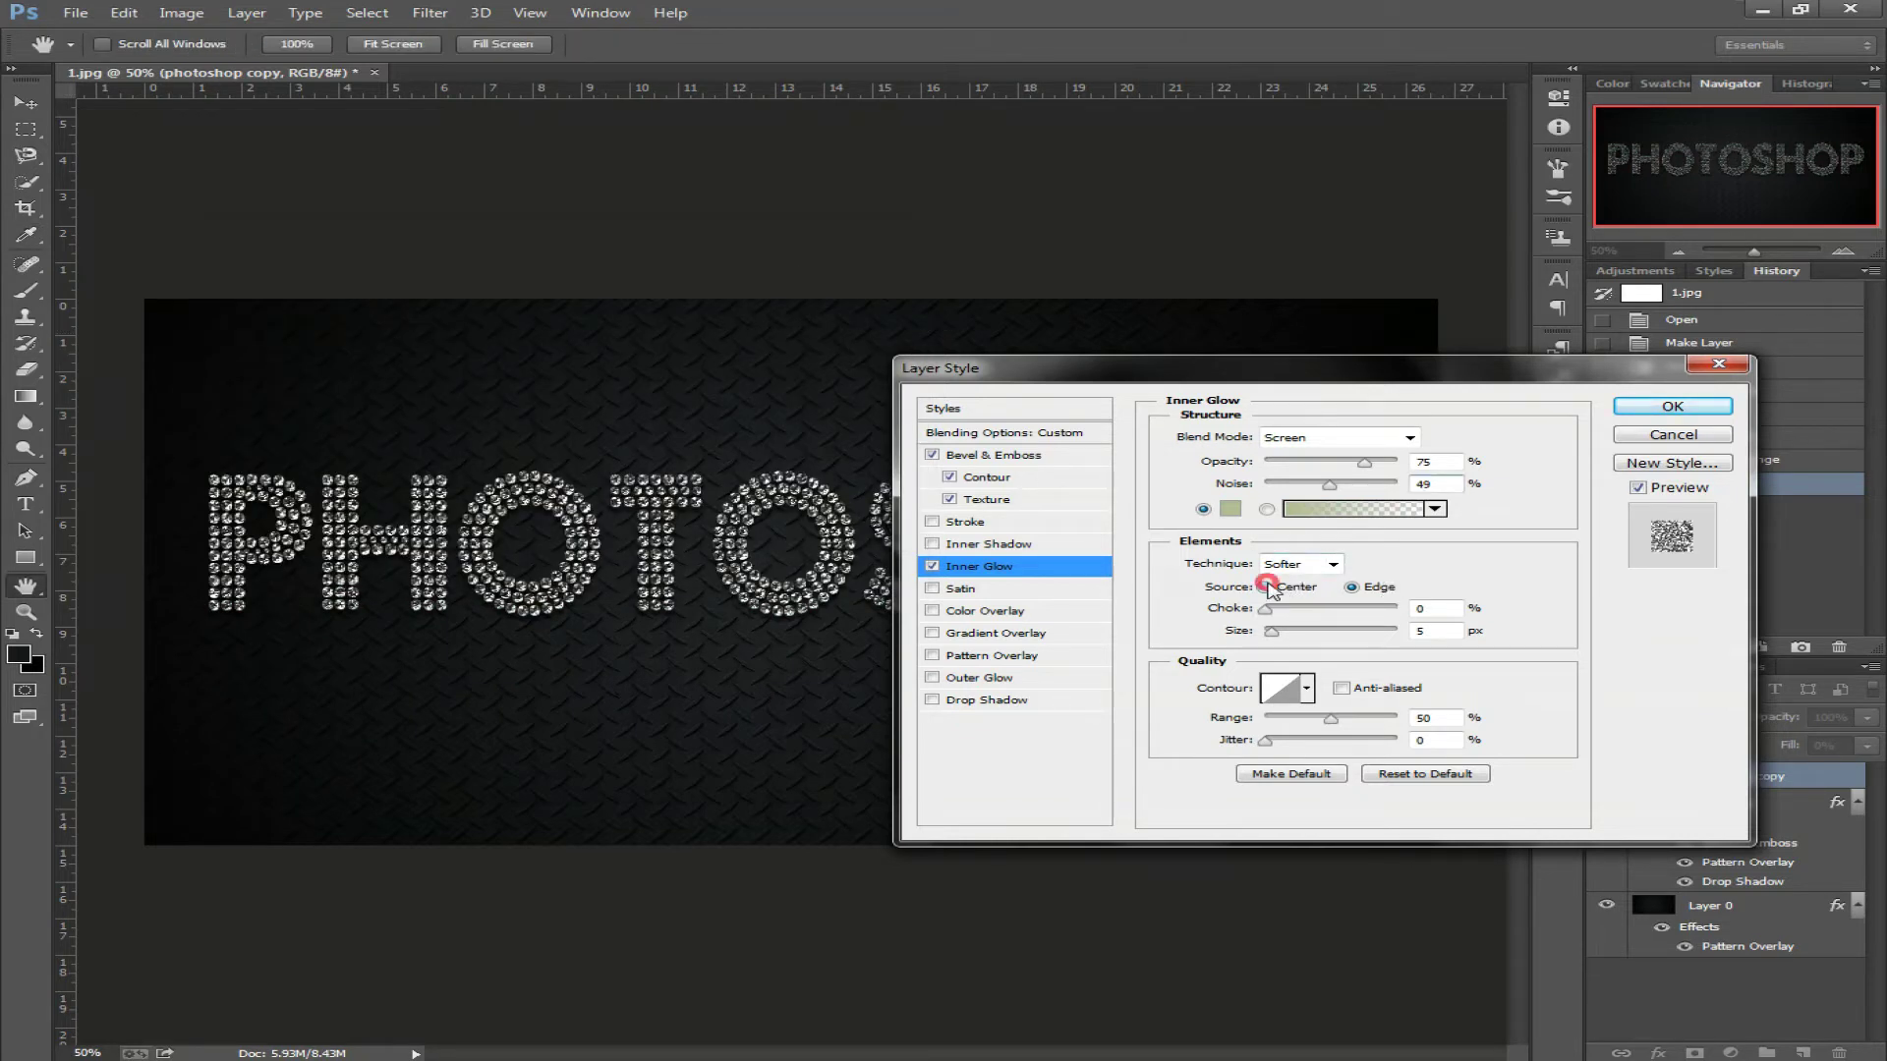
{"action": "left_click", "coordinate": [1422, 631]}
{"action": "type", "text": "6"}
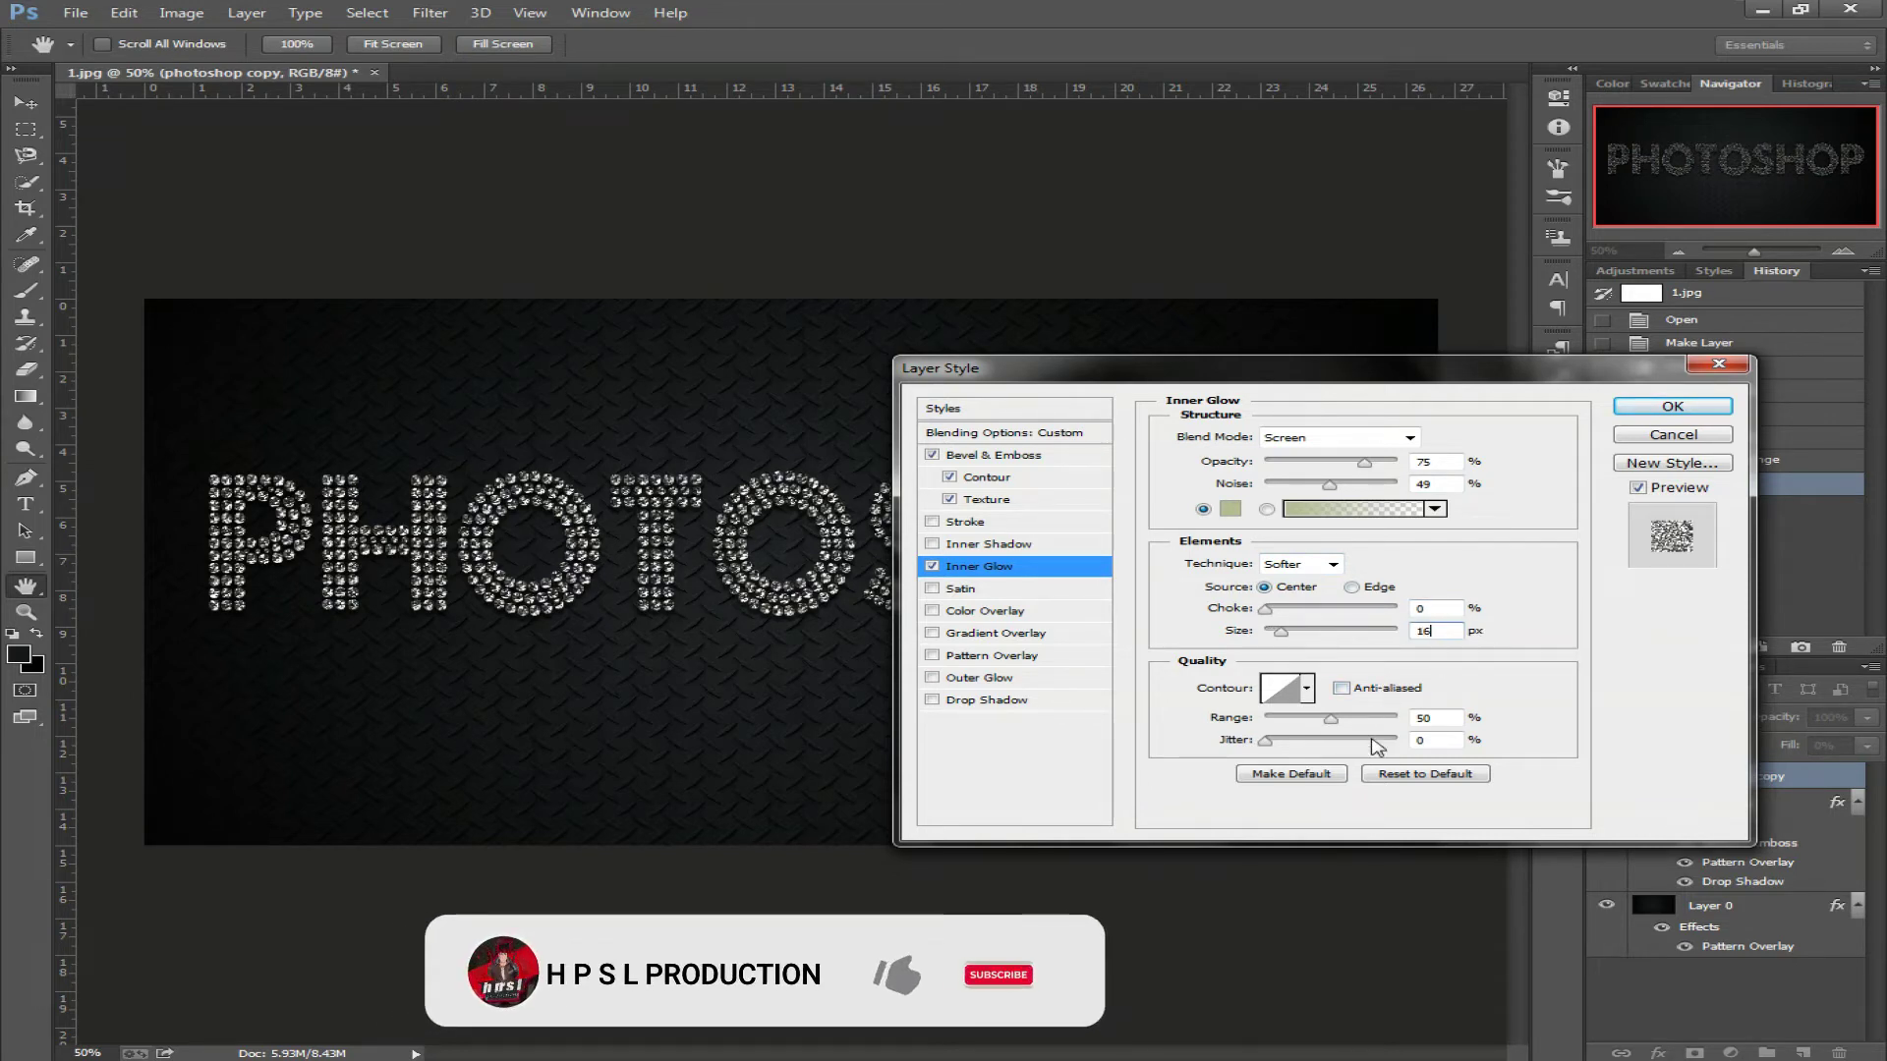
Enable Pattern Overlay in Soft Light mode and load the Patterns set.
{"action": "left_click", "coordinate": [1081, 661]}
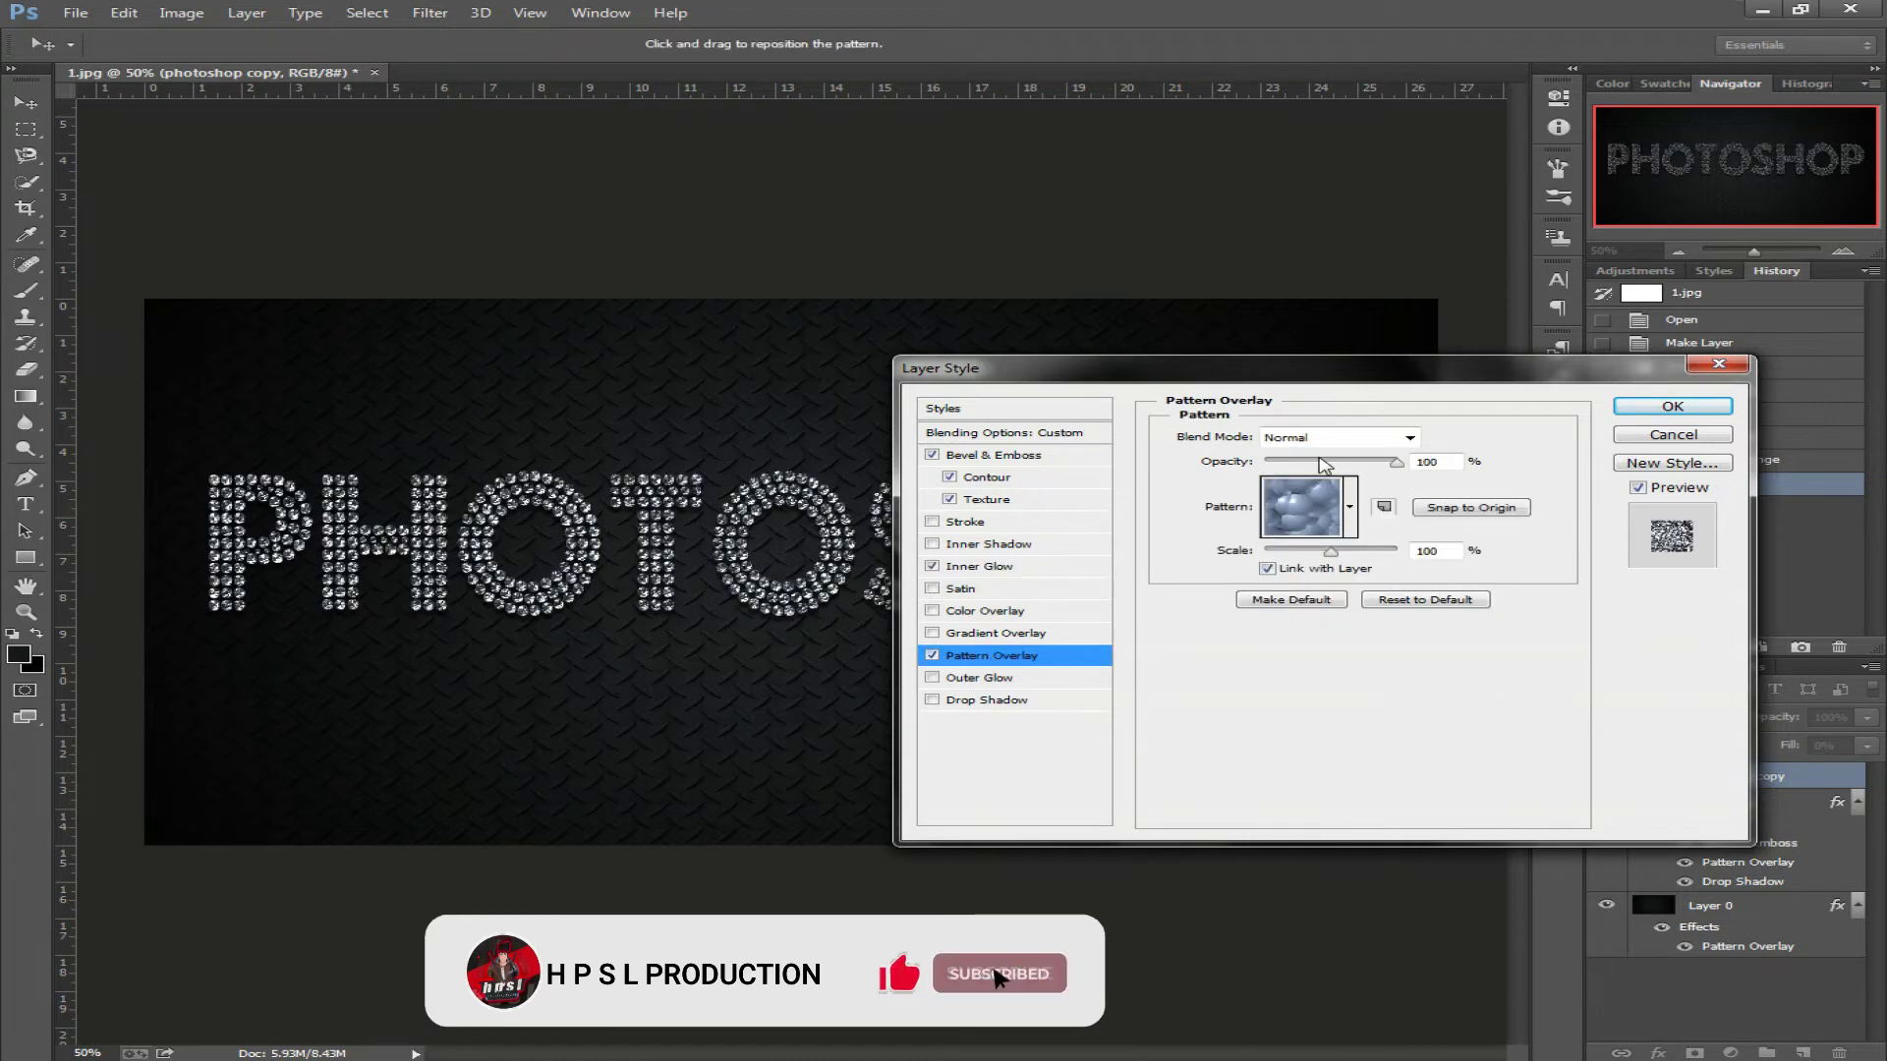
{"action": "left_click", "coordinate": [1359, 447]}
{"action": "left_click", "coordinate": [1292, 716]}
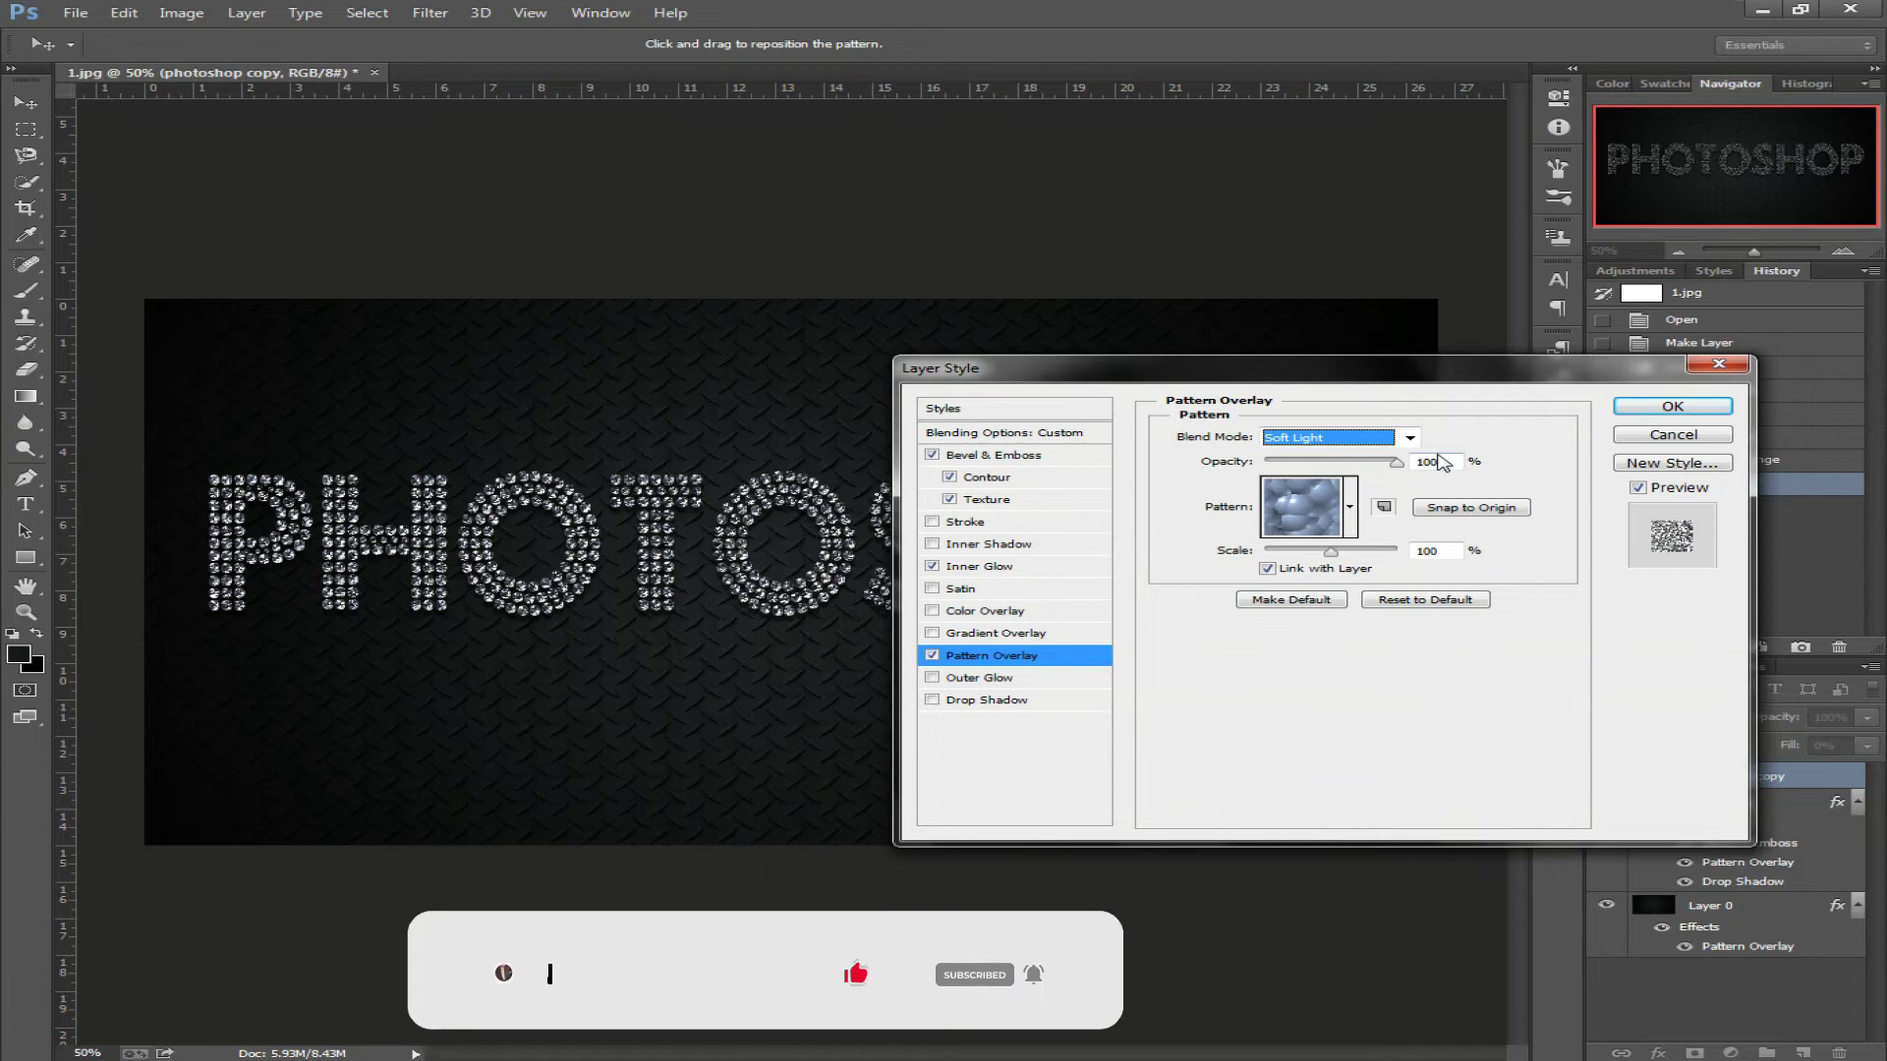
{"action": "left_click", "coordinate": [1350, 507]}
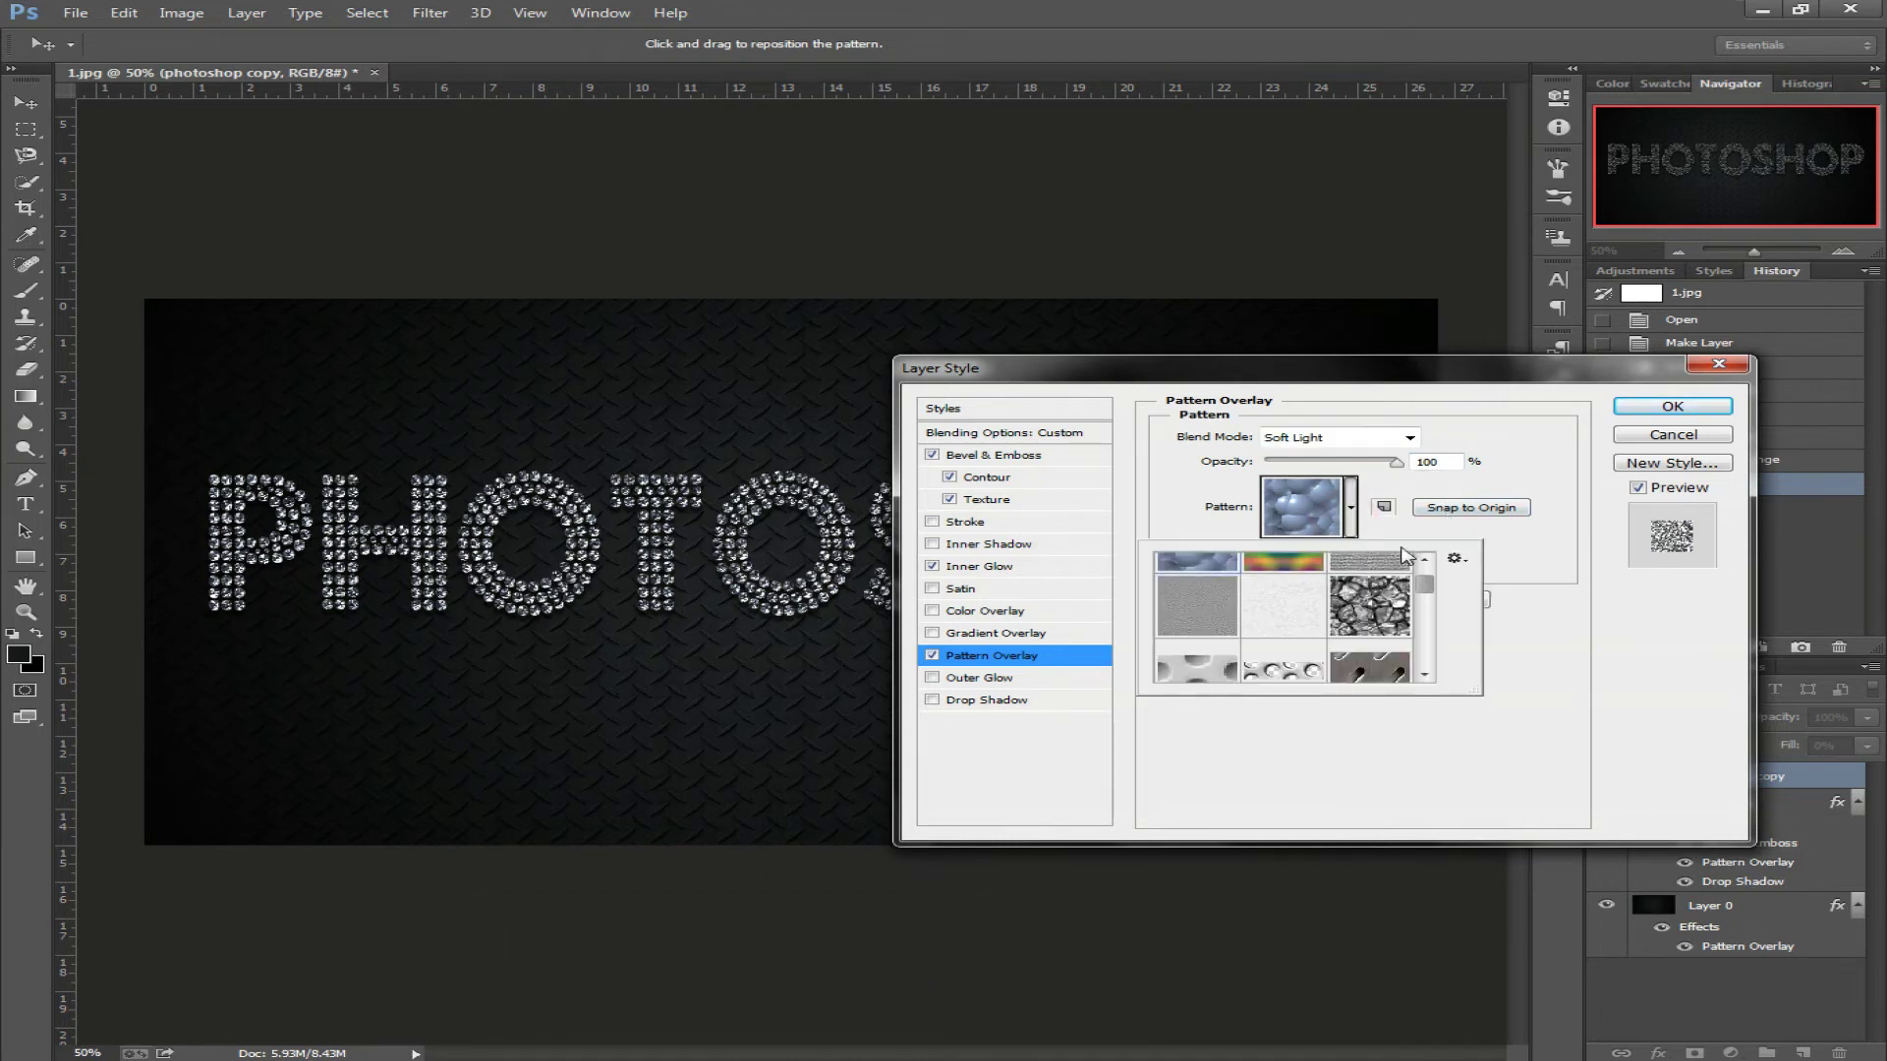
{"action": "left_click", "coordinate": [1456, 562]}
{"action": "left_click", "coordinate": [1518, 490]}
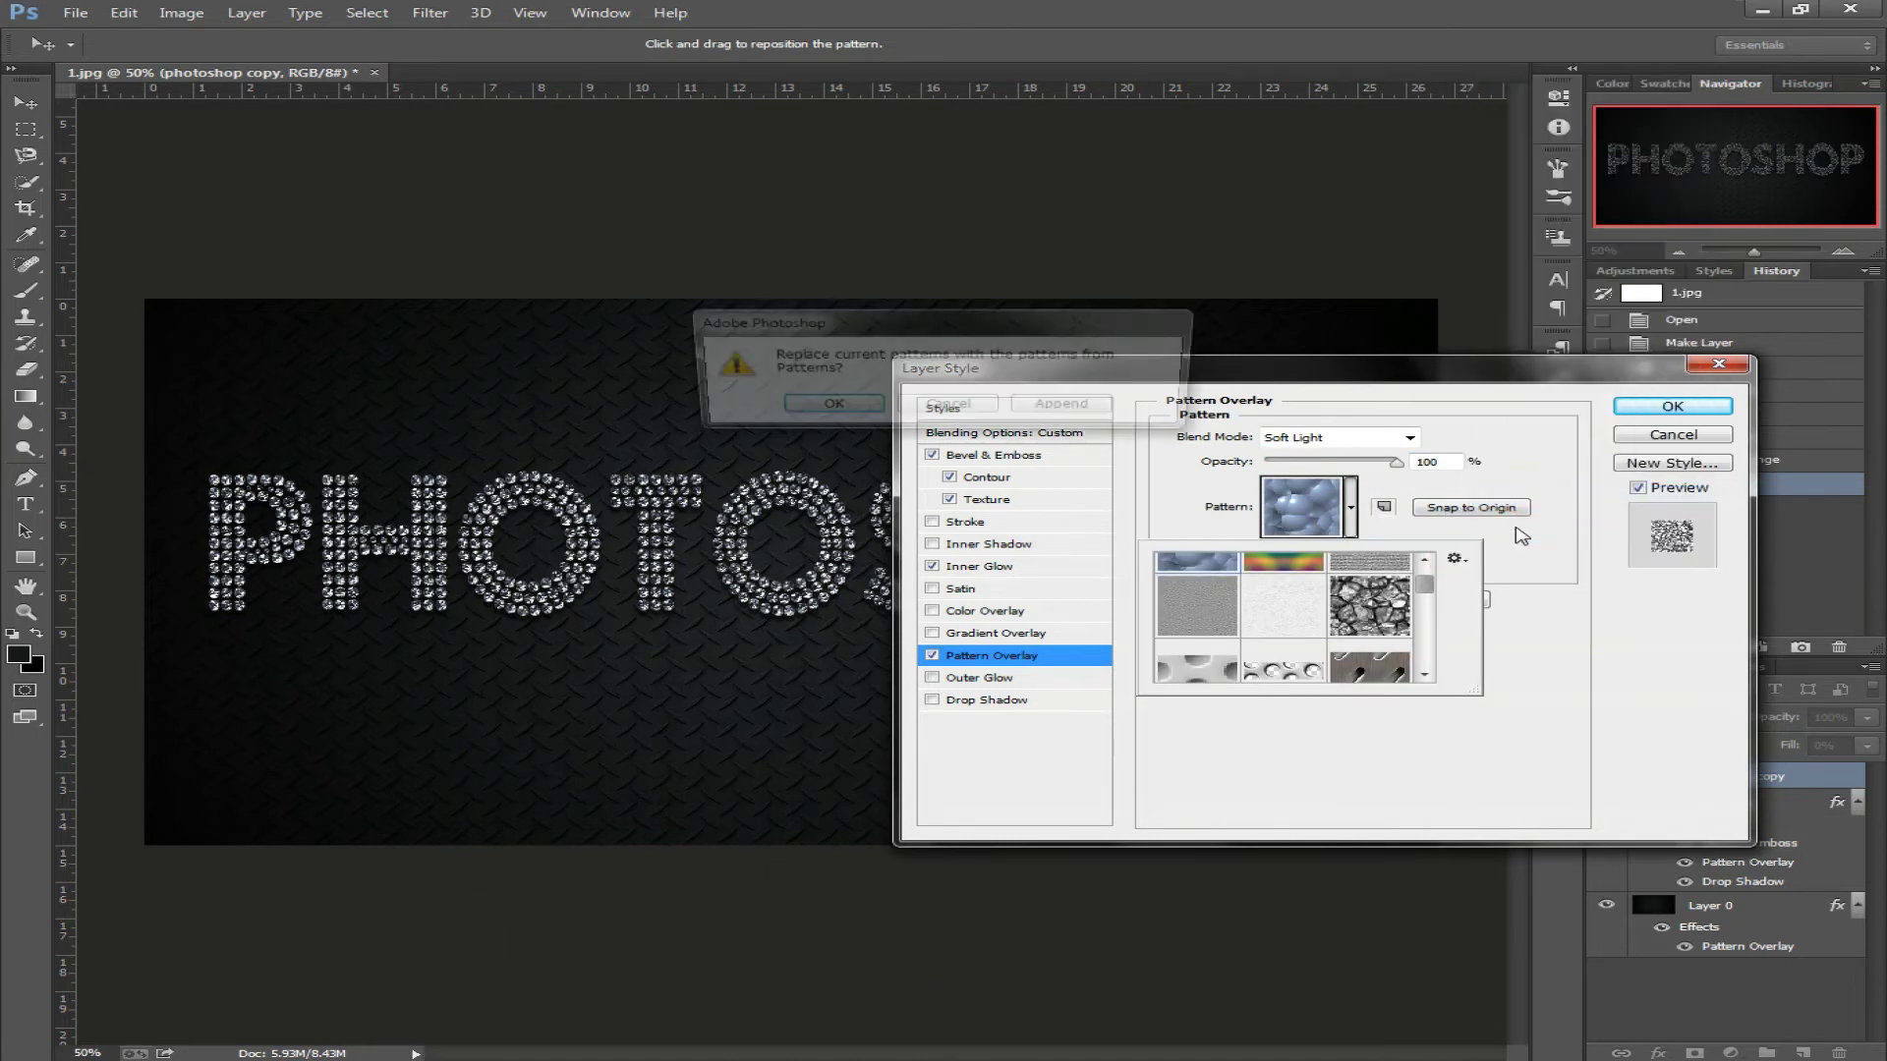
{"action": "left_click", "coordinate": [825, 407]}
Use the colourful pattern at 65% opacity, apply the style, and bring up the foreground picker.
{"action": "mouse_move", "coordinate": [1425, 589]}
{"action": "left_mouse_down"}
{"action": "mouse_move", "coordinate": [1425, 656]}
{"action": "mouse_move", "coordinate": [1332, 634]}
{"action": "left_mouse_up"}
{"action": "double_click", "coordinate": [1192, 625]}
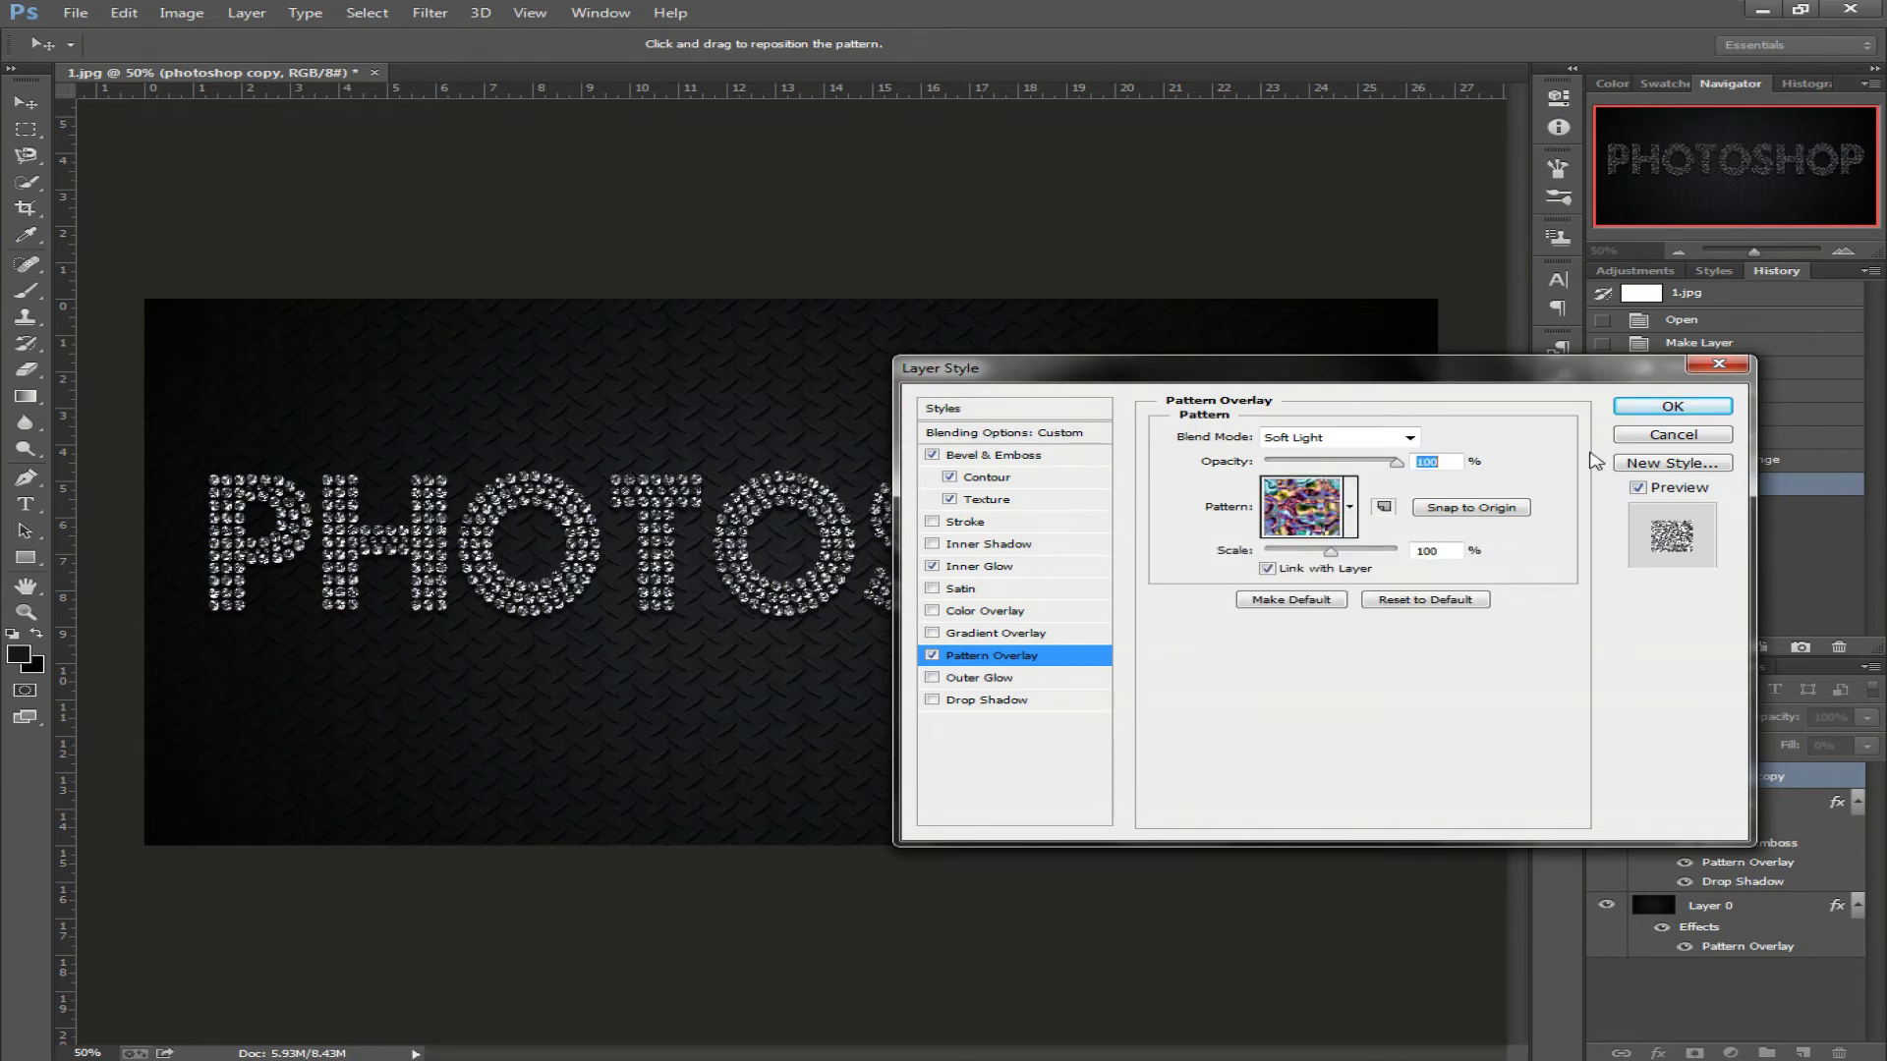
{"action": "type", "text": "65"}
{"action": "left_click", "coordinate": [1672, 406]}
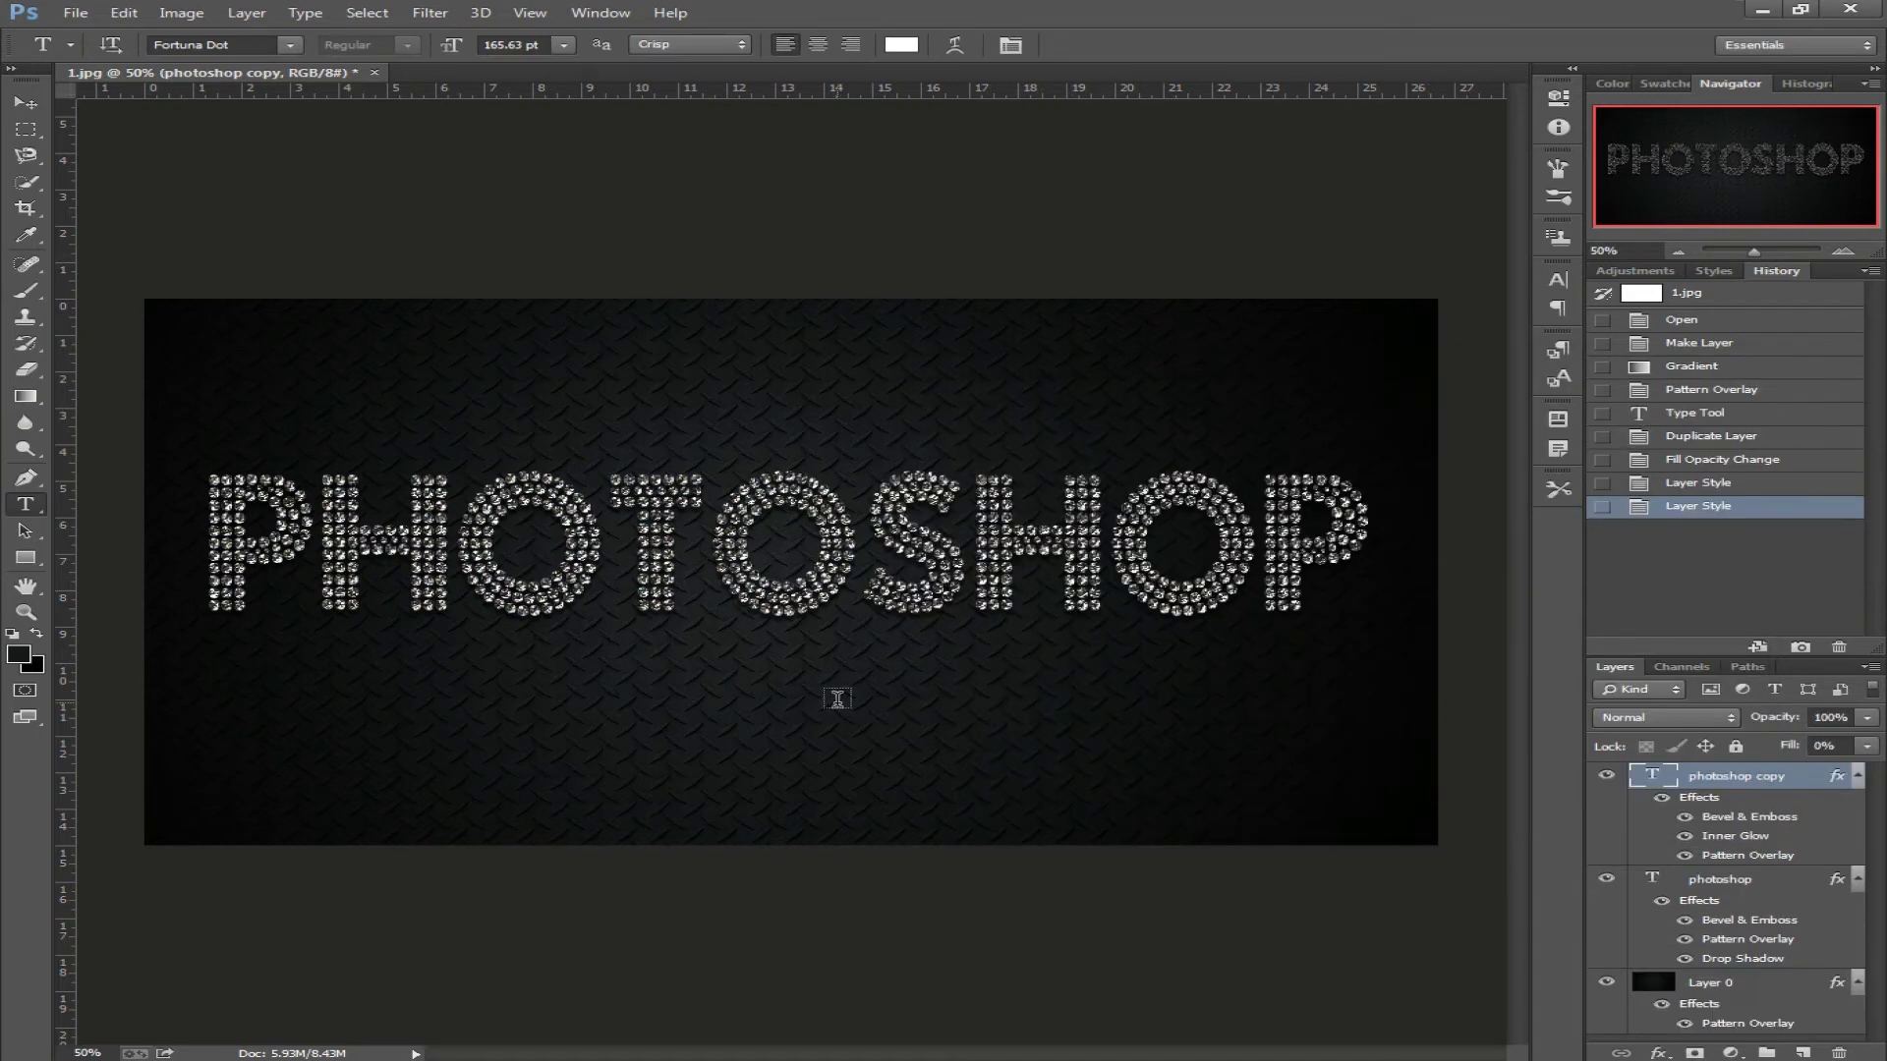
{"action": "left_click", "coordinate": [22, 653]}
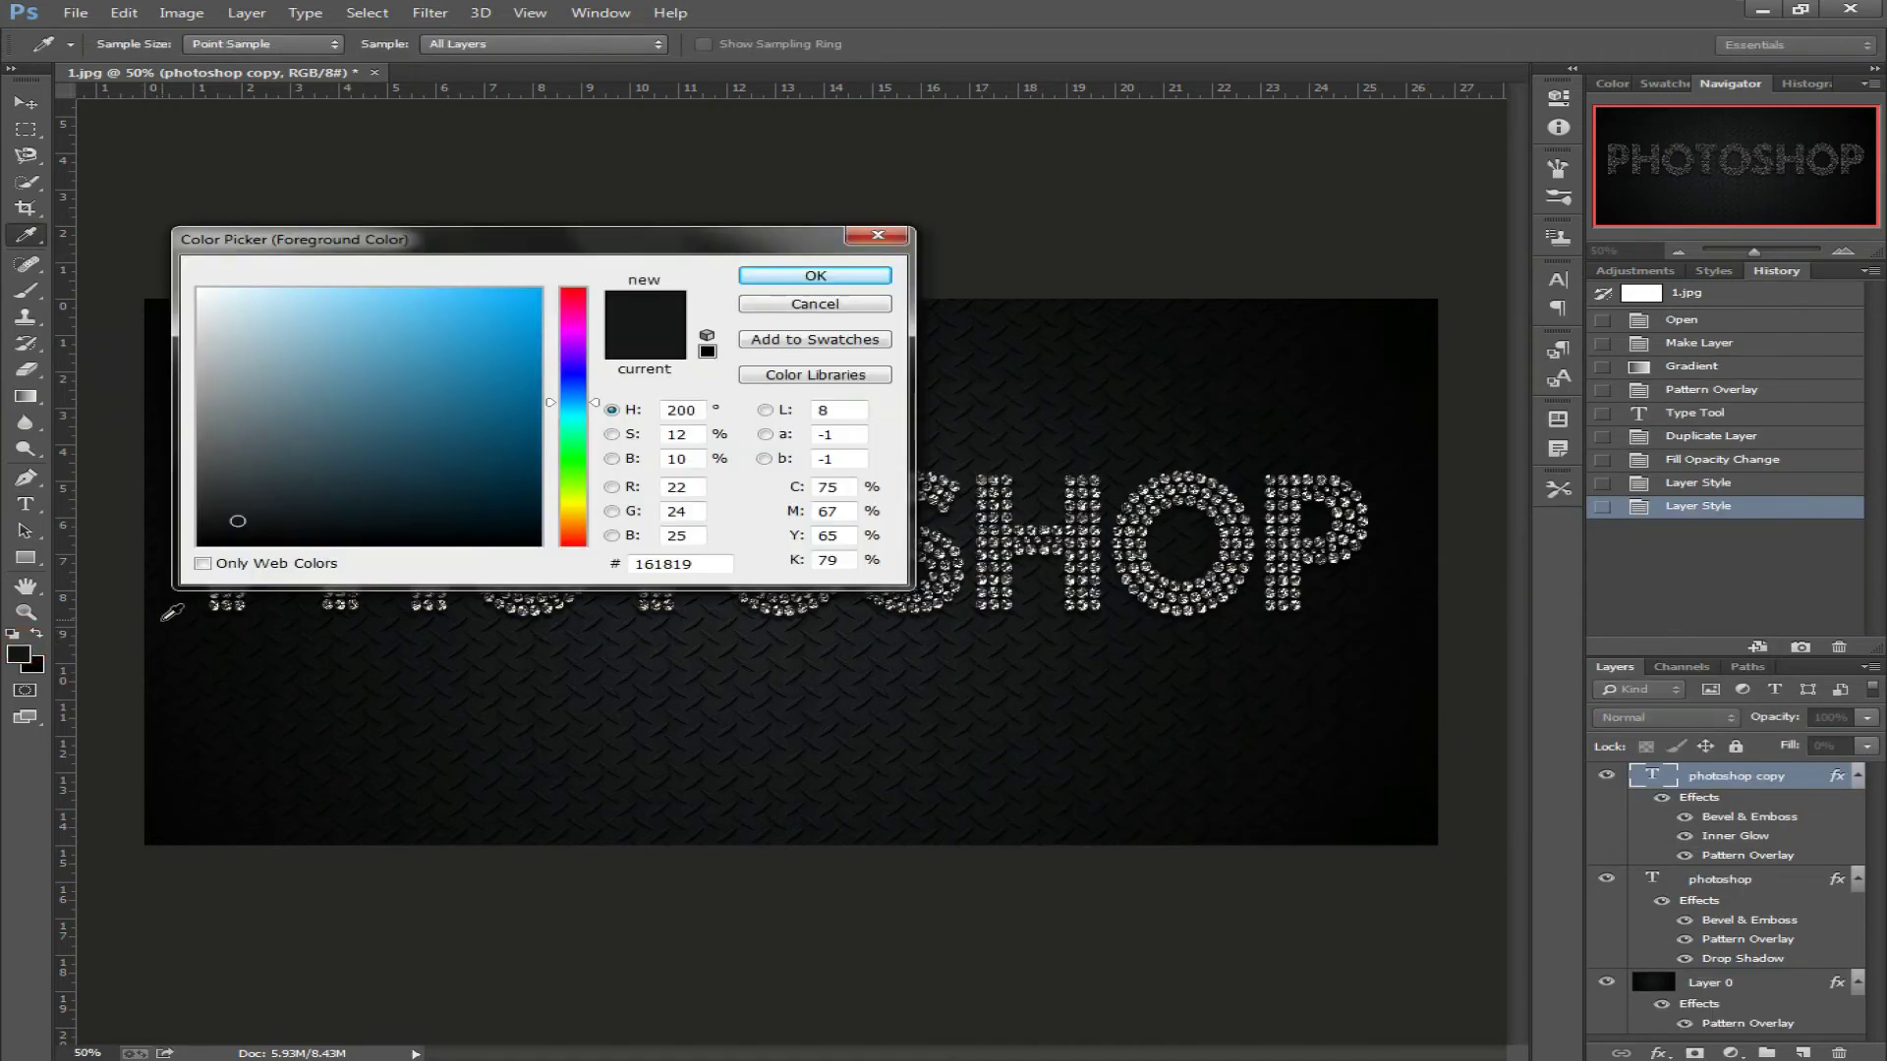
Set the foreground colour to pale cream f4f1e3.
{"action": "double_click", "coordinate": [710, 562]}
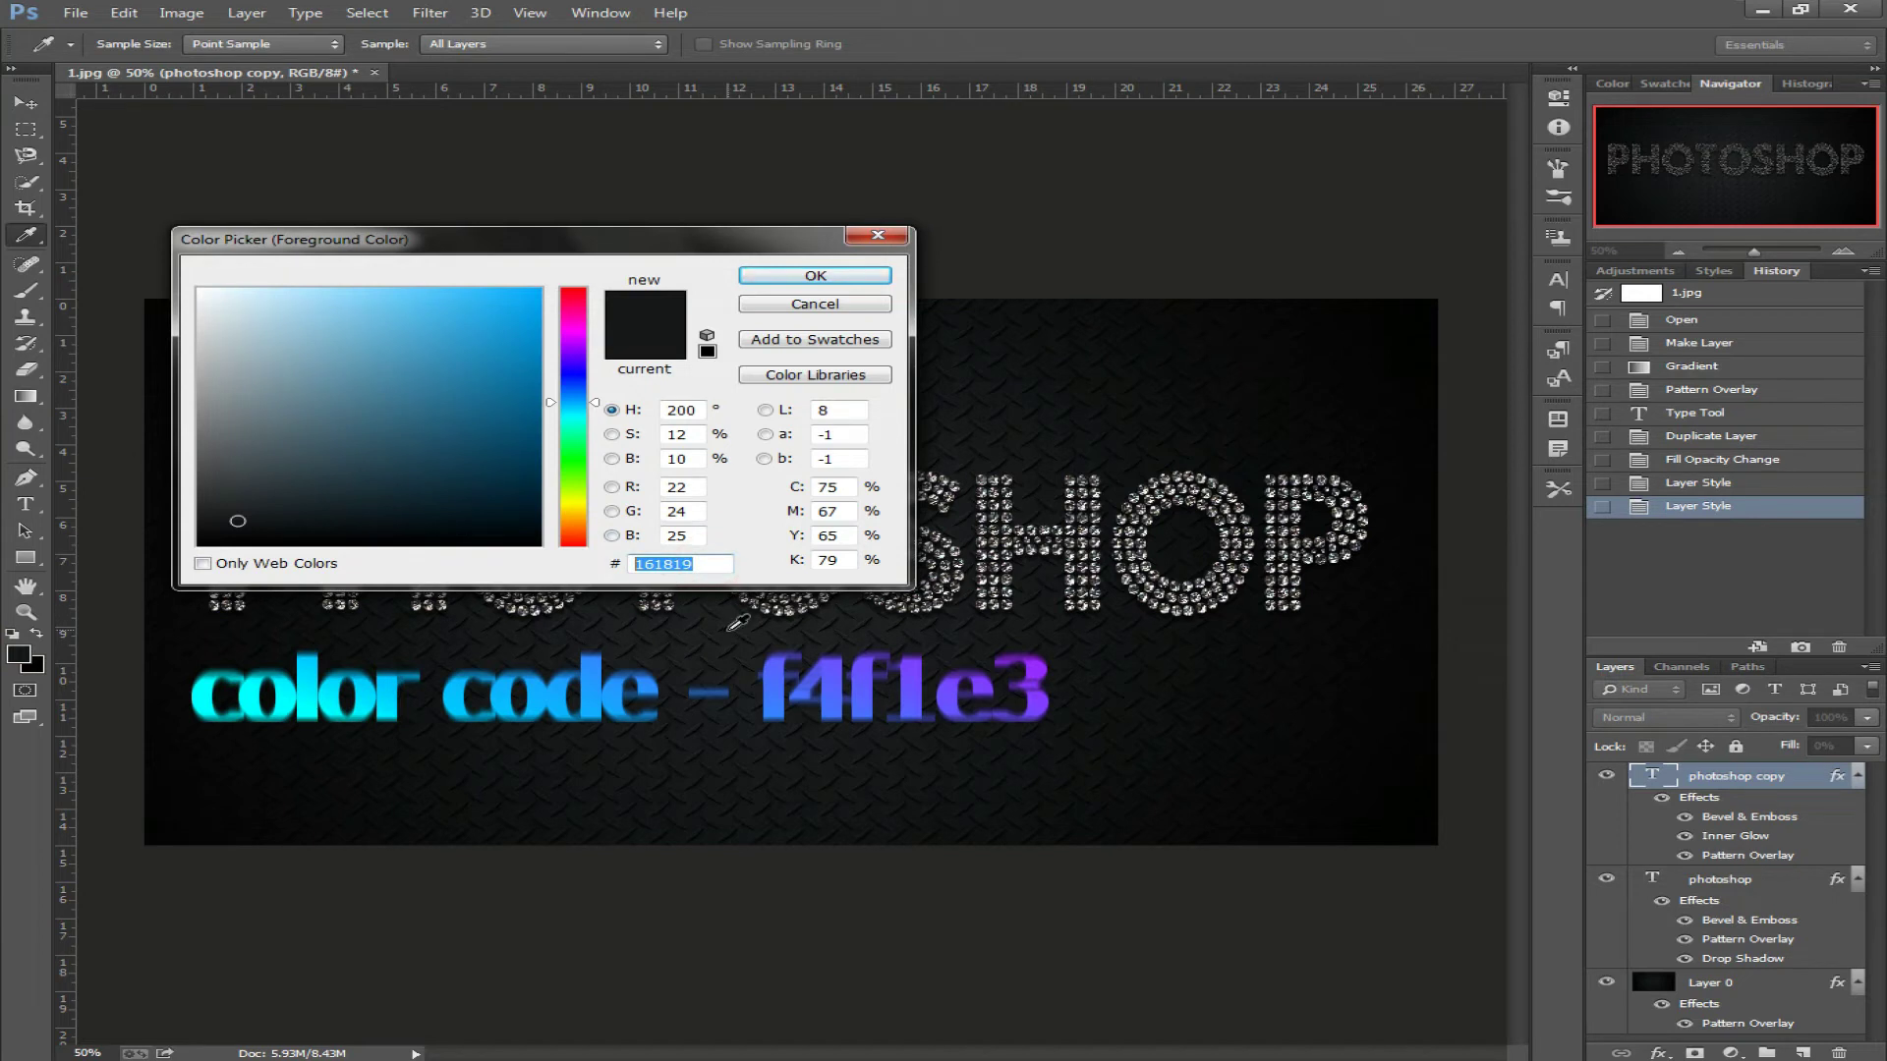
{"action": "type", "text": "f"}
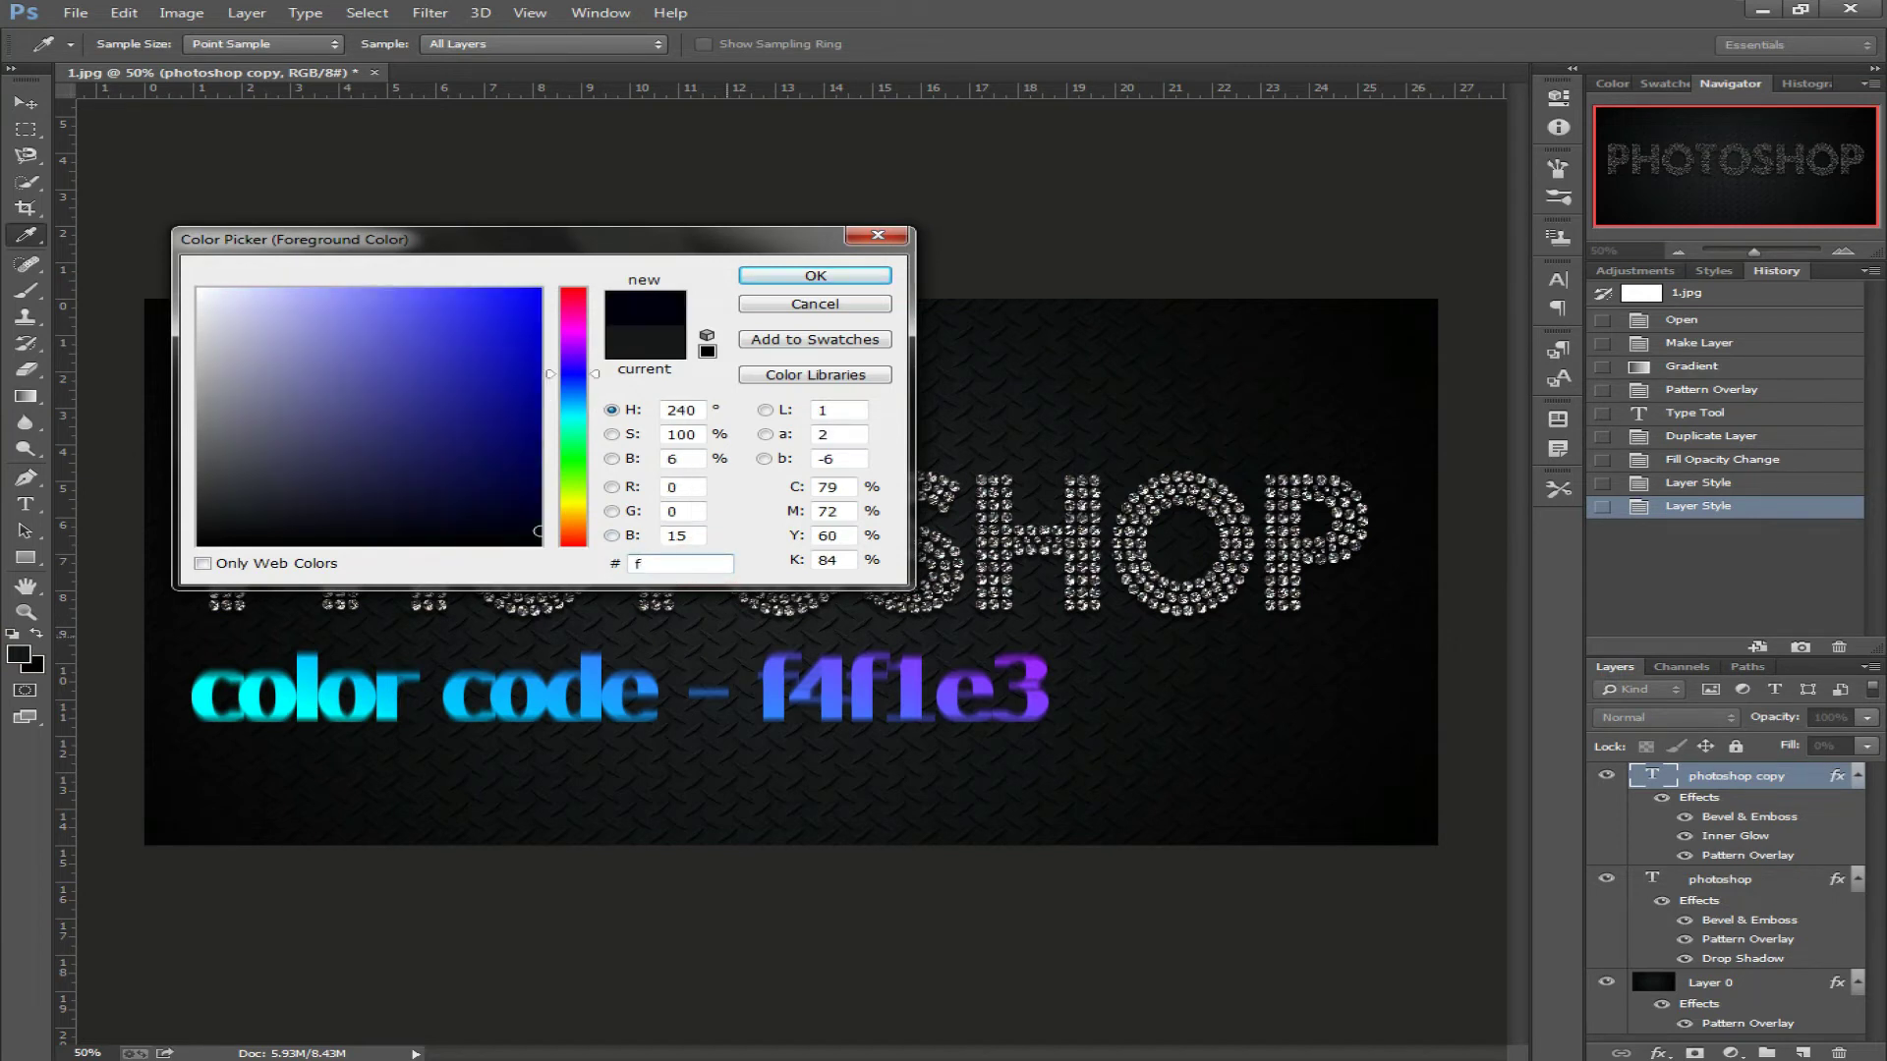
{"action": "type", "text": "4f1"}
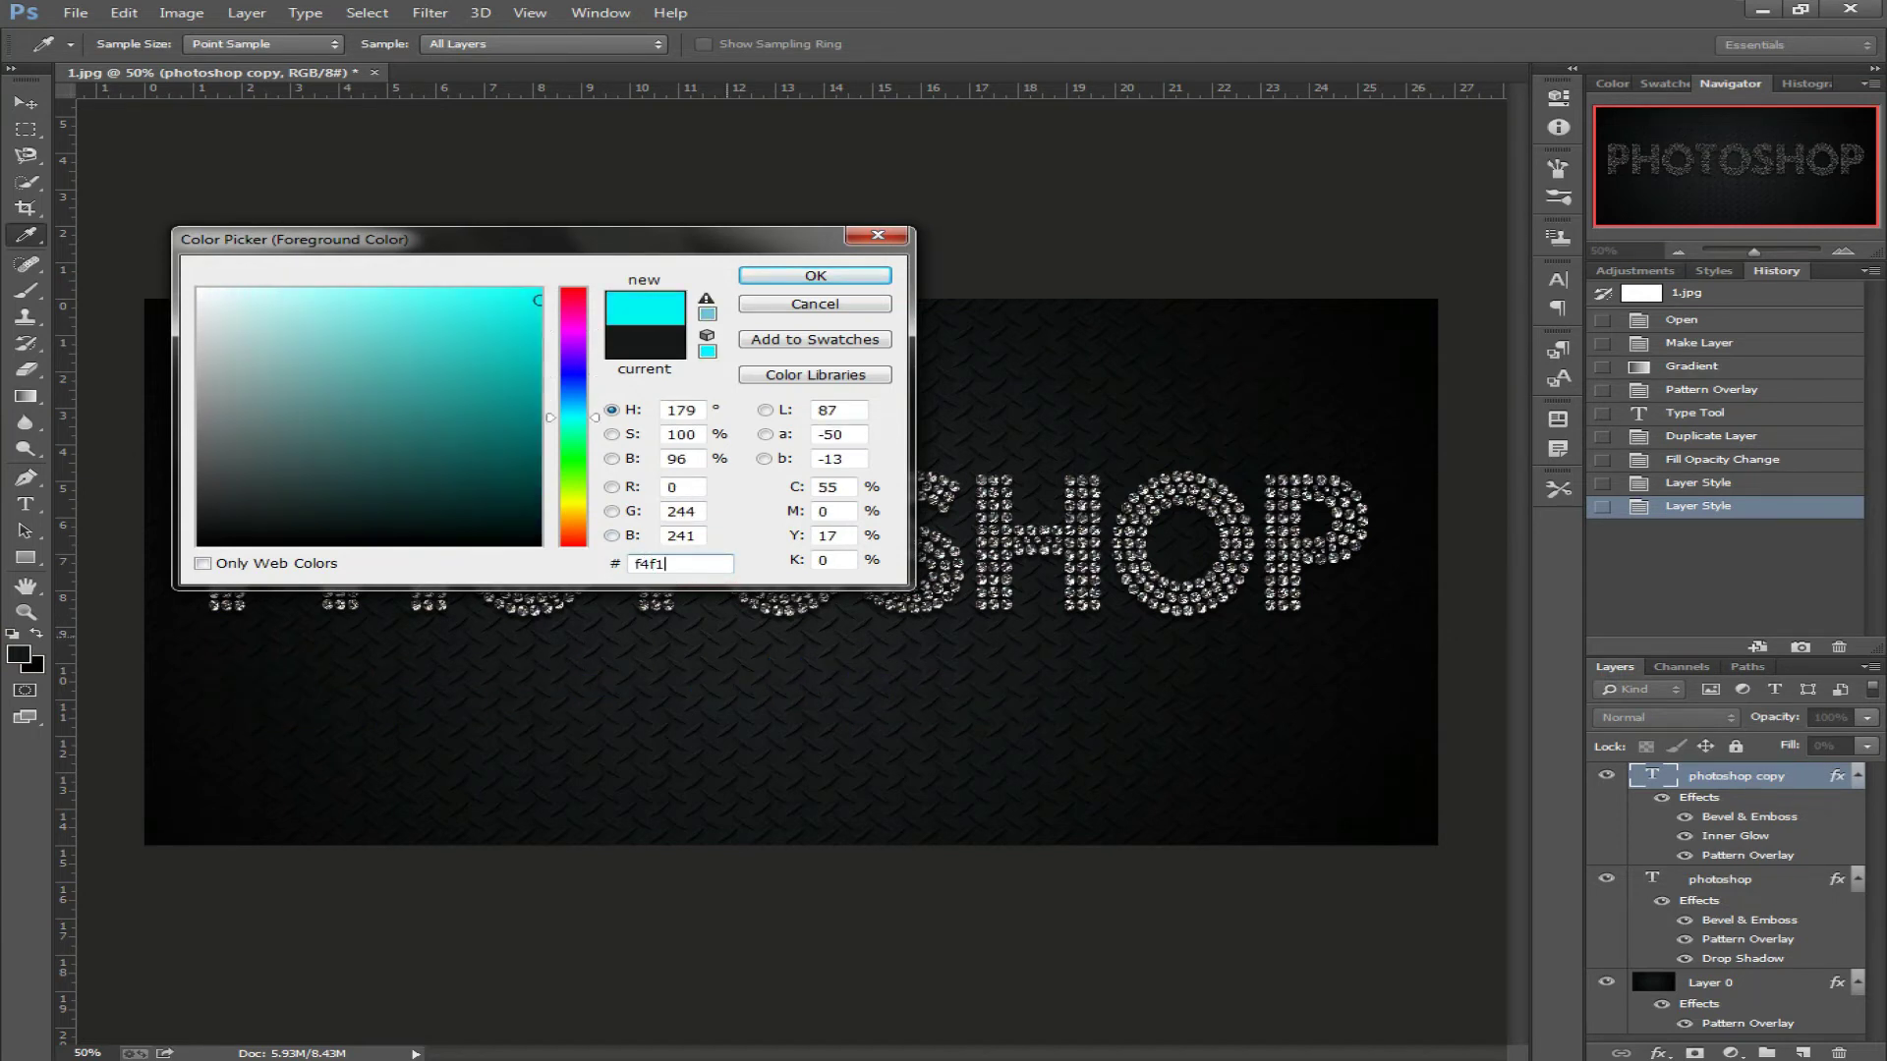
{"action": "type", "text": "e3"}
{"action": "left_click", "coordinate": [804, 275]}
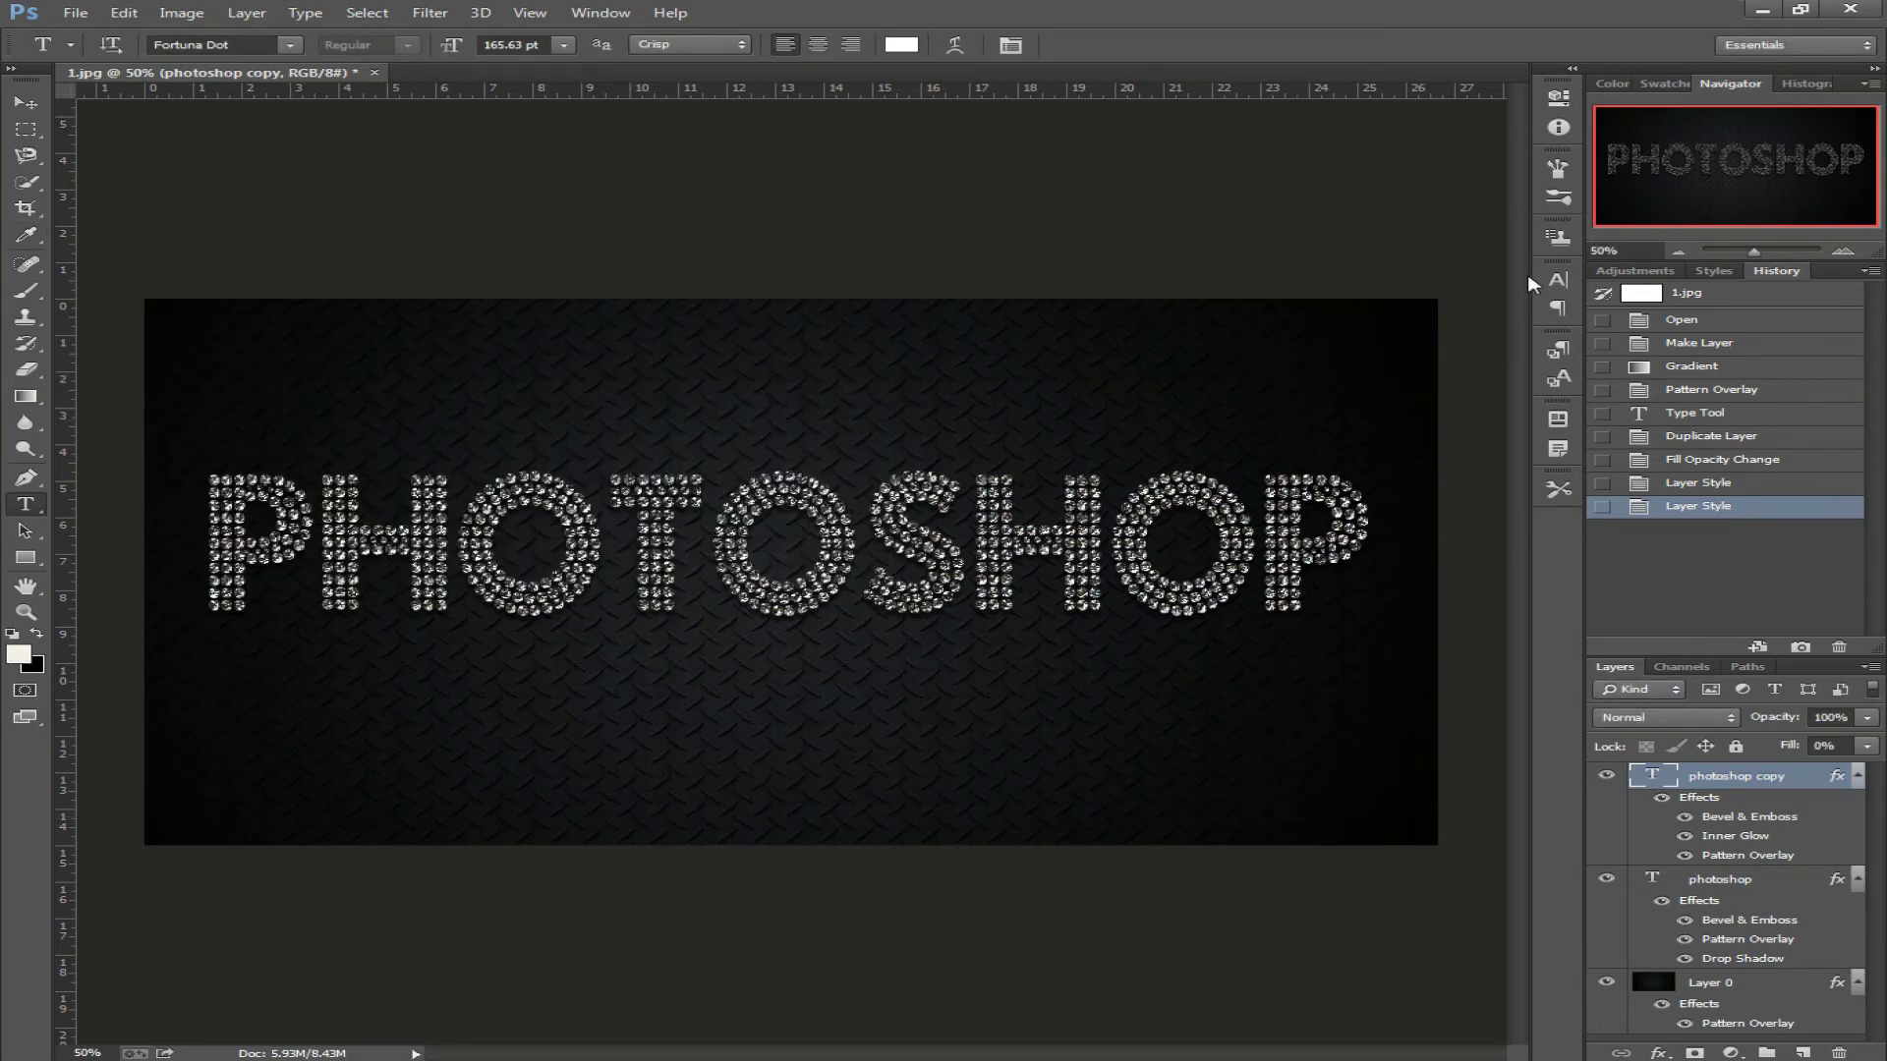
Choose the dotted 1310 px sparkle brush tip, with Shape Dynamics at 30% size and 100% angle jitter.
{"action": "left_click", "coordinate": [1557, 173]}
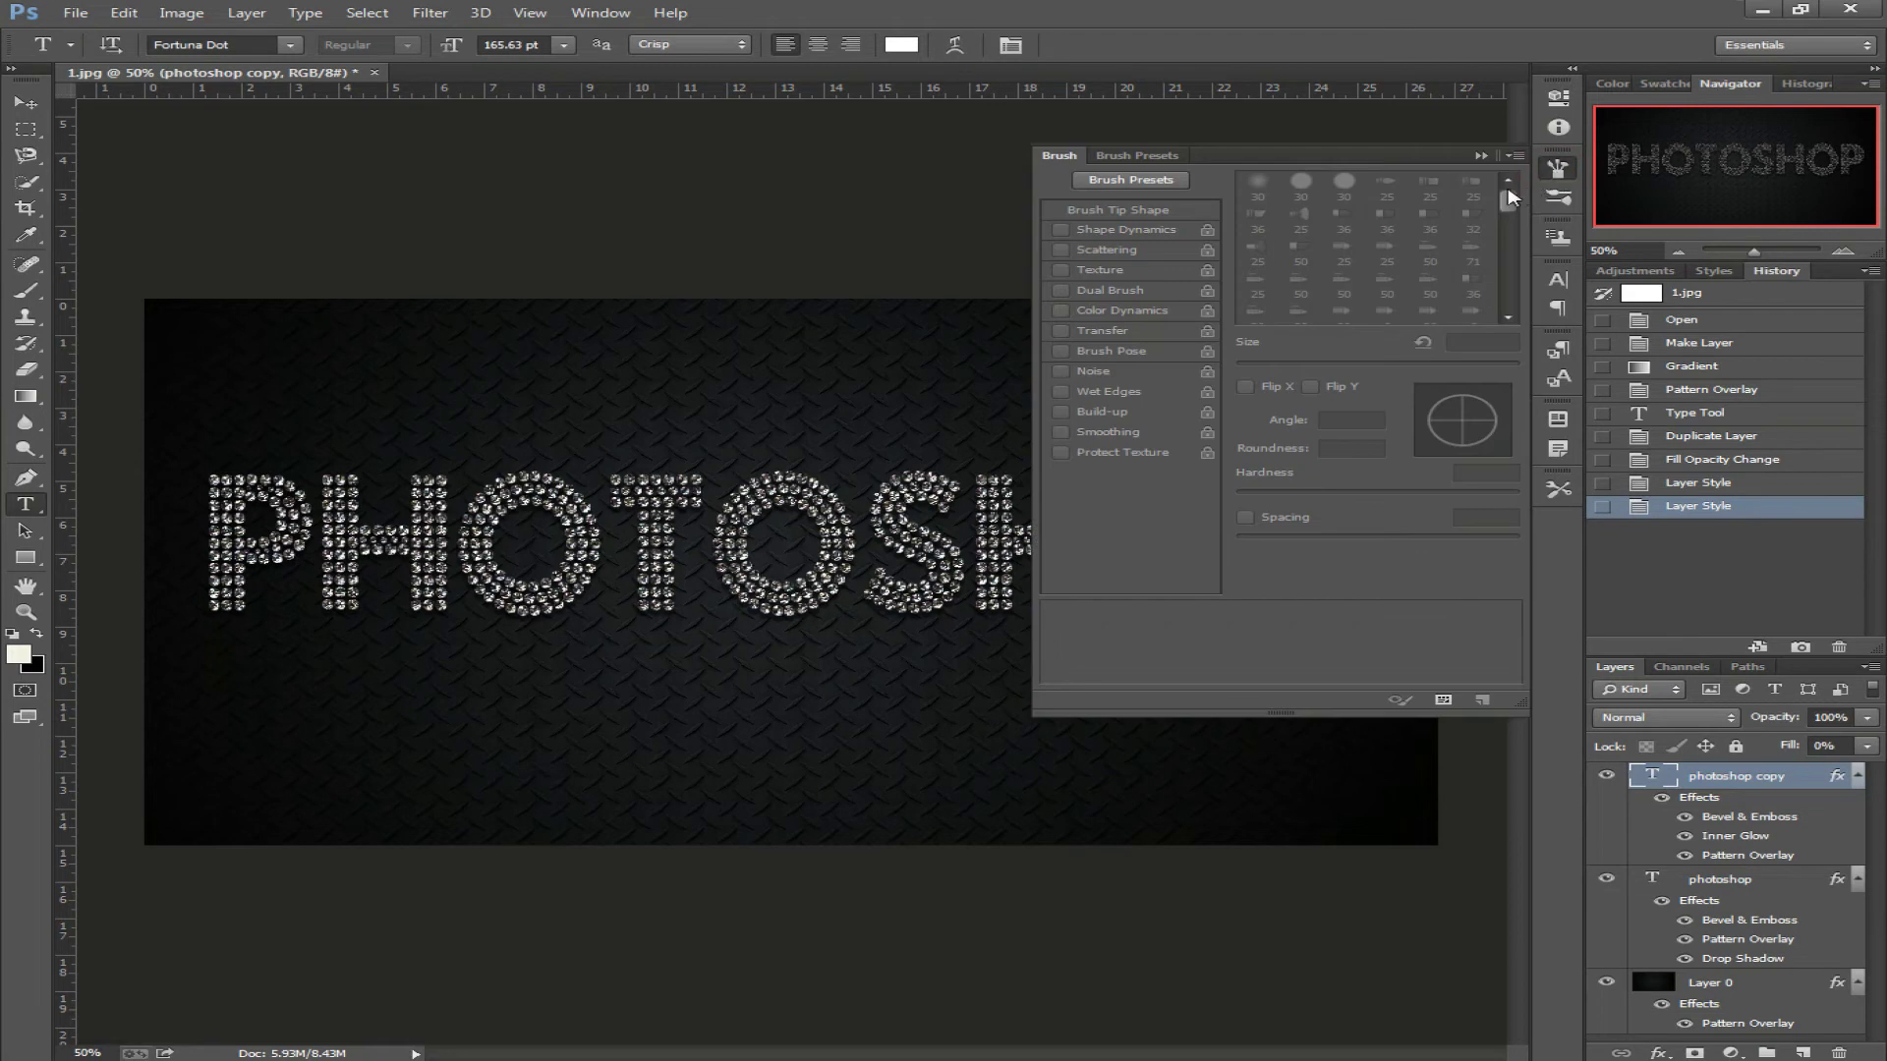
{"action": "key", "text": "b"}
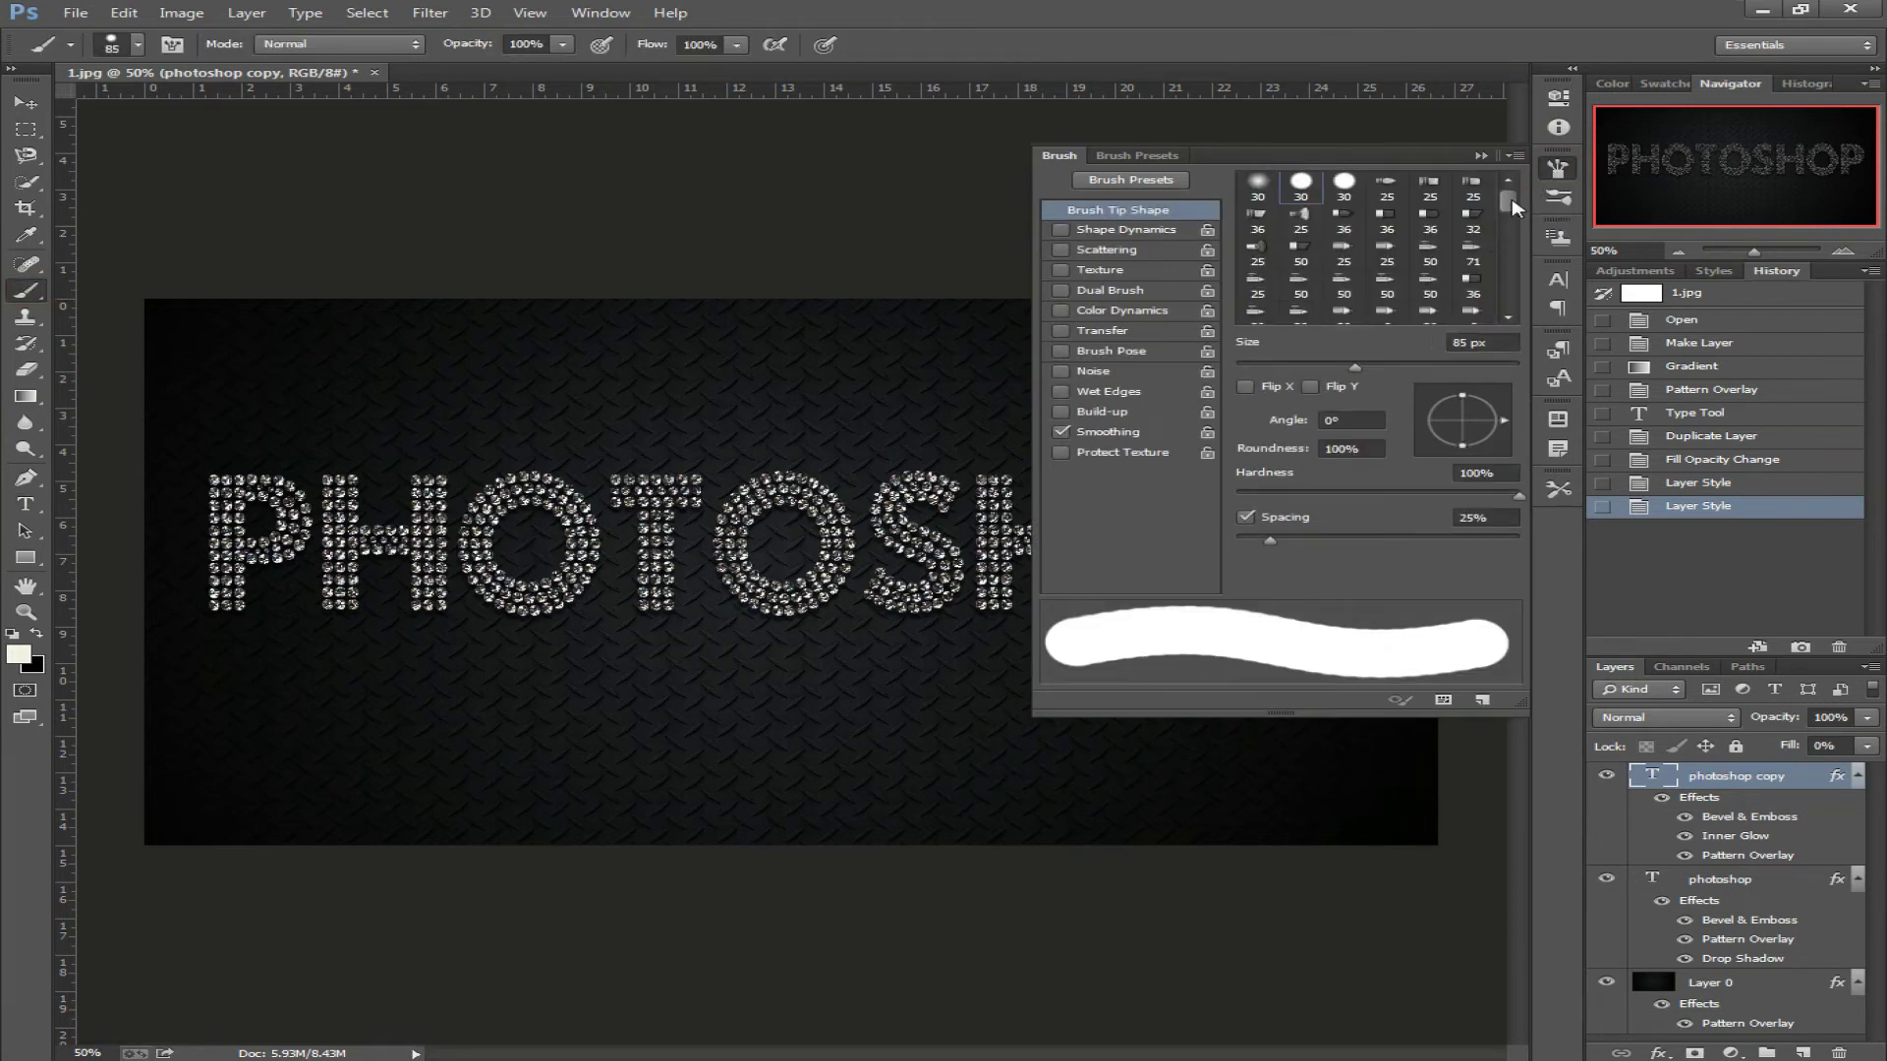
{"action": "left_click_drag", "start_coordinate": [1509, 201], "coordinate": [1508, 283]}
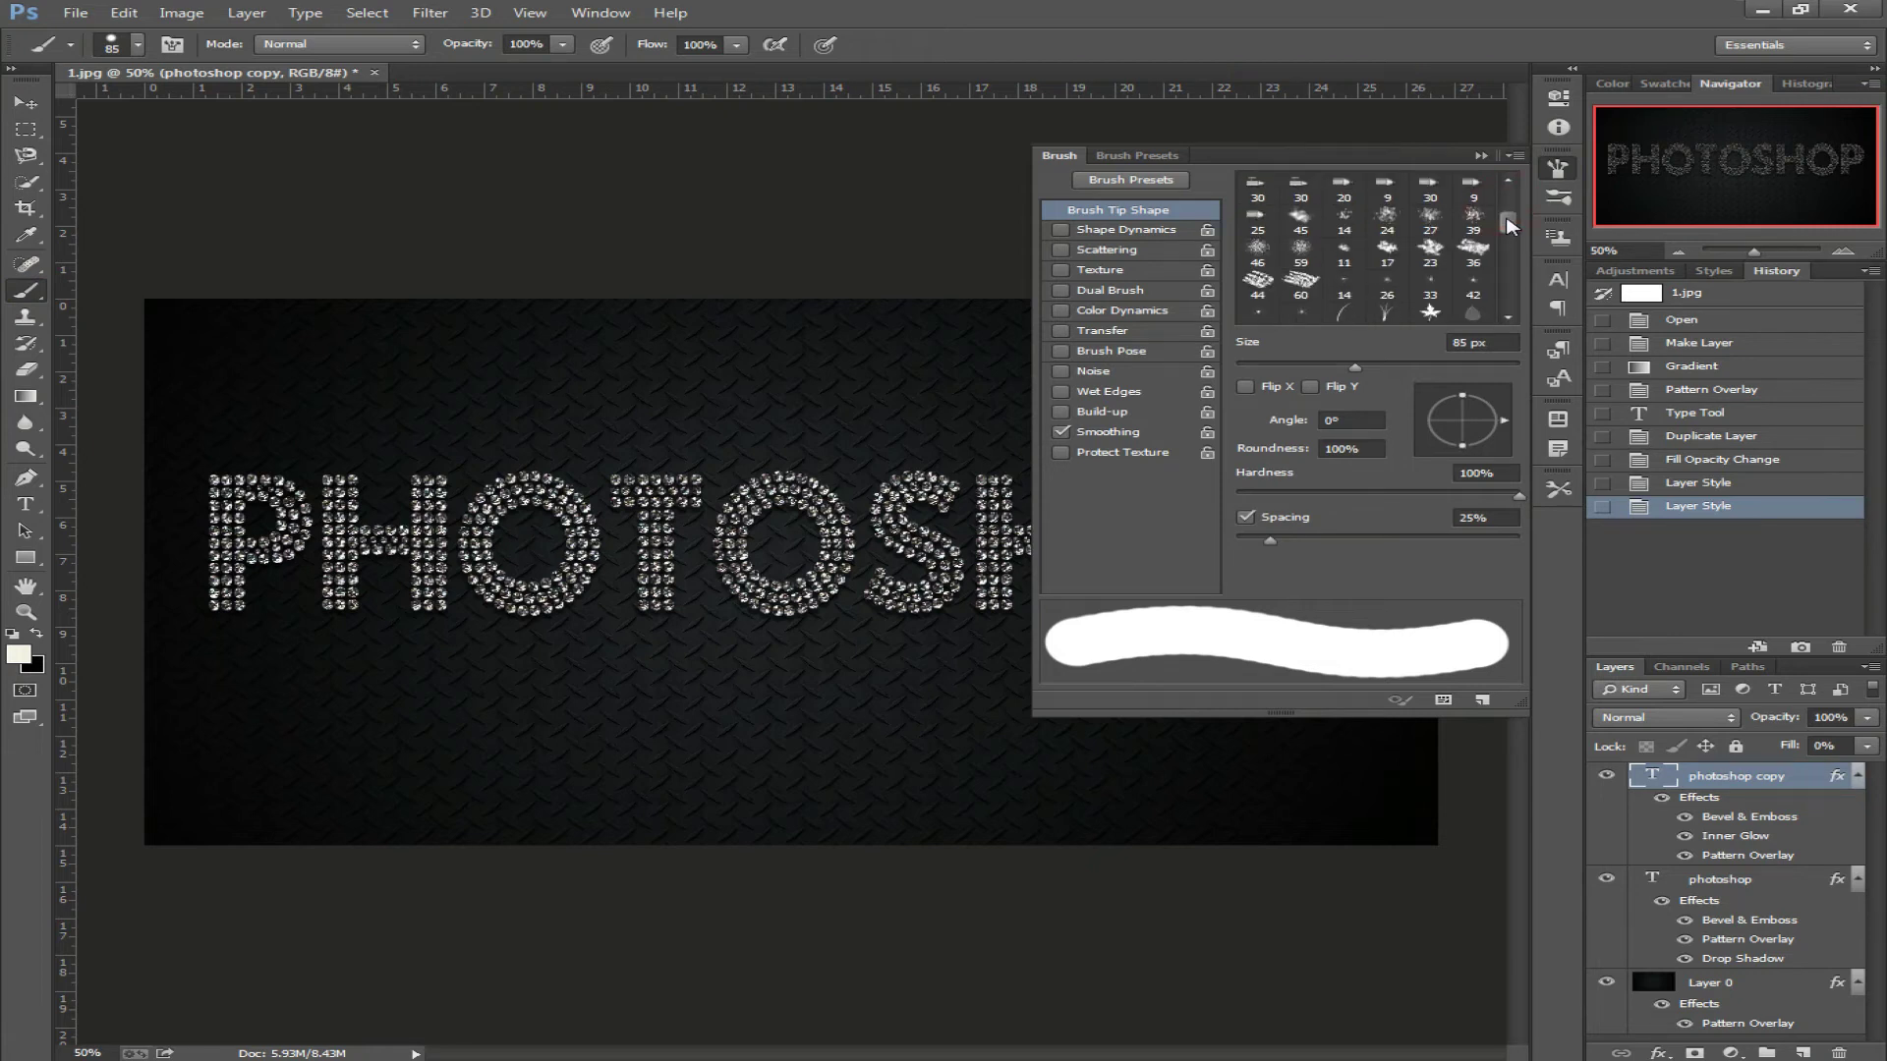
{"action": "scroll", "coordinate": [1509, 283], "scroll_direction": "up", "scroll_amount": 2}
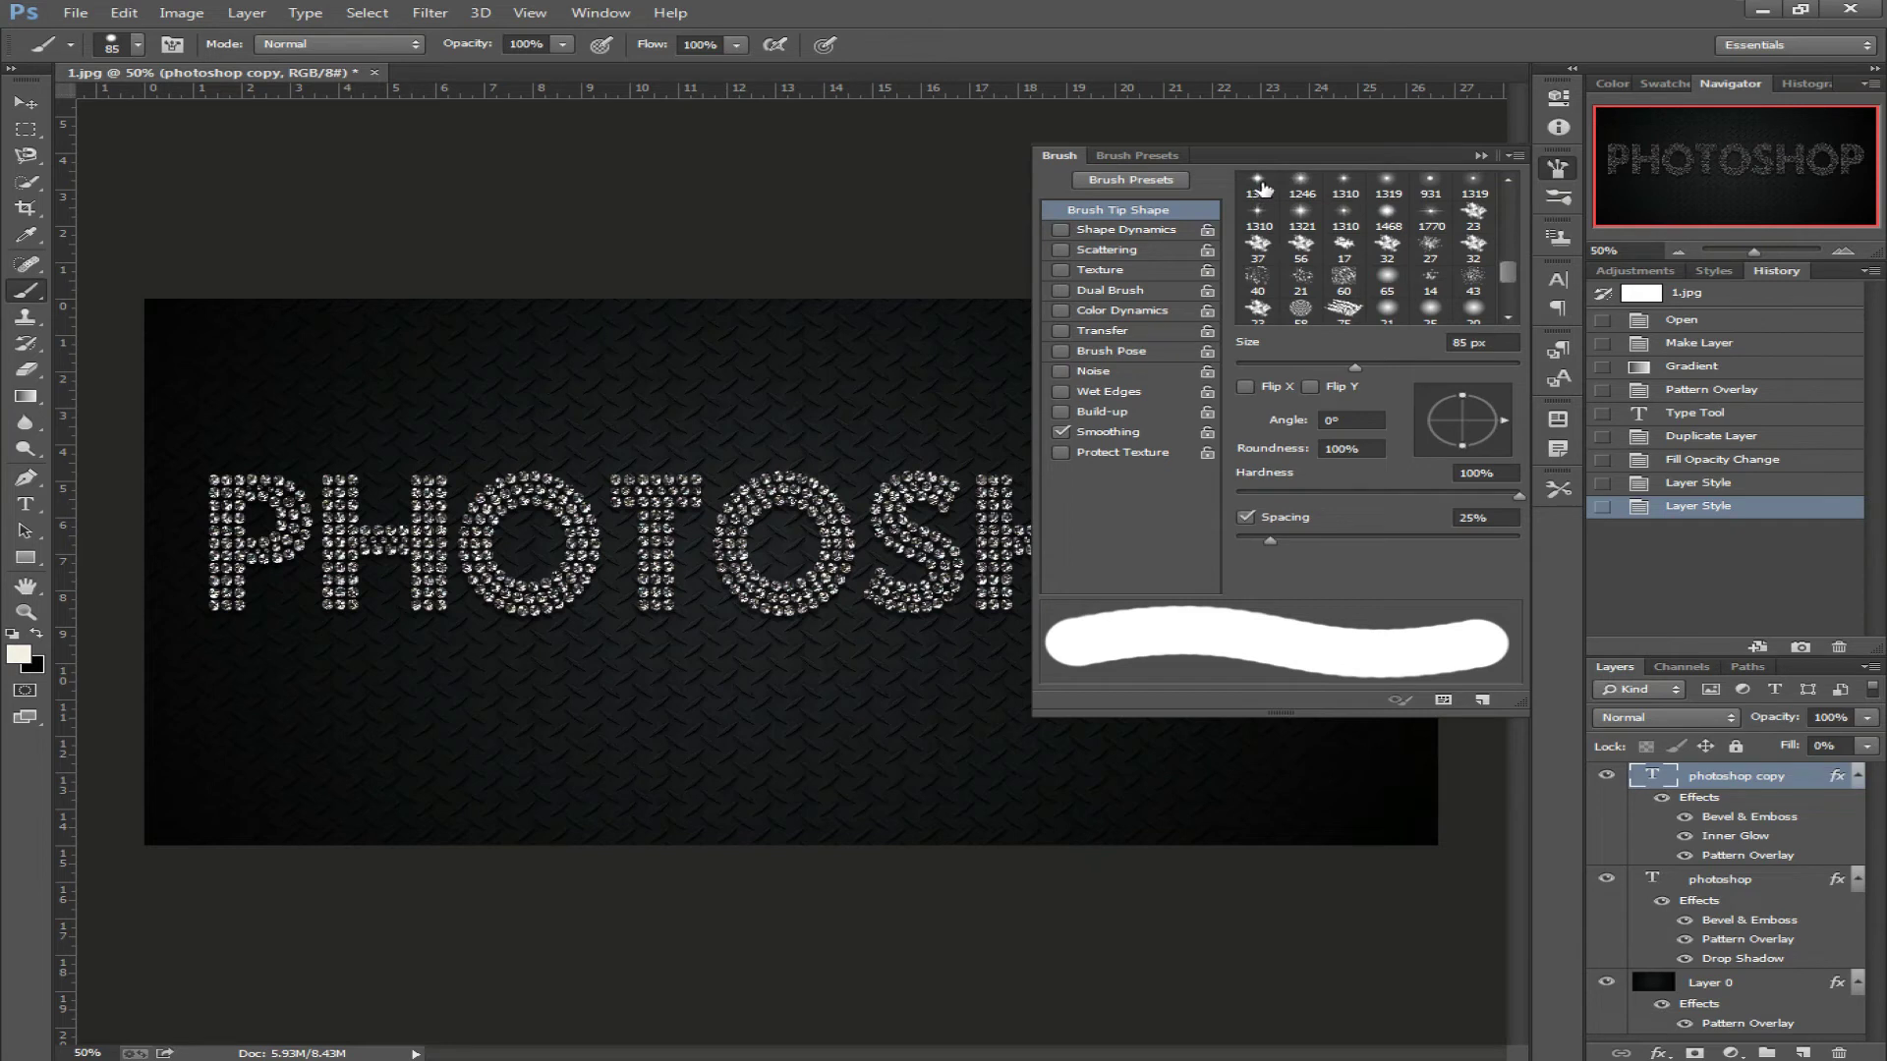
{"action": "left_click", "coordinate": [1260, 213]}
{"action": "left_click", "coordinate": [1262, 185]}
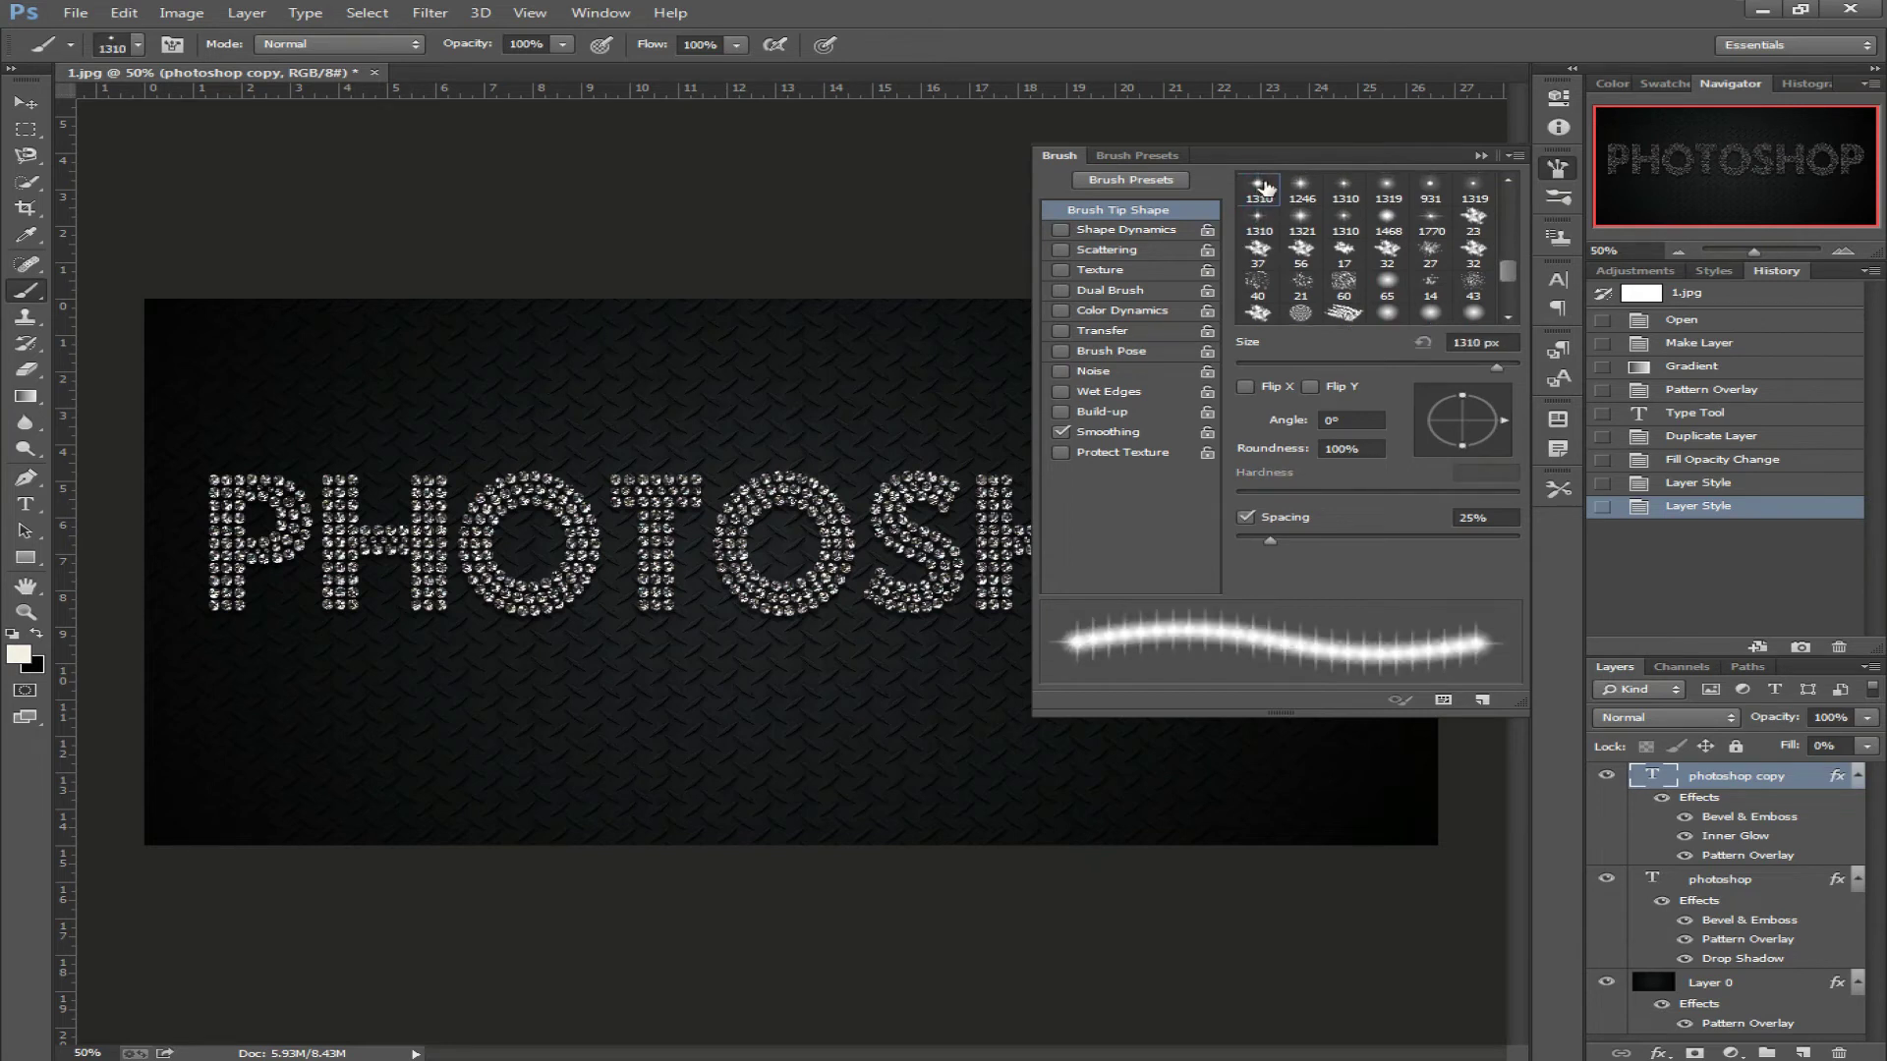
{"action": "left_click", "coordinate": [1342, 193]}
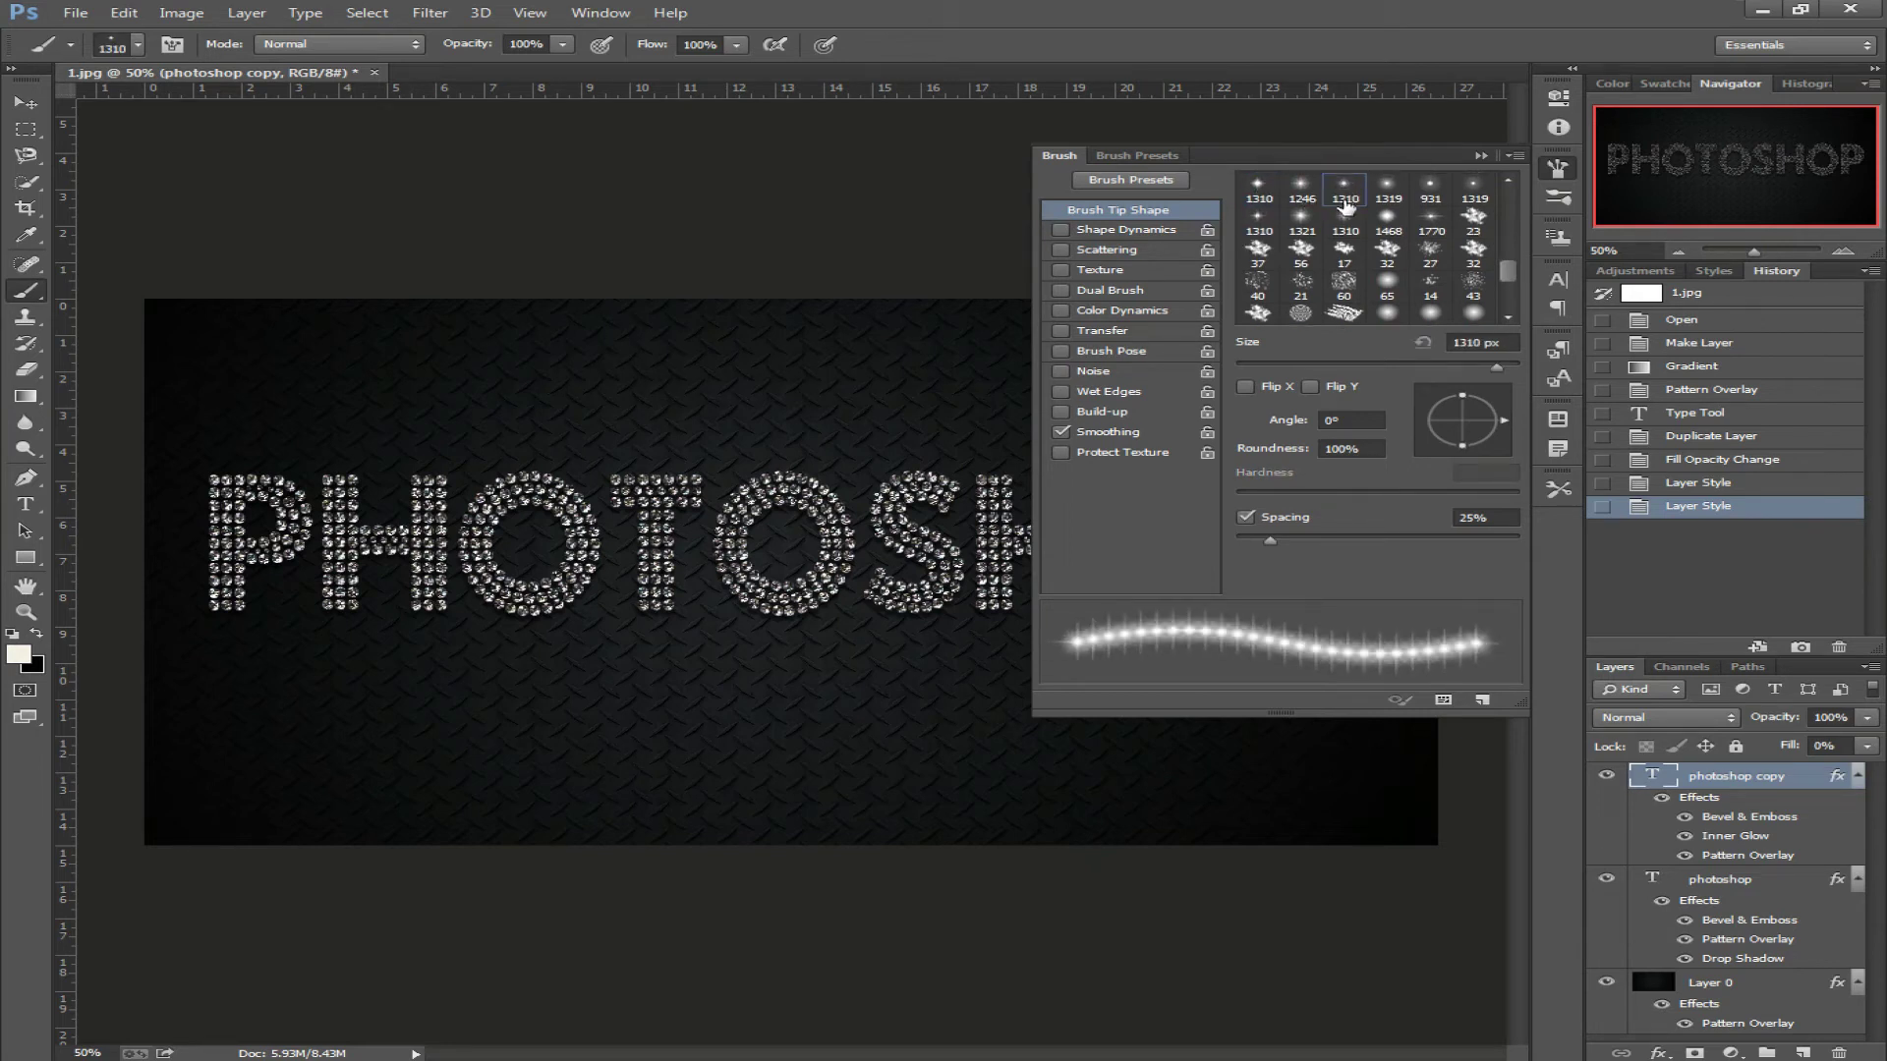
{"action": "left_click", "coordinate": [1429, 226]}
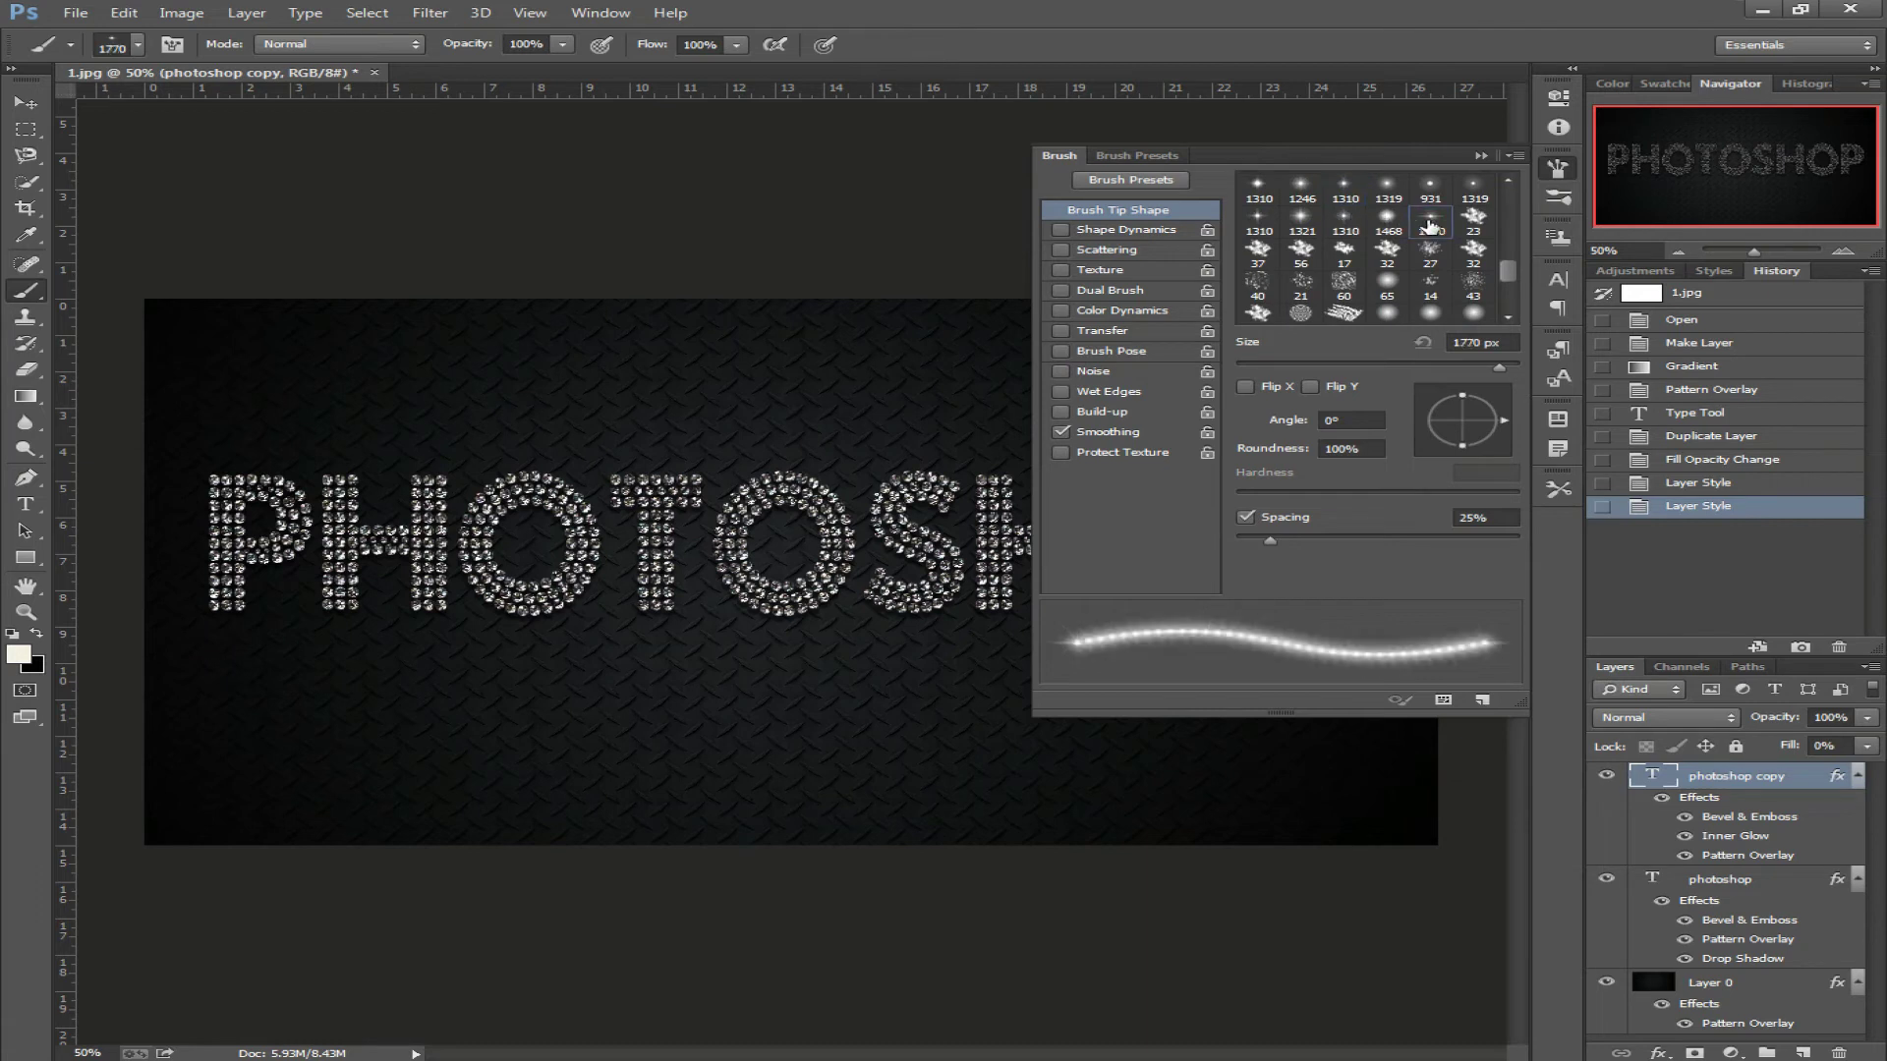
{"action": "left_click", "coordinate": [1349, 190]}
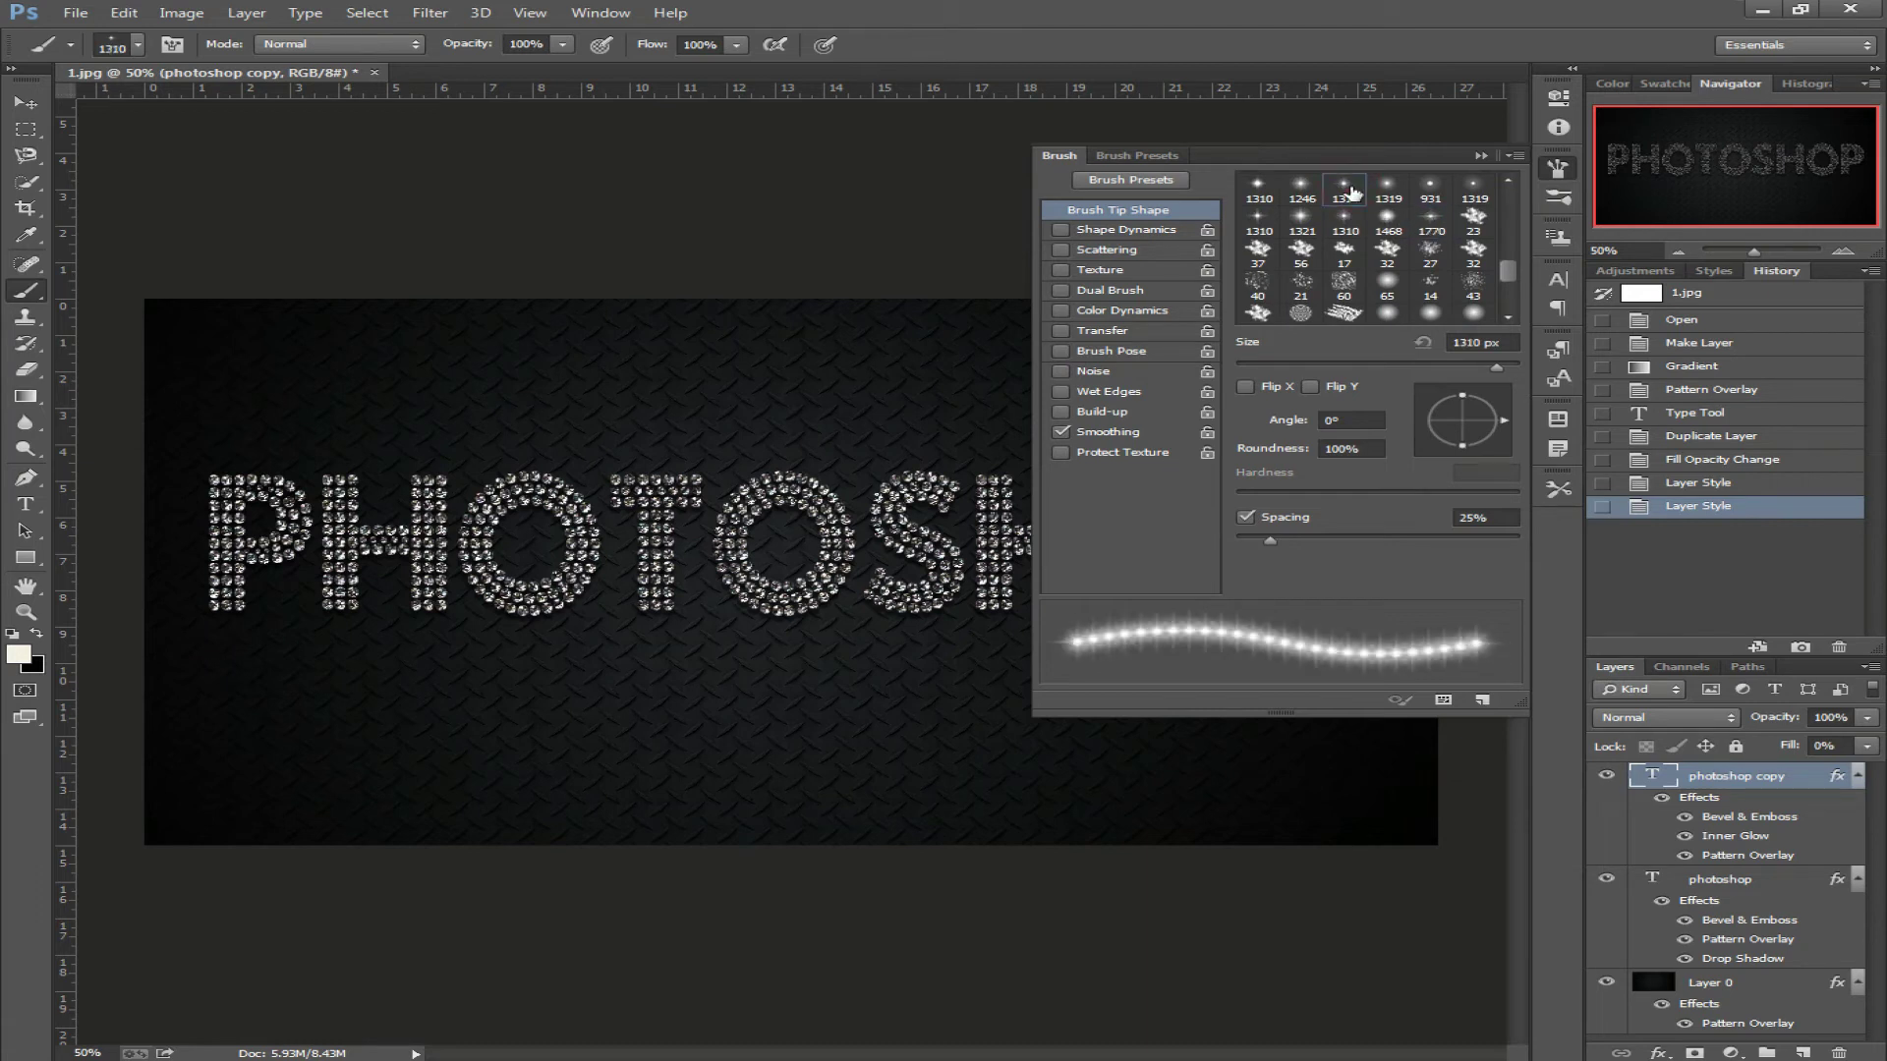
{"action": "left_click", "coordinate": [1162, 234]}
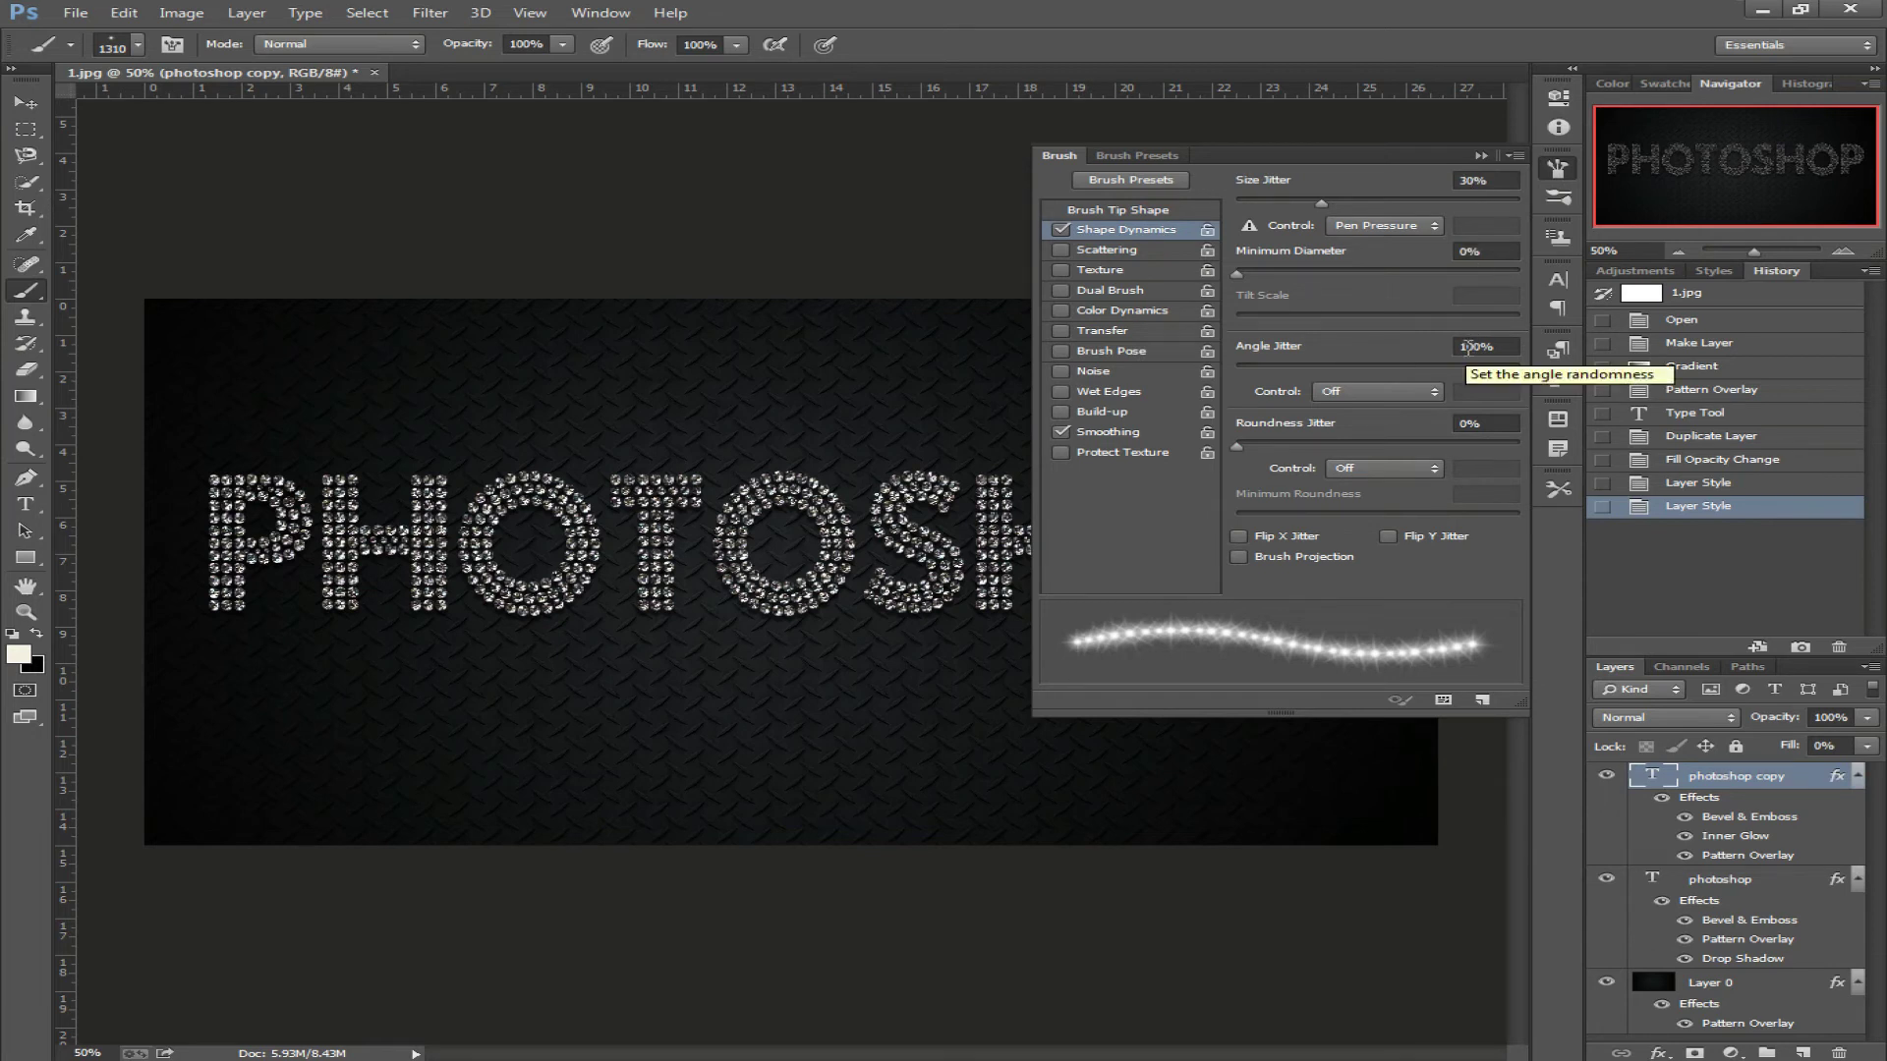
Collapse the brush settings, add a new empty layer for sparkles, and size the brush to 90 px.
{"action": "left_click", "coordinate": [1479, 155]}
{"action": "left_click", "coordinate": [1802, 1053]}
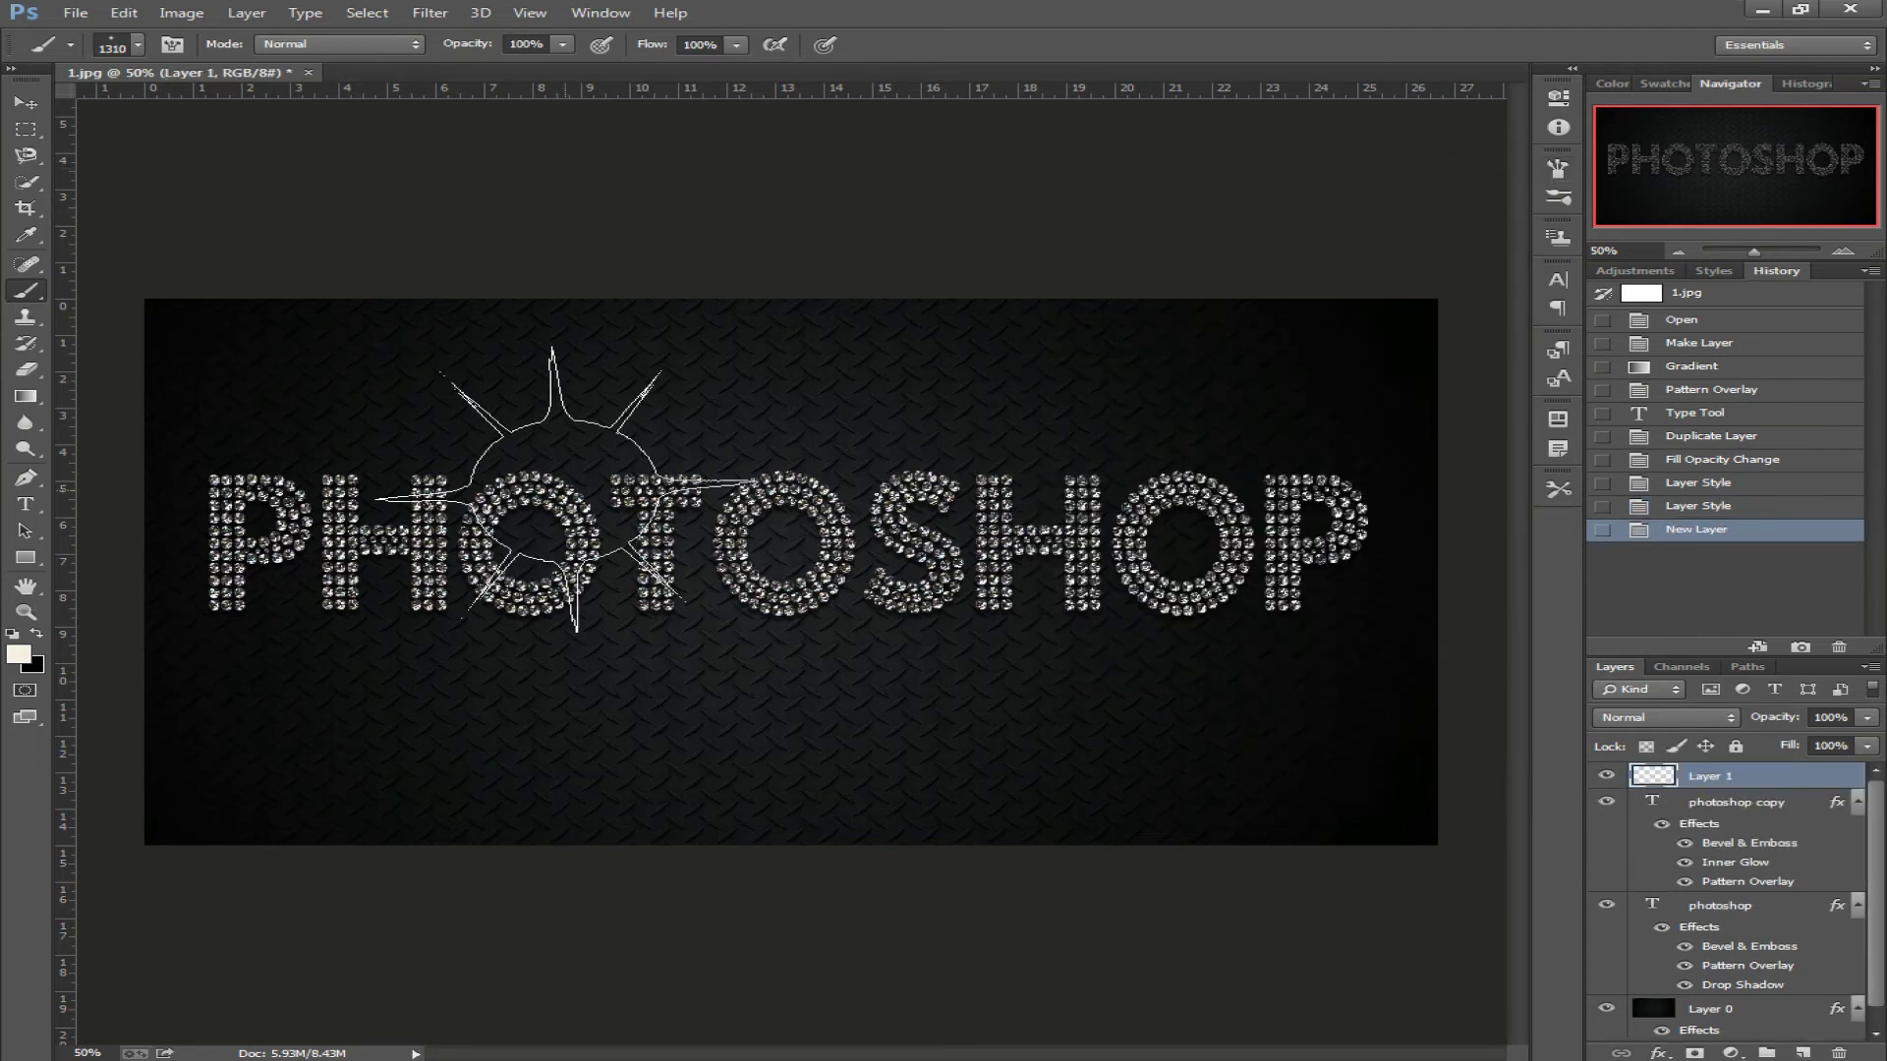
{"action": "right_click", "coordinate": [594, 491]}
{"action": "mouse_move", "coordinate": [827, 497]}
{"action": "left_mouse_down"}
{"action": "mouse_move", "coordinate": [793, 503]}
{"action": "mouse_move", "coordinate": [834, 503]}
{"action": "left_mouse_up"}
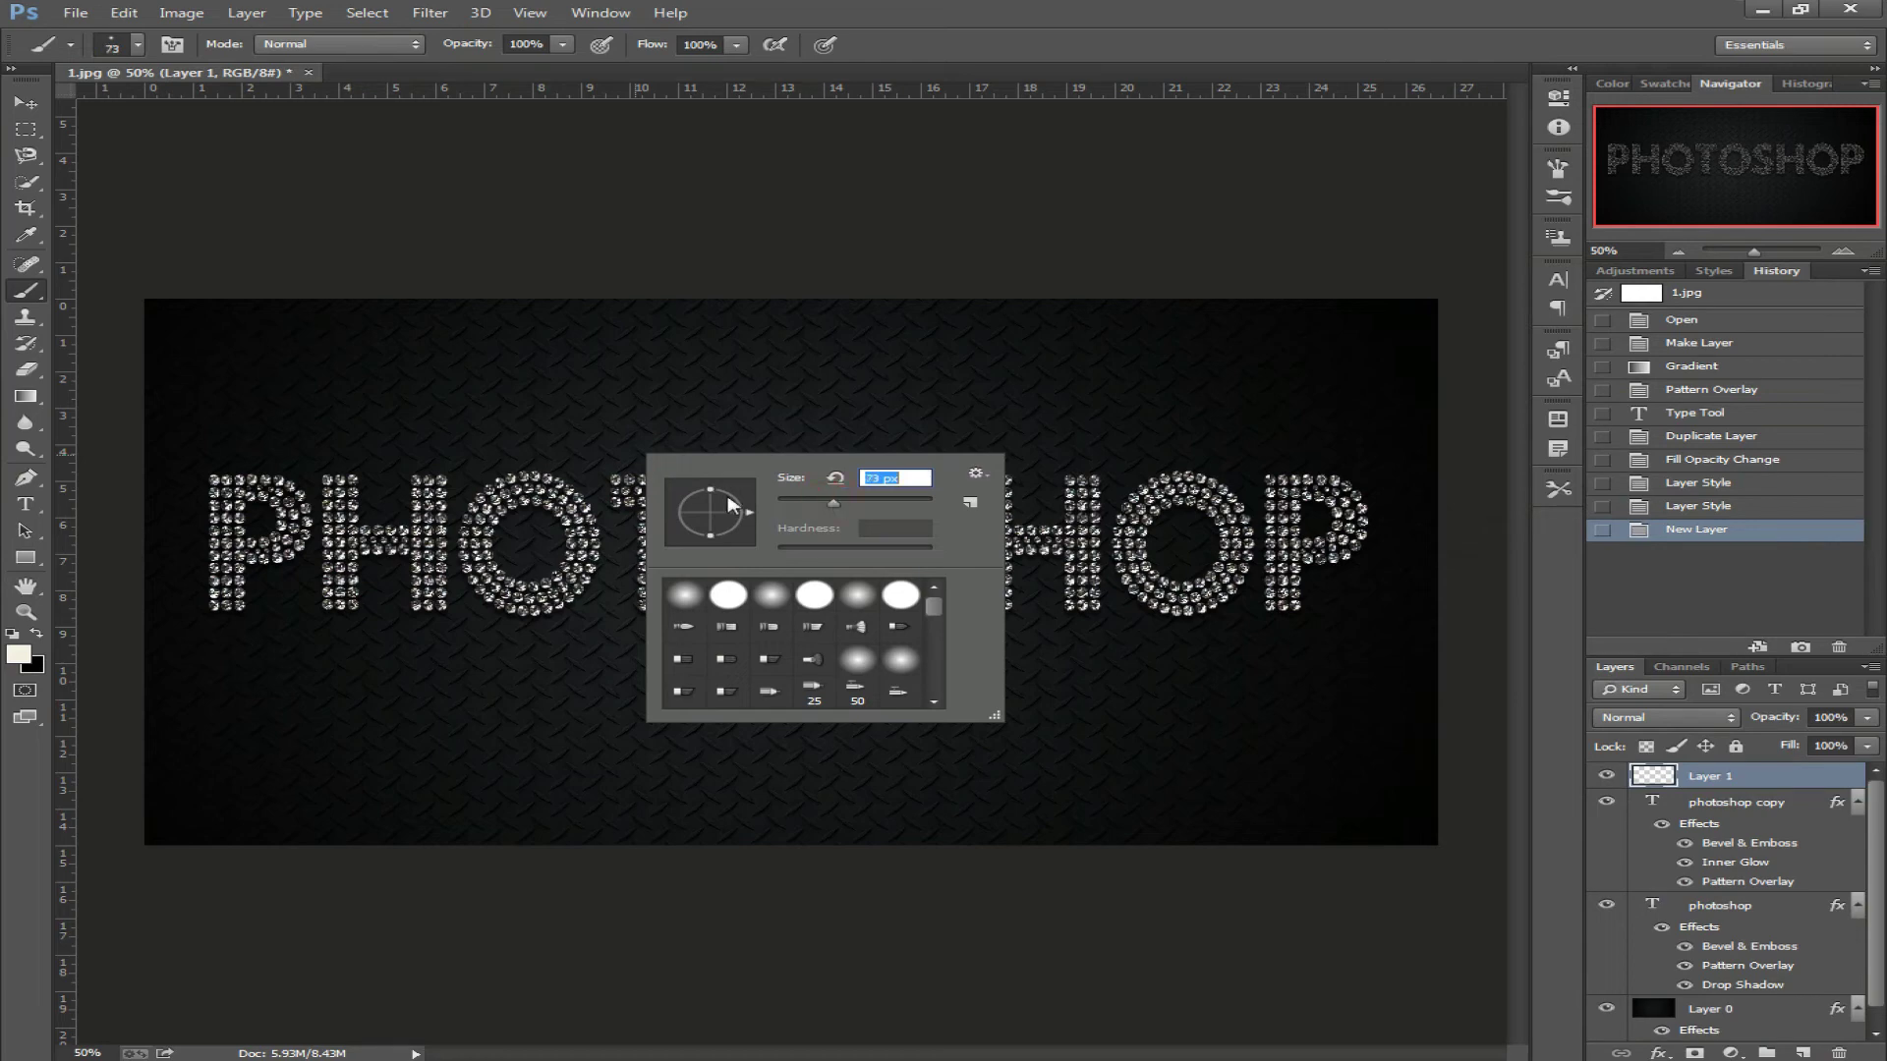
{"action": "left_click", "coordinate": [849, 503]}
Switch to the 1310 px sparkle brush preset at 68 px.
{"action": "left_click_drag", "start_coordinate": [1754, 253], "coordinate": [1758, 254]}
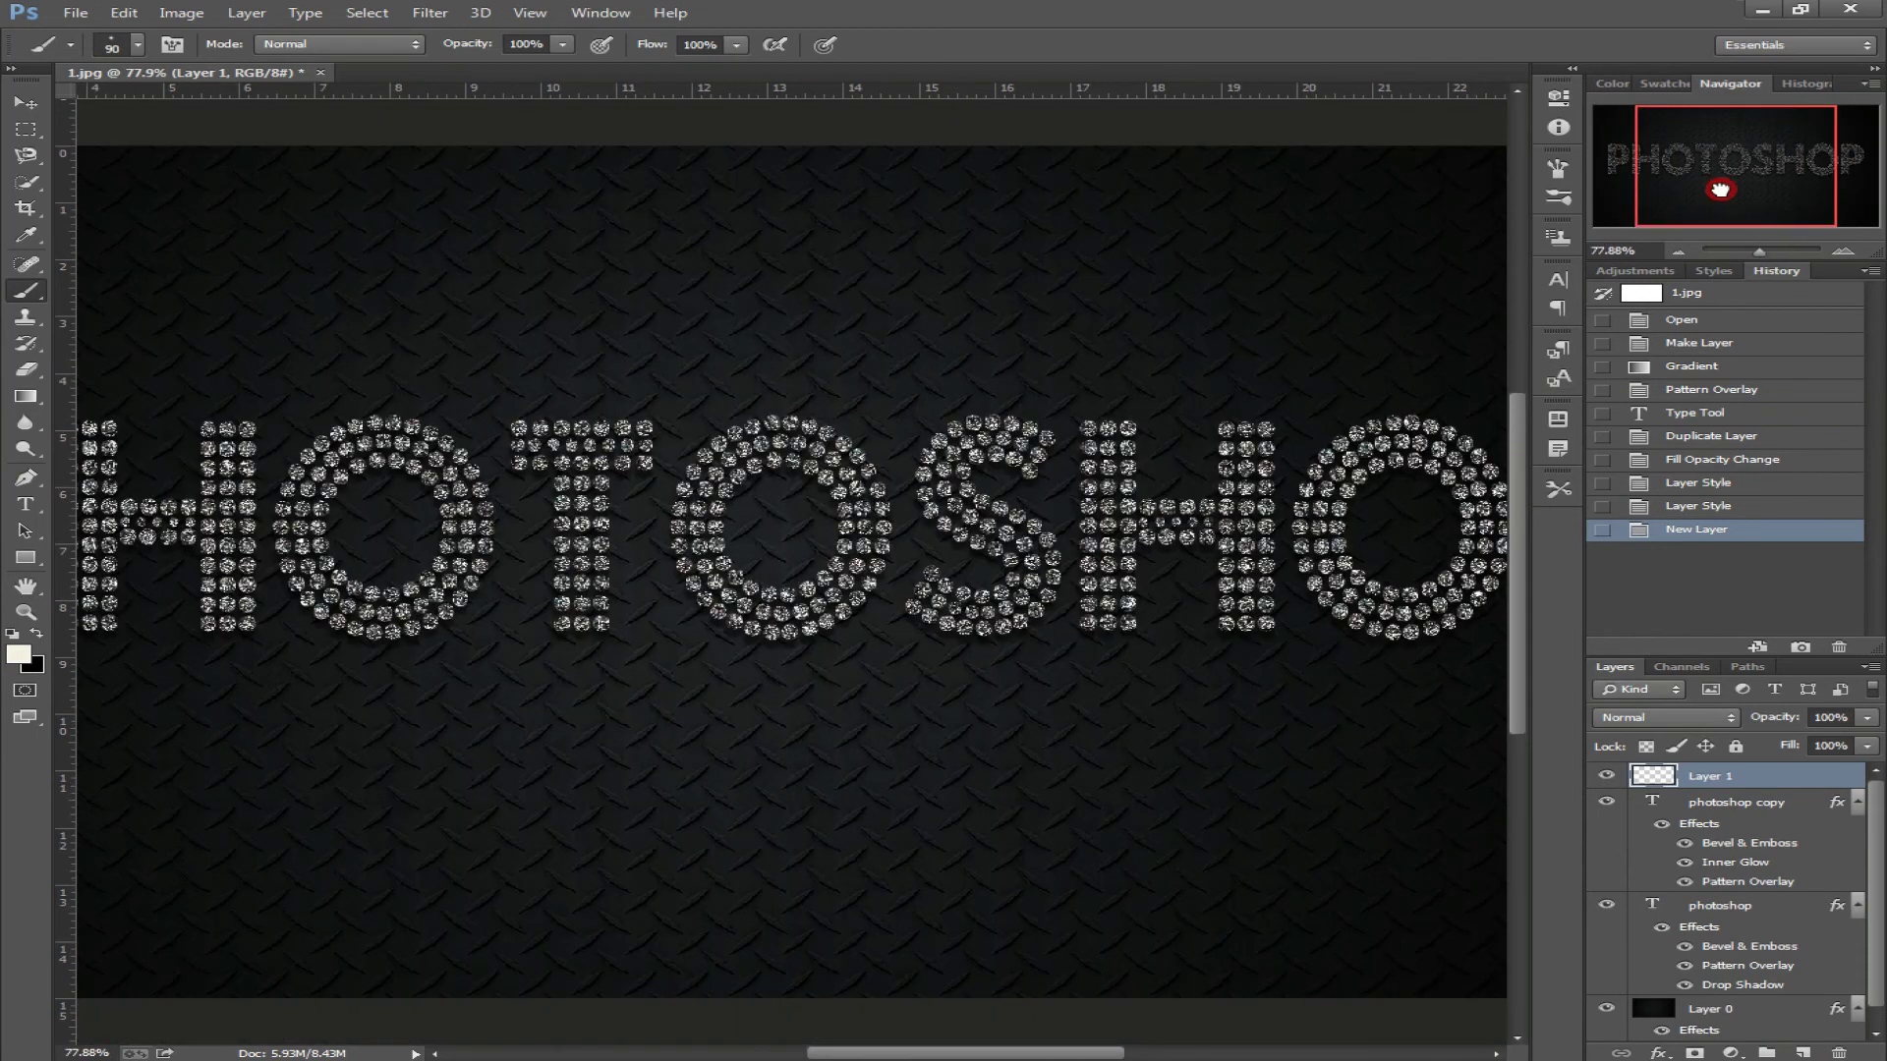
{"action": "right_click", "coordinate": [796, 568]}
{"action": "scroll", "coordinate": [1088, 713], "scroll_direction": "down", "scroll_amount": 10}
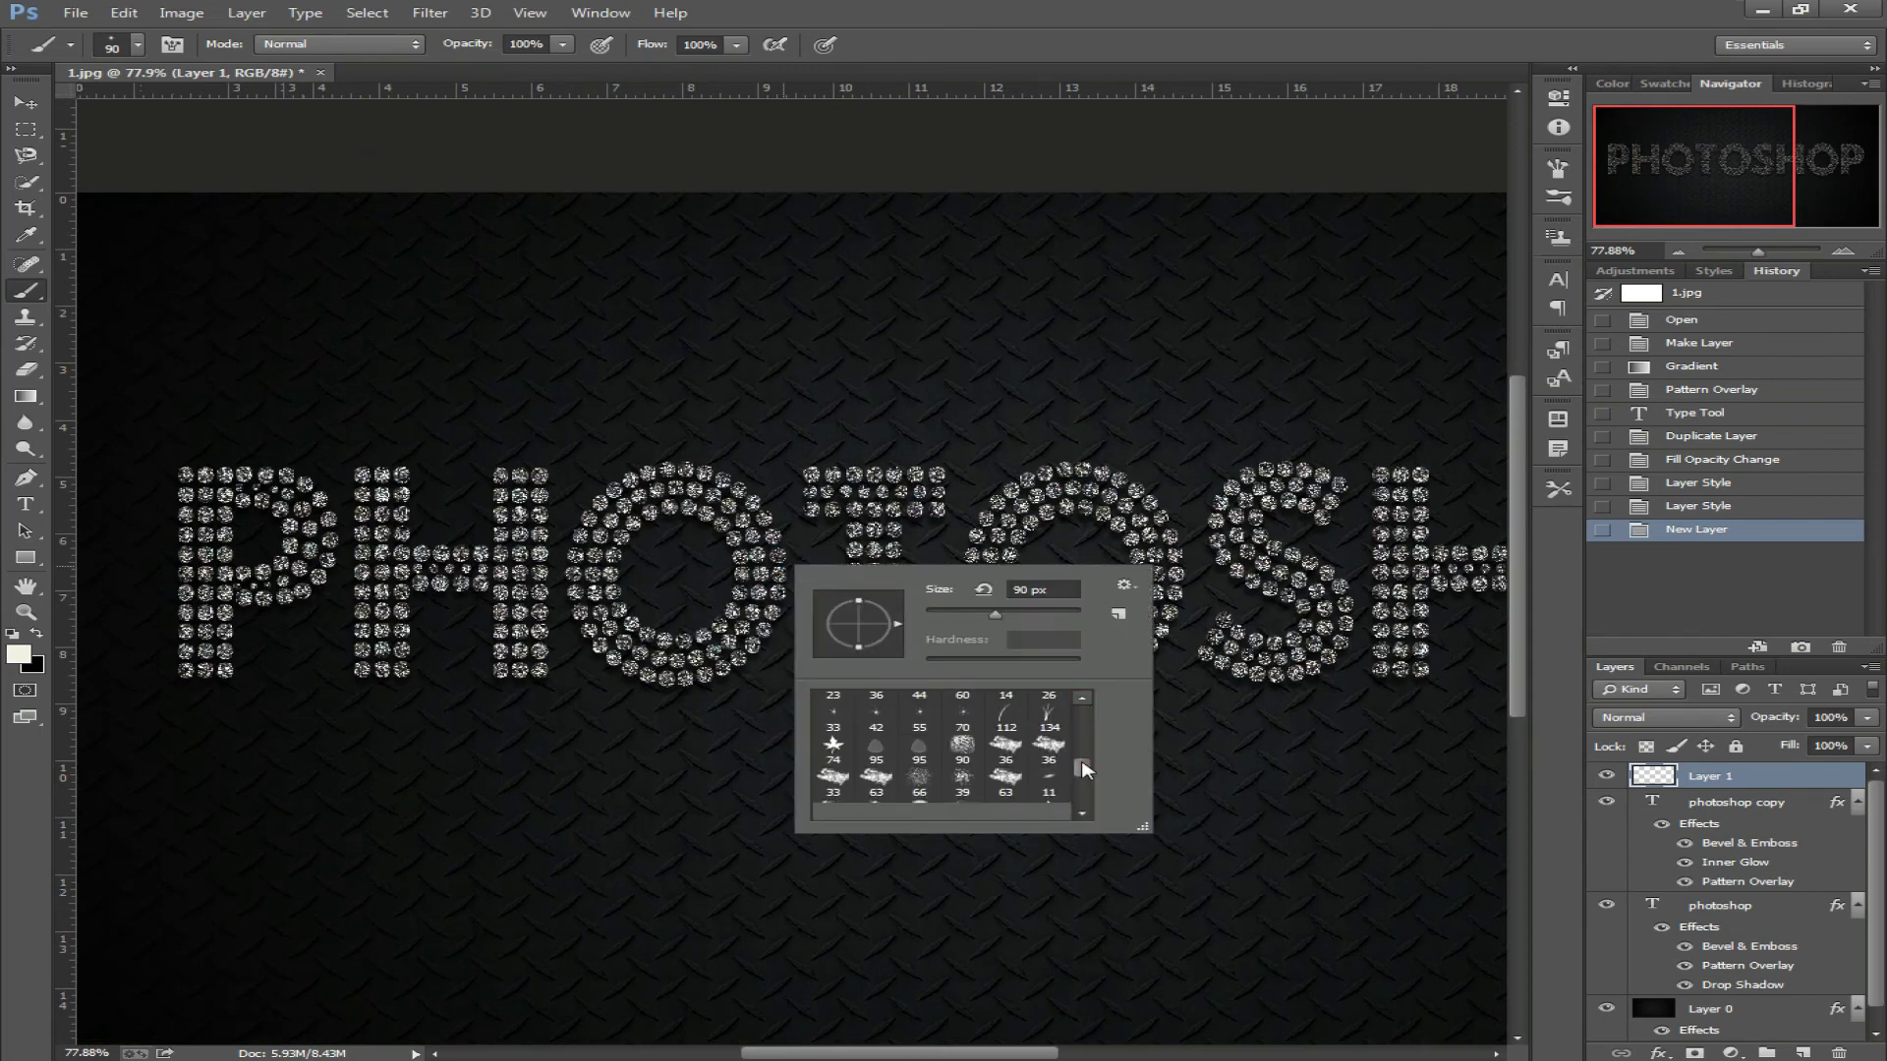
{"action": "left_click_drag", "start_coordinate": [1081, 786], "coordinate": [1081, 783]}
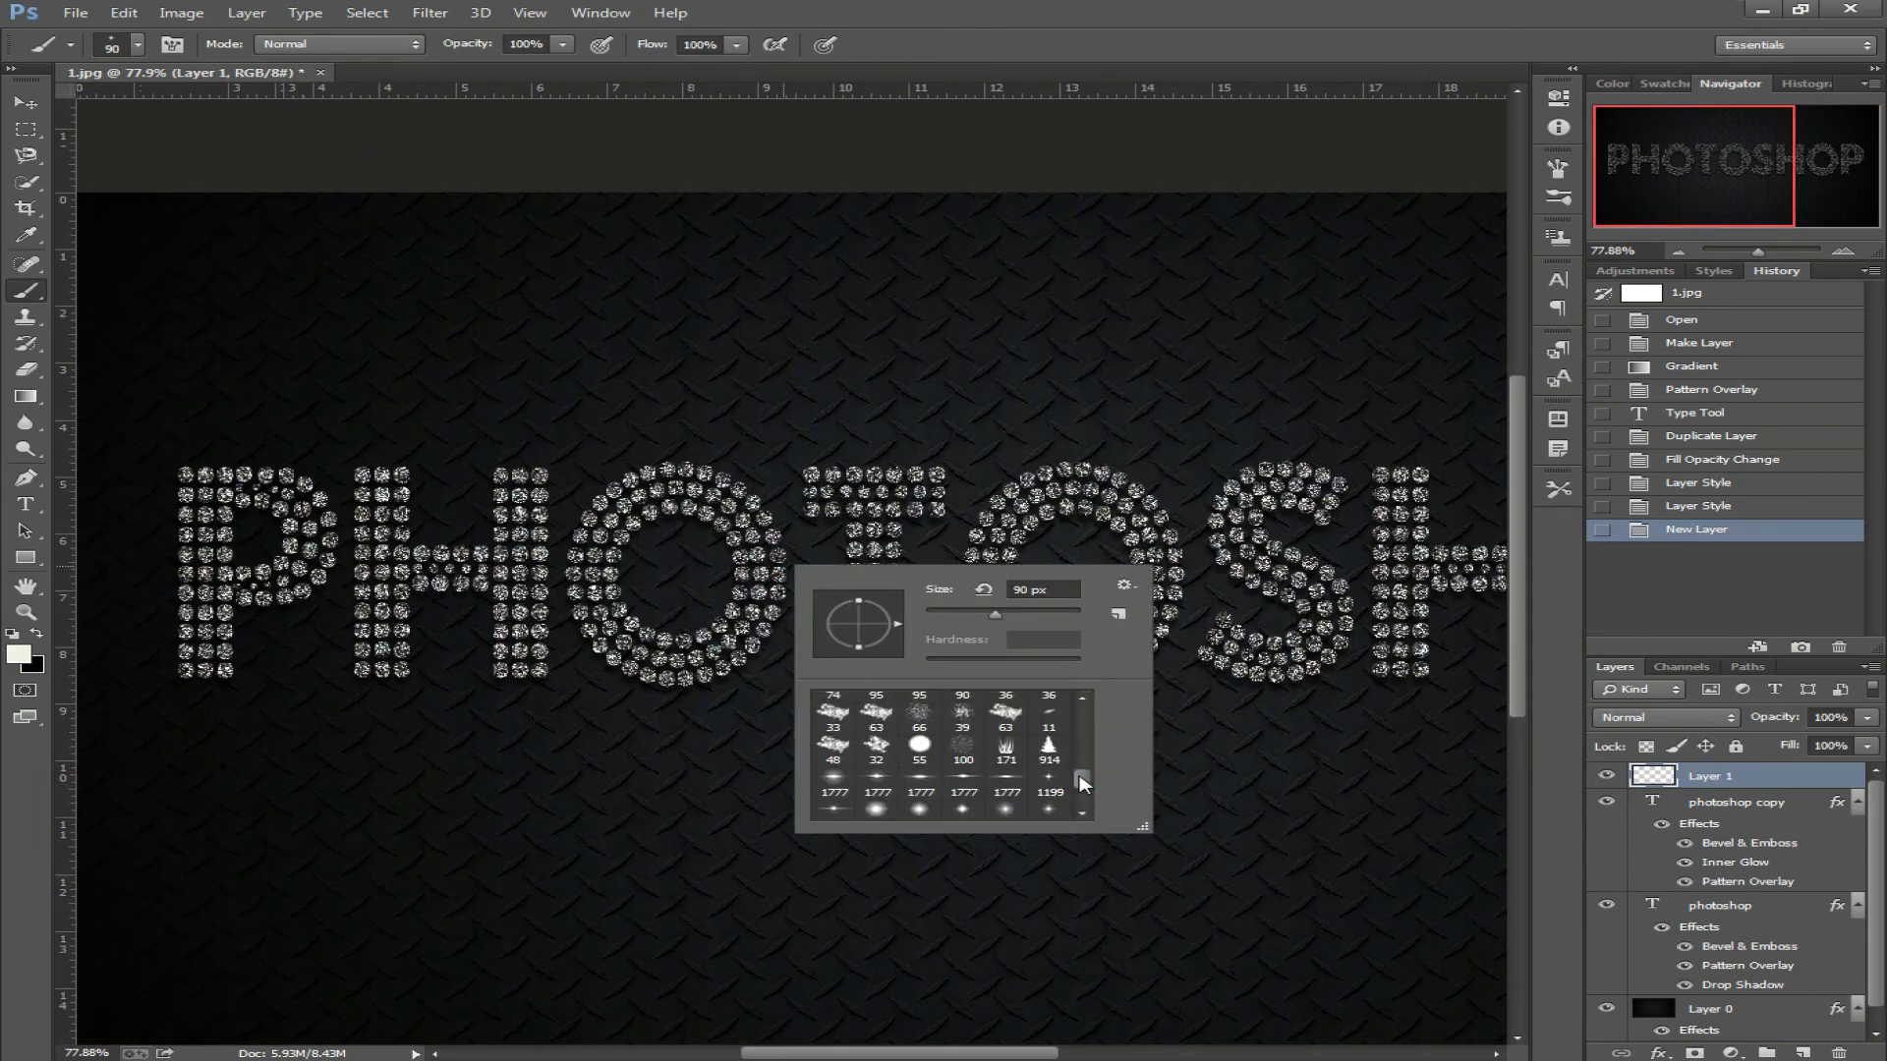
{"action": "left_click", "coordinate": [1059, 742]}
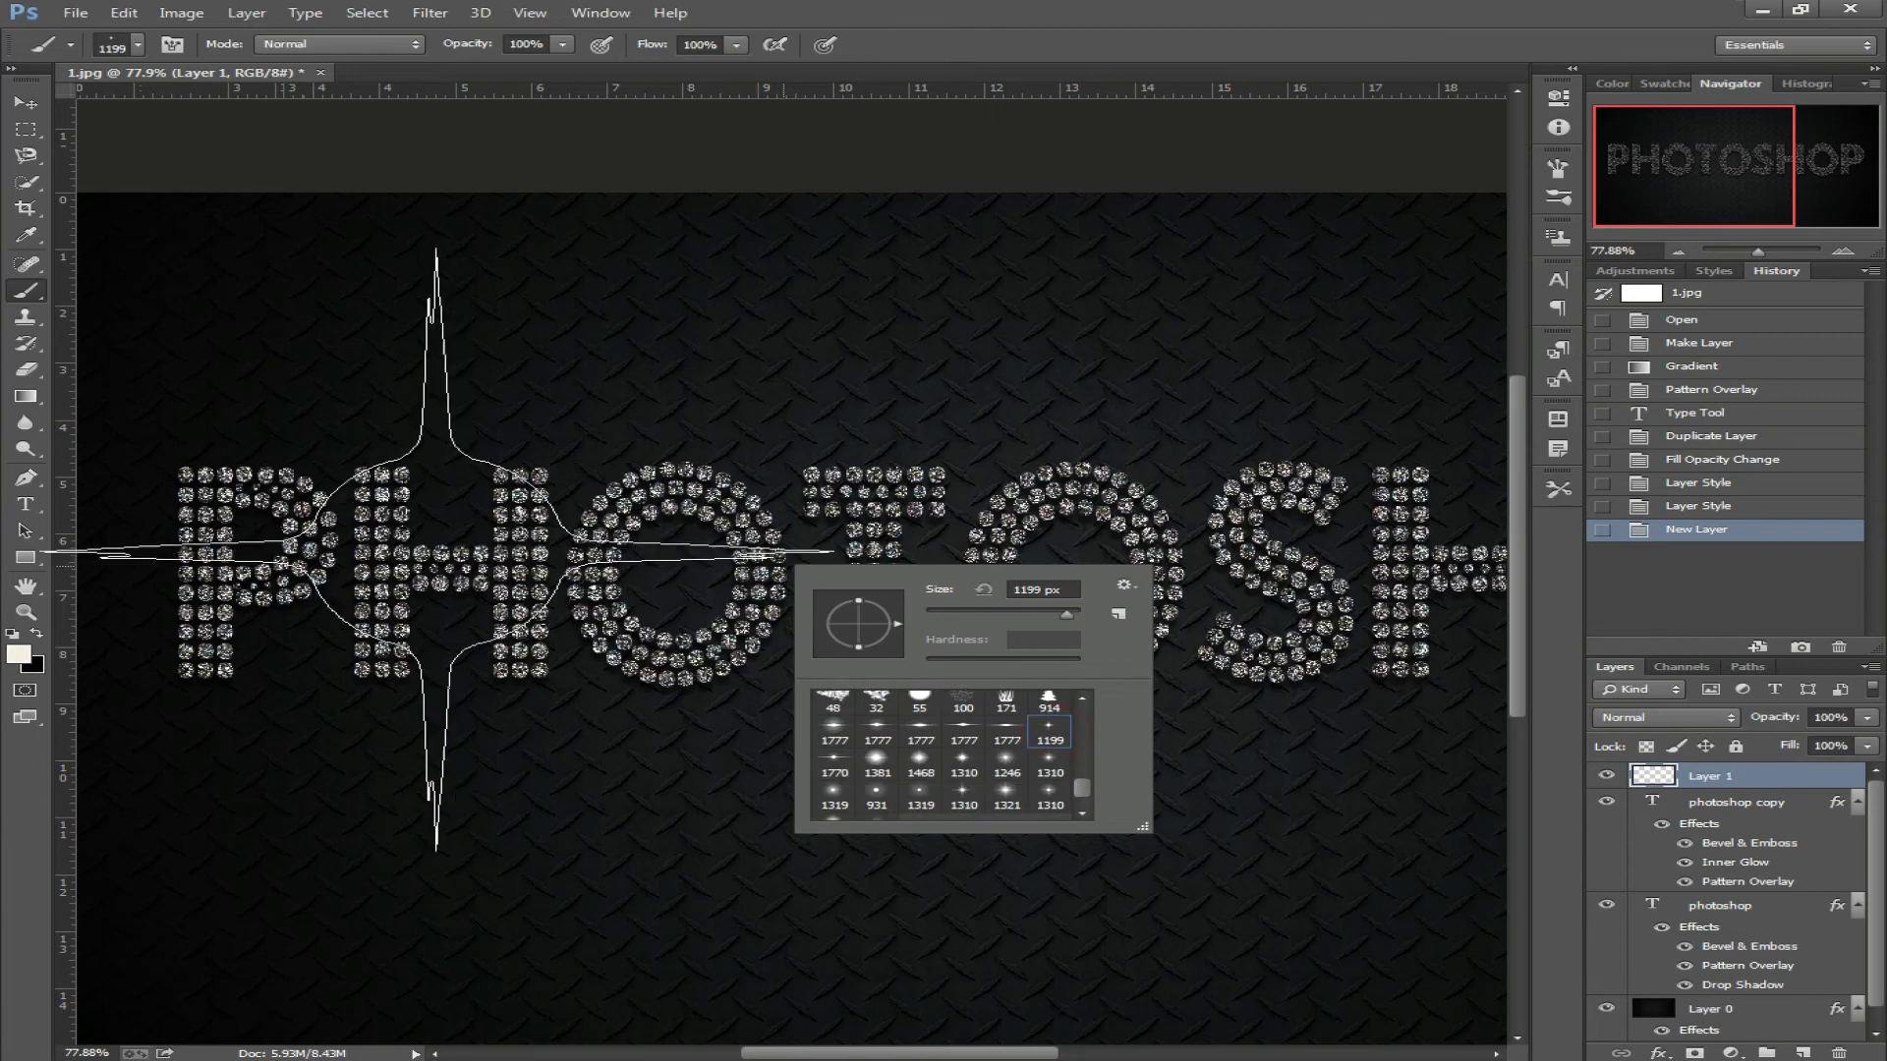
{"action": "left_click", "coordinate": [971, 765]}
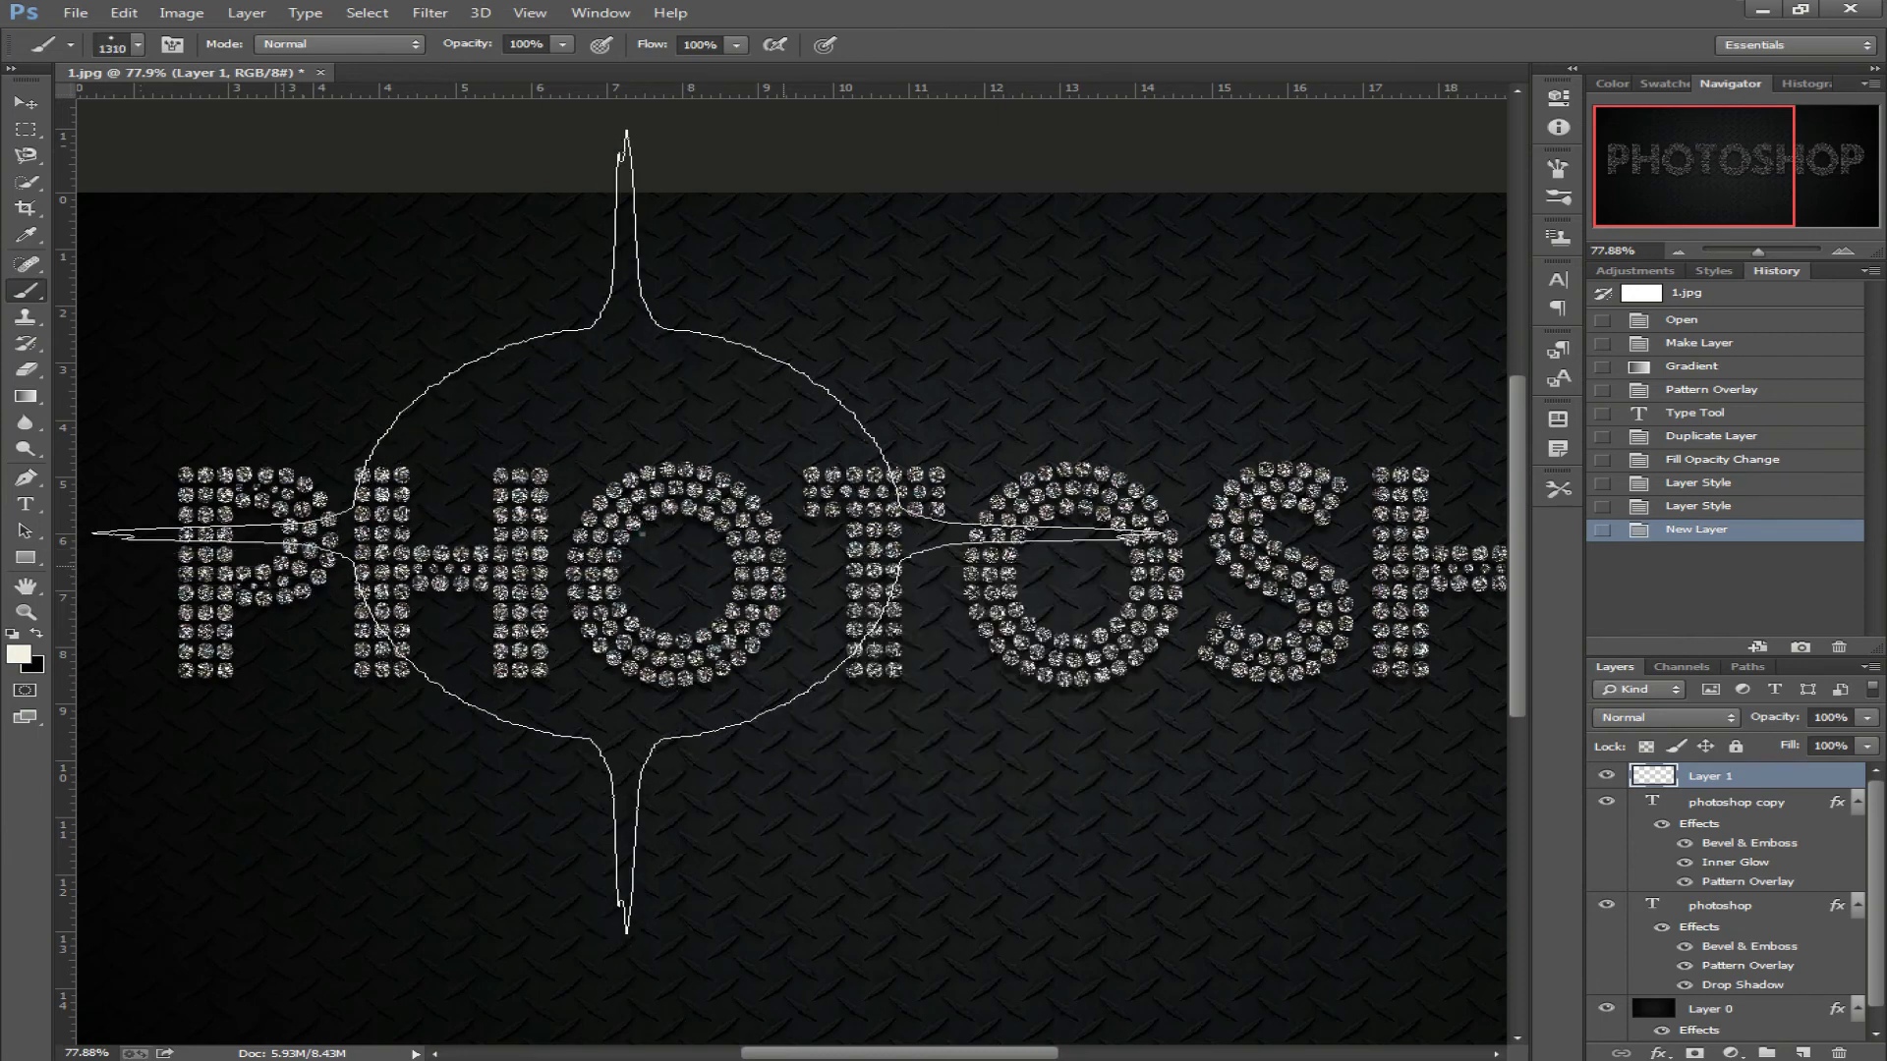
{"action": "right_click", "coordinate": [639, 535]}
{"action": "left_click_drag", "start_coordinate": [823, 590], "coordinate": [834, 590]}
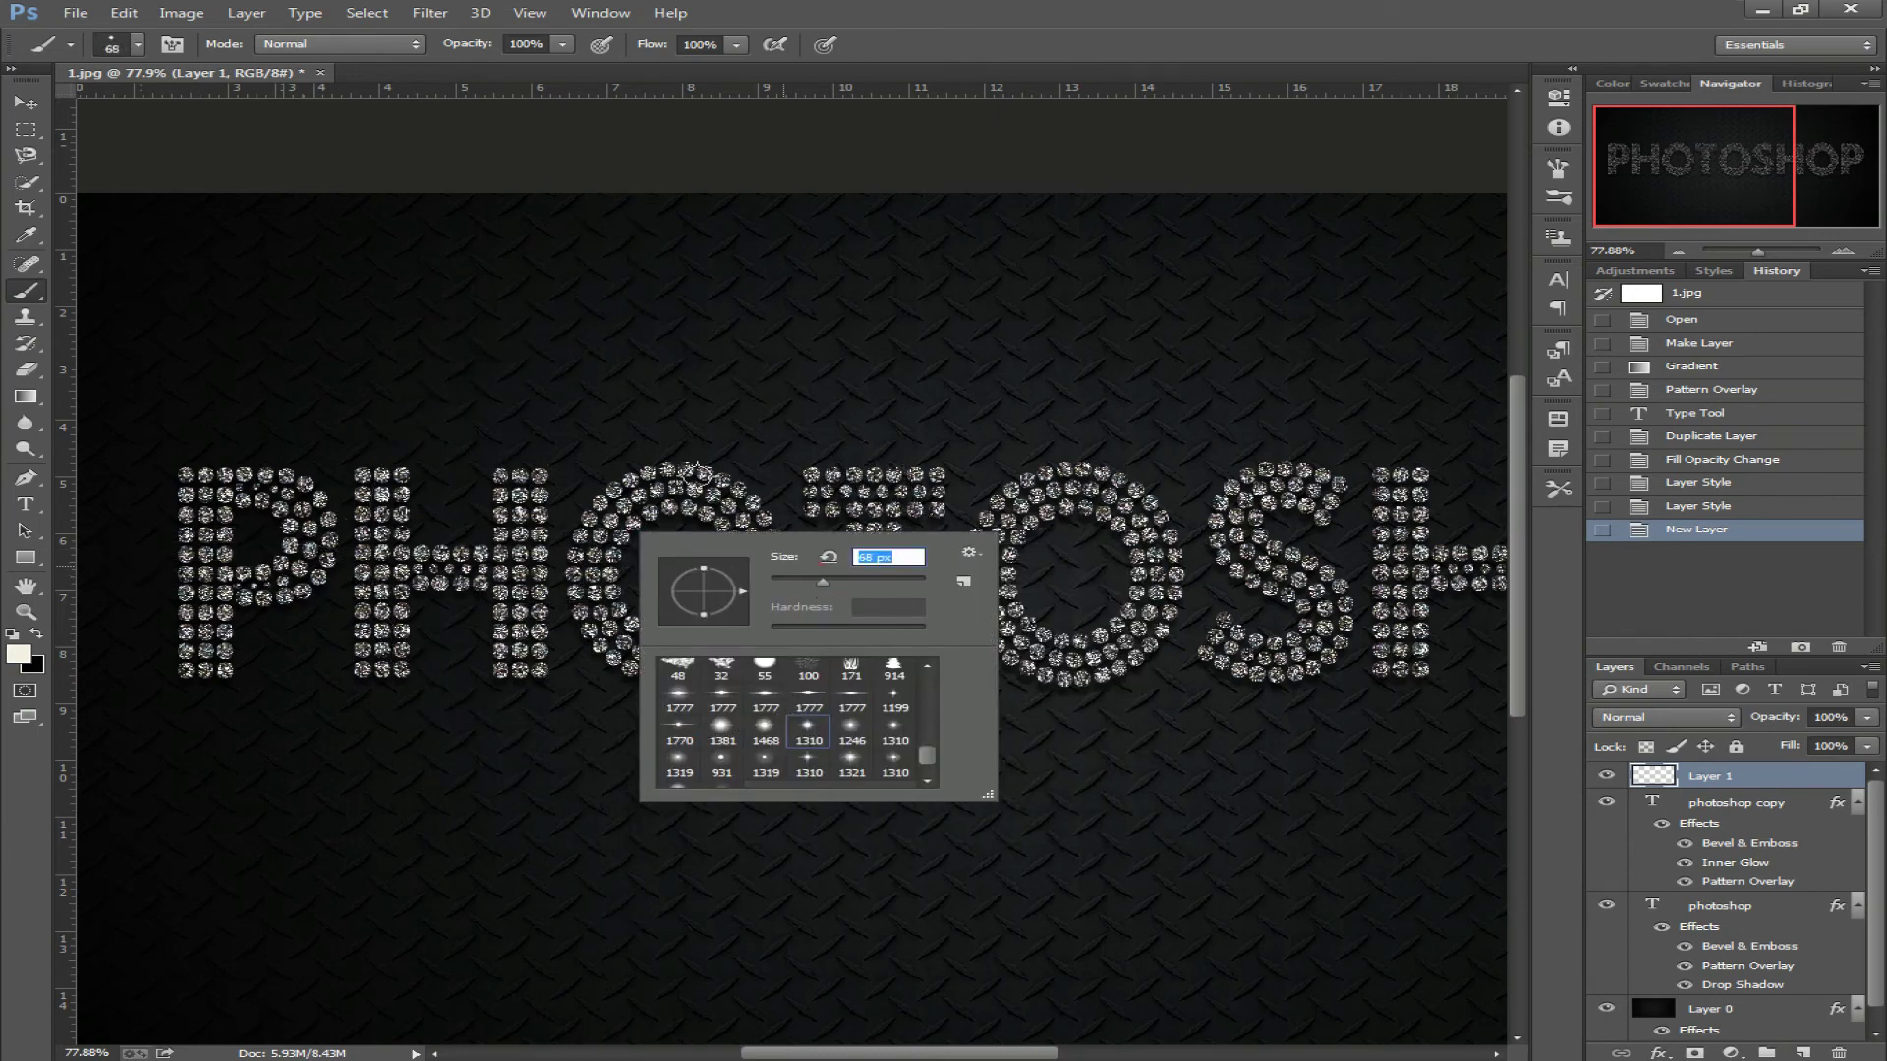
Stamp sparkles on the first O, the H, between P and H, and the P's top-left.
{"action": "left_click", "coordinate": [668, 470]}
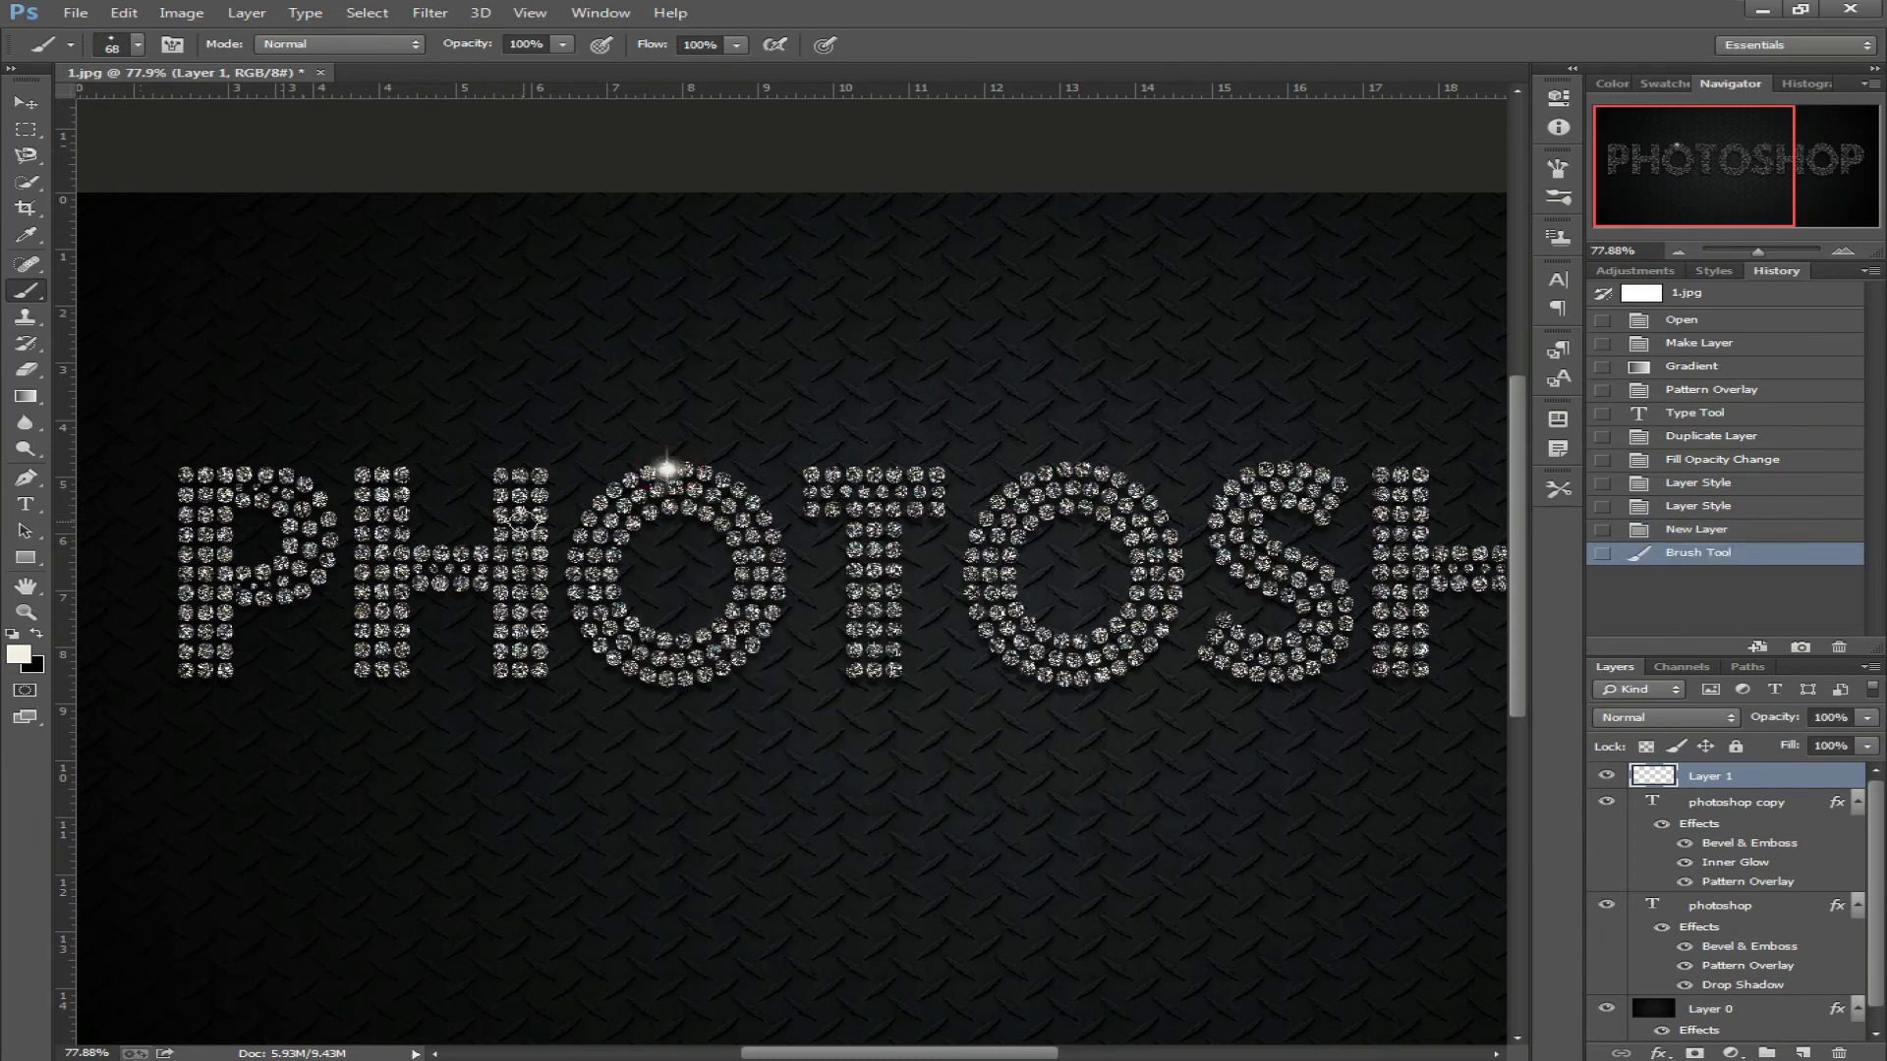
{"action": "left_click", "coordinate": [519, 534]}
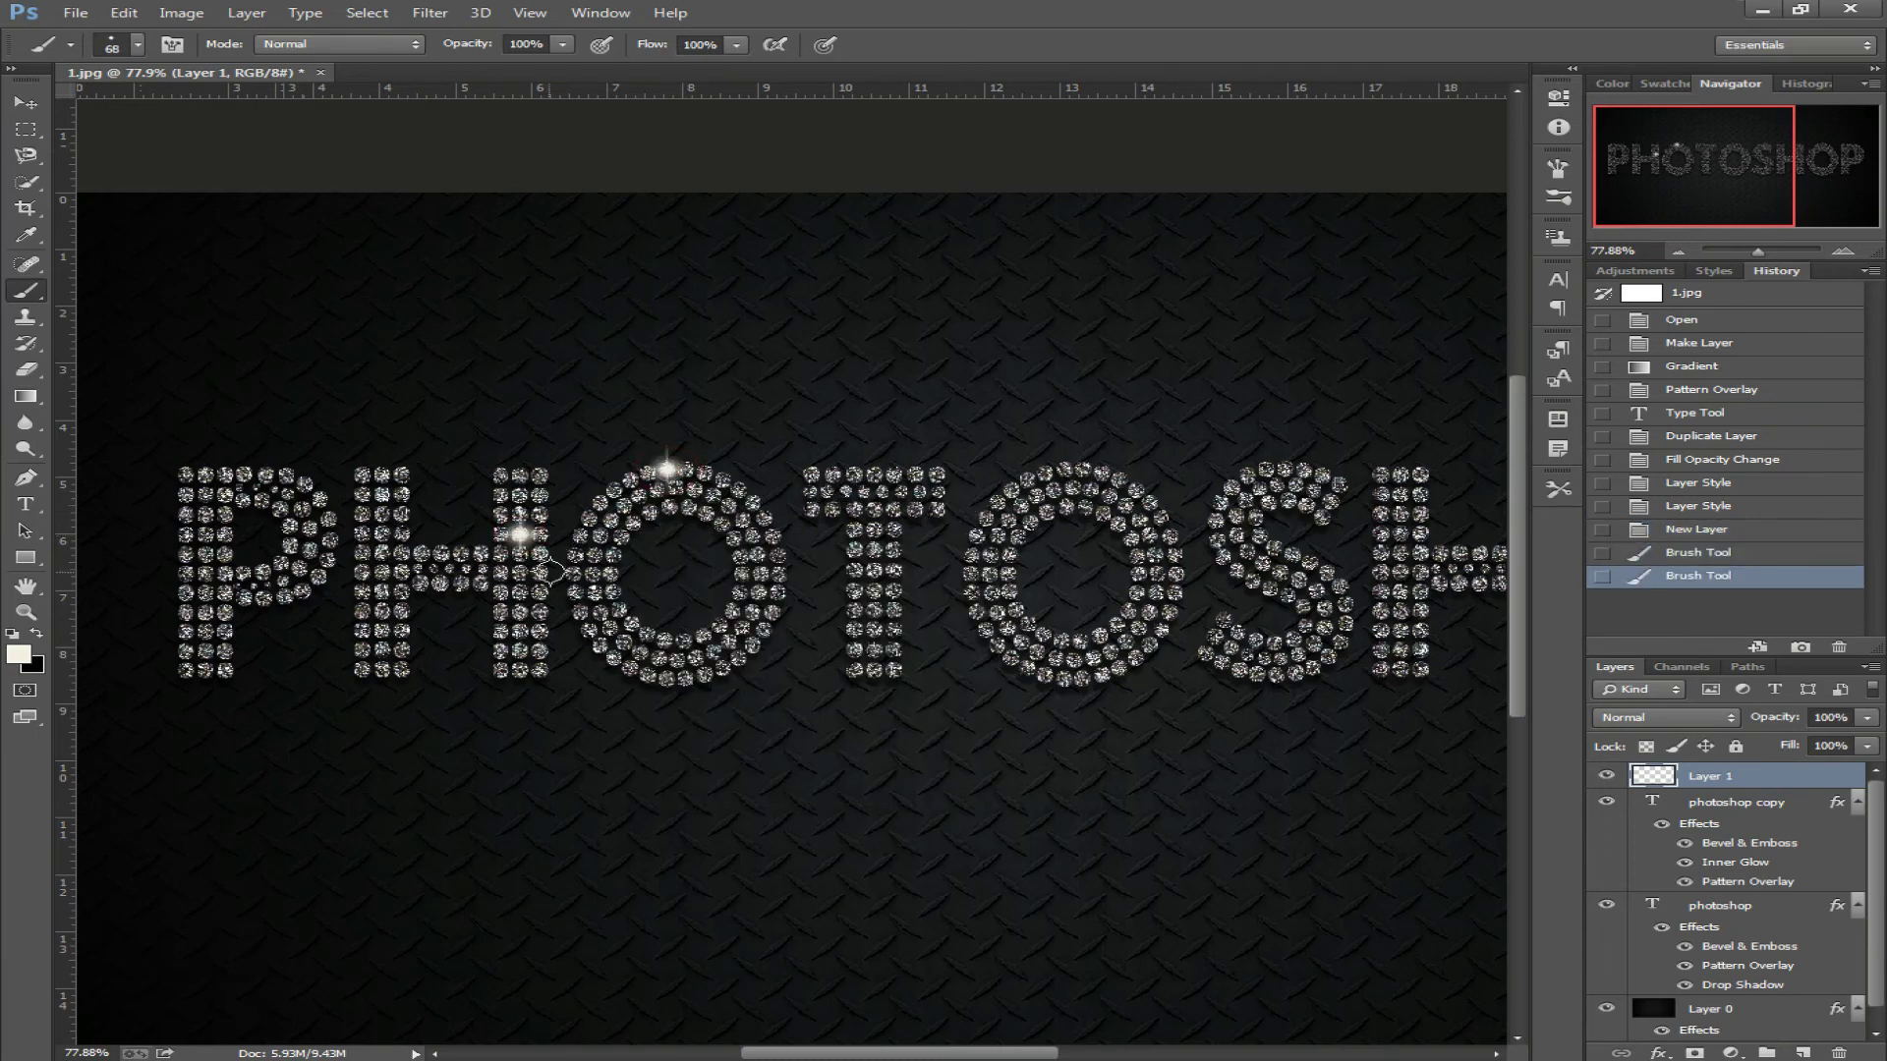
{"action": "left_click", "coordinate": [361, 571]}
{"action": "left_click", "coordinate": [183, 496]}
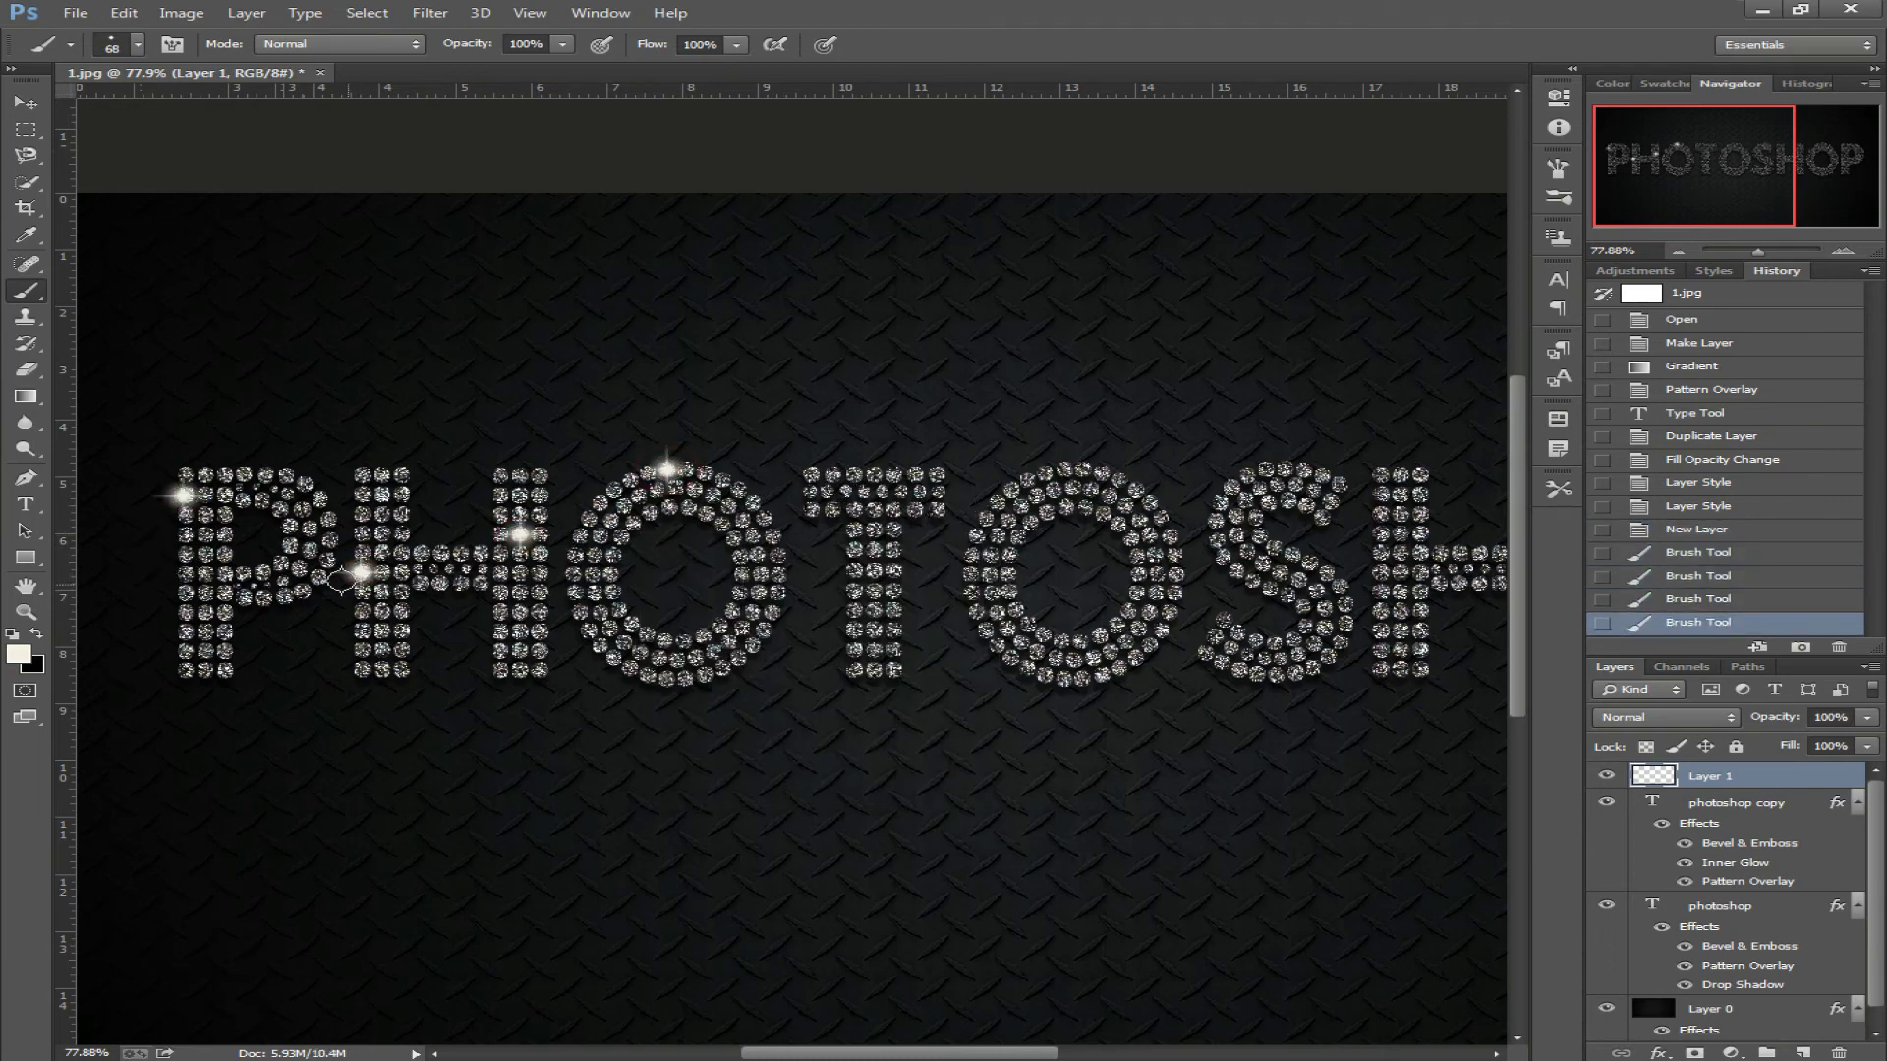
{"action": "left_click", "coordinate": [722, 668]}
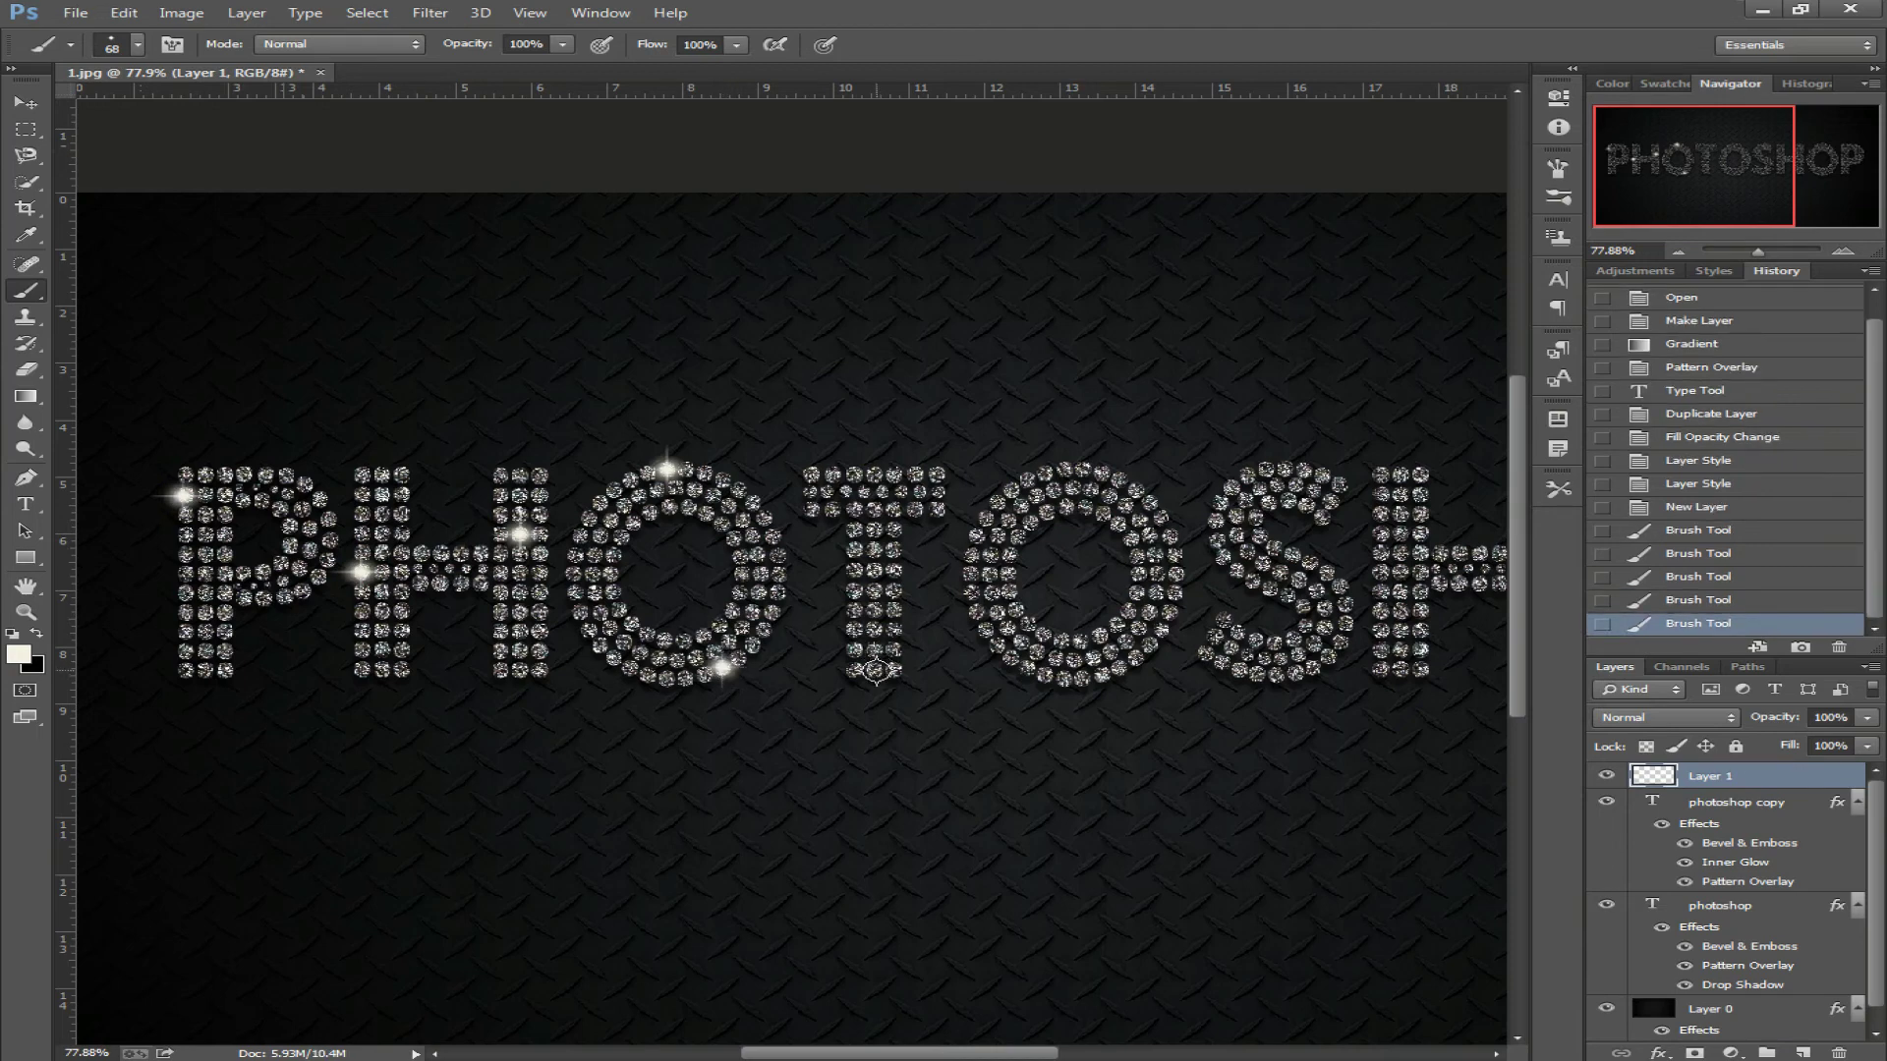
Stamp sparkles across the T, second O, S, H and last O, panning right as needed.
{"action": "left_click", "coordinate": [873, 669]}
{"action": "left_click", "coordinate": [1025, 479]}
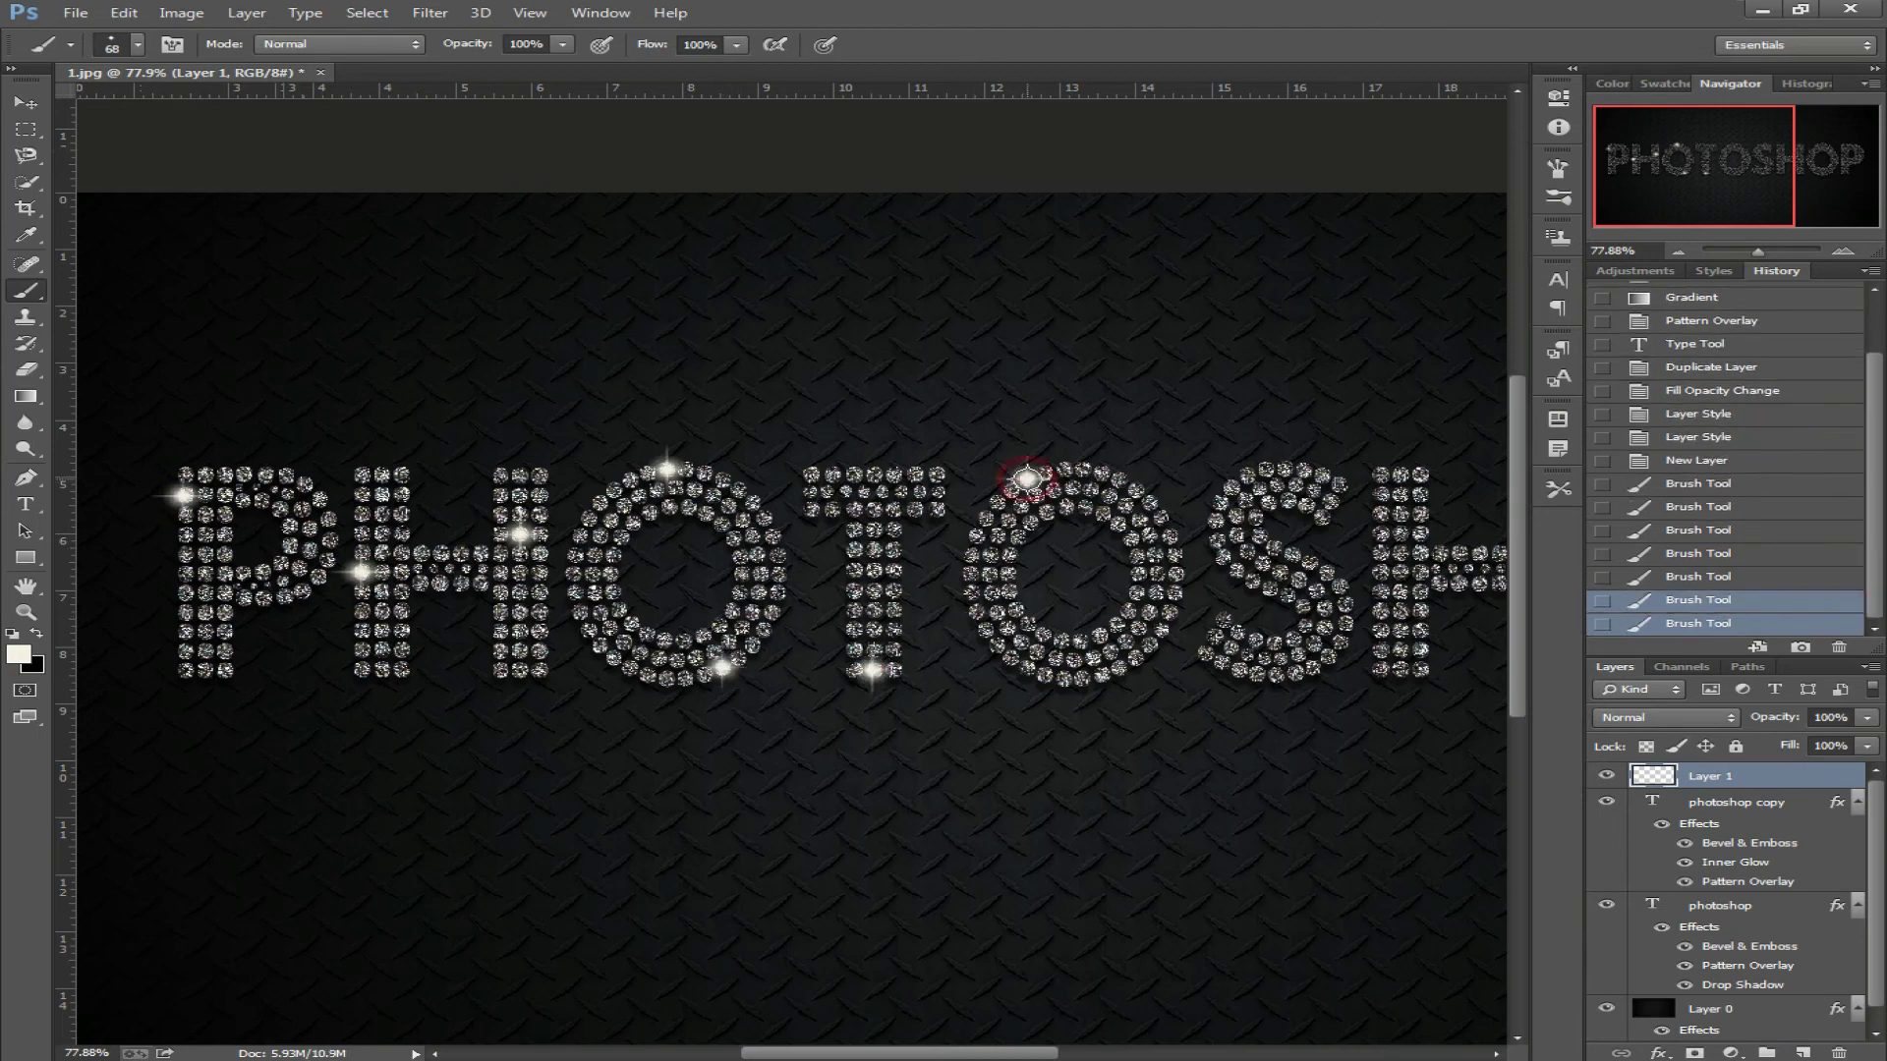
{"action": "left_click", "coordinate": [1119, 668]}
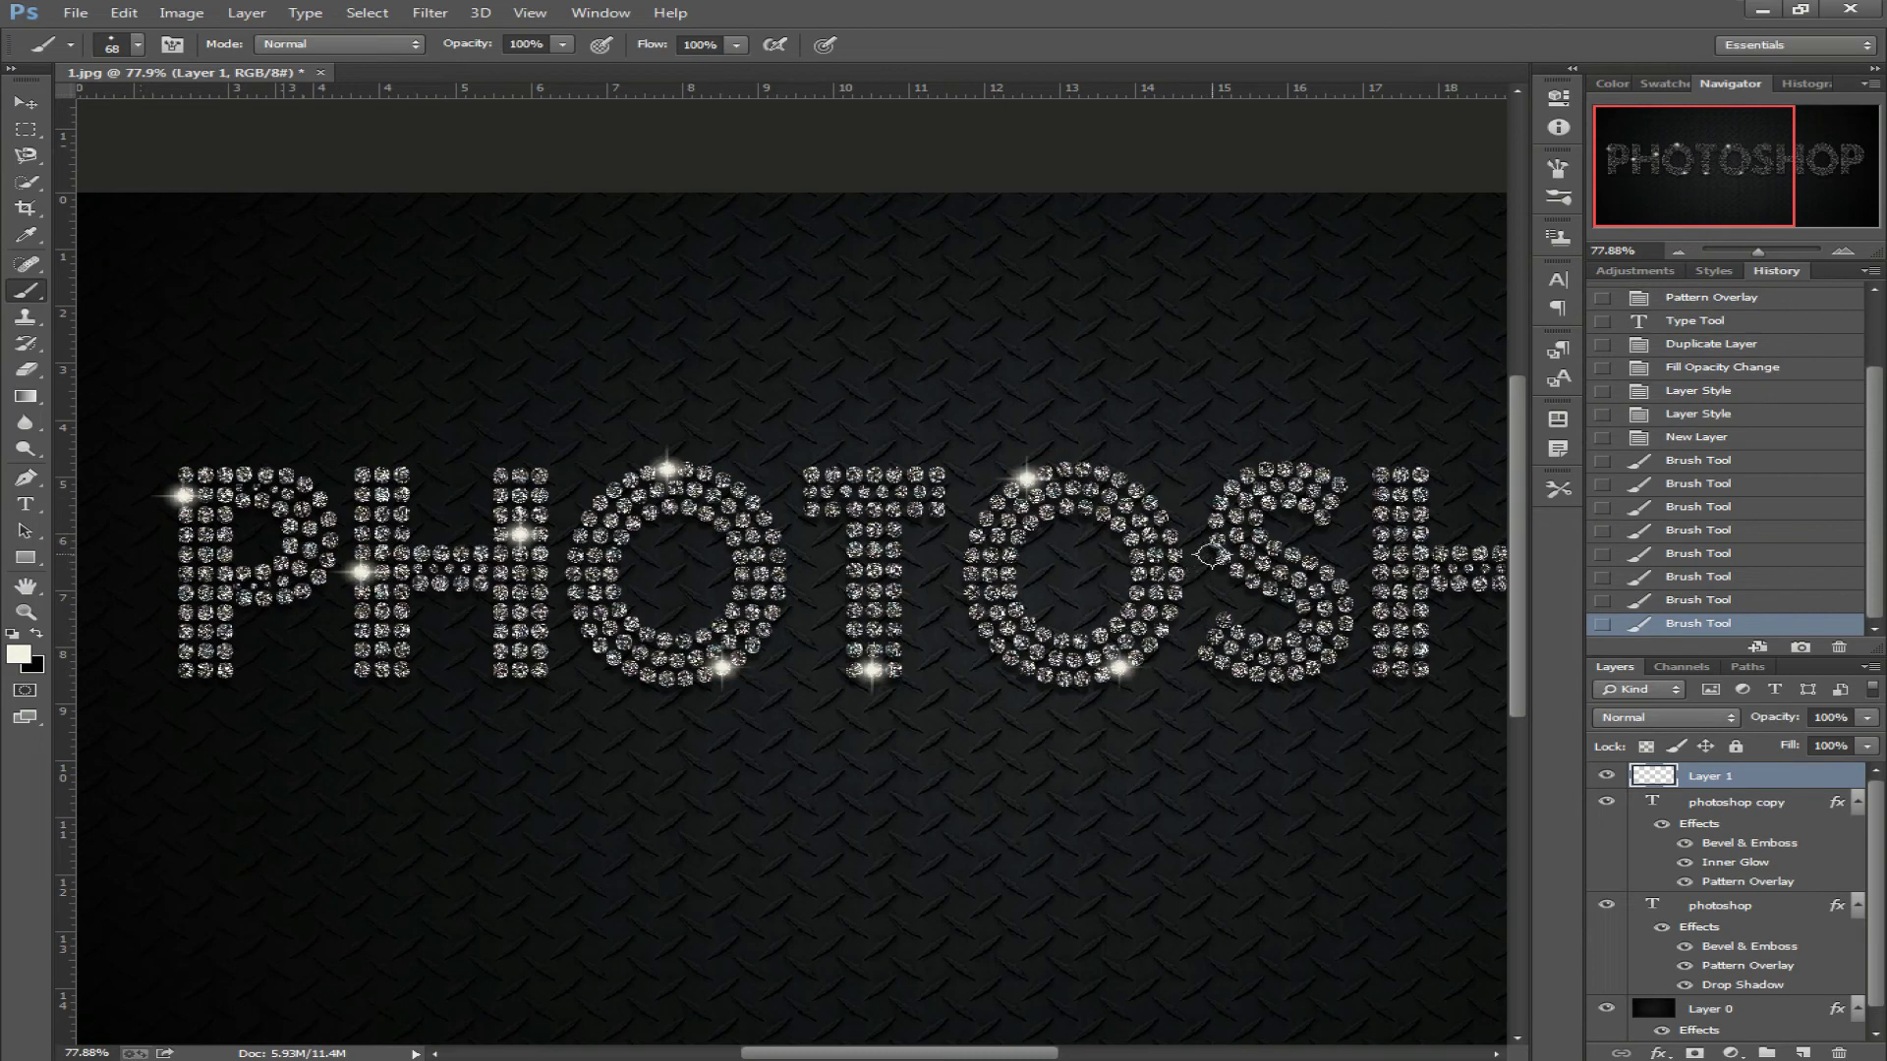
{"action": "left_click", "coordinate": [1246, 499]}
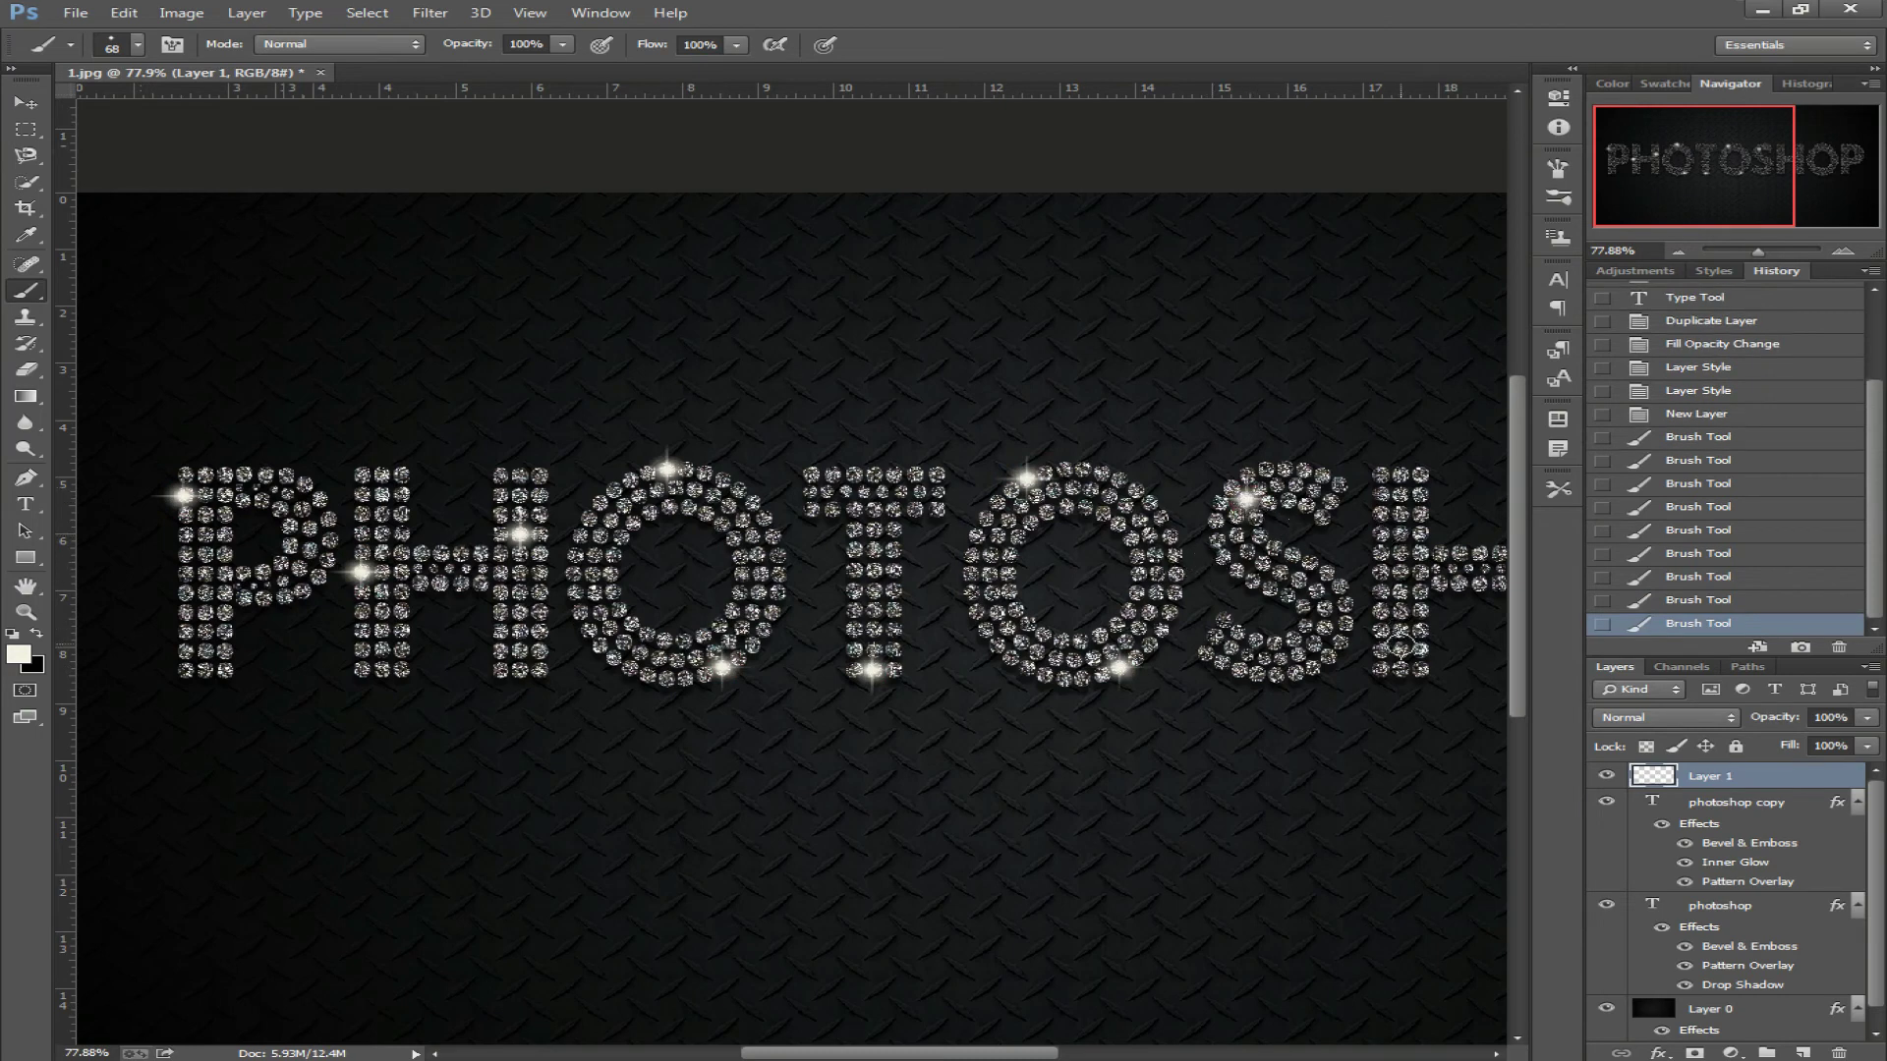
{"action": "left_click", "coordinate": [1402, 648]}
{"action": "left_click_drag", "start_coordinate": [1700, 182], "coordinate": [1751, 173]}
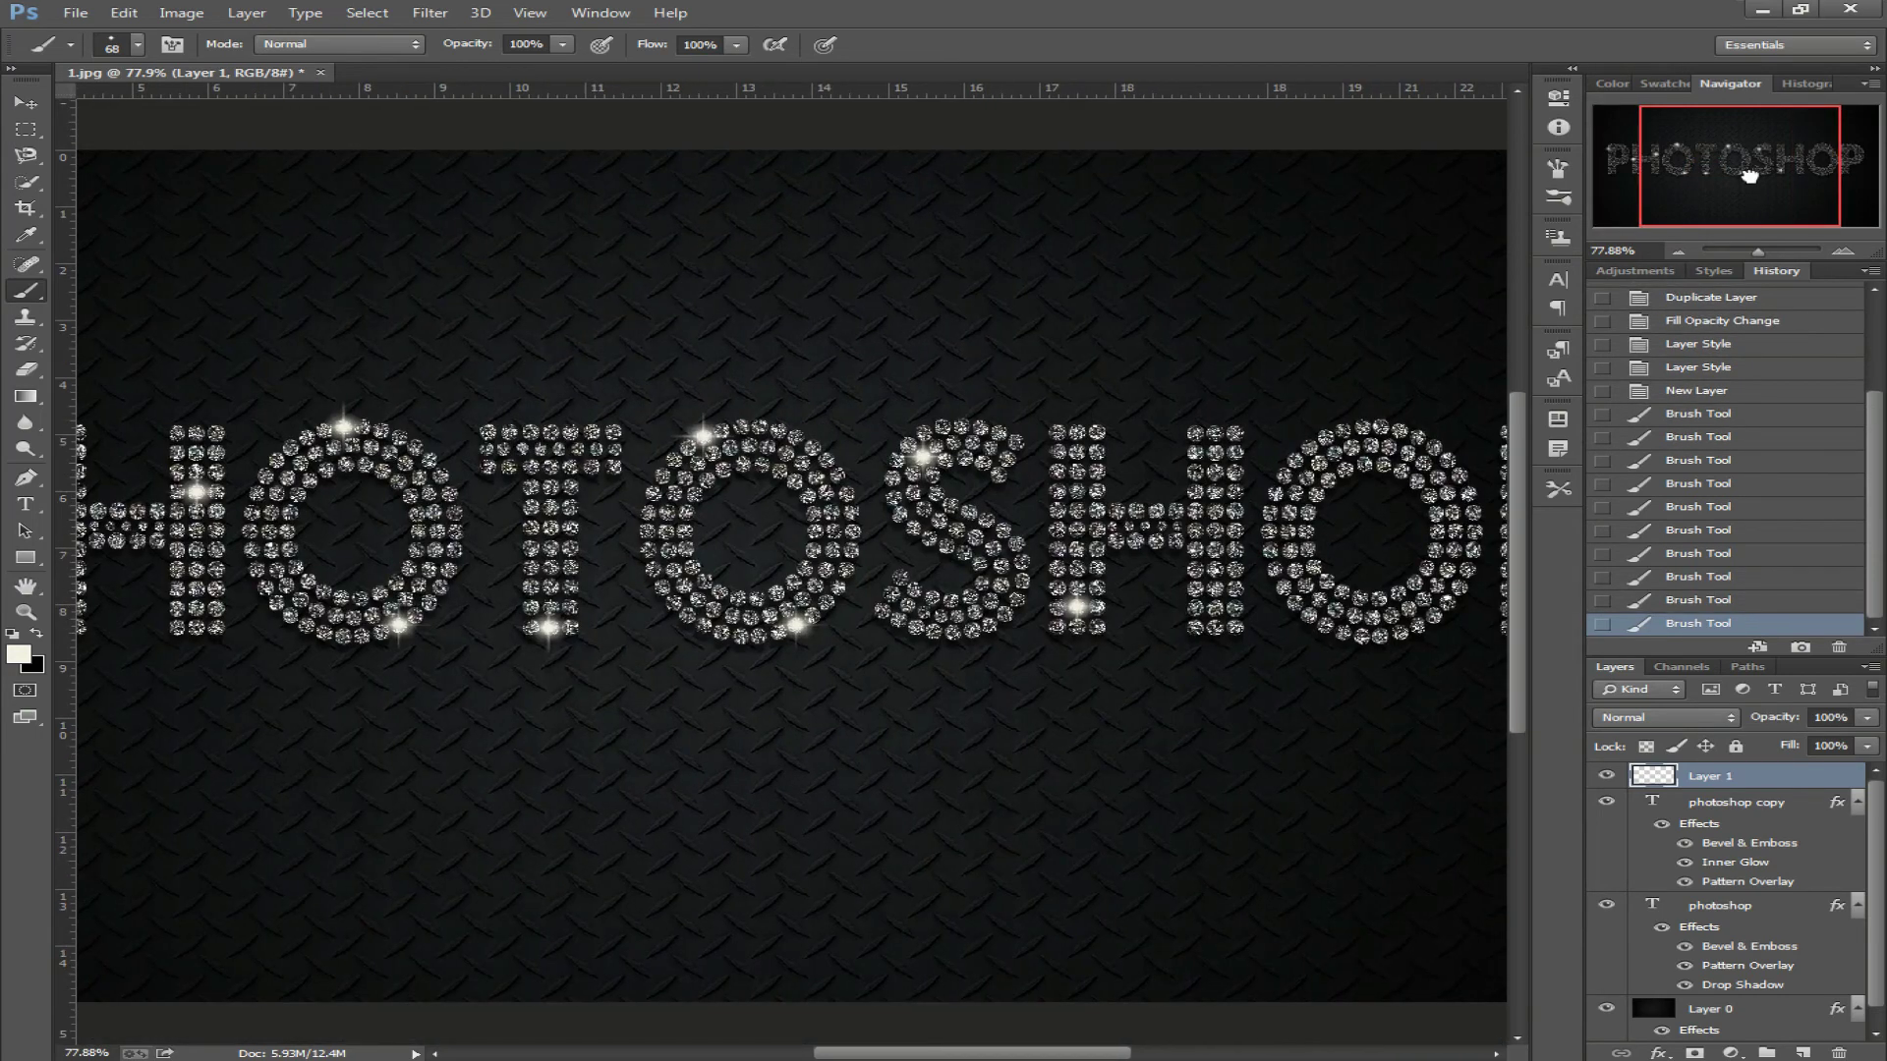
{"action": "left_click", "coordinate": [1156, 510]}
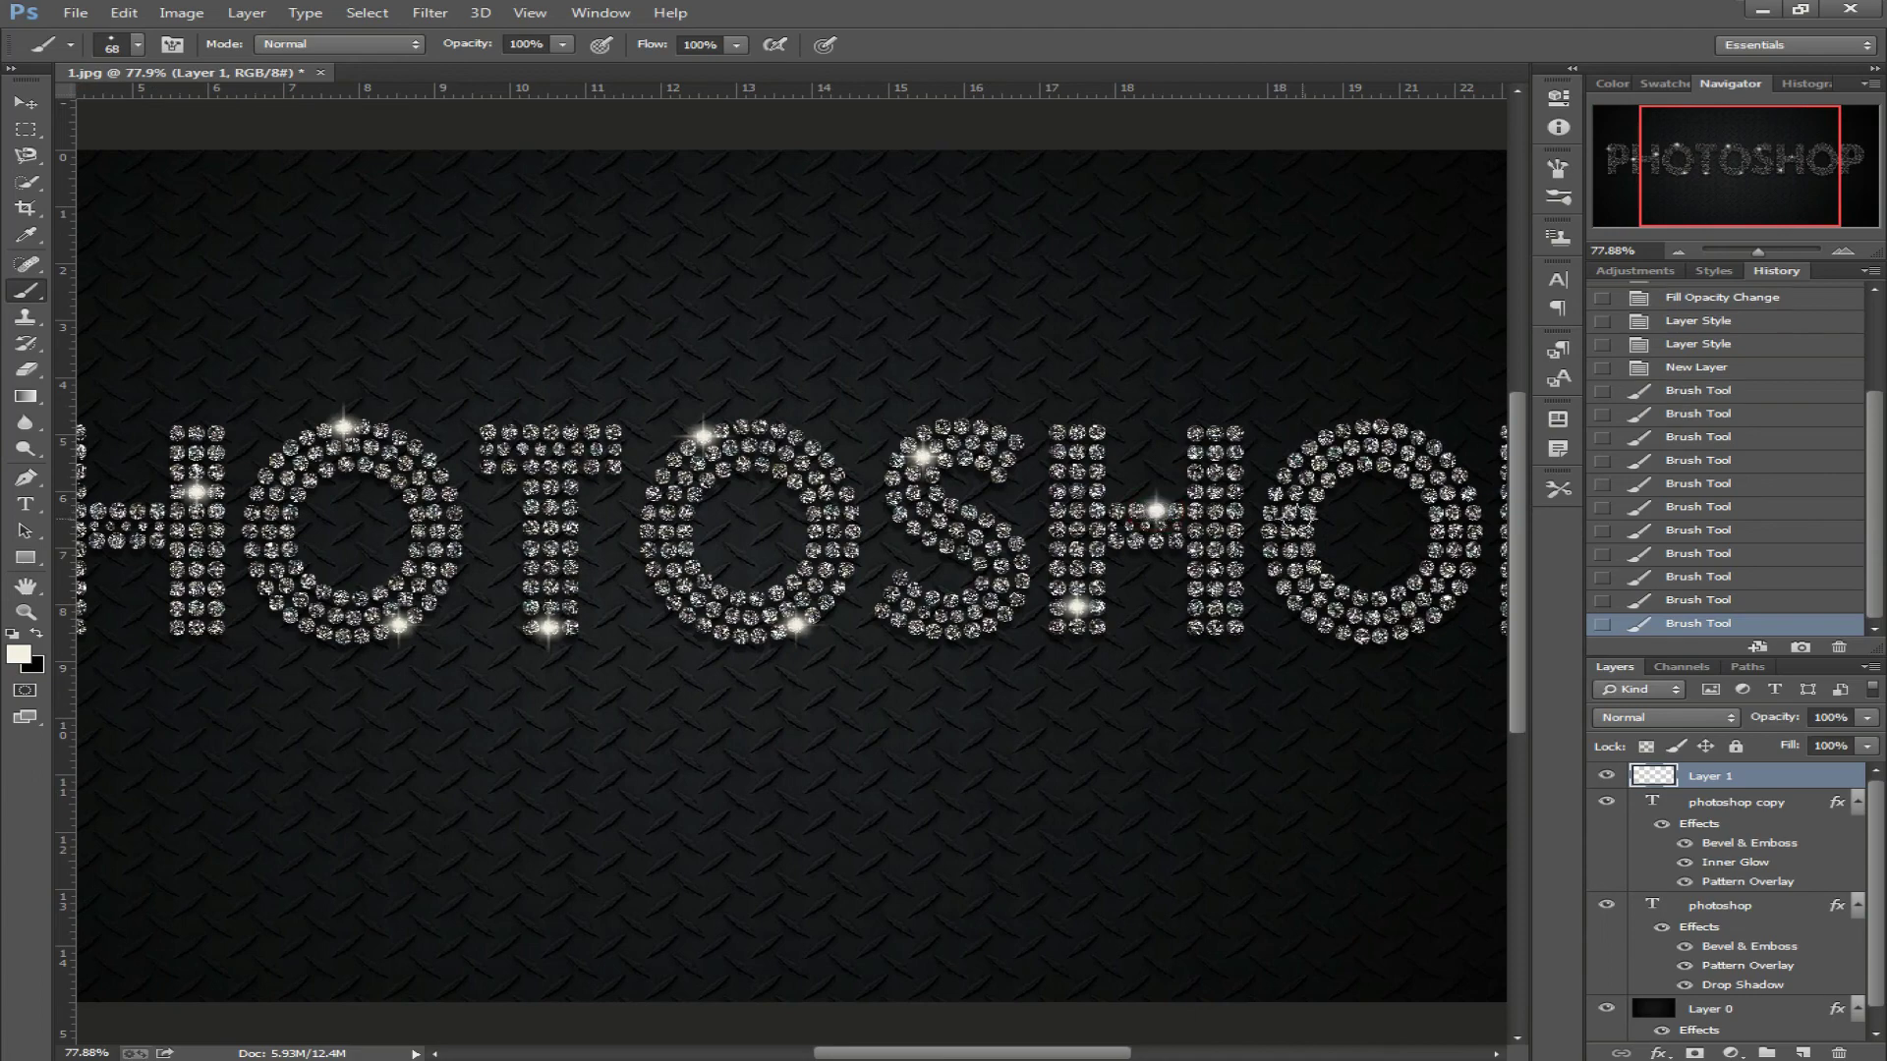
{"action": "left_click", "coordinate": [1371, 616]}
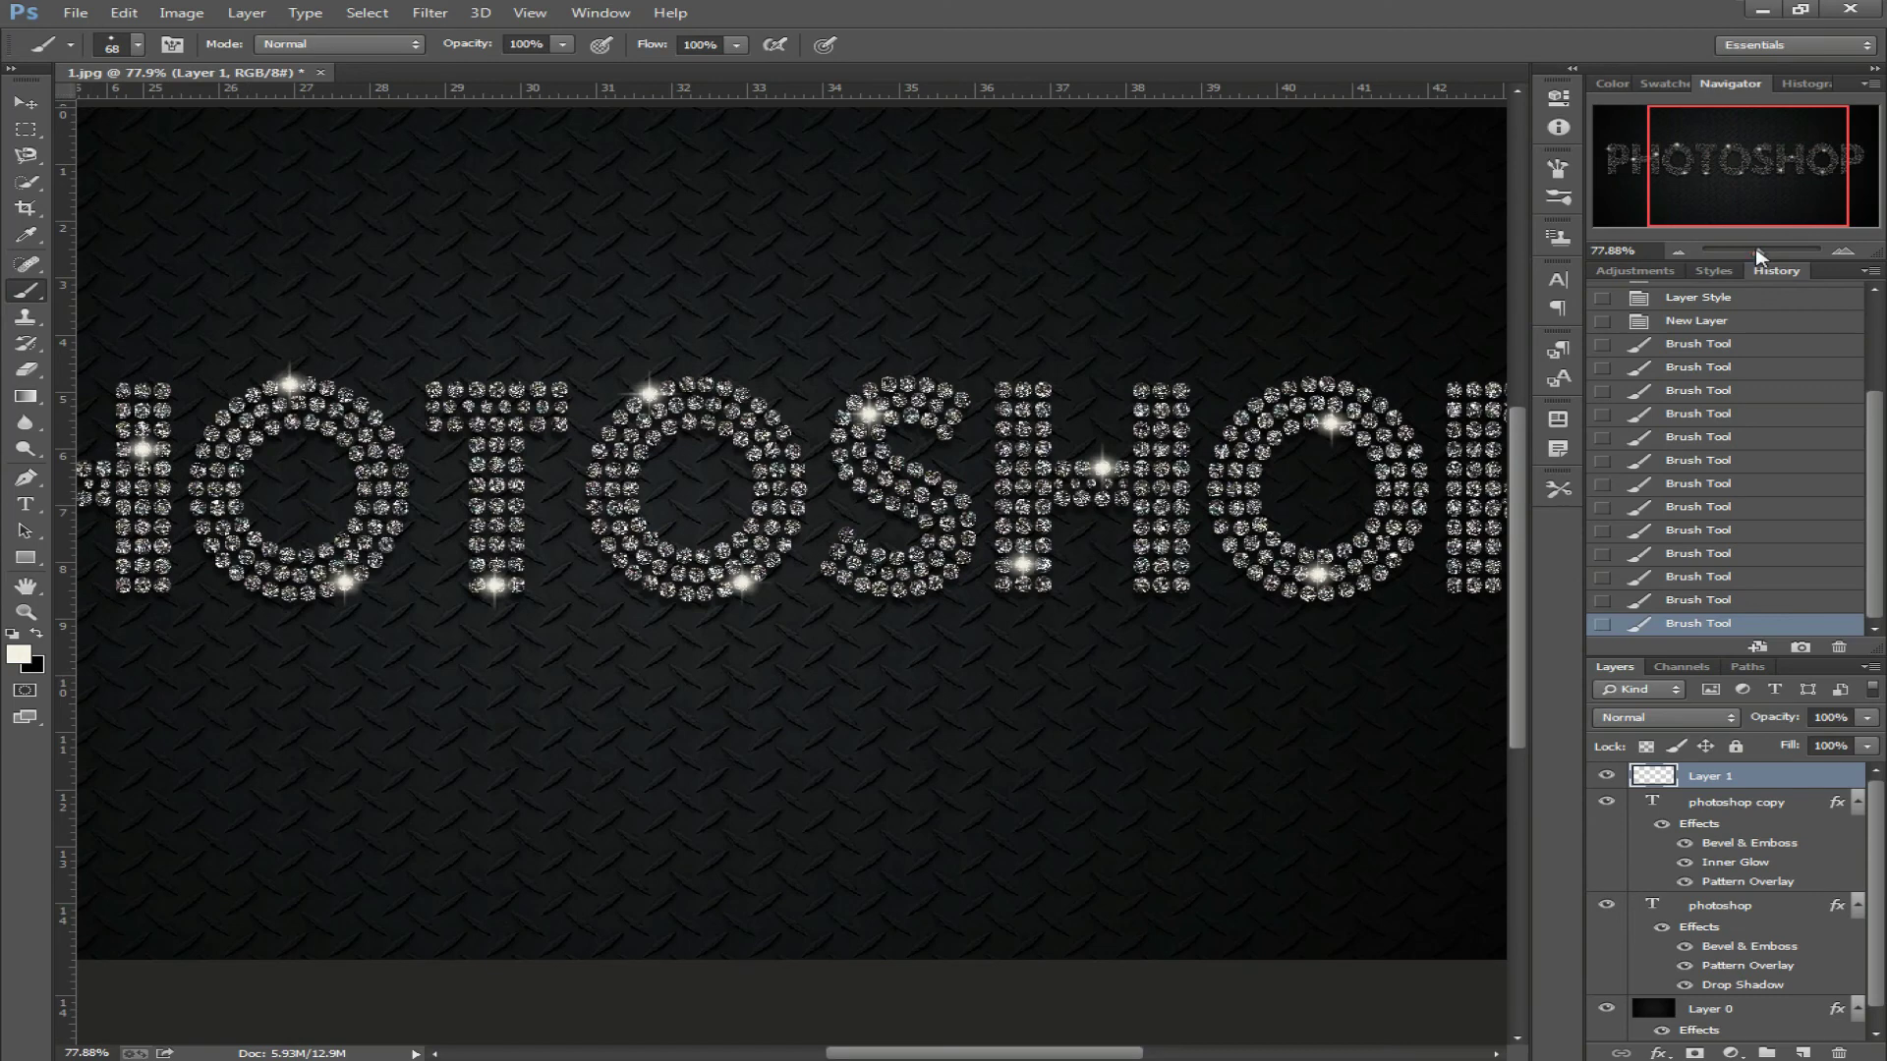
Add two more sparkles on the P and set Layer 1's blend mode to Linear Light.
{"action": "left_click", "coordinate": [1752, 257]}
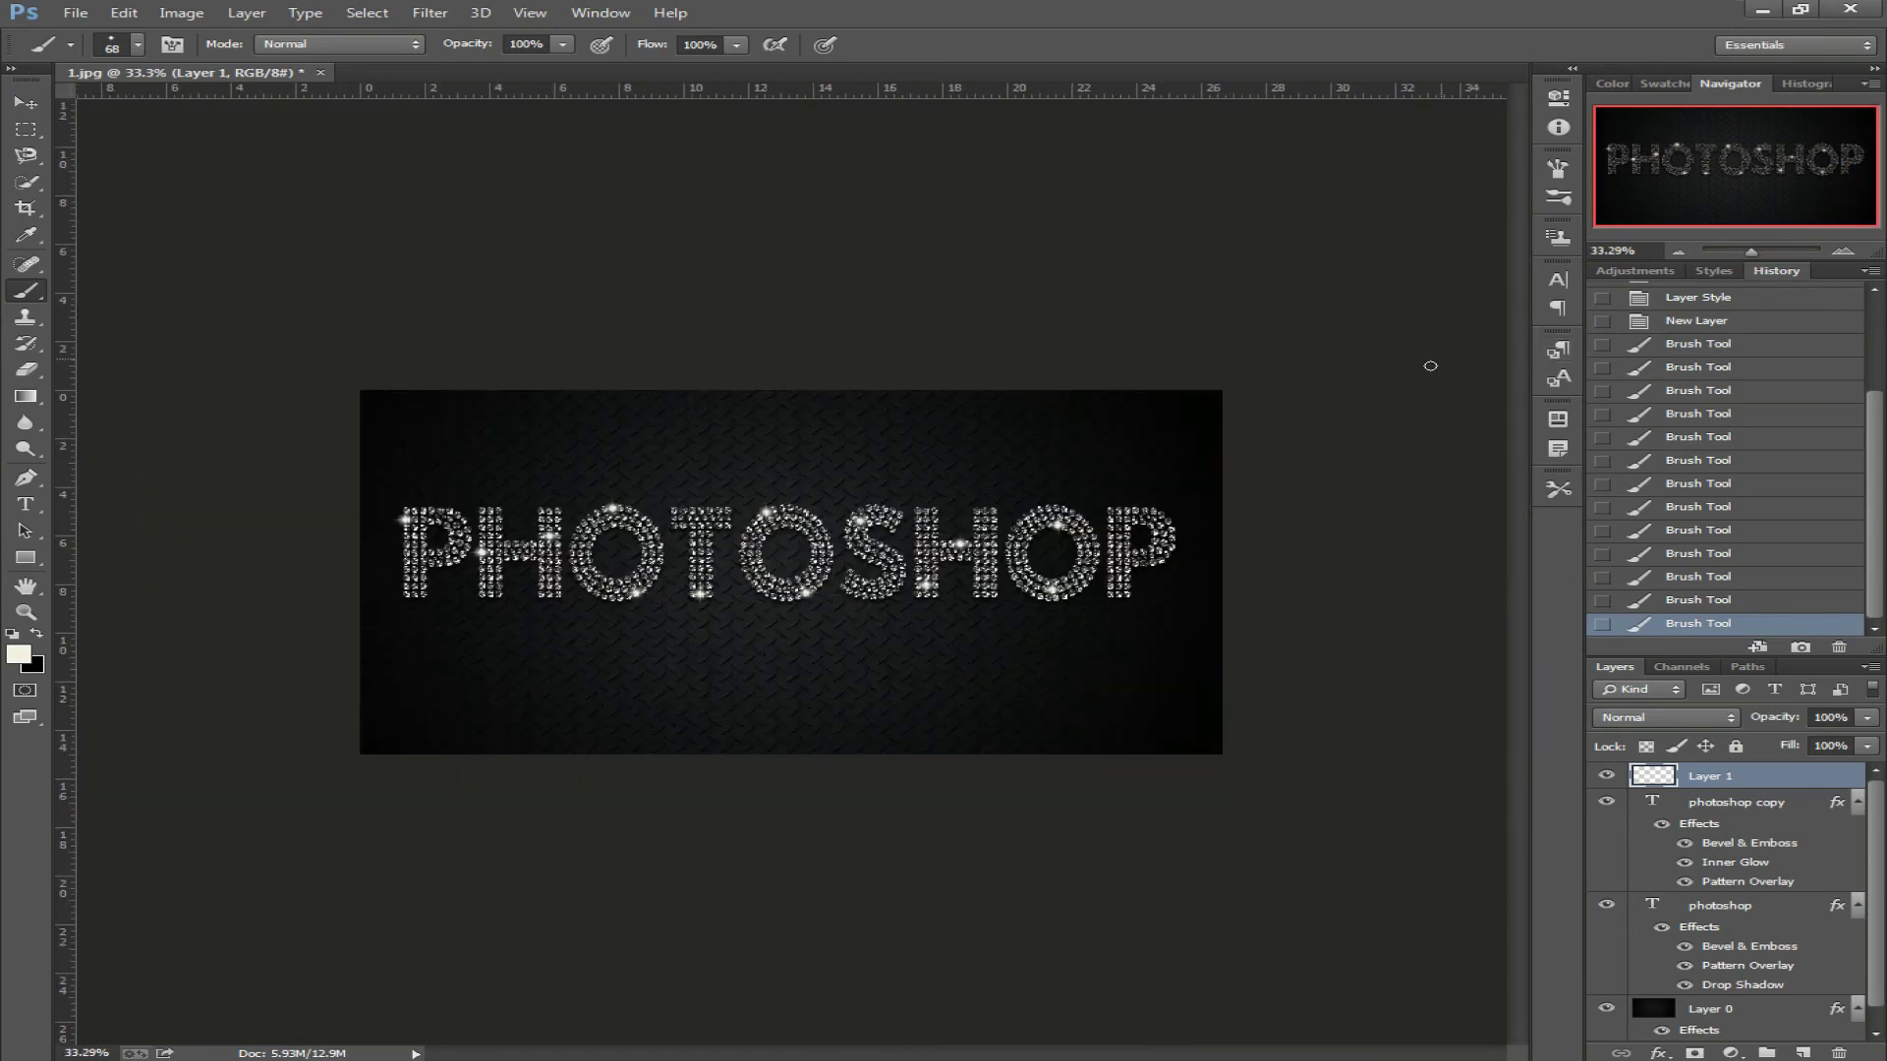
{"action": "left_click_drag", "start_coordinate": [1755, 257], "coordinate": [1763, 192]}
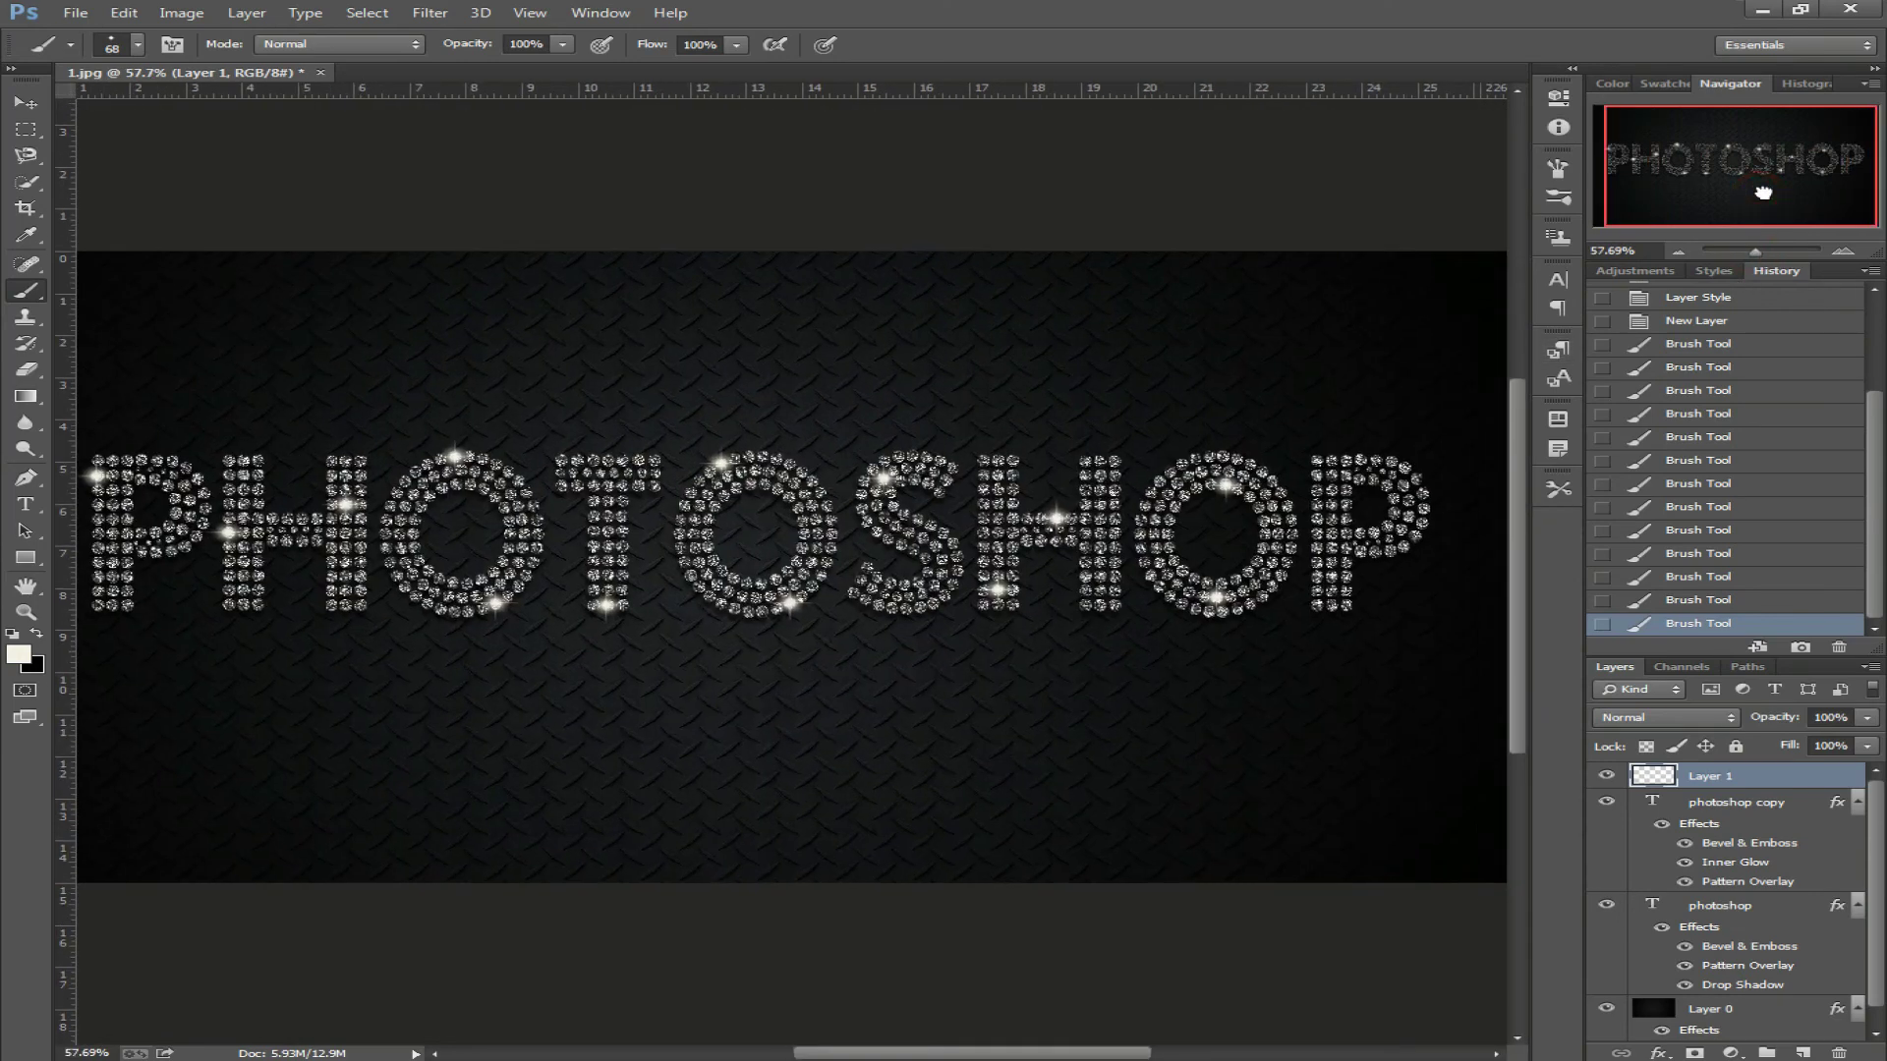
{"action": "left_click", "coordinate": [1331, 532]}
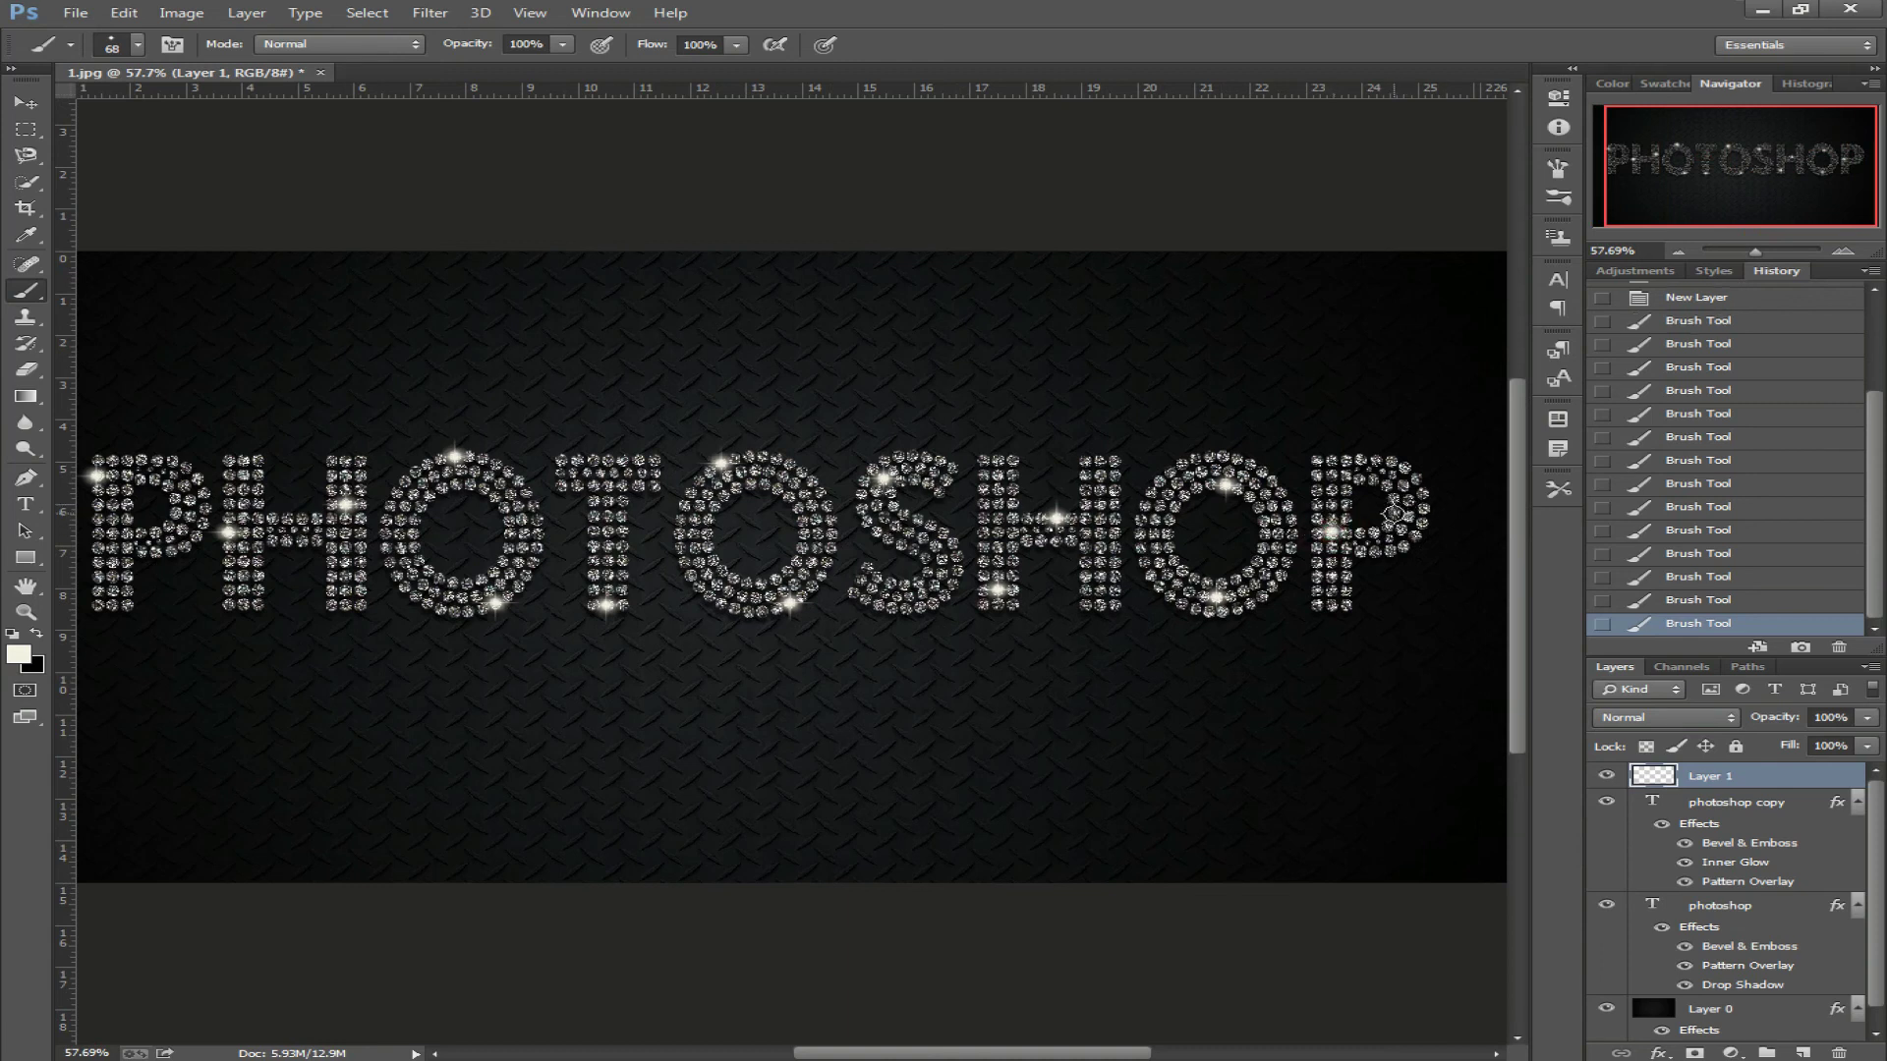
{"action": "left_click", "coordinate": [1393, 512]}
{"action": "left_click", "coordinate": [1631, 717]}
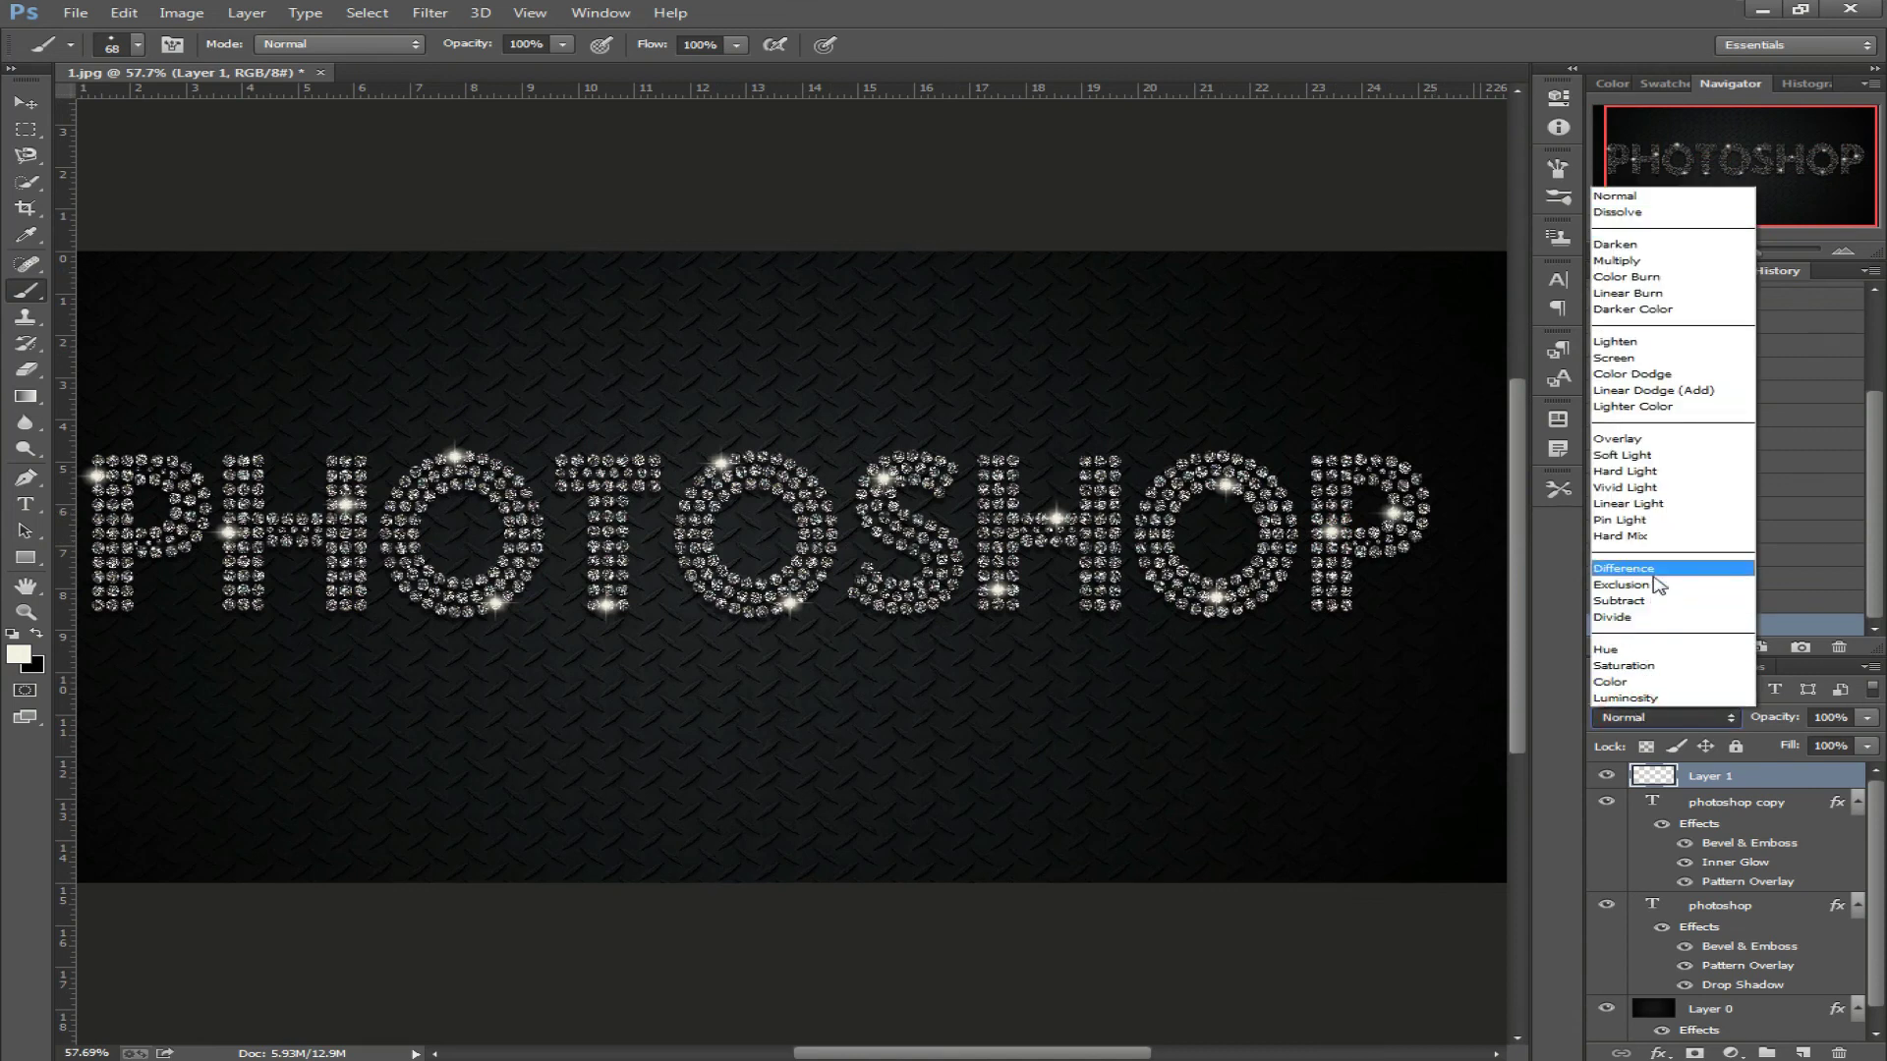
{"action": "left_click", "coordinate": [1671, 504]}
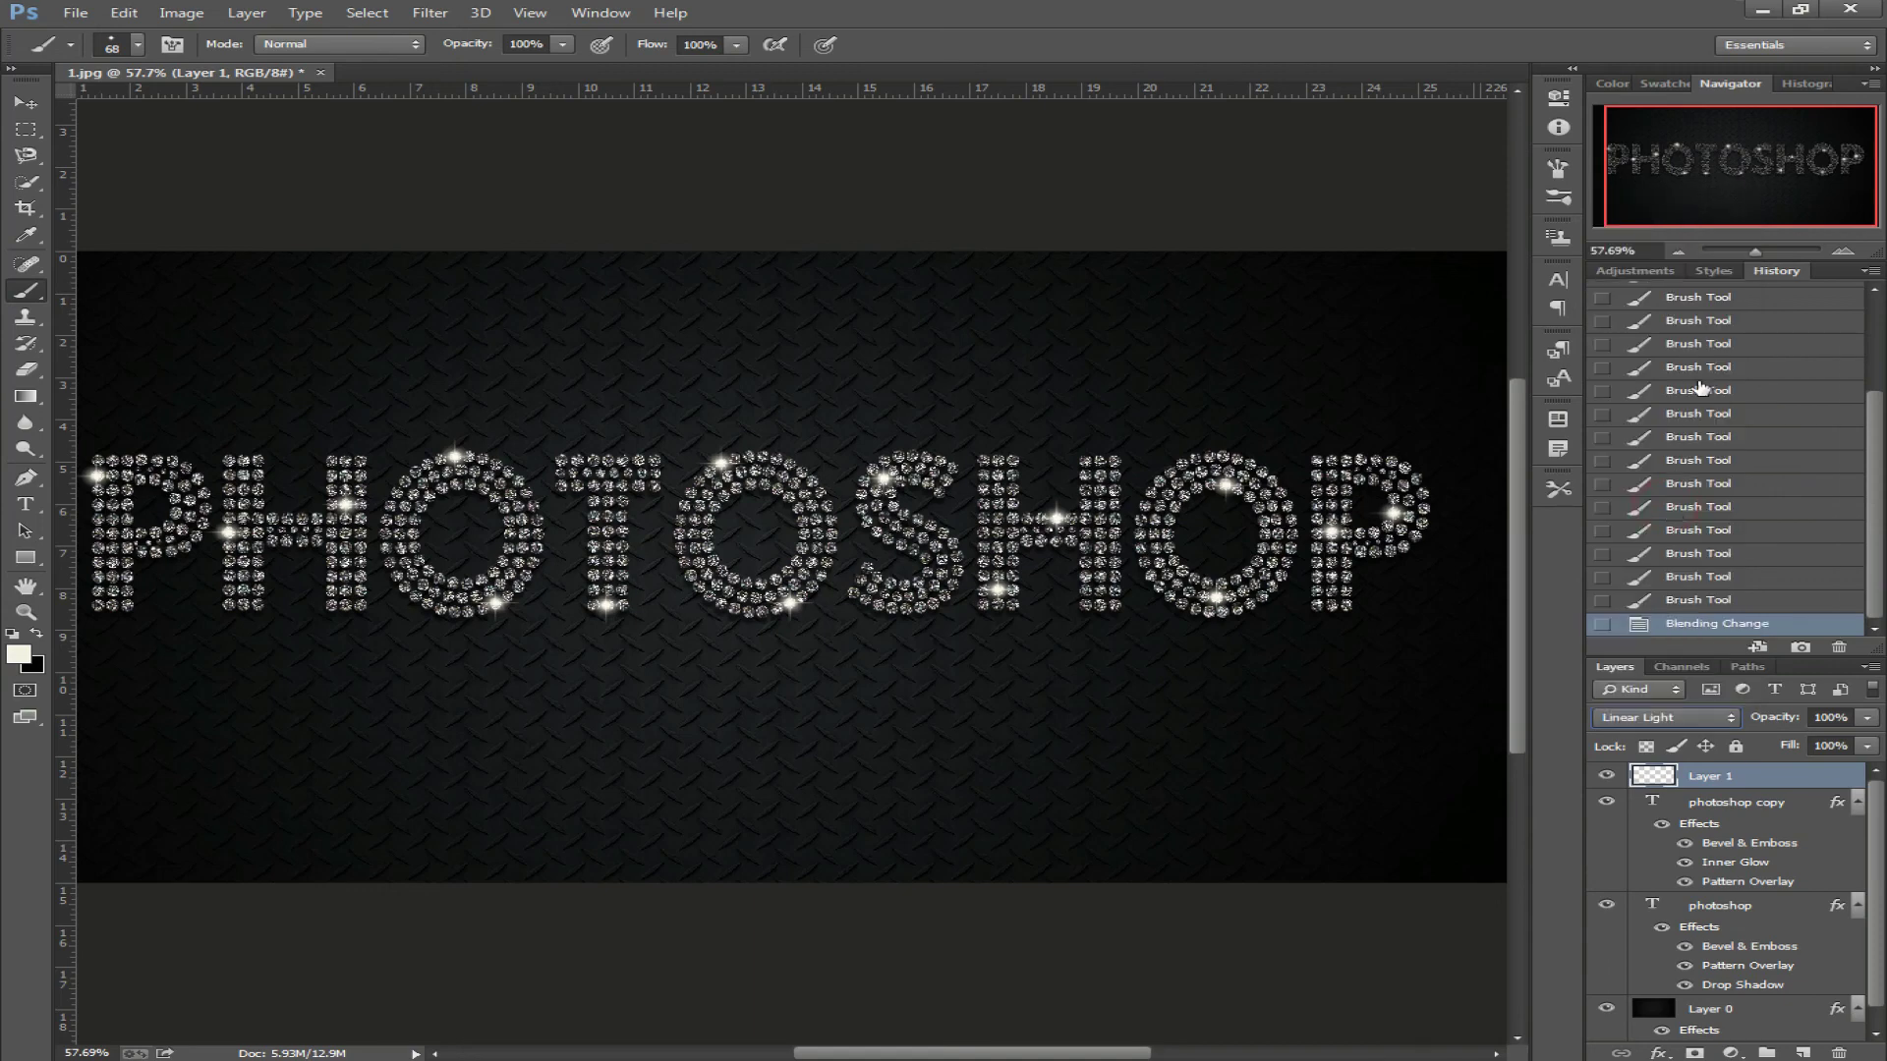
{"action": "left_click_drag", "start_coordinate": [1757, 252], "coordinate": [1757, 253]}
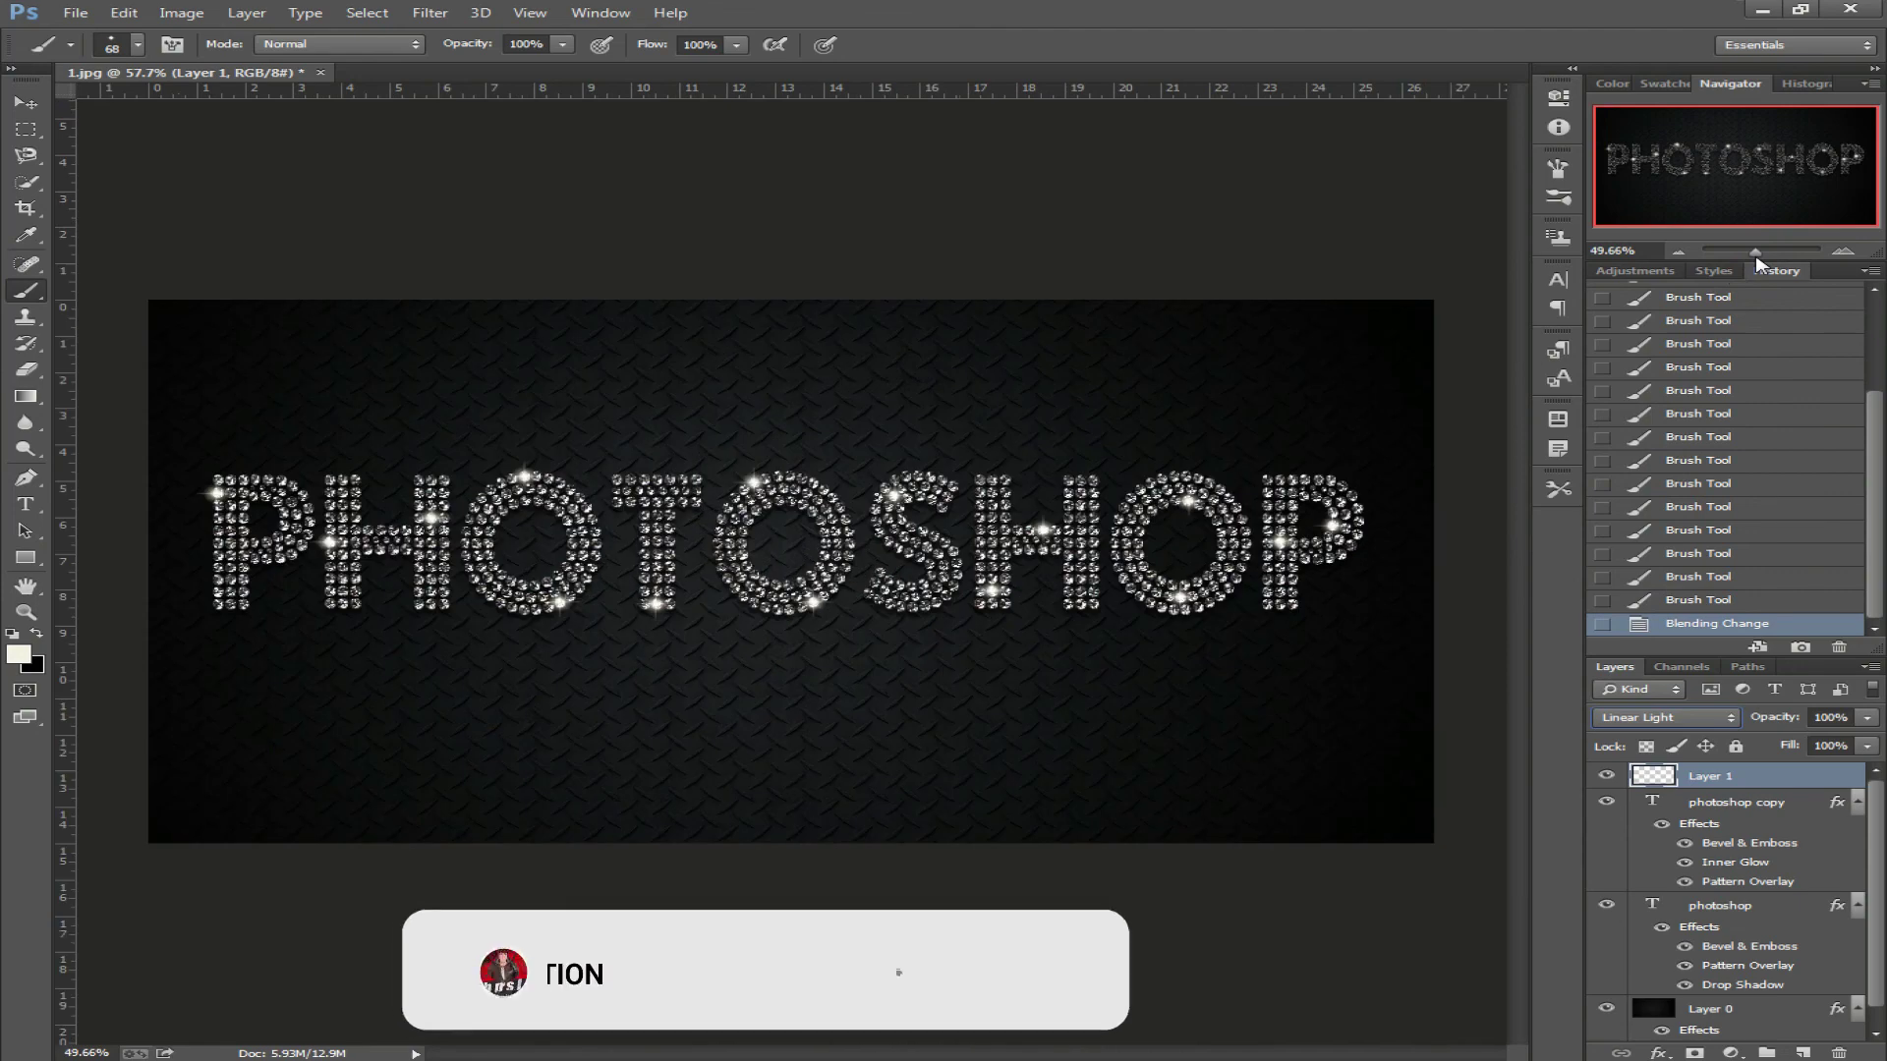